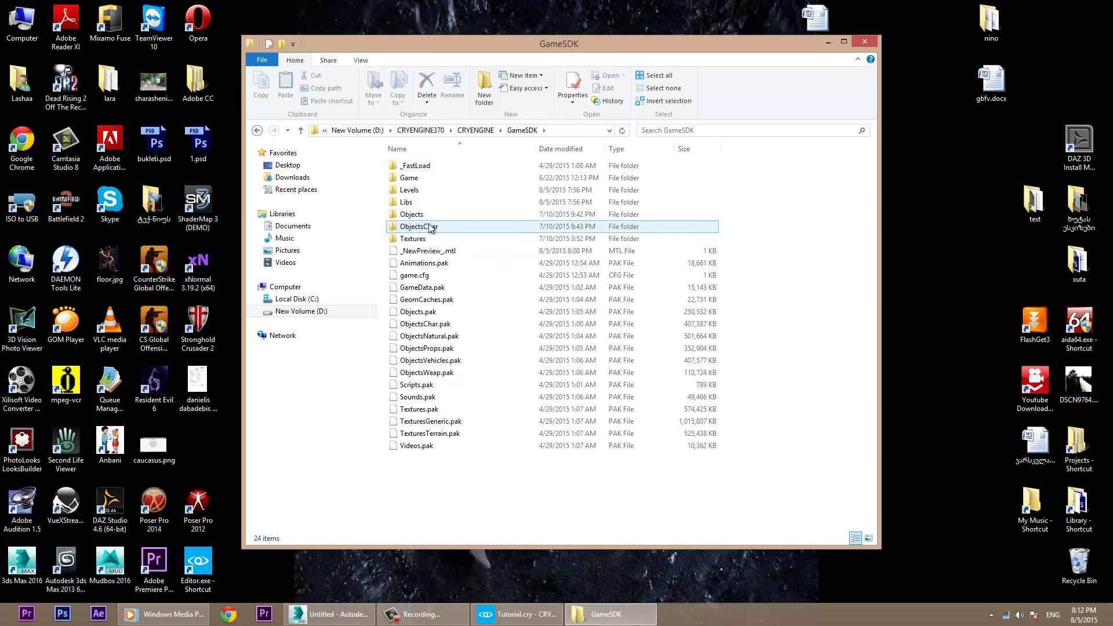
pyautogui.click(433, 229)
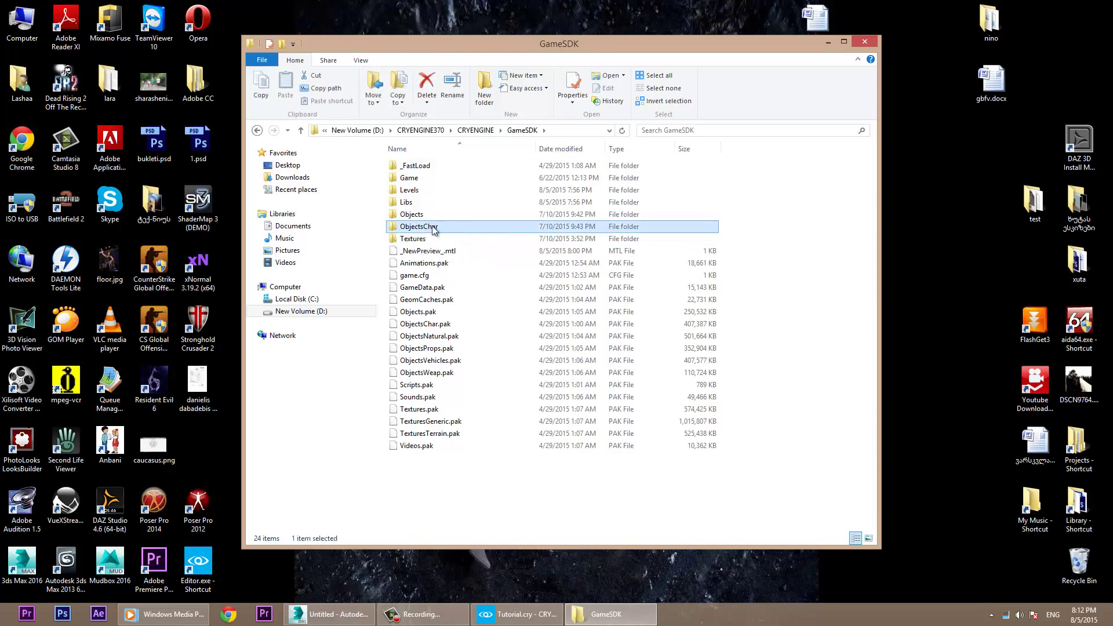
pyautogui.rightClick(460, 325)
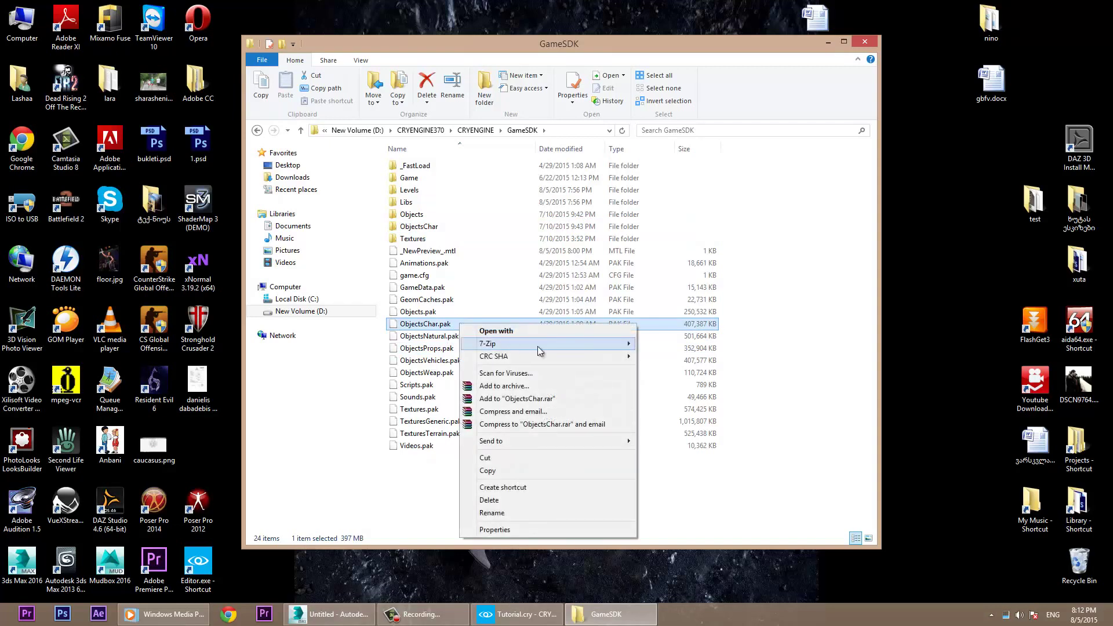
pyautogui.moveTo(565, 348)
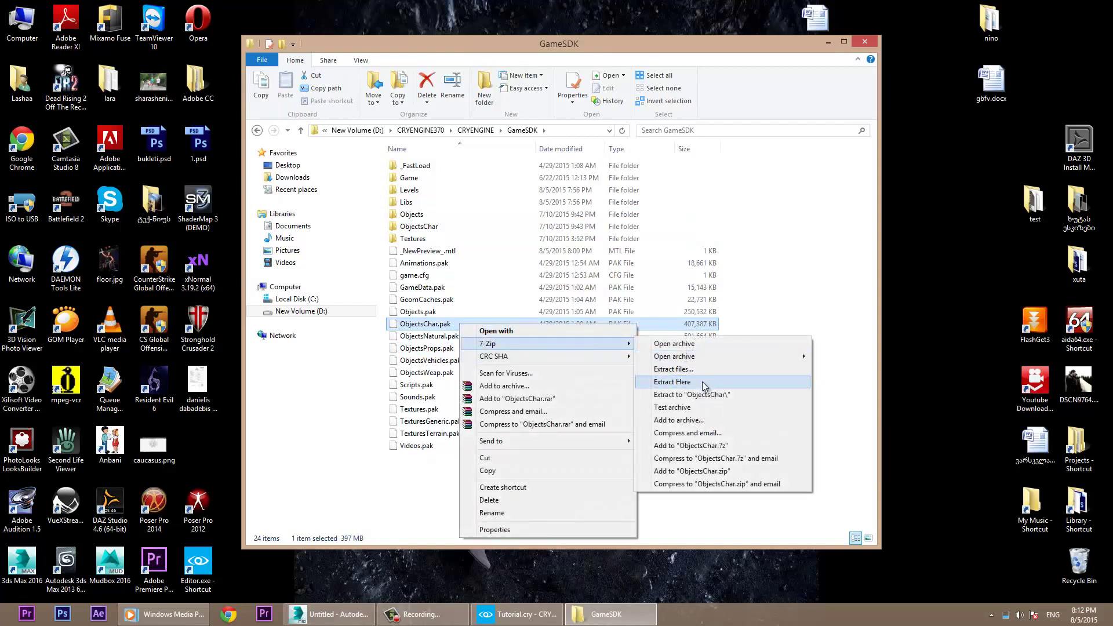
pyautogui.click(713, 401)
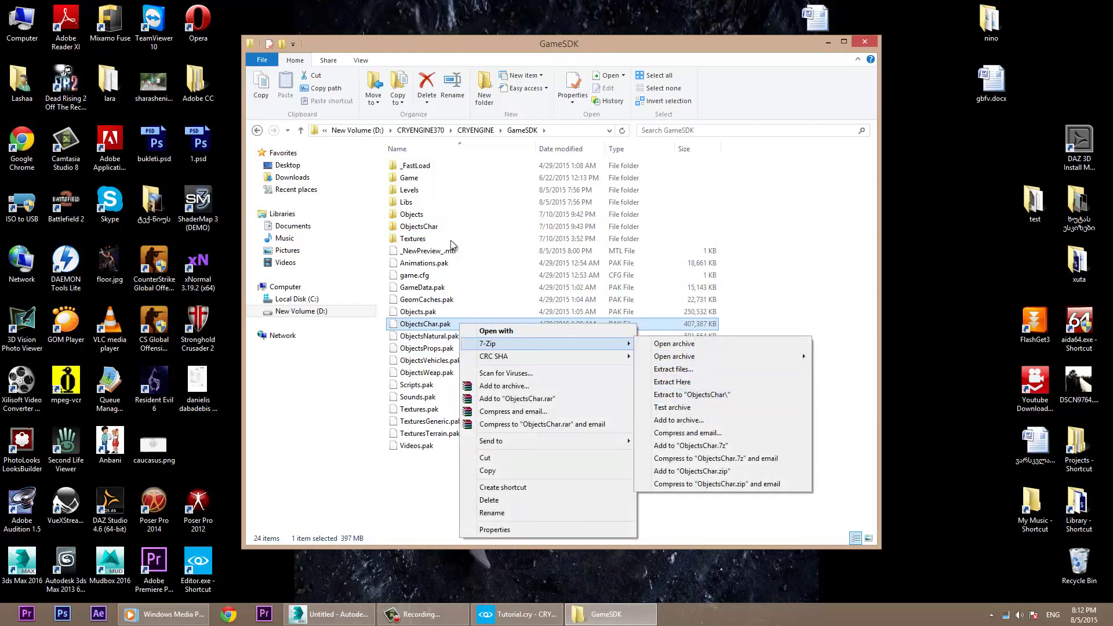
pyautogui.click(430, 228)
# Open the char_test folder under ObjectsChar\Objects\characters\human.
pyautogui.doubleClick(429, 228)
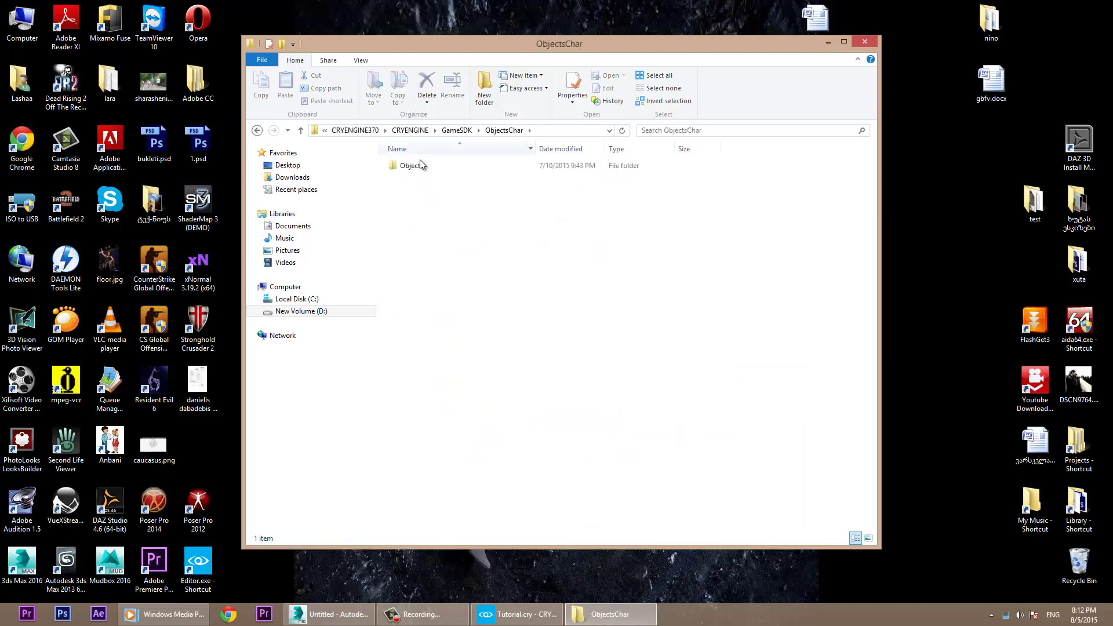
pyautogui.doubleClick(417, 165)
pyautogui.doubleClick(422, 168)
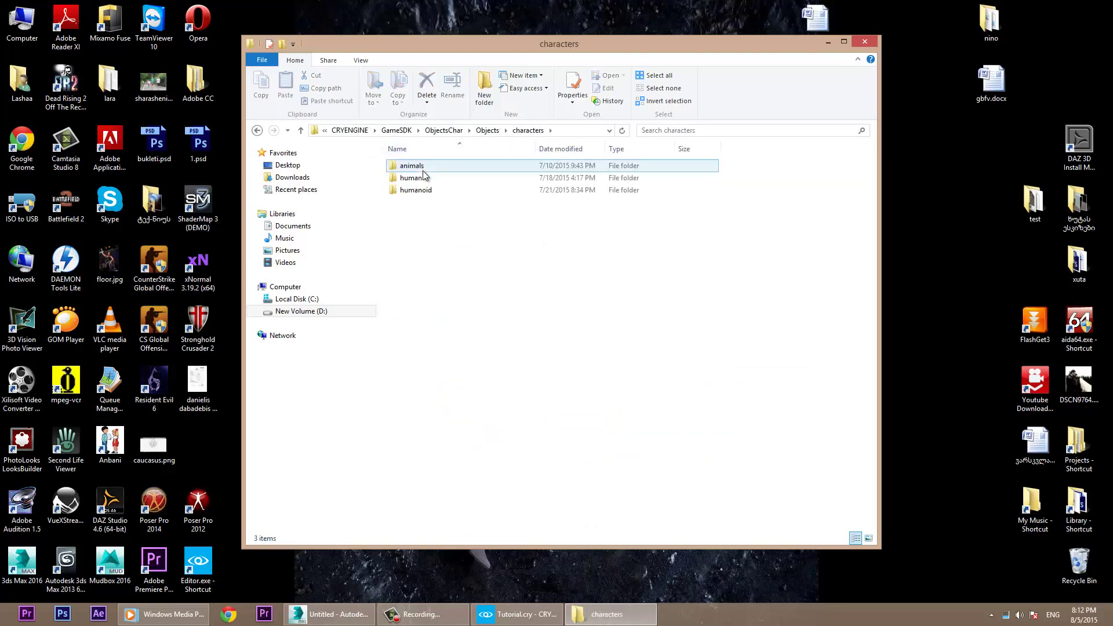
pyautogui.click(423, 175)
pyautogui.doubleClick(422, 175)
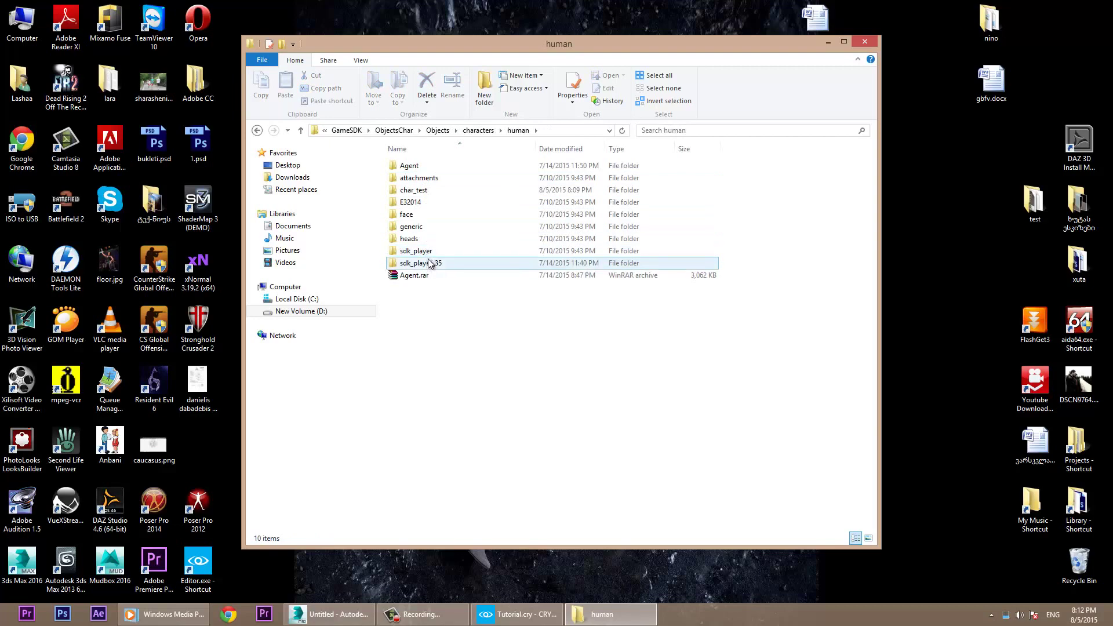
pyautogui.click(434, 193)
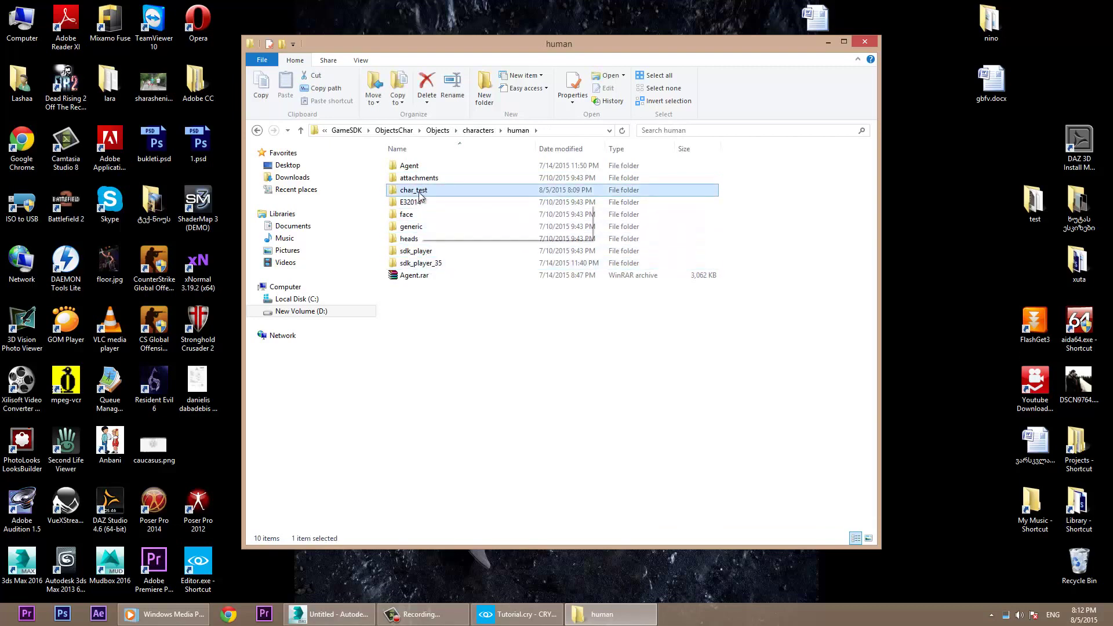
pyautogui.doubleClick(428, 192)
# Copy the full path of the char_test folder.
pyautogui.click(462, 264)
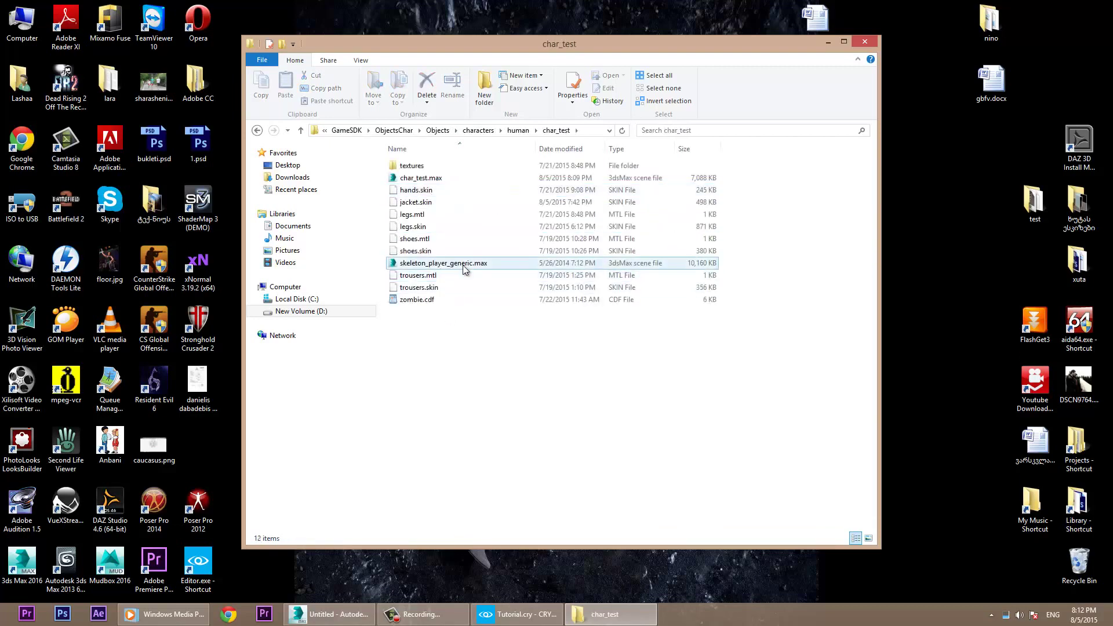
pyautogui.click(592, 129)
pyautogui.hotkey('ctrl', 'c')
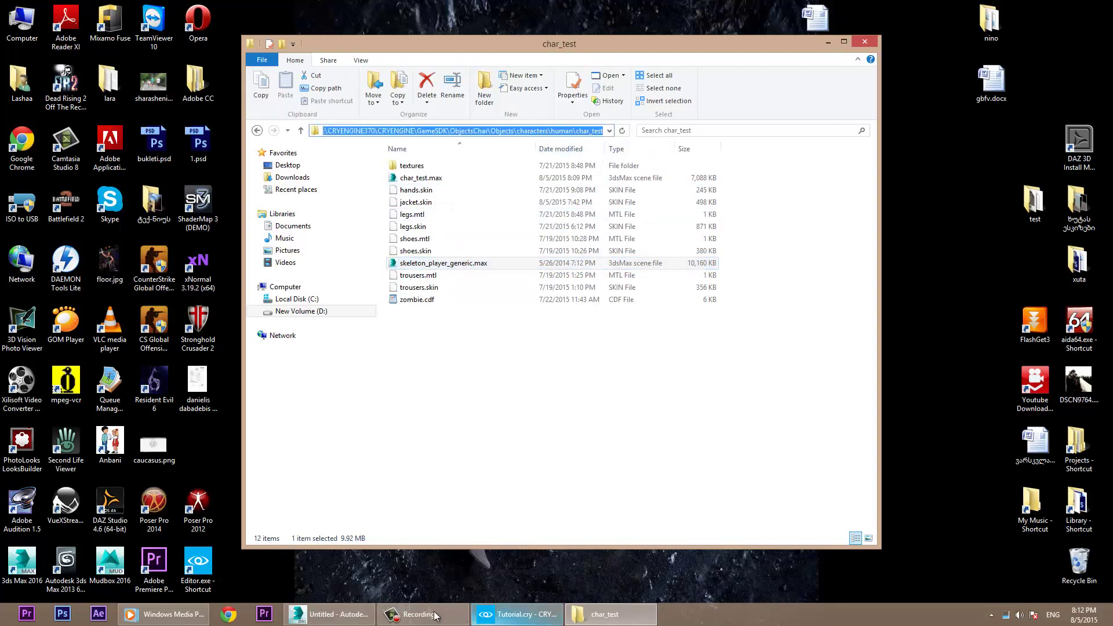
# Switch to 3ds Max and open skeleton_player_generic.max from the copied char_test path, continuing despite the missing DLLs and external files.
pyautogui.click(345, 618)
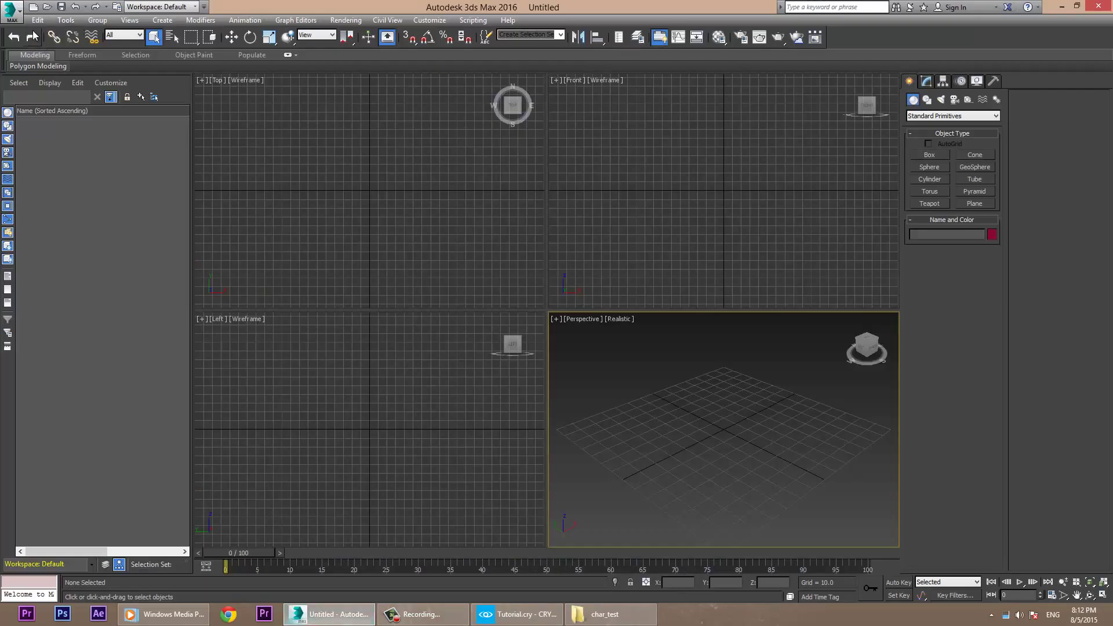
pyautogui.click(47, 7)
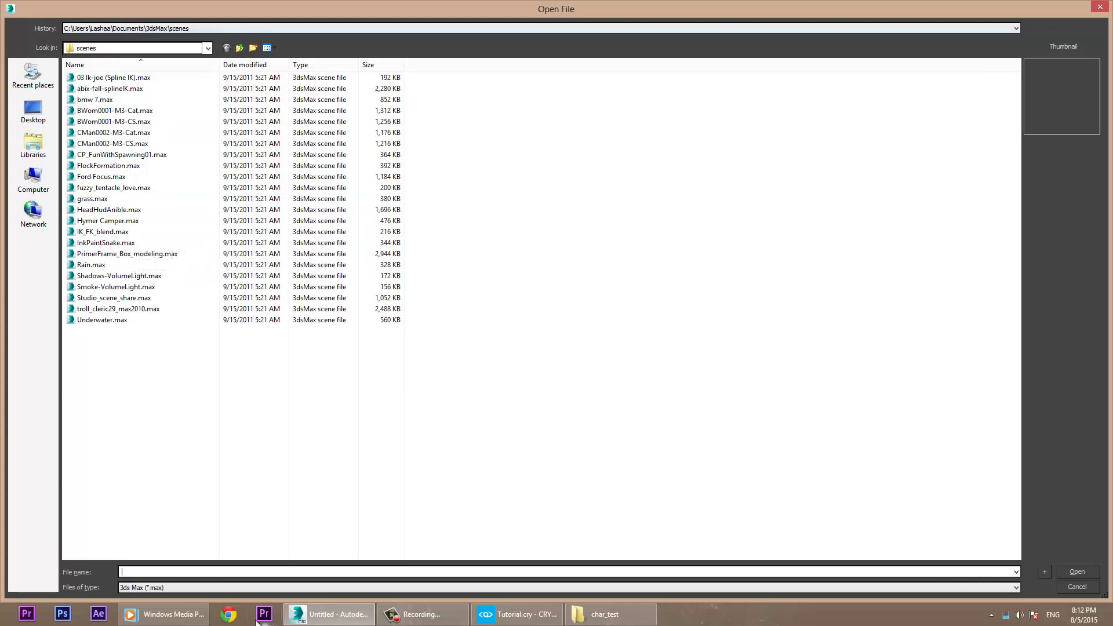
pyautogui.hotkey('ctrl', 'v')
pyautogui.press('Return')
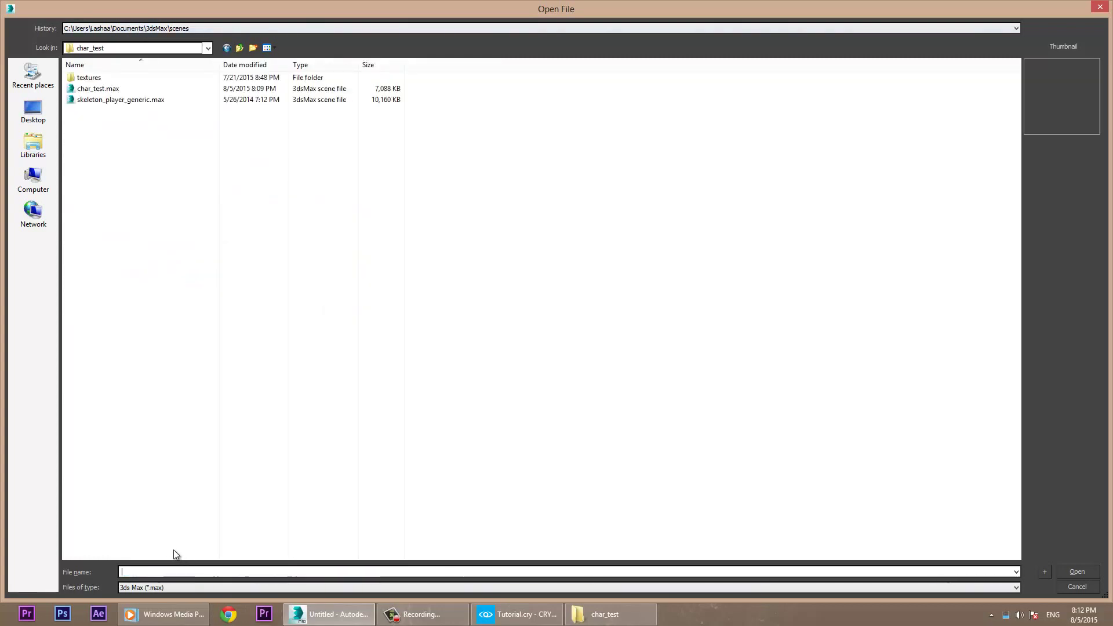
pyautogui.click(134, 99)
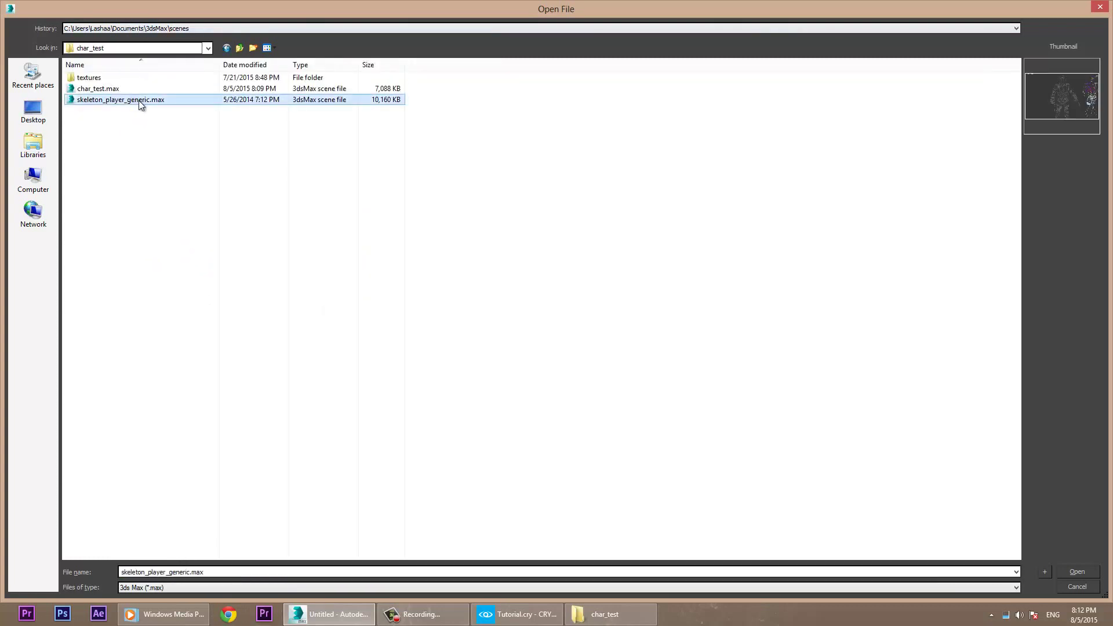
pyautogui.doubleClick(137, 99)
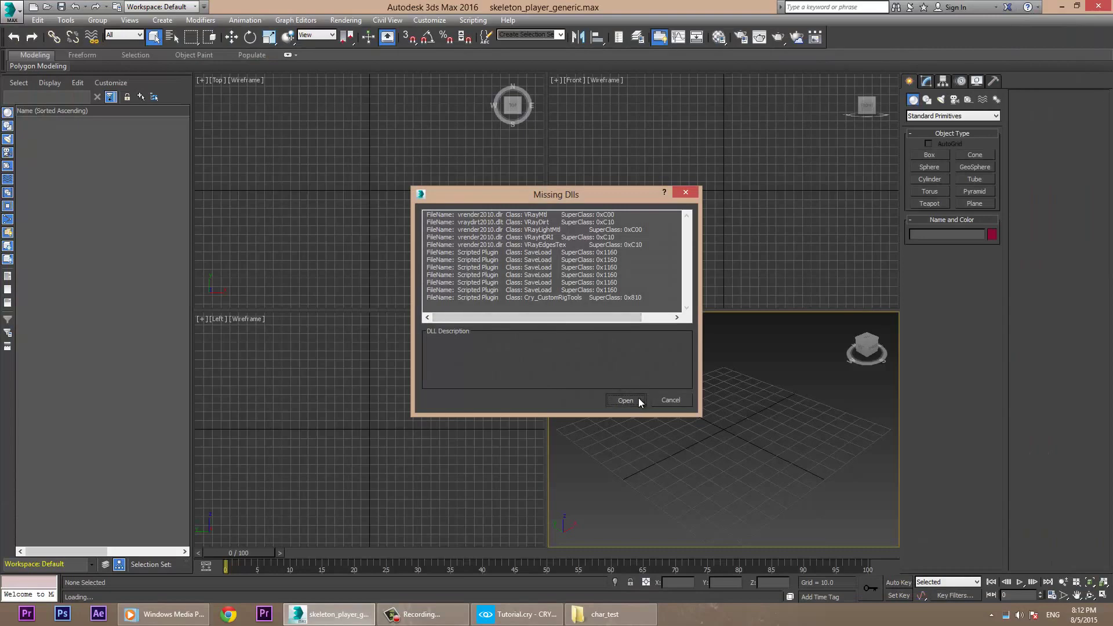
pyautogui.click(640, 399)
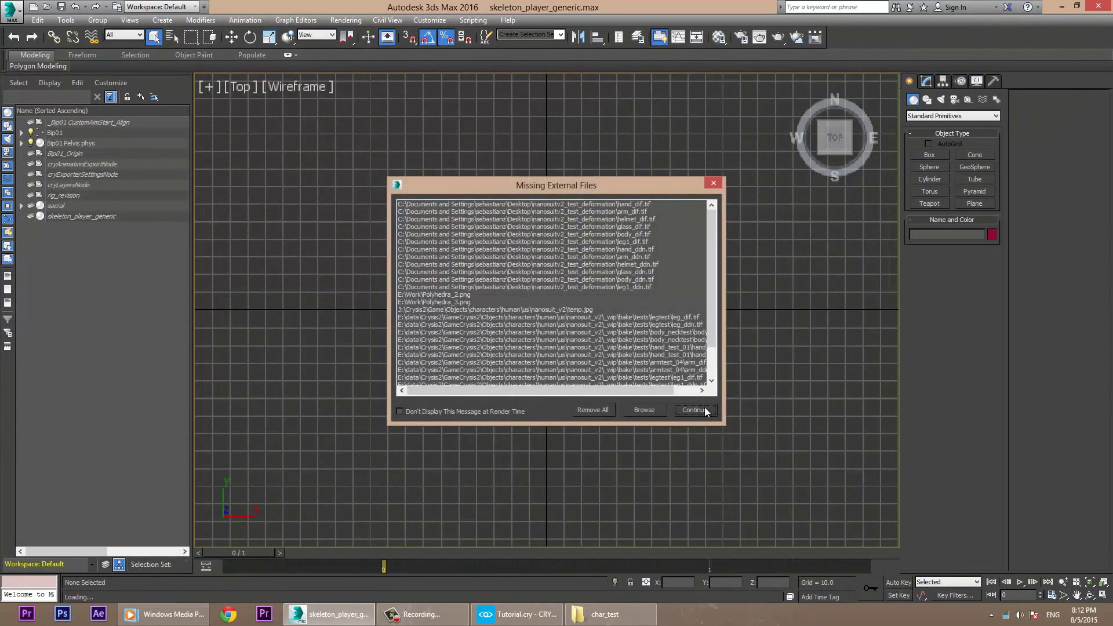
pyautogui.click(681, 410)
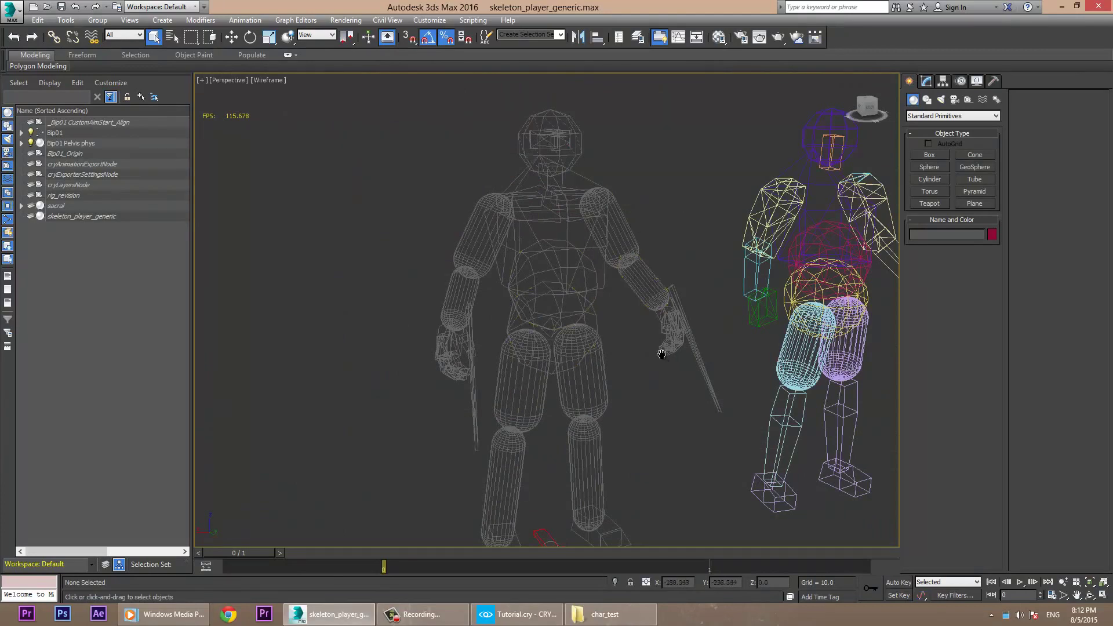
# Display the perspective view with realistic shading and select the grey figure's head for moving.
pyautogui.moveTo(662, 352); pyautogui.dragTo(587, 379, button='middle')
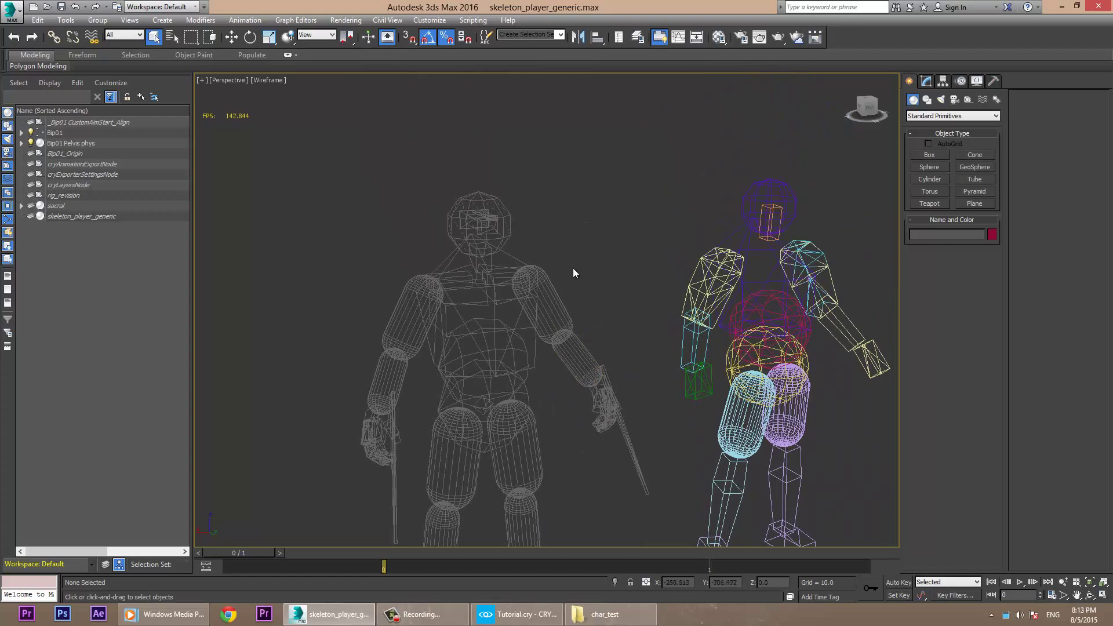
pyautogui.press('F3')
pyautogui.scroll(3, 597, 274)
pyautogui.click(530, 179)
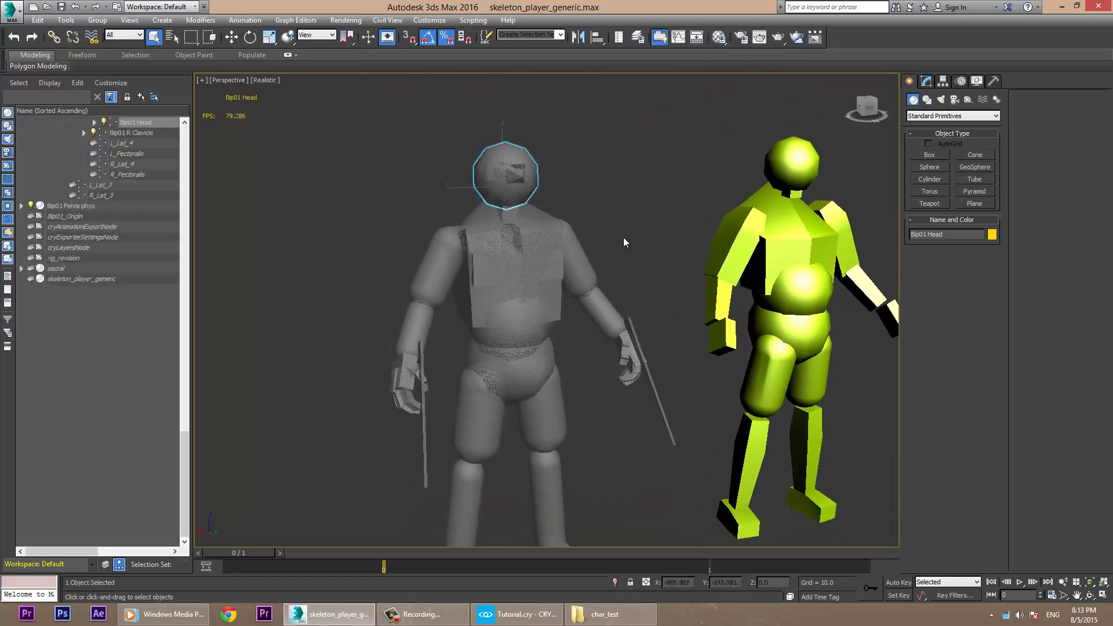
pyautogui.moveTo(626, 237)
pyautogui.keyDown('alt'); pyautogui.mouseDown(button='middle')
pyautogui.moveTo(568, 238)
pyautogui.moveTo(696, 240)
pyautogui.moveTo(620, 242)
pyautogui.mouseUp(button='middle'); pyautogui.keyUp('alt')
pyautogui.press('w')
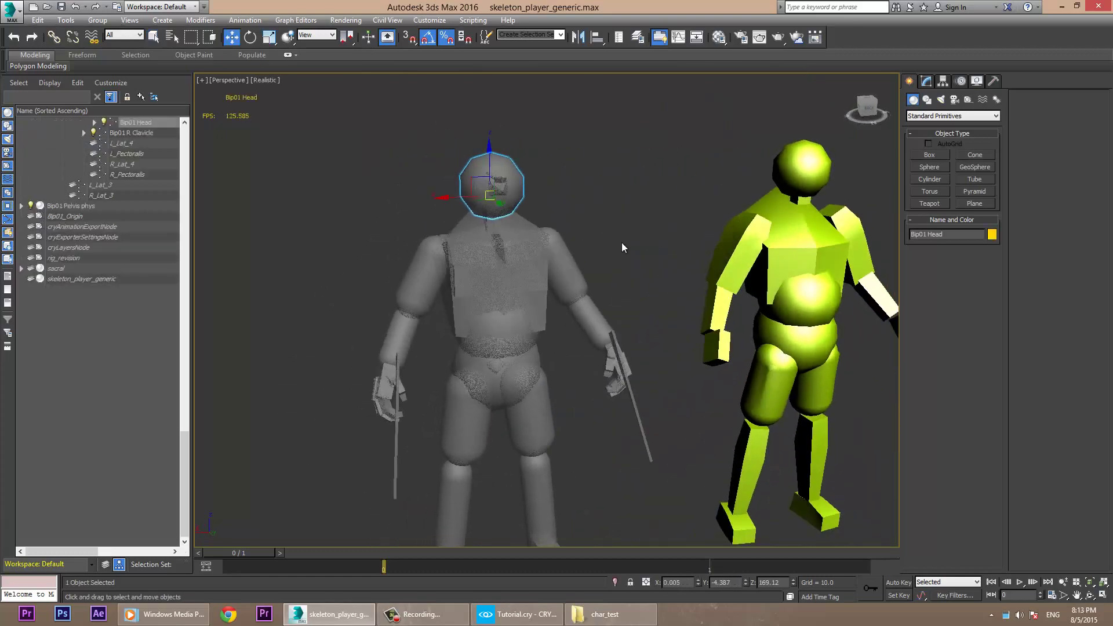
pyautogui.moveTo(570, 267); pyautogui.dragTo(593, 244, button='middle')
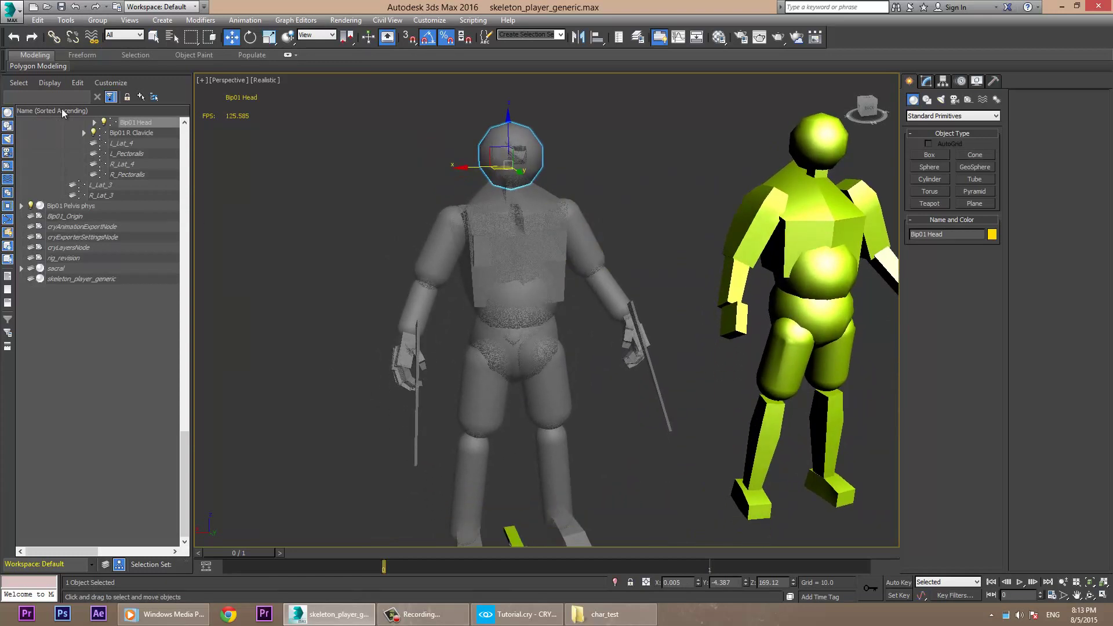
# Save a copy of the scene in the char_test folder under the name tutorial.
pyautogui.click(10, 7)
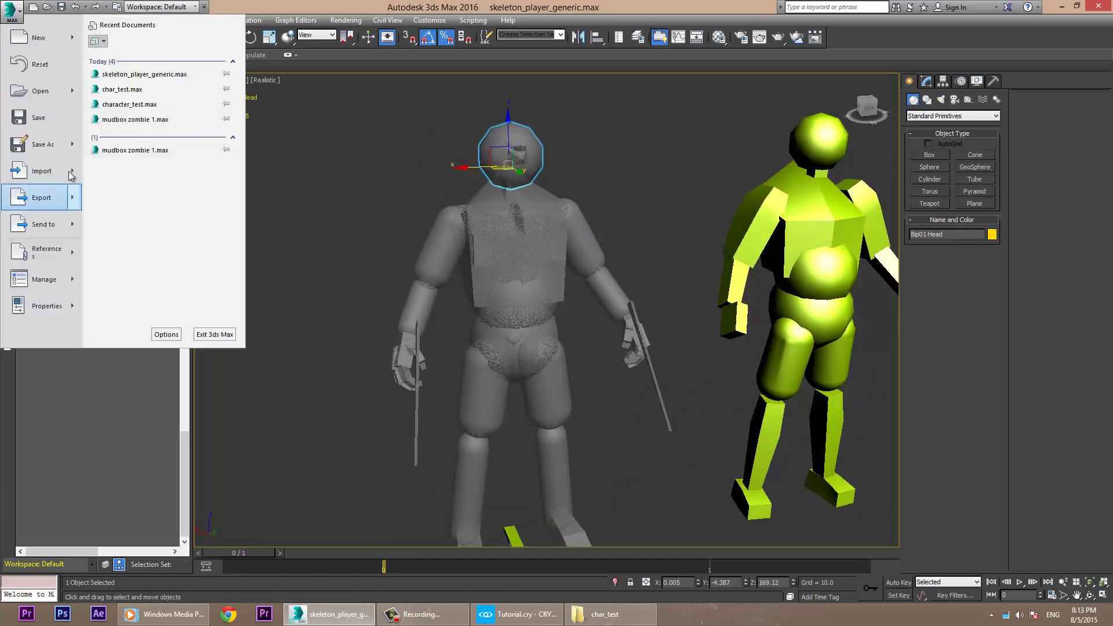
pyautogui.moveTo(63, 152)
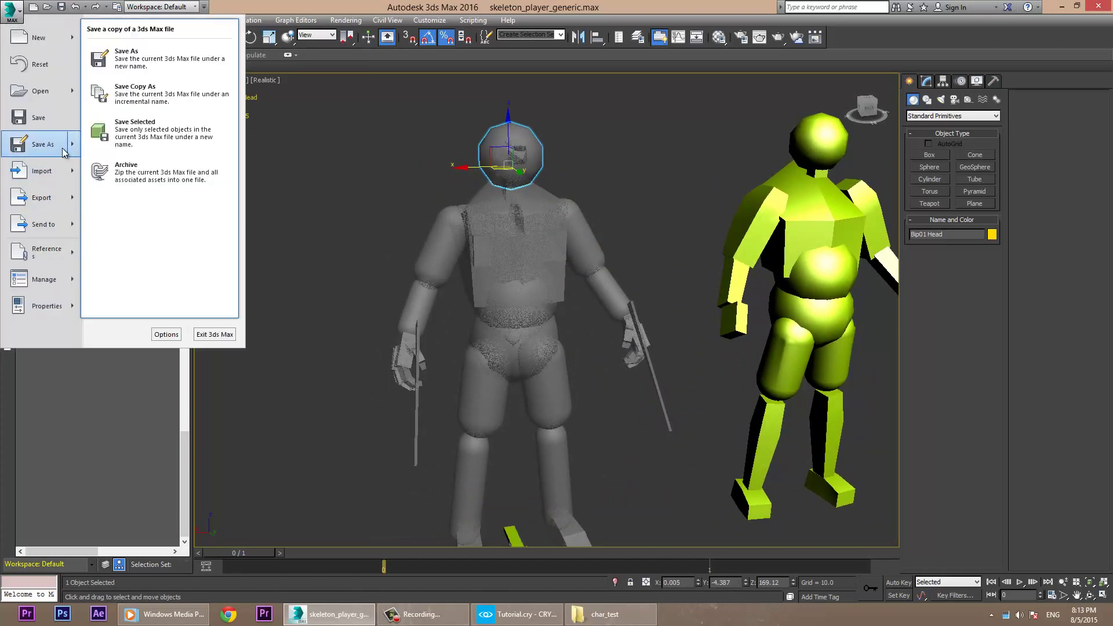
pyautogui.click(199, 94)
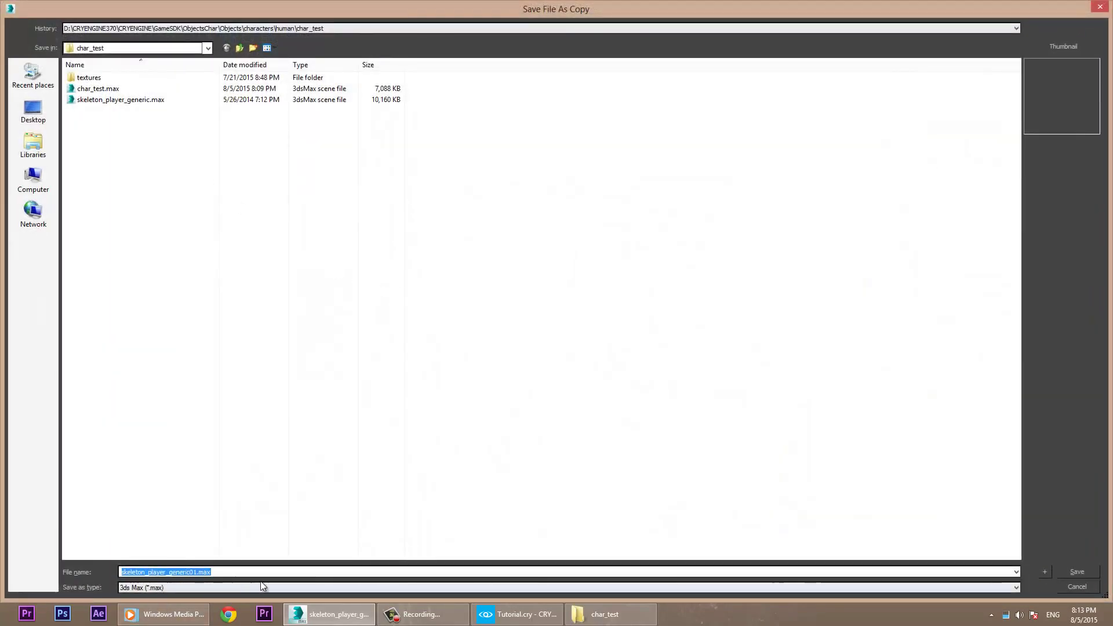
pyautogui.press('BackSpace')
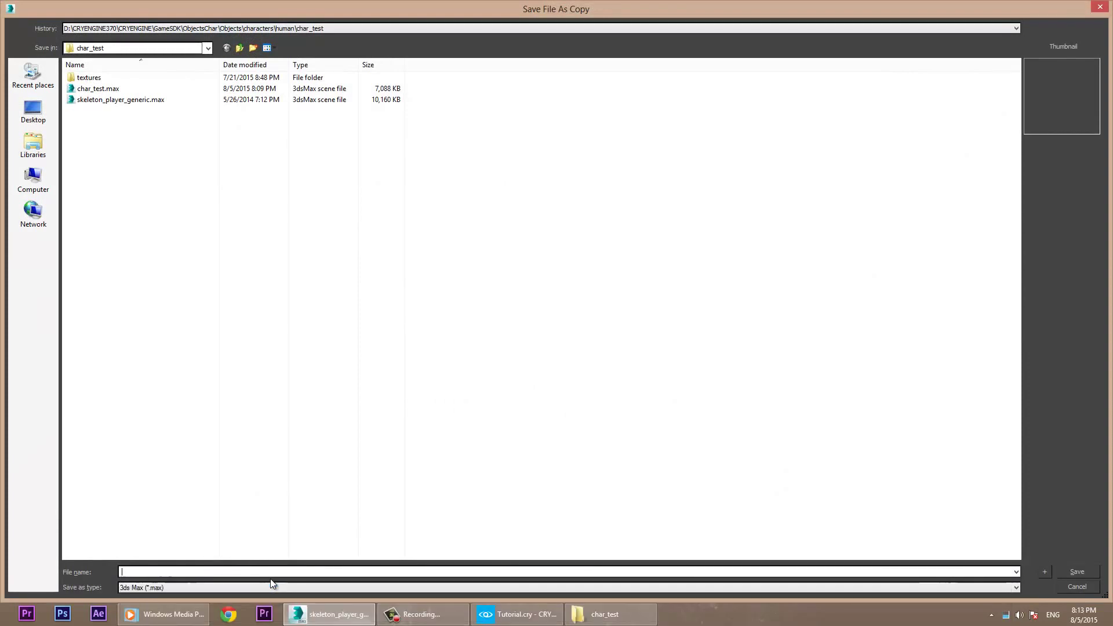
pyautogui.write('tutorial')
pyautogui.press('Return')
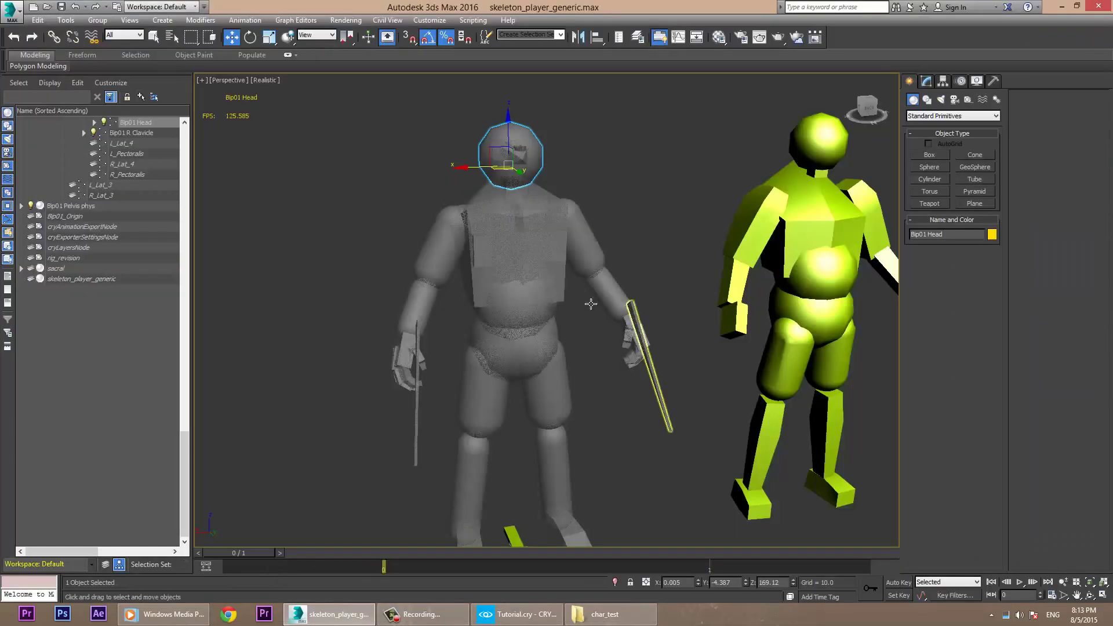
# Open the recent file tutorial.max without saving the current scene, accept the missing DLLs, and select the grey figure's head.
pyautogui.click(11, 10)
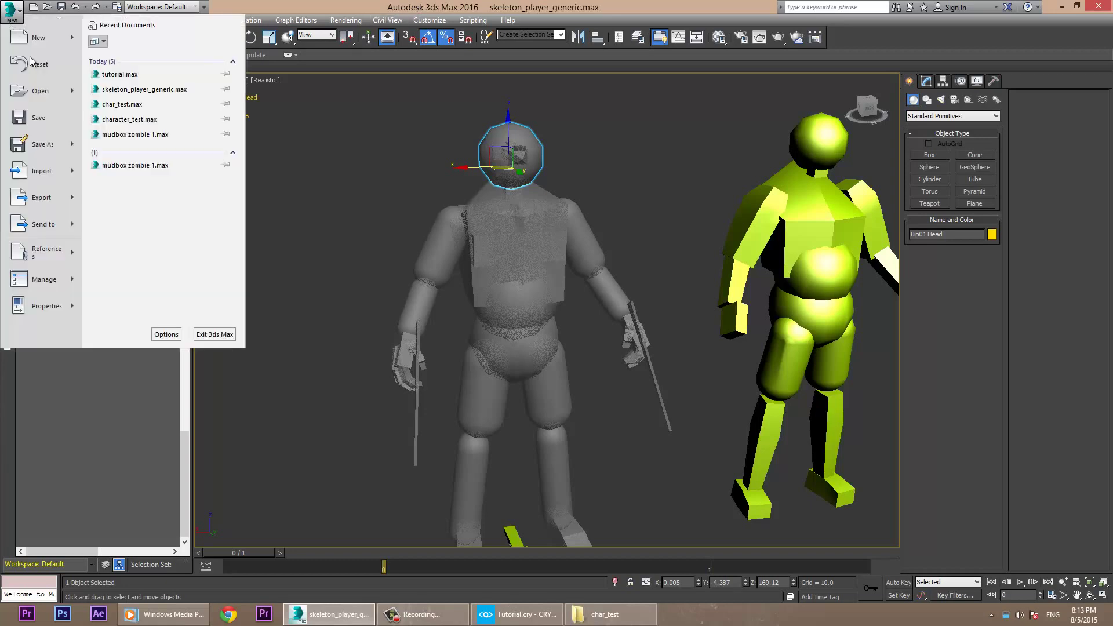
pyautogui.click(165, 76)
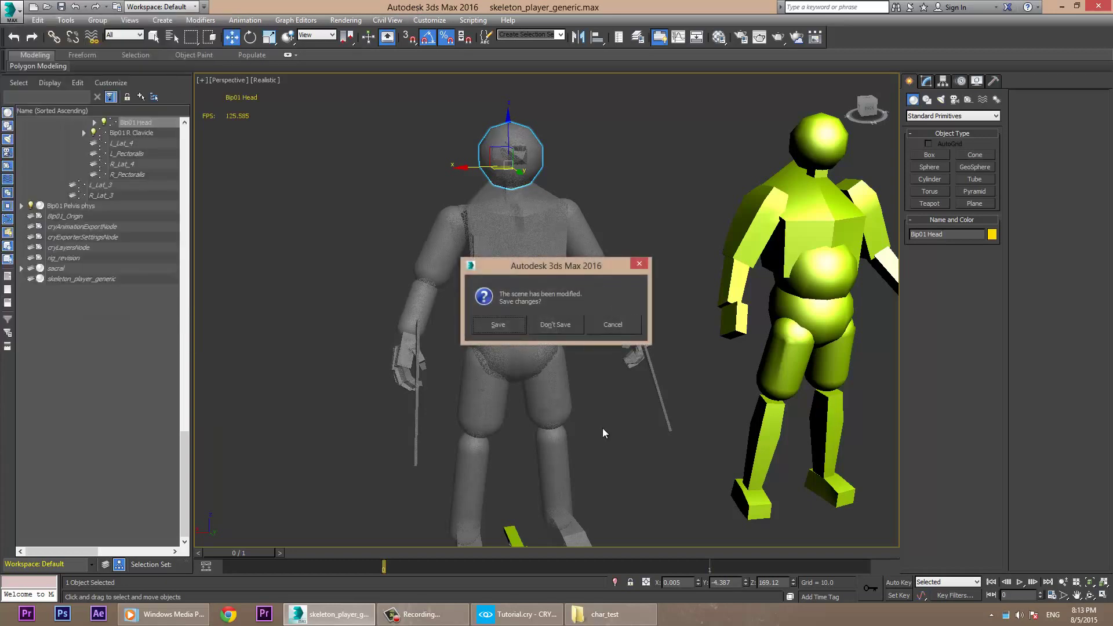
pyautogui.click(557, 325)
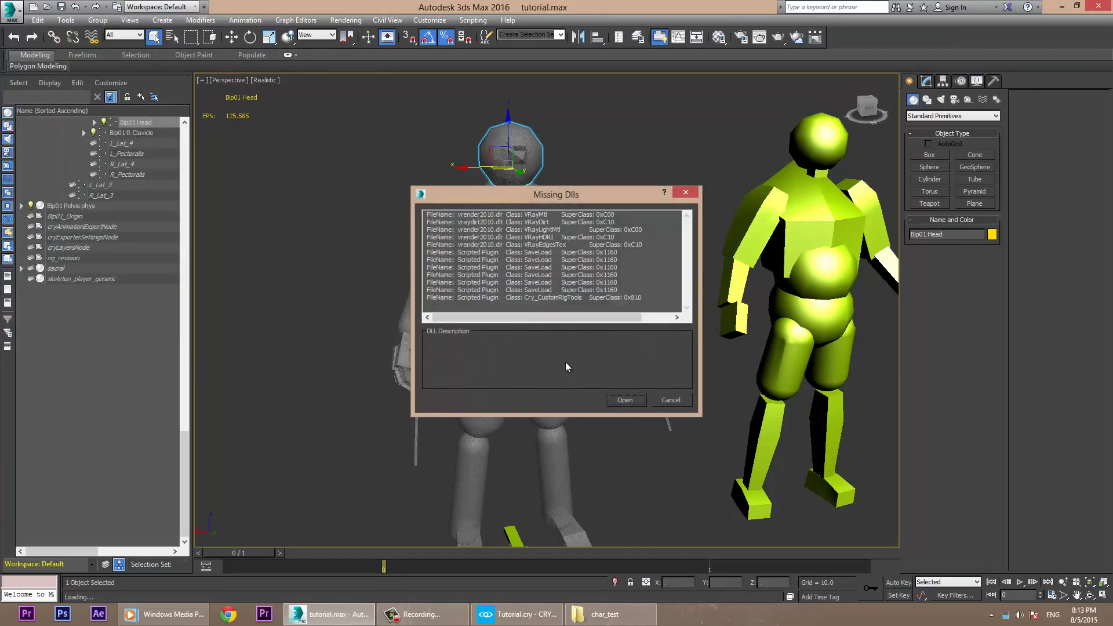
pyautogui.click(625, 399)
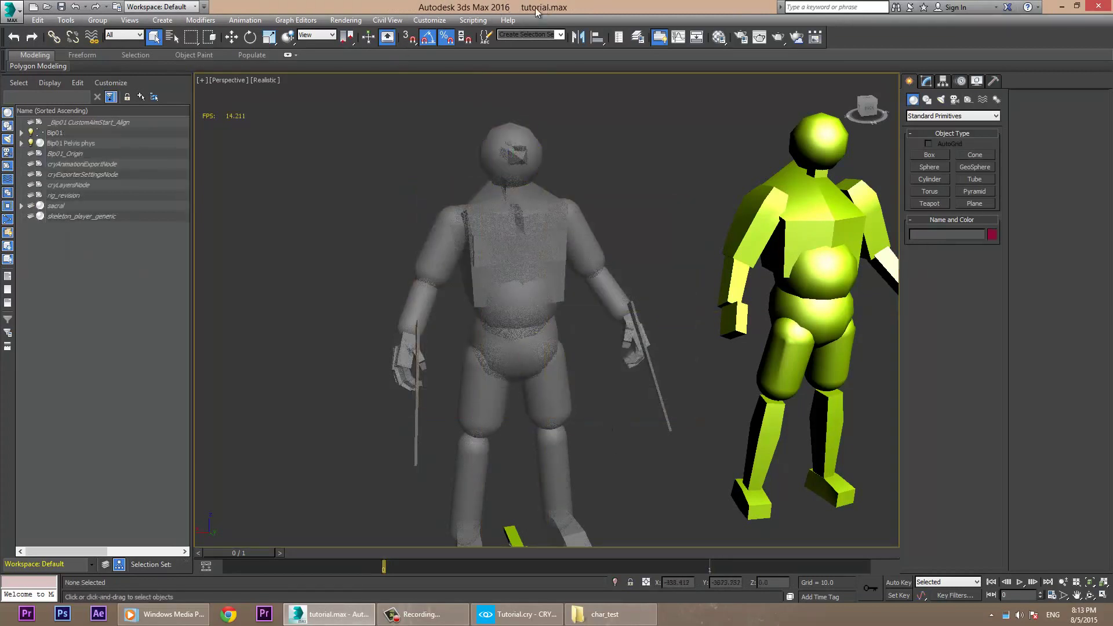
pyautogui.click(519, 166)
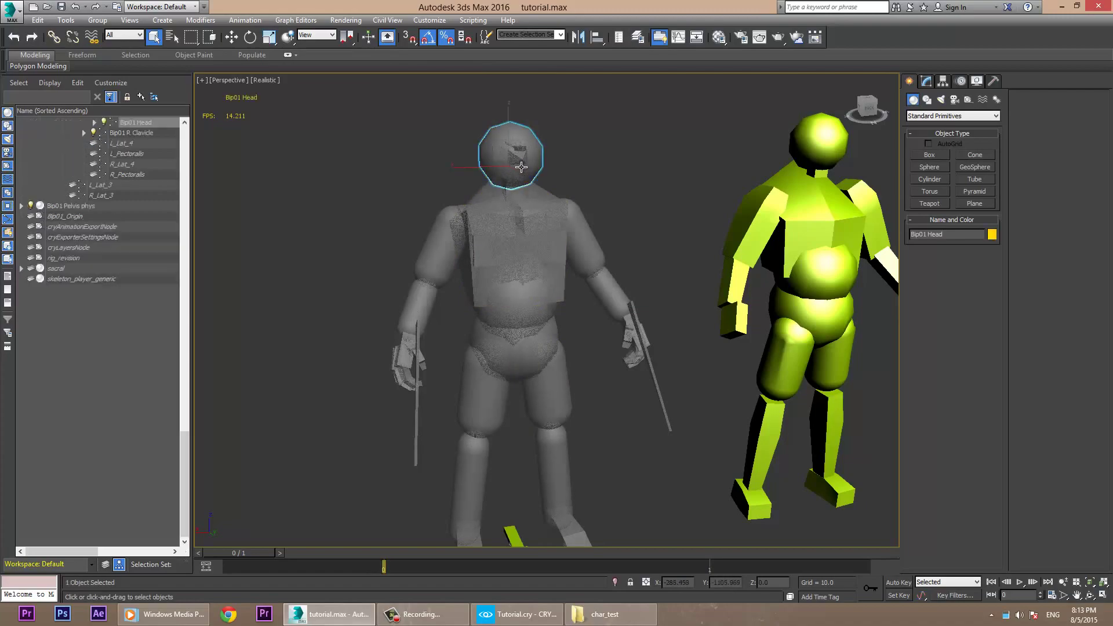
# Search the installed apps for "face", launch FaceGen Modeller 3.5, and move its window toward the middle of the screen.
pyautogui.click(17, 609)
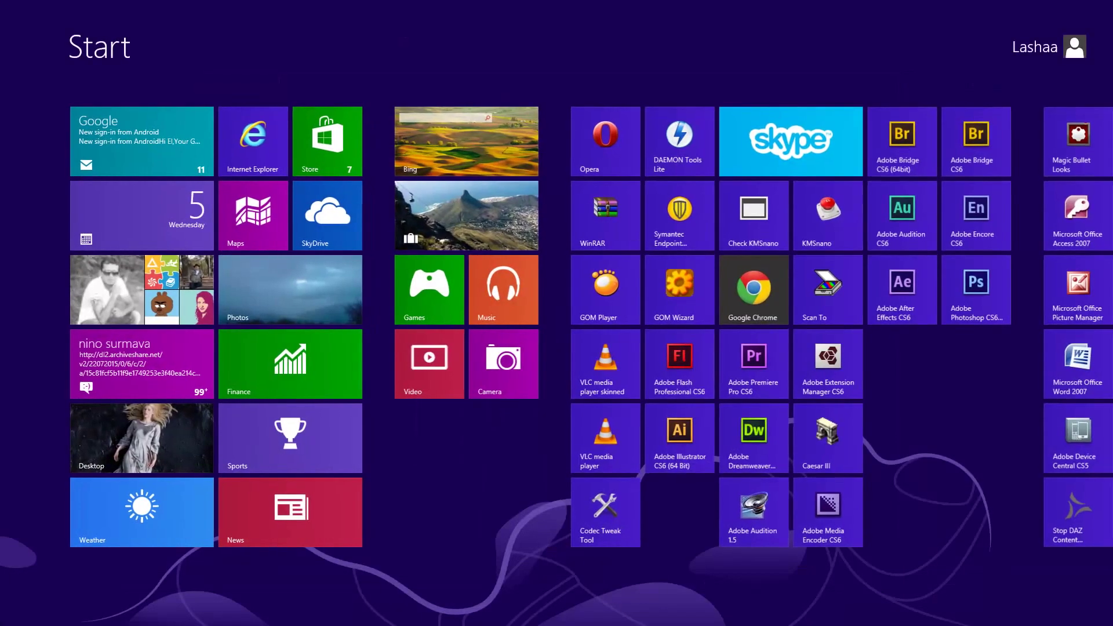
pyautogui.write('face')
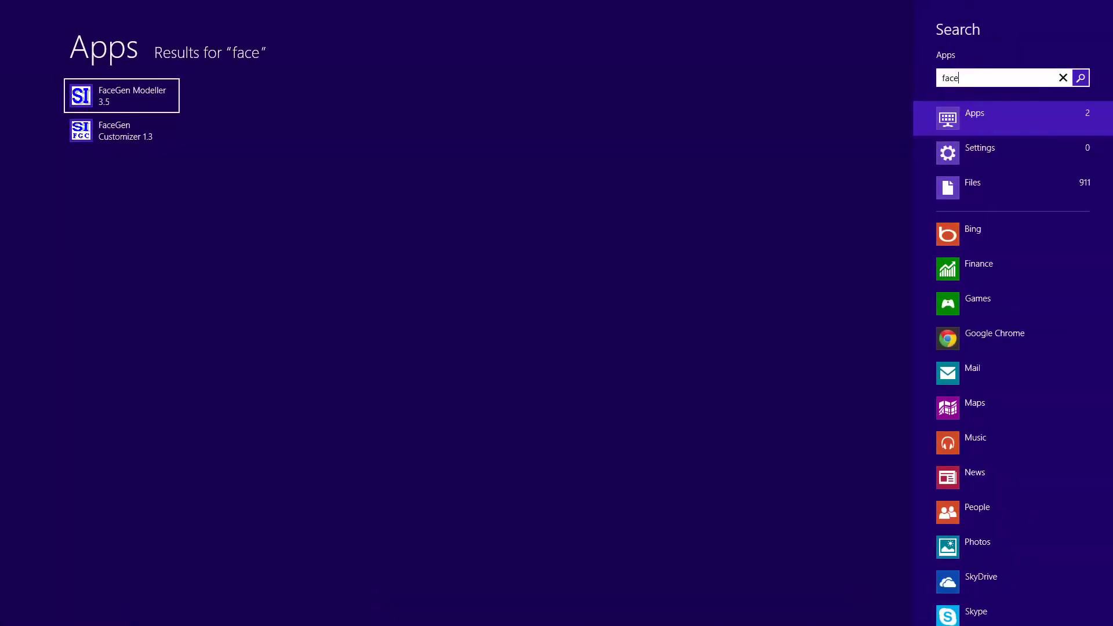
pyautogui.press('super')
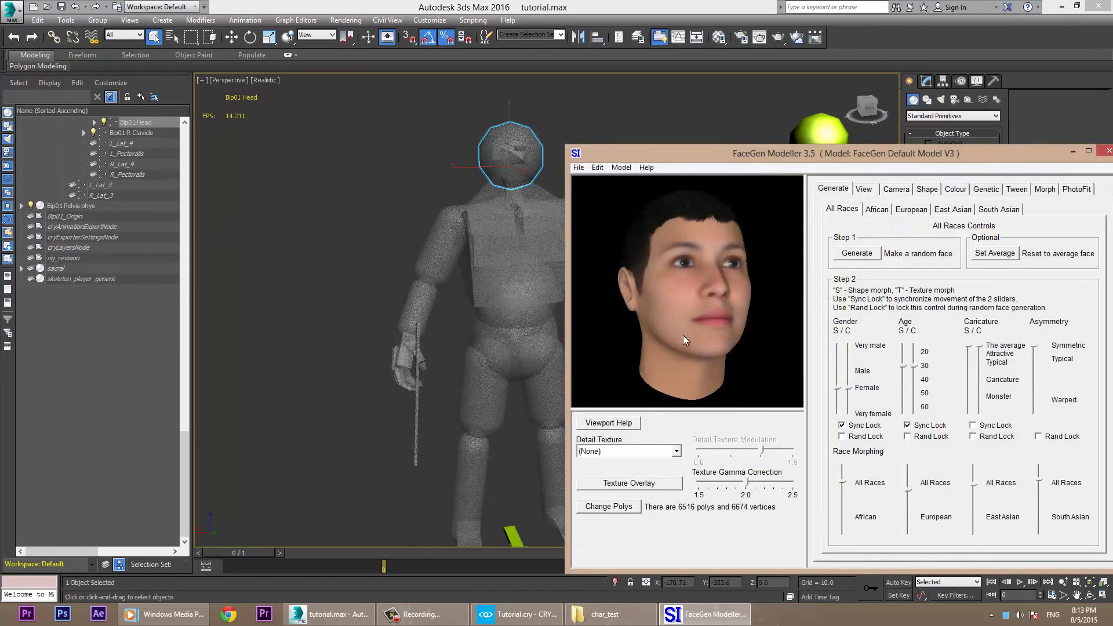
pyautogui.moveTo(784, 152); pyautogui.dragTo(511, 123)
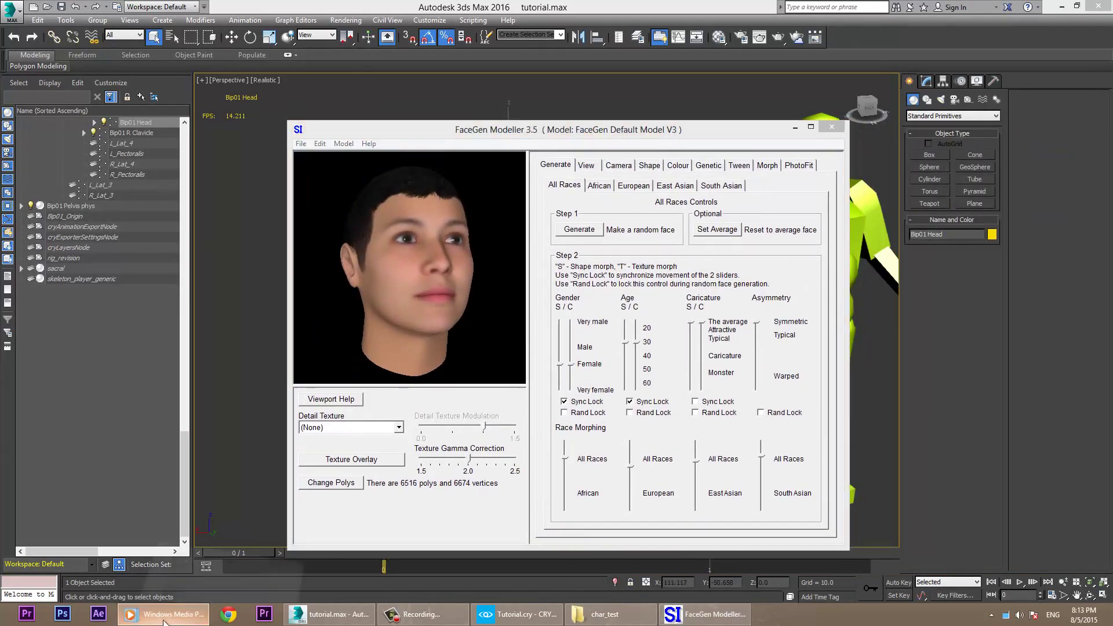
# Switch to Windows Media Player, skip ahead two songs, and return to FaceGen Modeller.
pyautogui.click(164, 614)
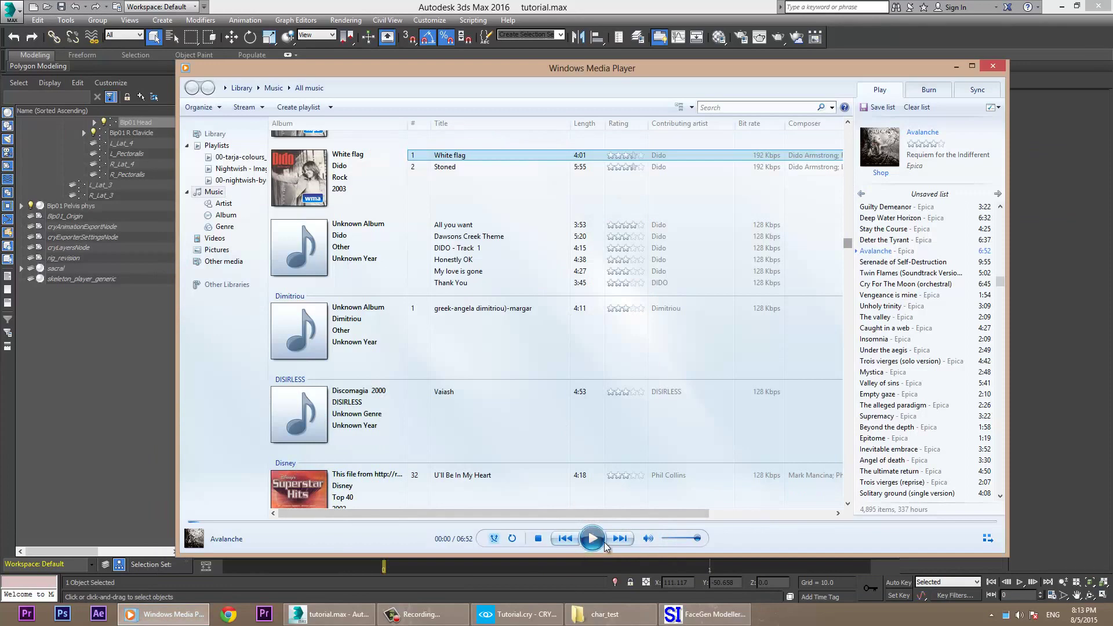
pyautogui.click(628, 540)
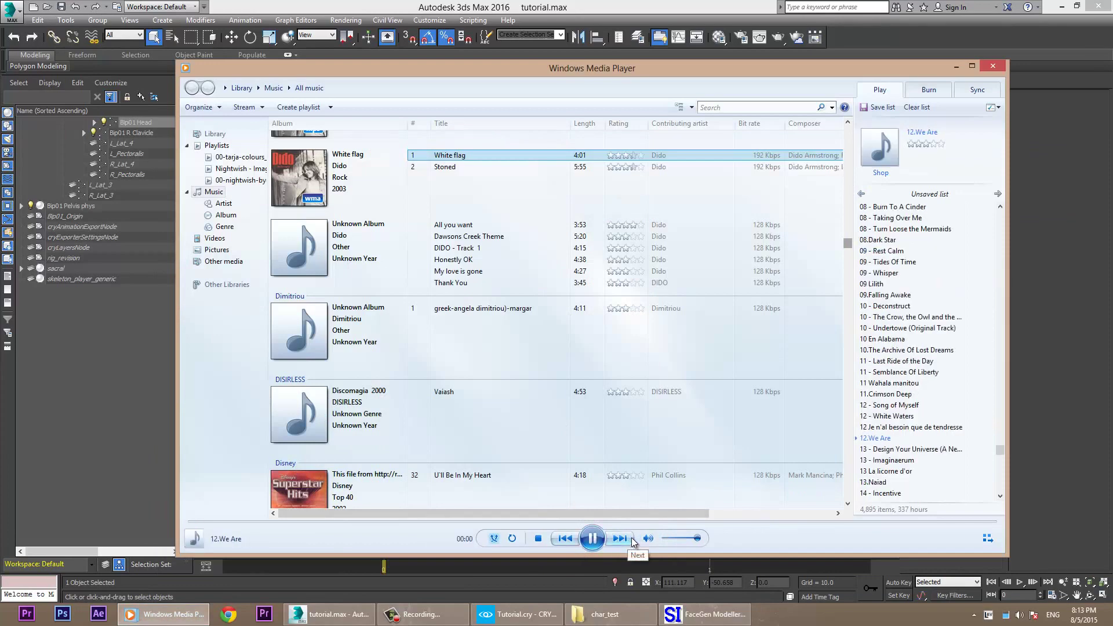
pyautogui.click(632, 539)
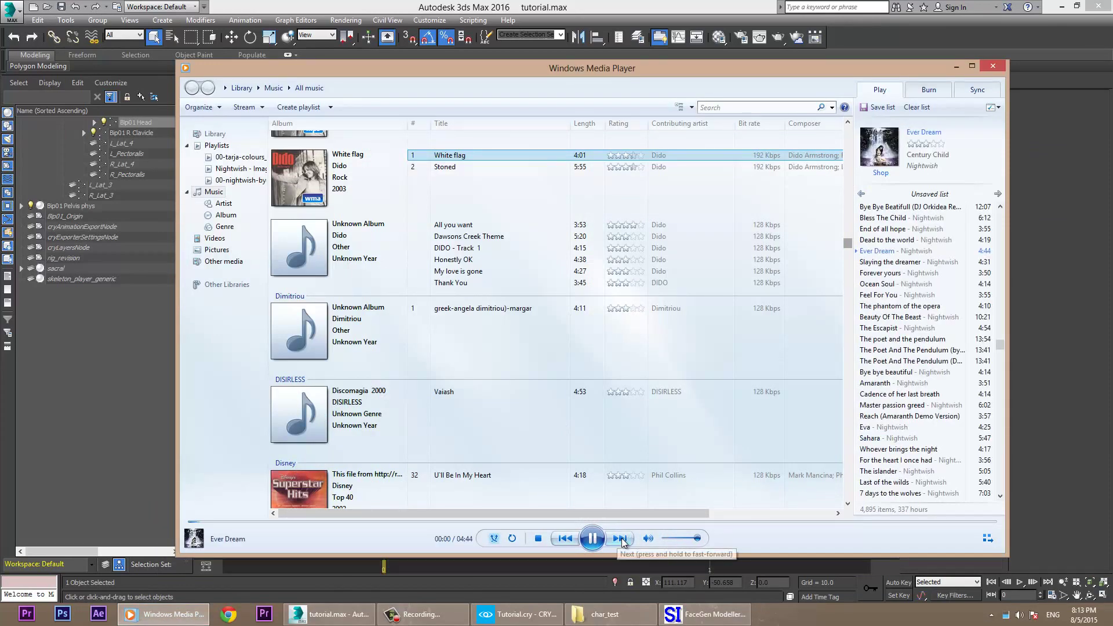
pyautogui.click(729, 5)
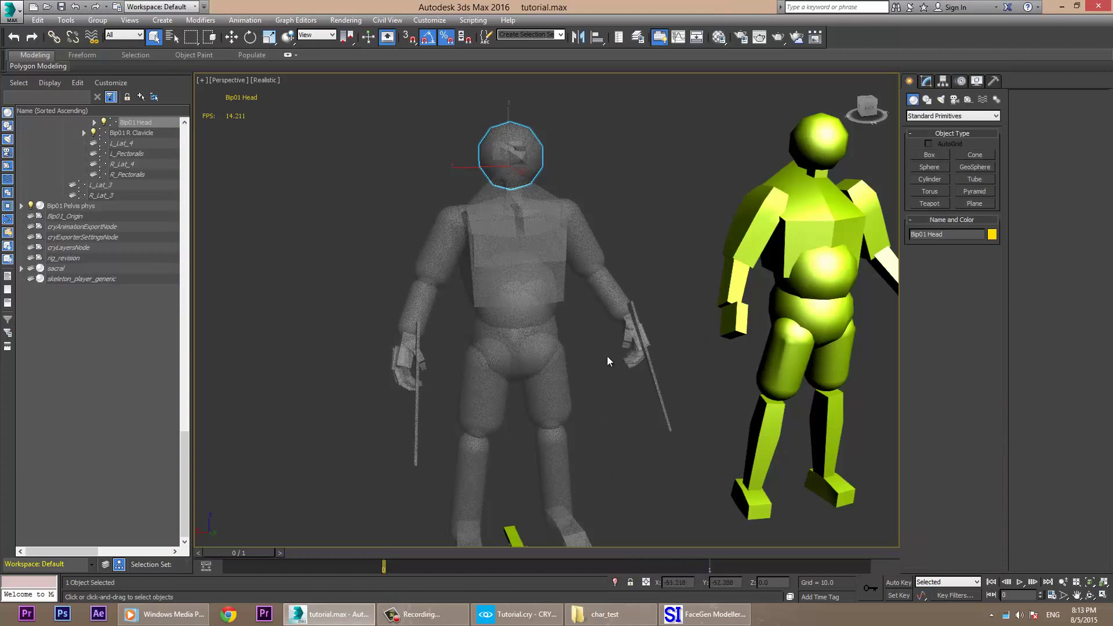
pyautogui.click(704, 613)
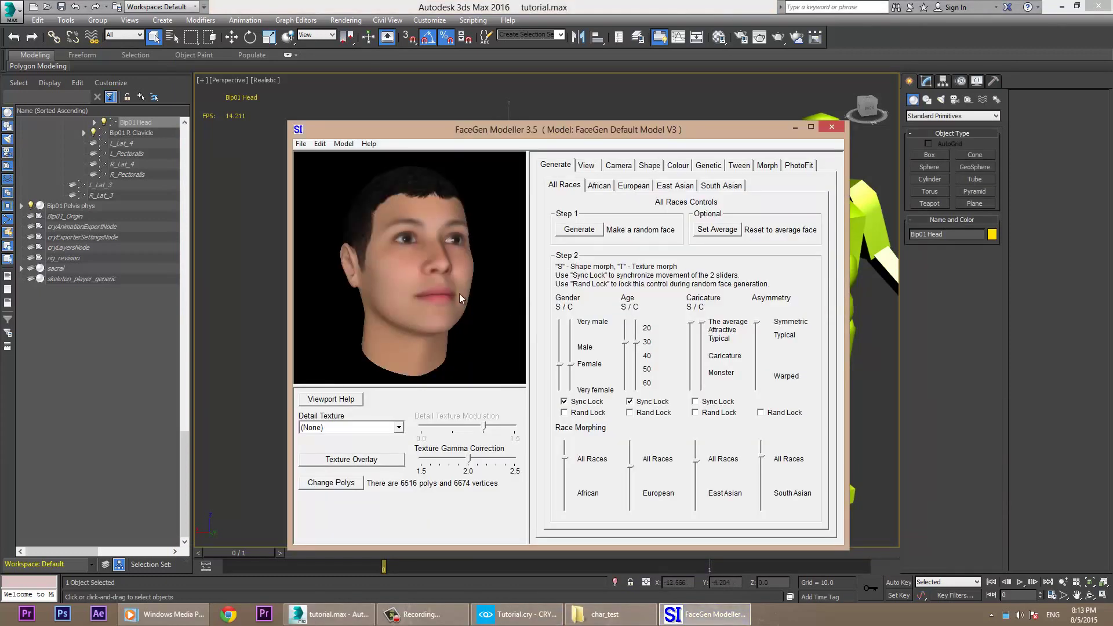
# Generate a random face across all races and turn the head to inspect it in profile.
pyautogui.moveTo(459, 298); pyautogui.dragTo(581, 299)
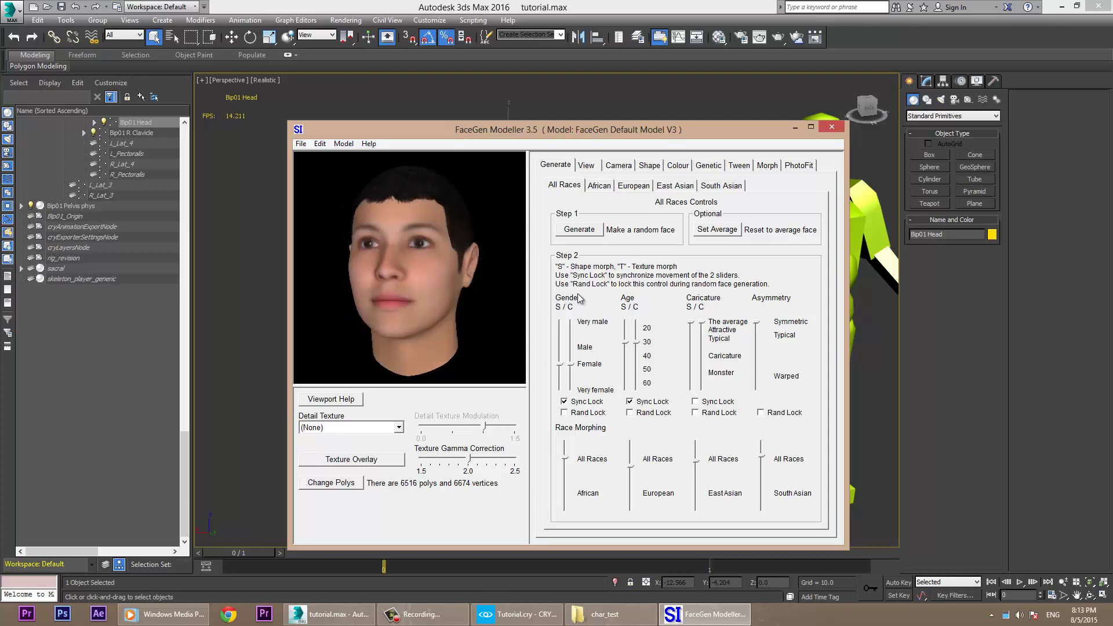
pyautogui.click(579, 230)
pyautogui.moveTo(486, 287); pyautogui.dragTo(444, 298)
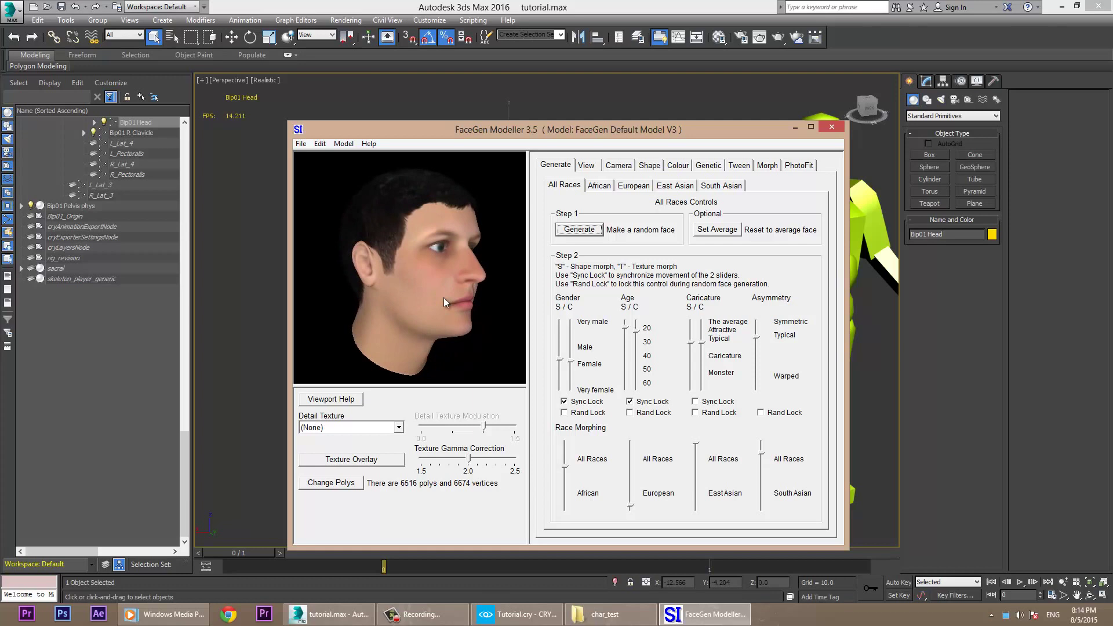
# Start exporting the head as a Wavefront OBJ and create and enter a white_male folder inside the heads folder.
pyautogui.click(301, 144)
pyautogui.press('Escape')
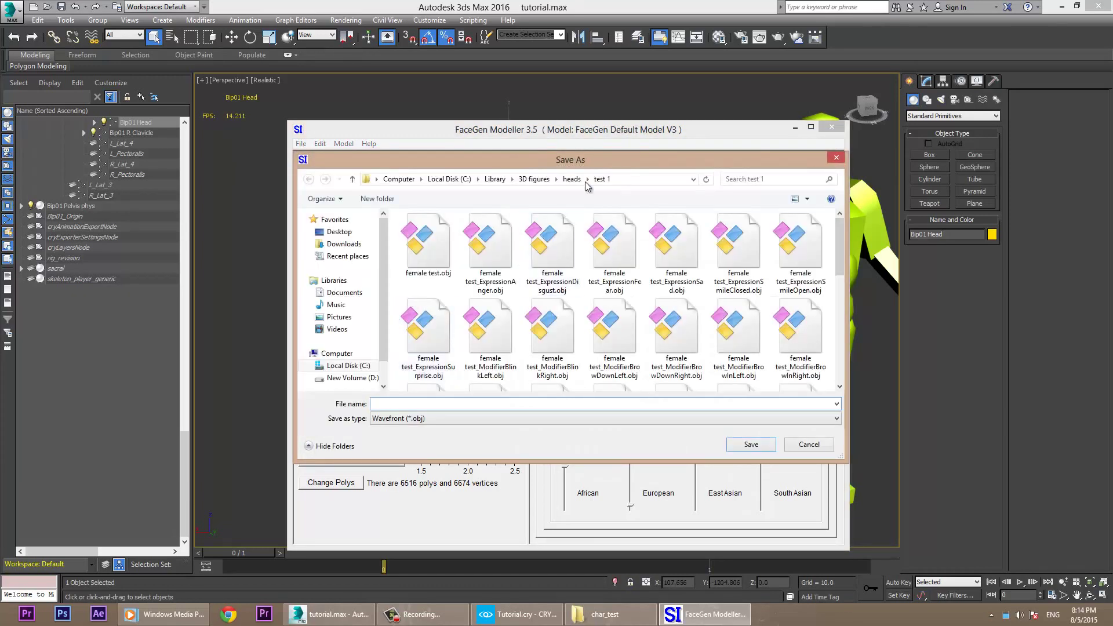
pyautogui.click(571, 179)
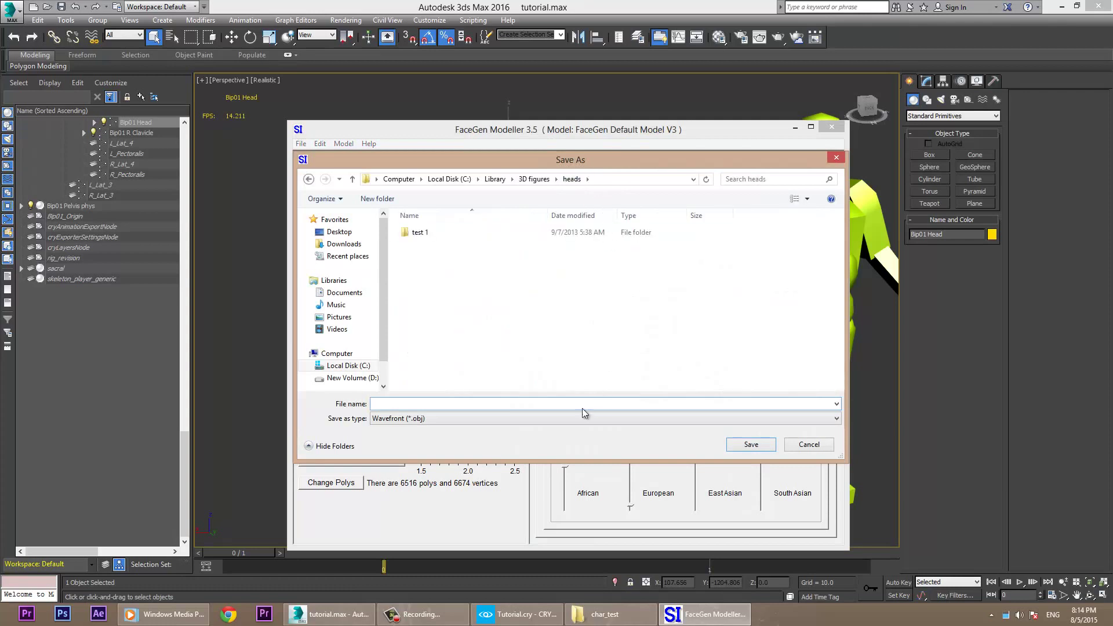
pyautogui.rightClick(444, 357)
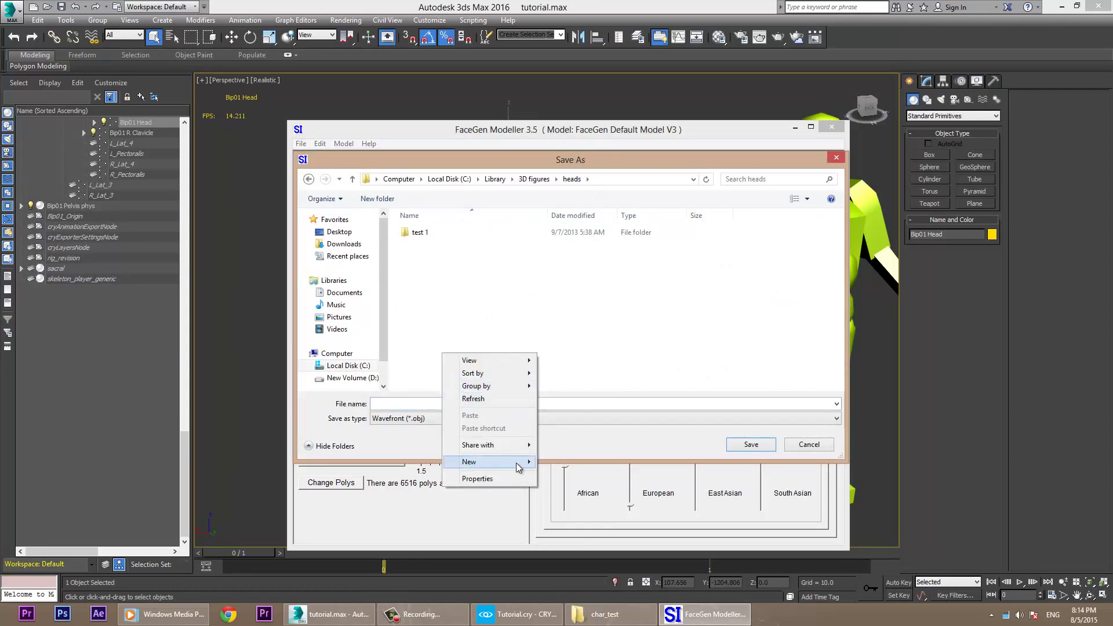
pyautogui.click(564, 456)
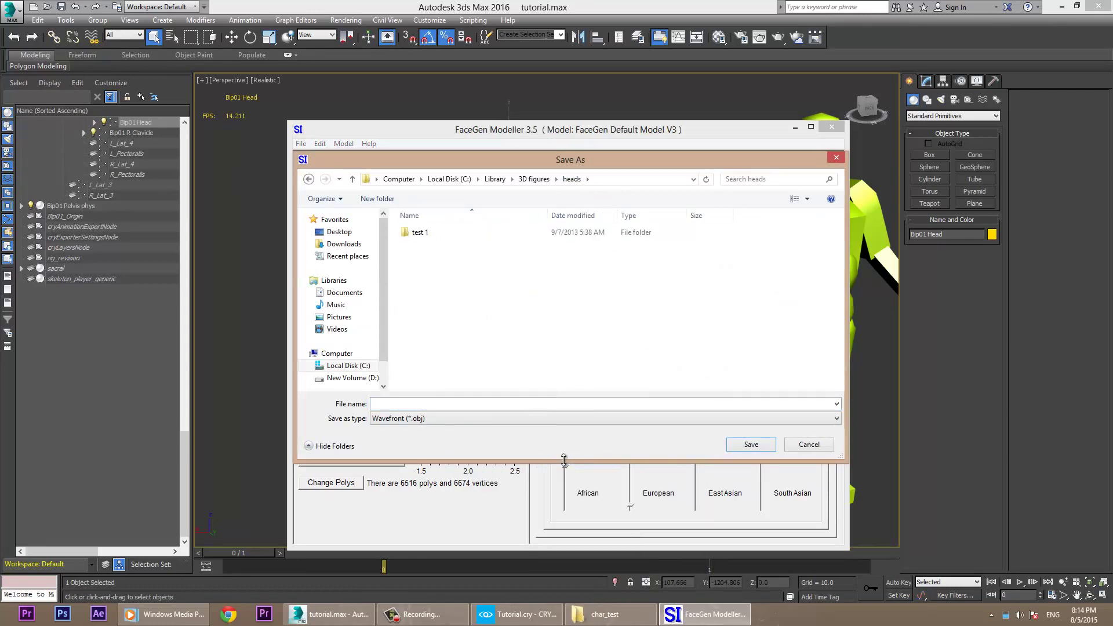
pyautogui.write('white_male')
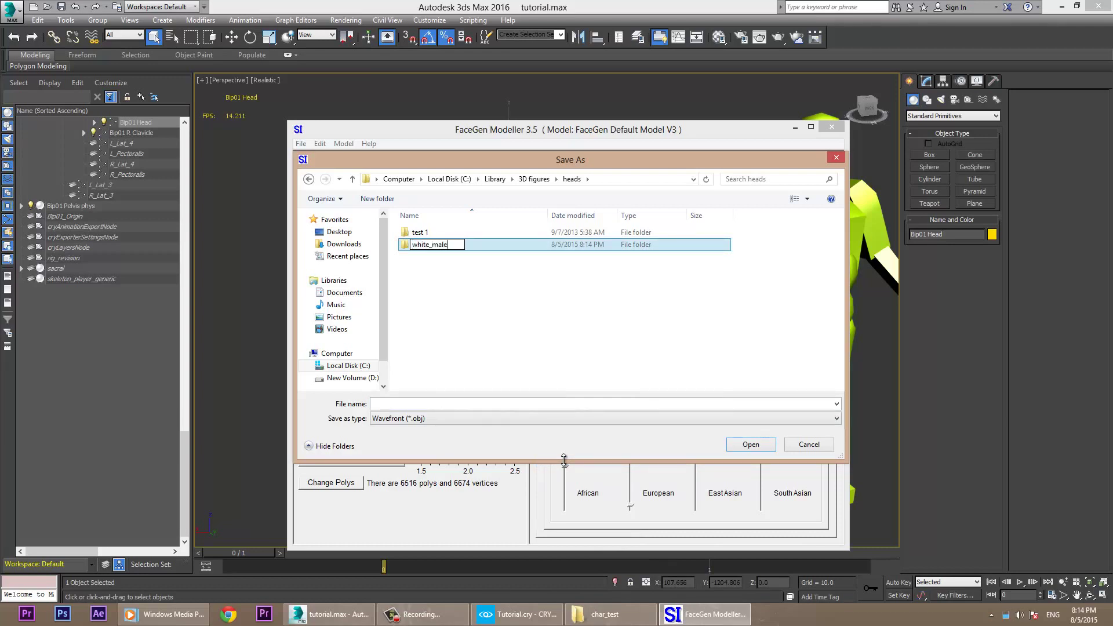
pyautogui.press('Return')
pyautogui.press('Return')
pyautogui.click(425, 401)
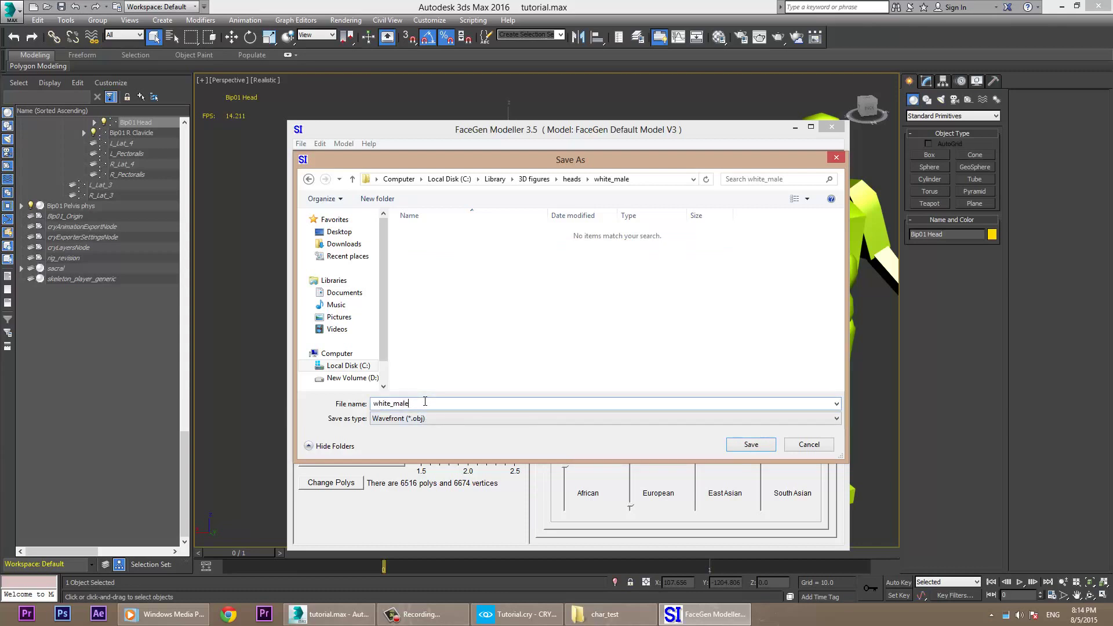
pyautogui.write('white_male')
pyautogui.press('Return')
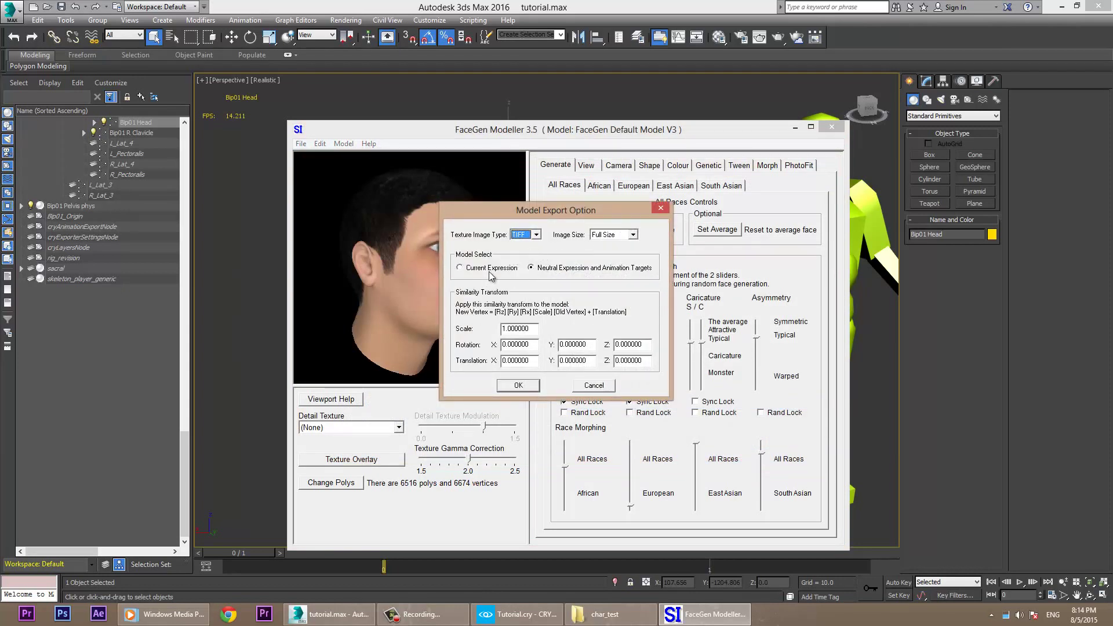
pyautogui.click(489, 270)
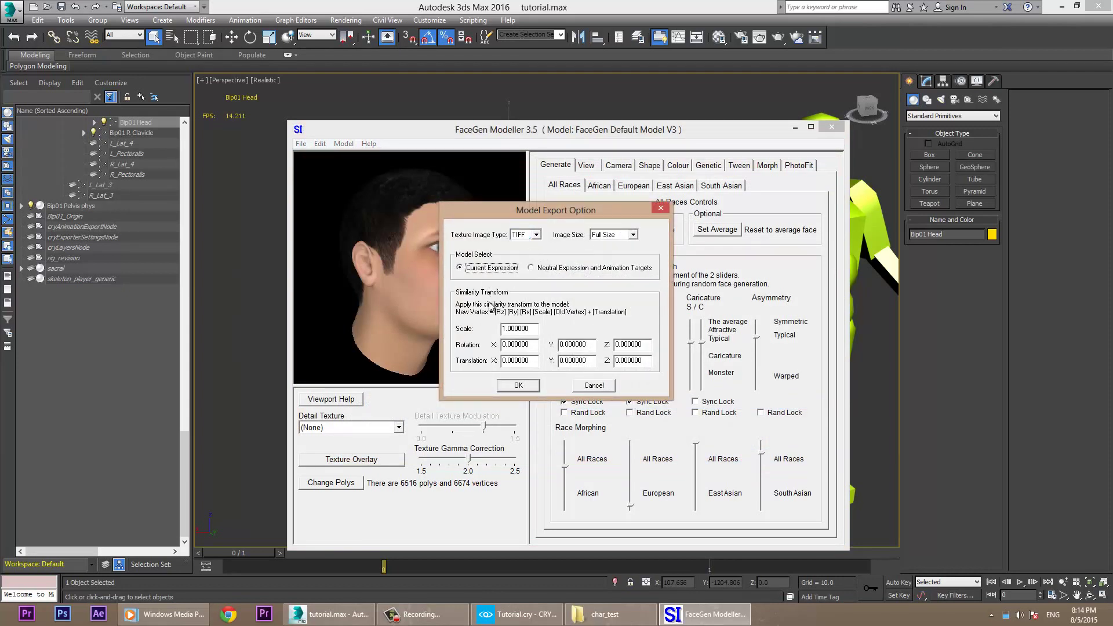
pyautogui.click(550, 271)
pyautogui.click(494, 268)
pyautogui.click(634, 236)
pyautogui.click(634, 237)
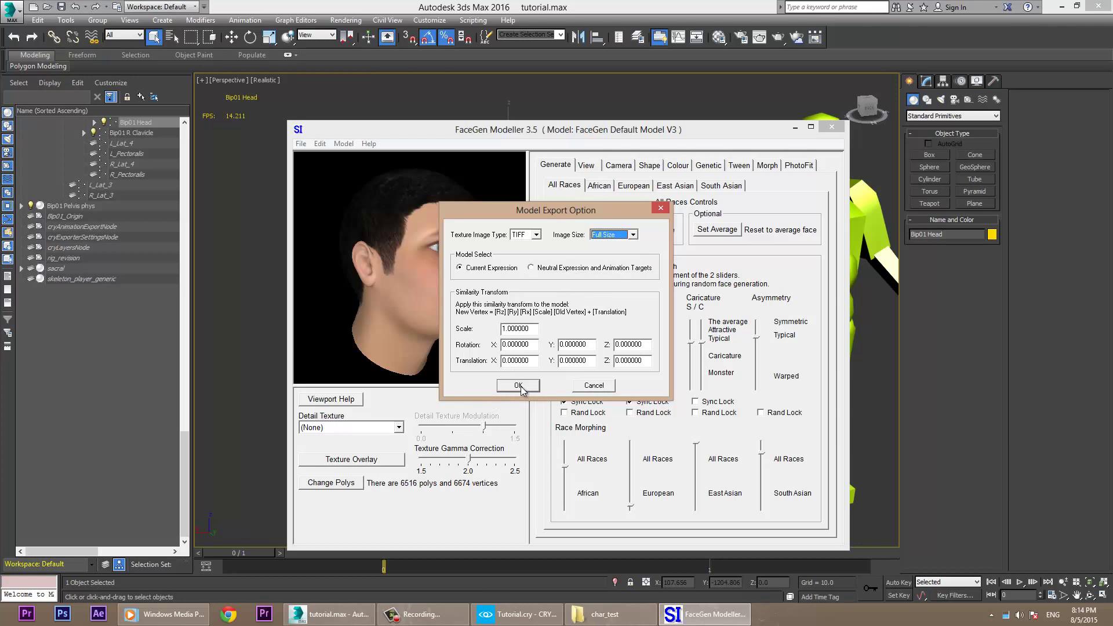
pyautogui.click(593, 386)
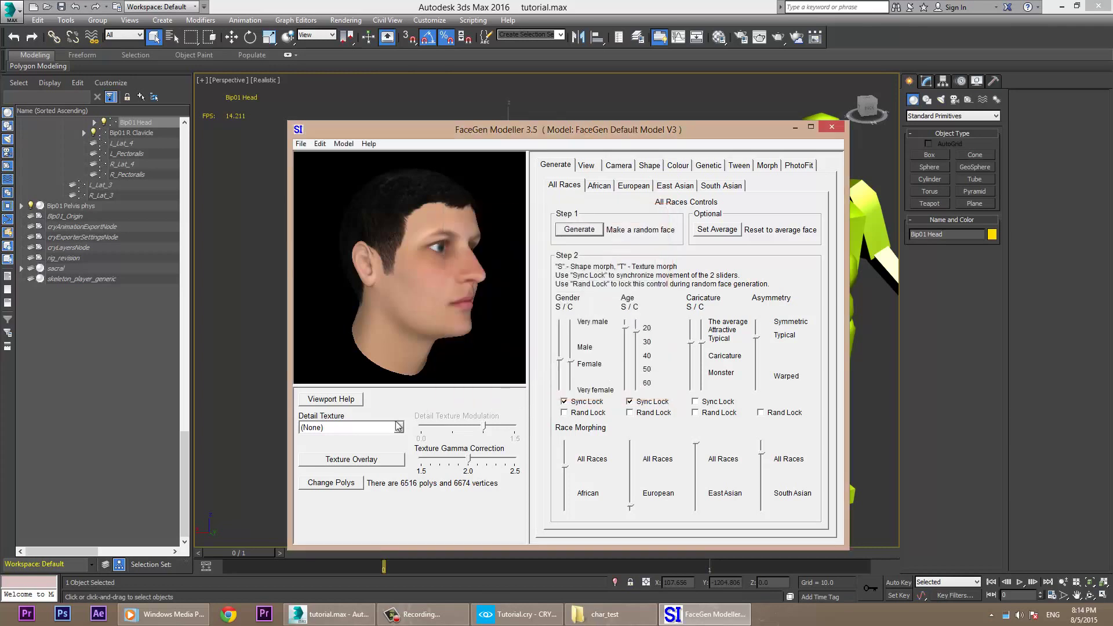
# Apply the 1024_Male07 detail texture to the face and turn the head to check the skin.
pyautogui.click(399, 427)
pyautogui.moveTo(403, 455); pyautogui.dragTo(403, 481)
pyautogui.click(358, 482)
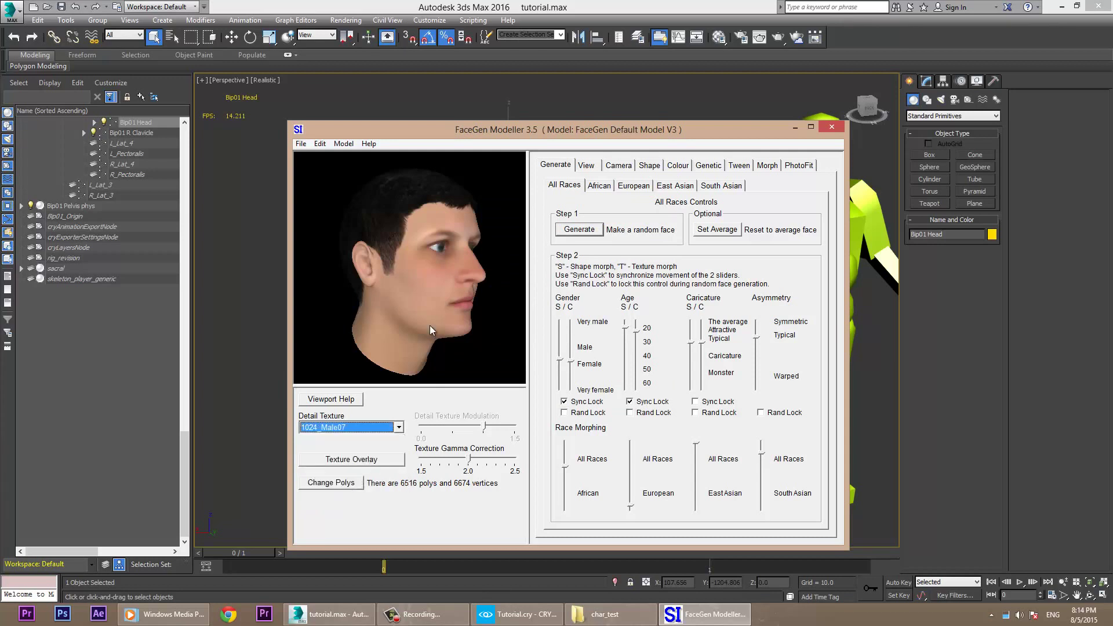
pyautogui.moveTo(468, 301); pyautogui.dragTo(412, 328)
# Export the head as white_male in Wavefront OBJ format with full-size TIFF textures, neutral expression and animation targets.
pyautogui.click(299, 143)
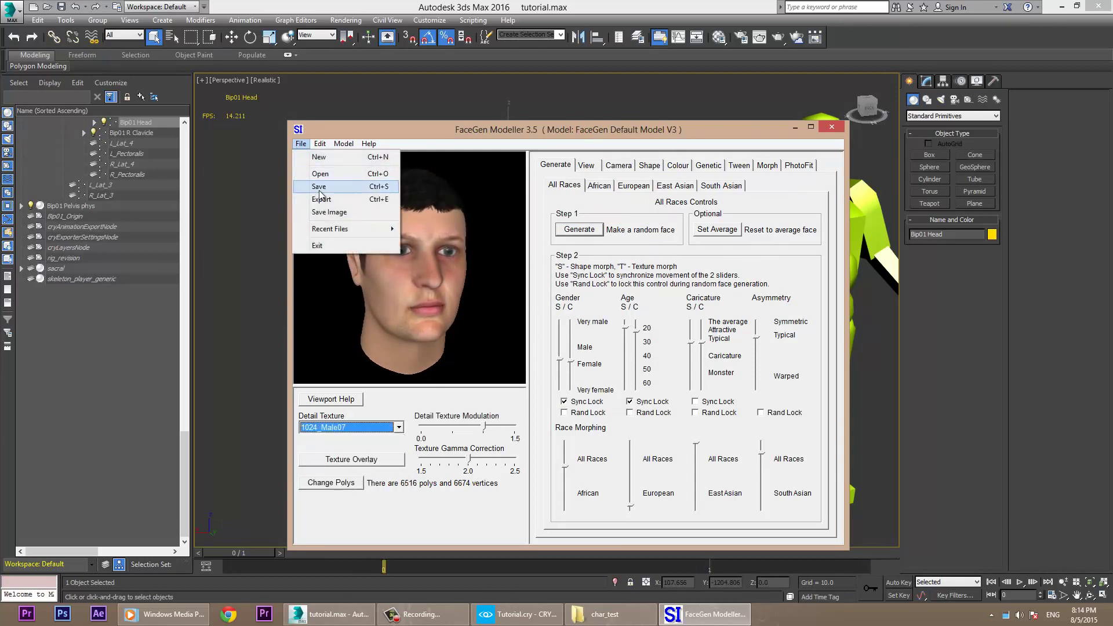
pyautogui.click(338, 200)
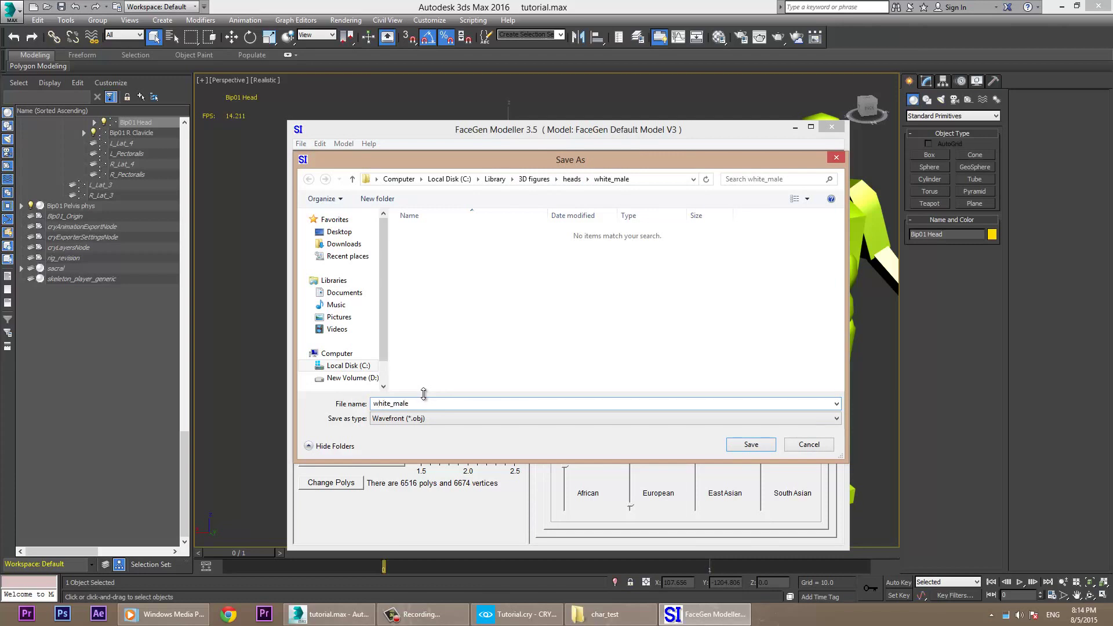
pyautogui.press('Return')
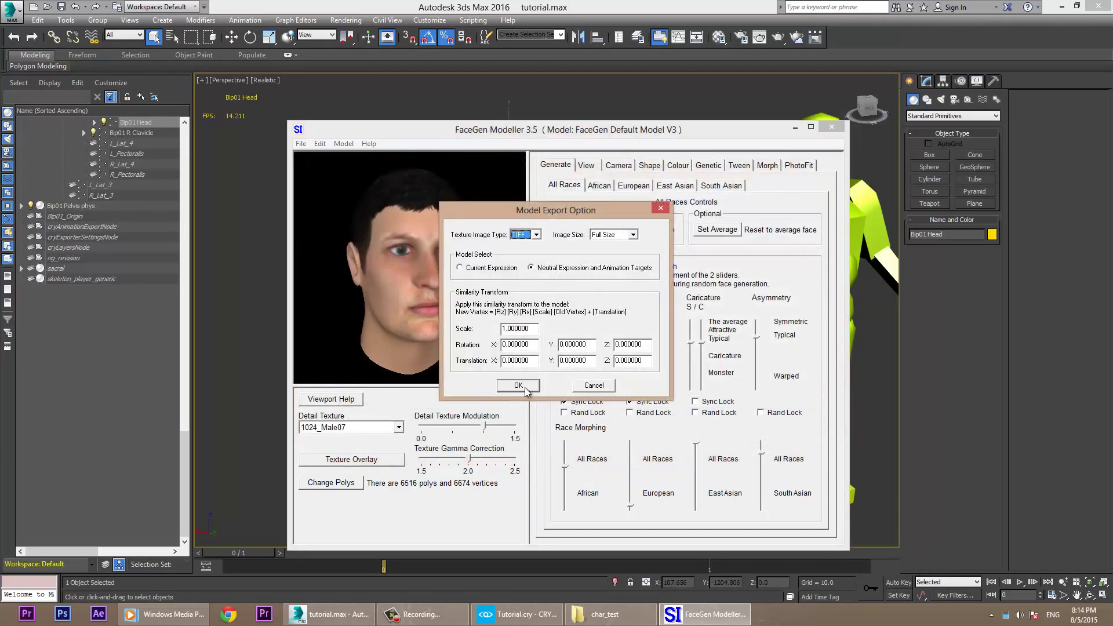
pyautogui.click(524, 387)
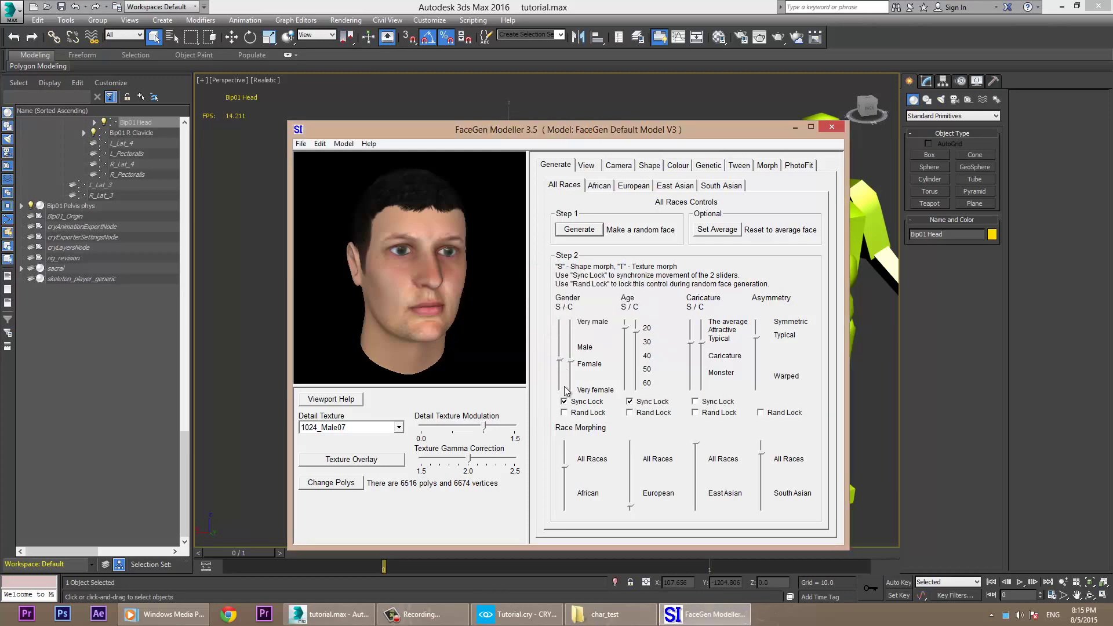
# Show the desktop, open the white_male folder under Library, 3D figures, heads, and examine the exported white_male MTL and OBJ files.
pyautogui.click(795, 127)
pyautogui.press('super+d')
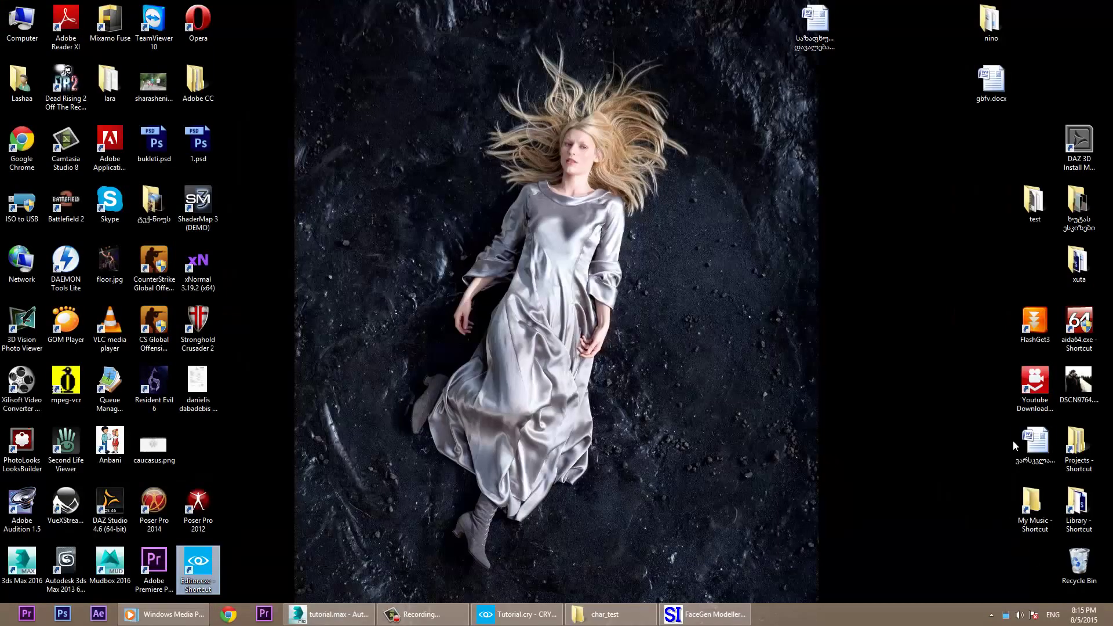
pyautogui.doubleClick(1077, 505)
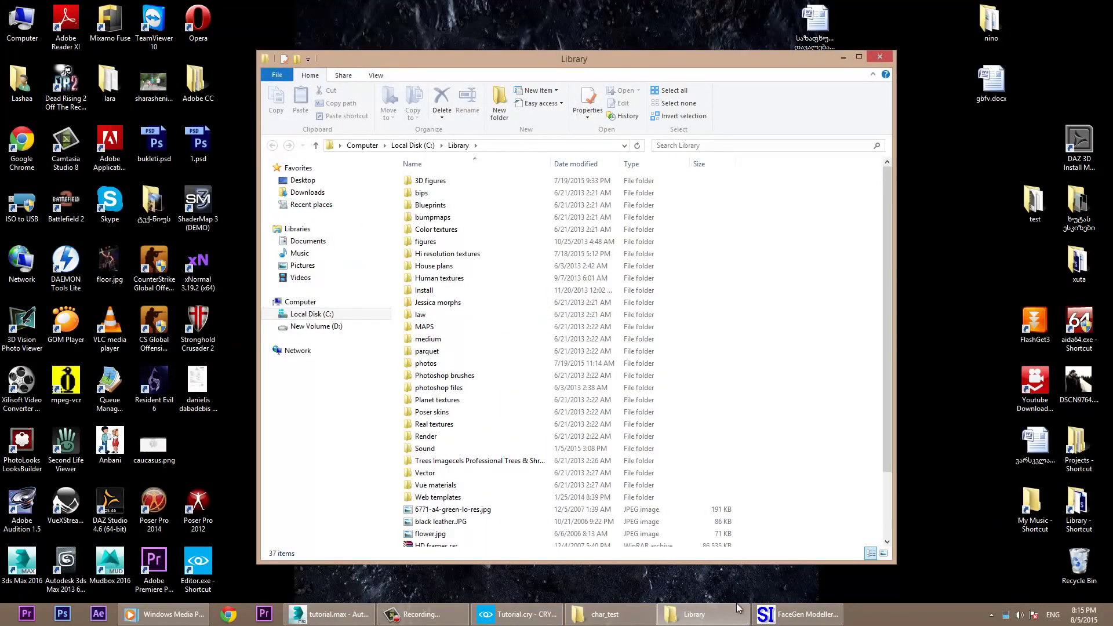
pyautogui.click(1033, 615)
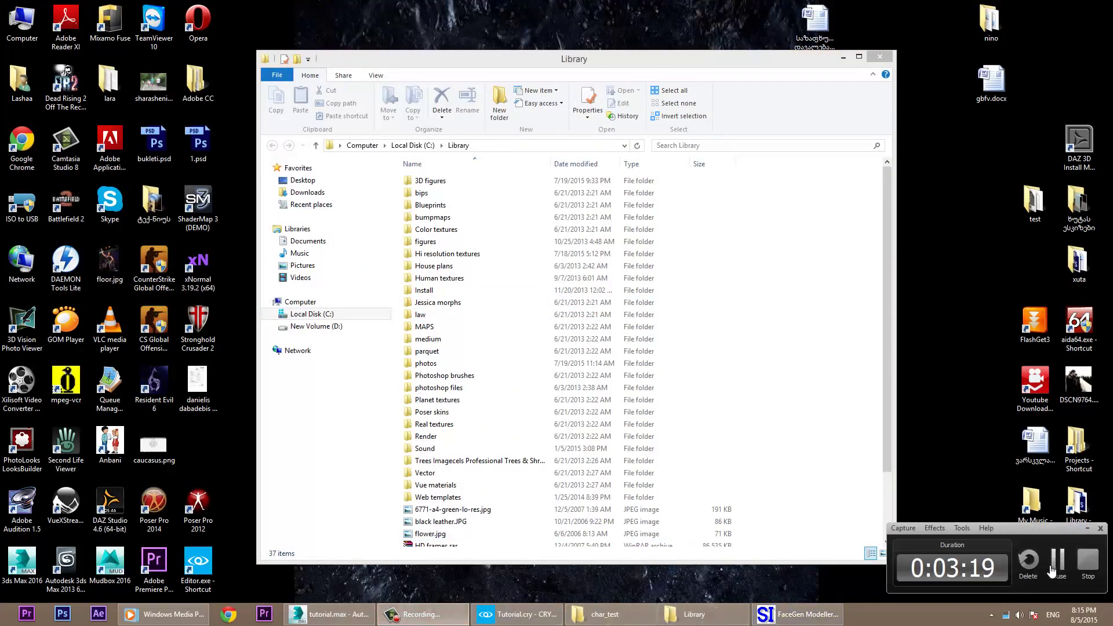
pyautogui.click(1053, 567)
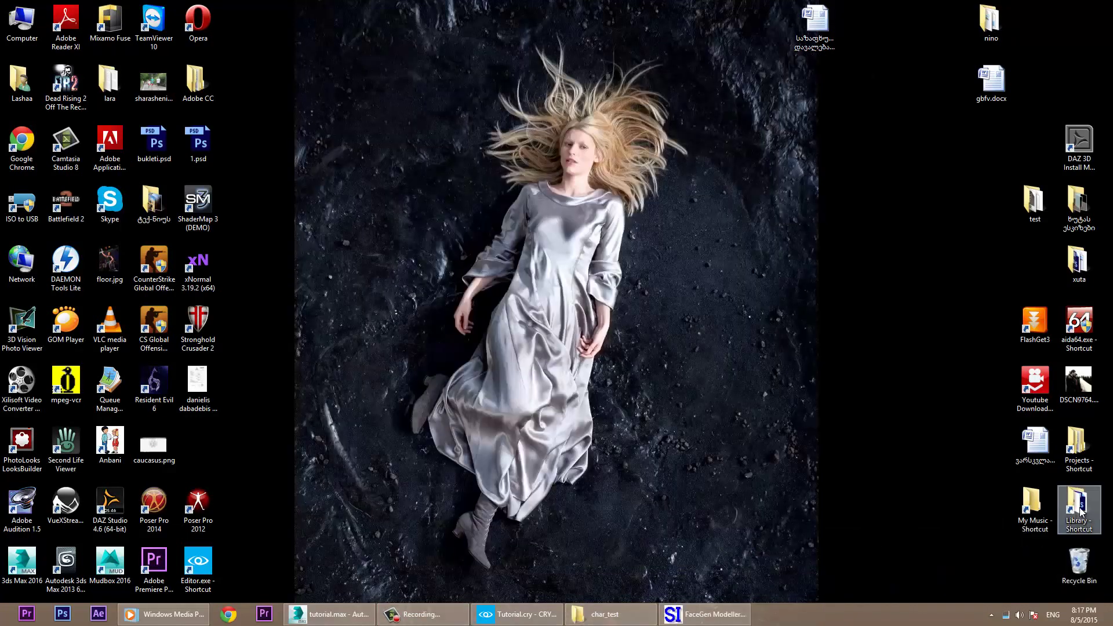
pyautogui.doubleClick(1079, 510)
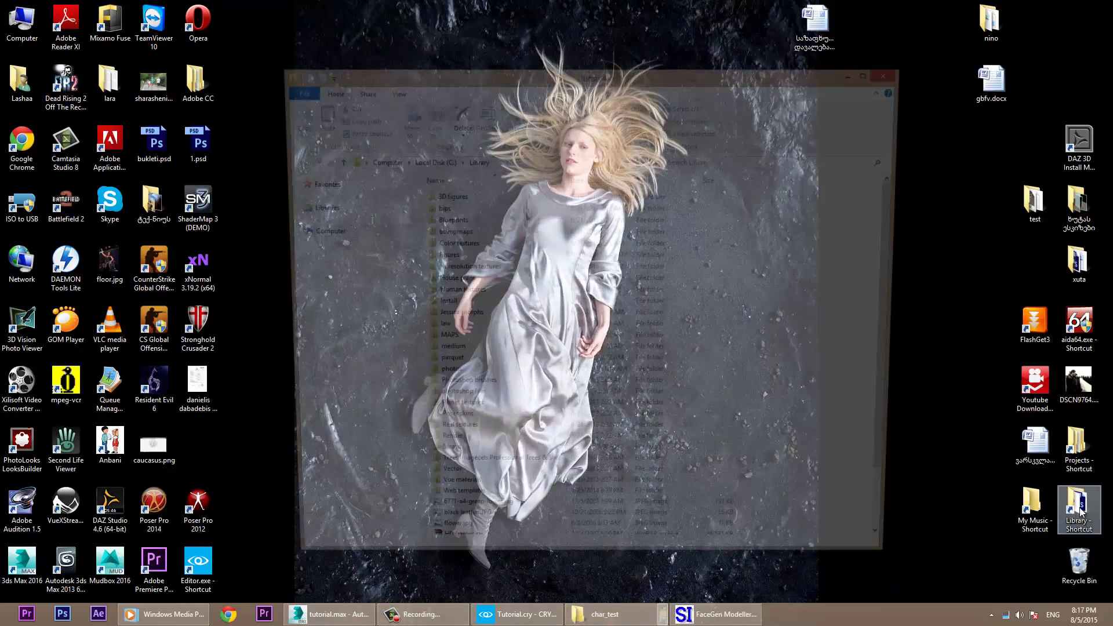
pyautogui.click(462, 259)
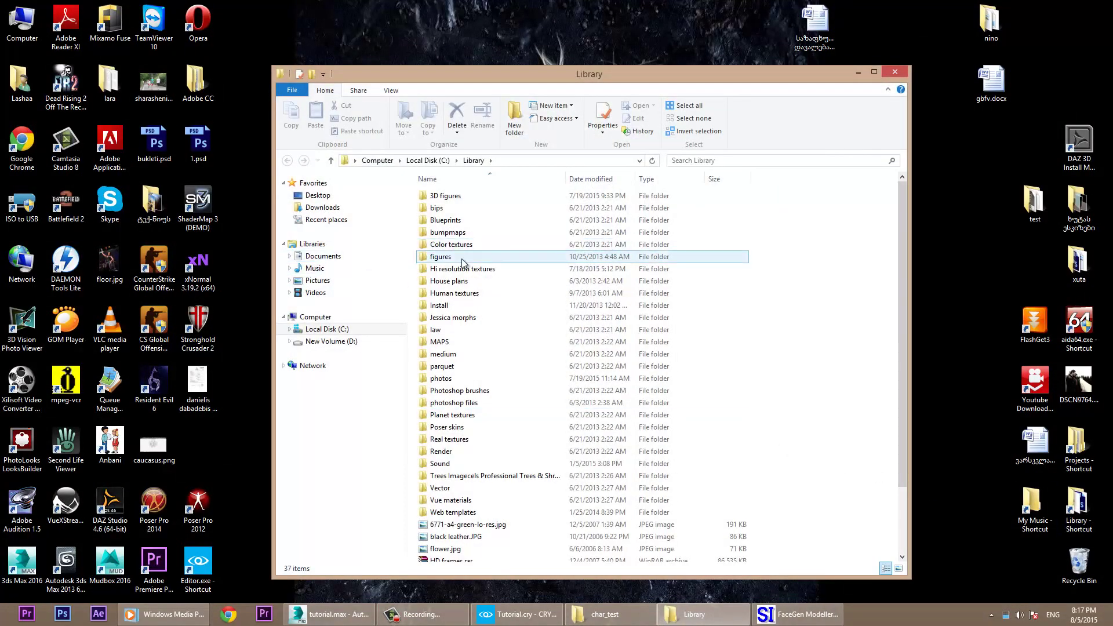
pyautogui.doubleClick(455, 197)
pyautogui.doubleClick(440, 232)
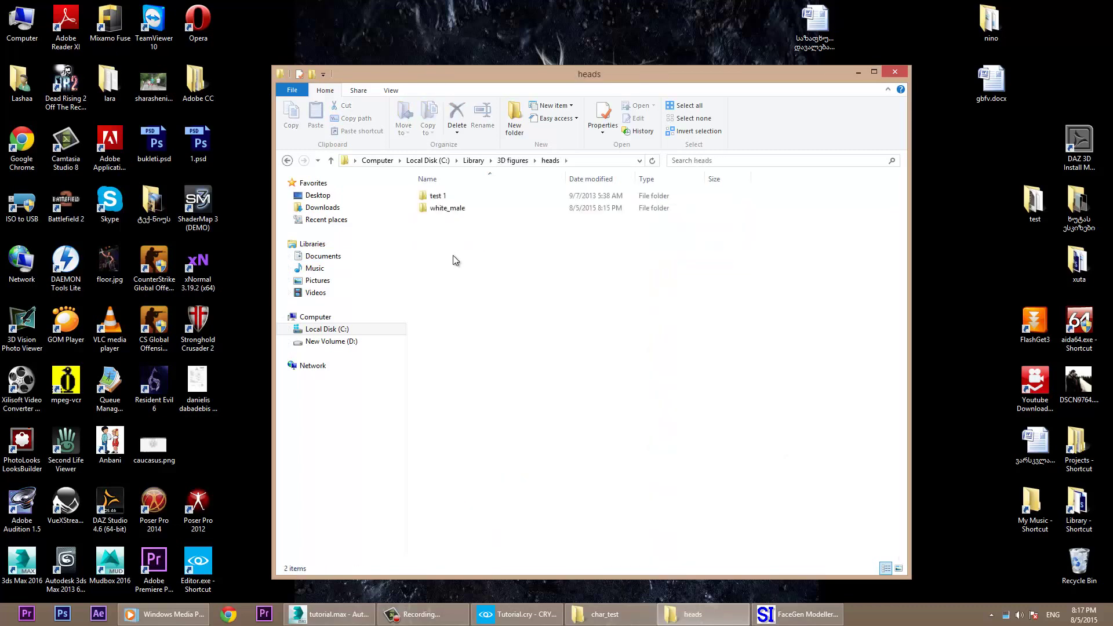
pyautogui.doubleClick(453, 210)
pyautogui.click(464, 197)
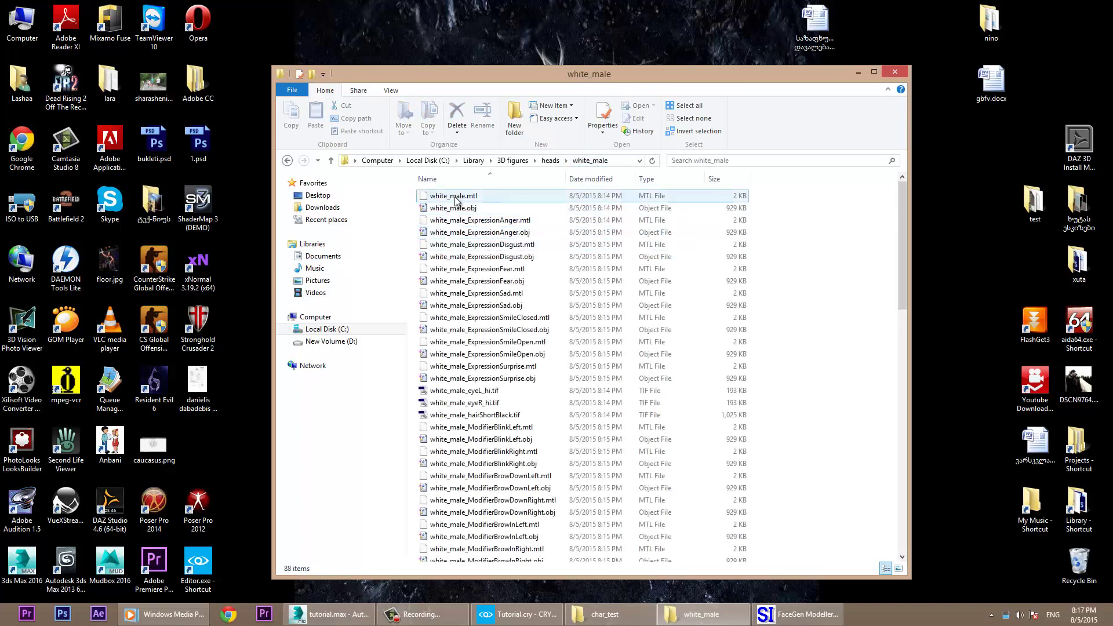
pyautogui.click(473, 210)
# In 3ds Max, import white_male.obj from the white_male folder, including only the eyeL_hi, eyeR_hi and skin_hi objects.
pyautogui.click(11, 9)
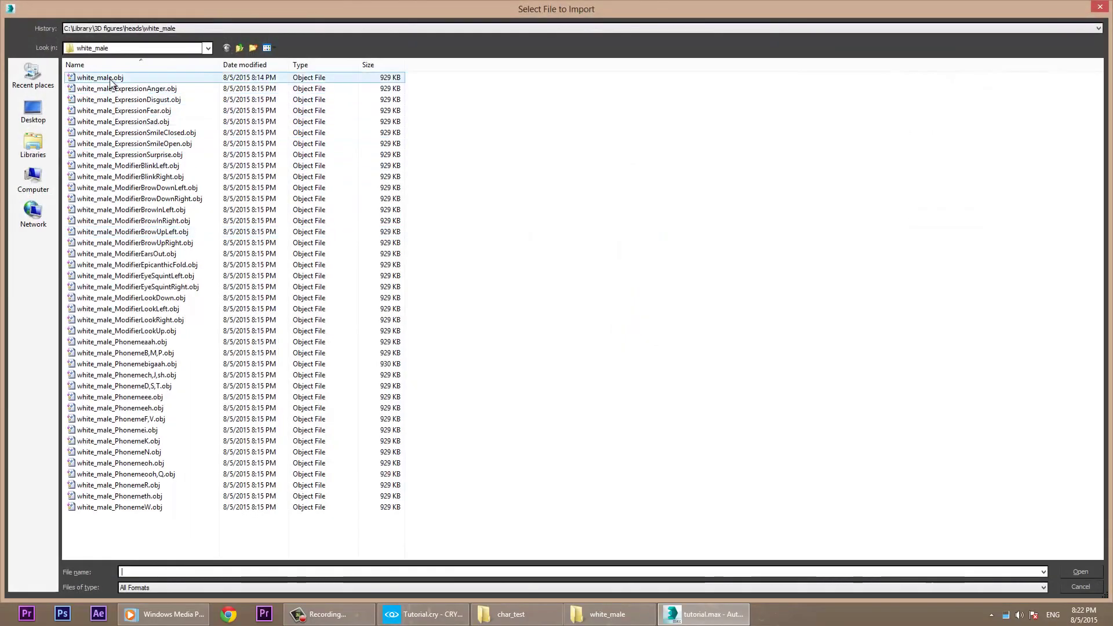
pyautogui.click(110, 81)
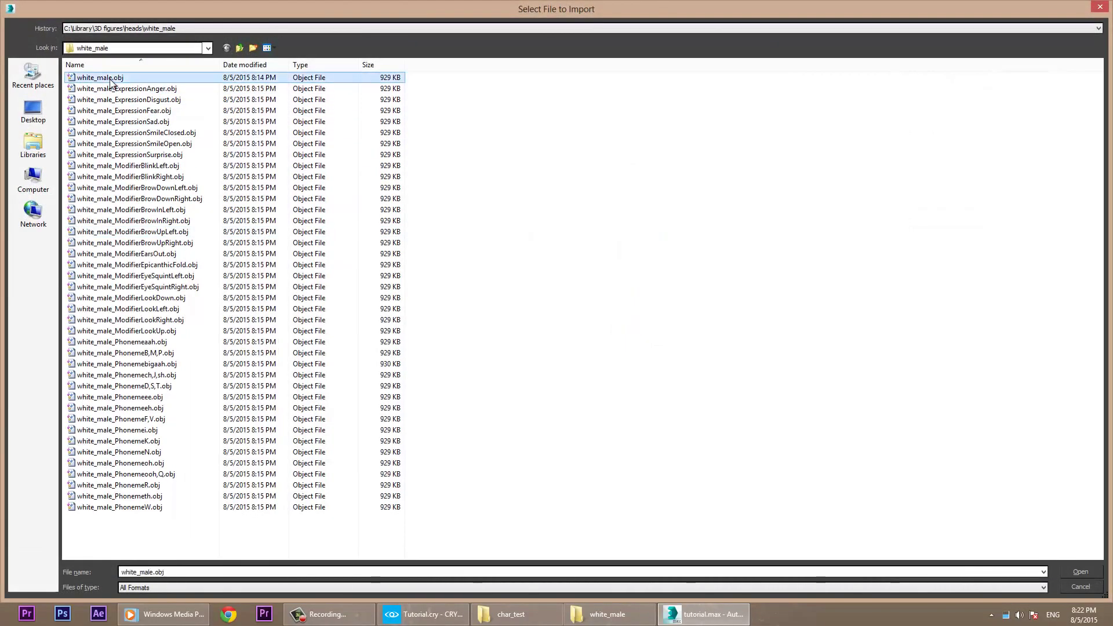
pyautogui.click(142, 49)
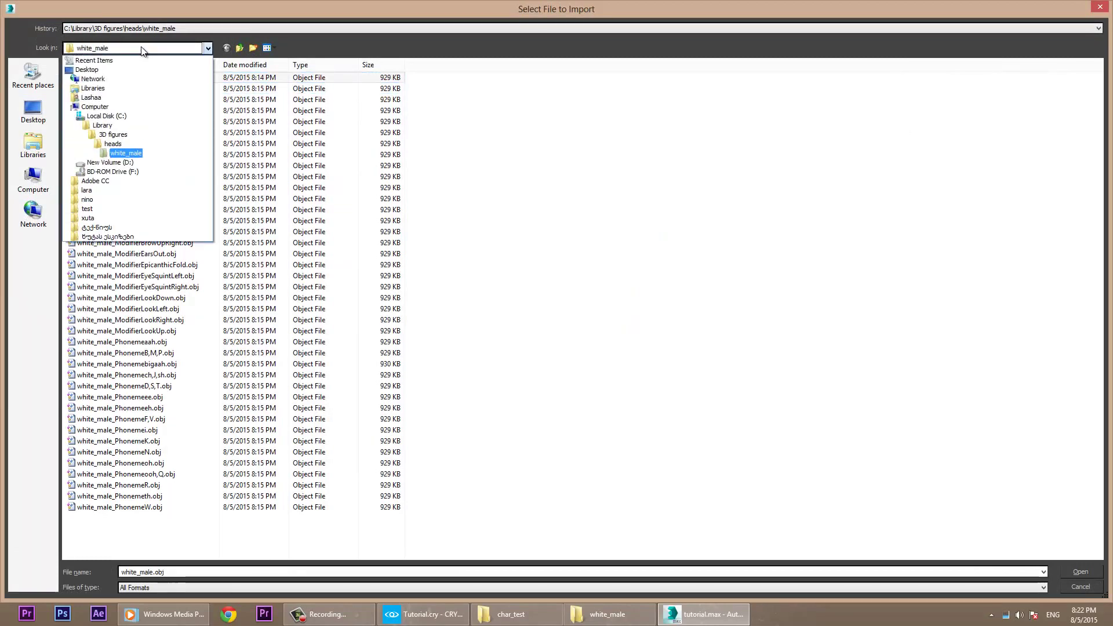
pyautogui.click(142, 48)
pyautogui.click(120, 75)
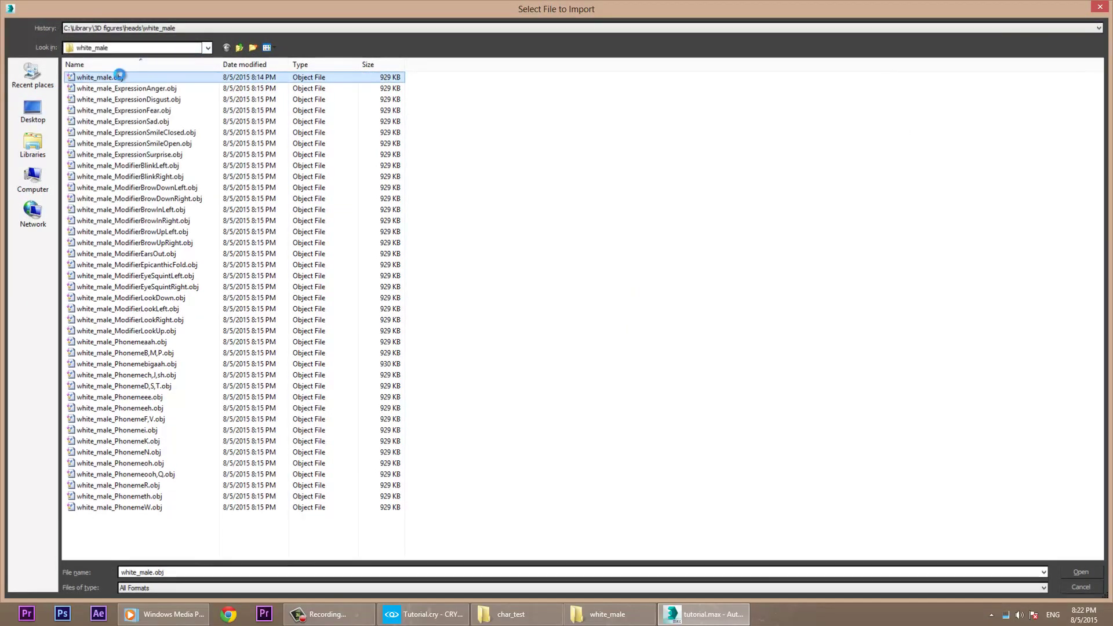
pyautogui.doubleClick(119, 76)
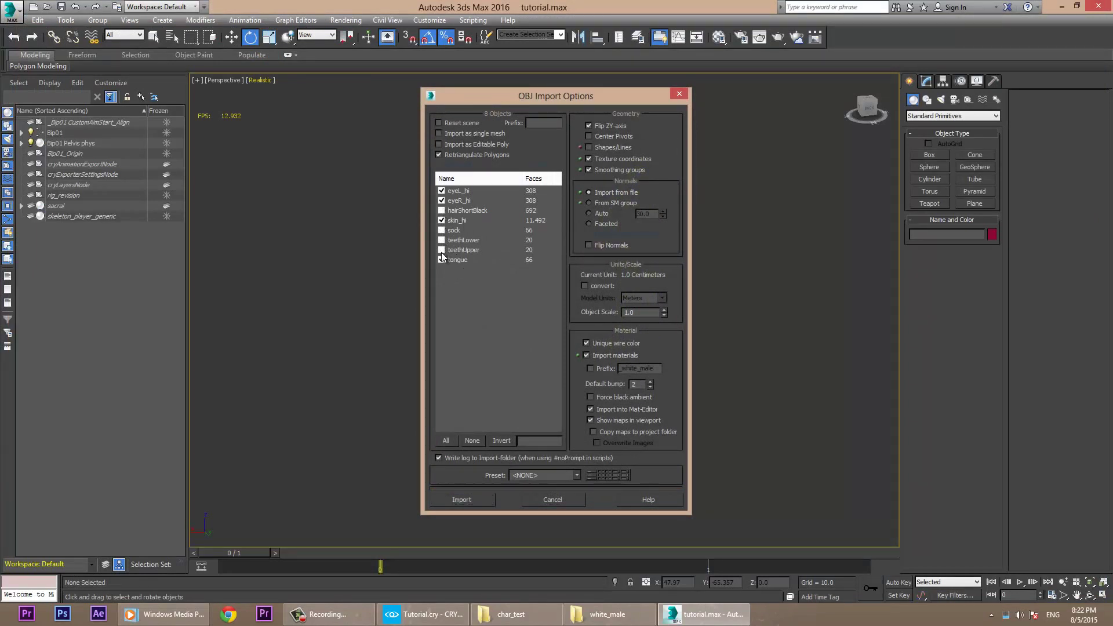
pyautogui.click(489, 502)
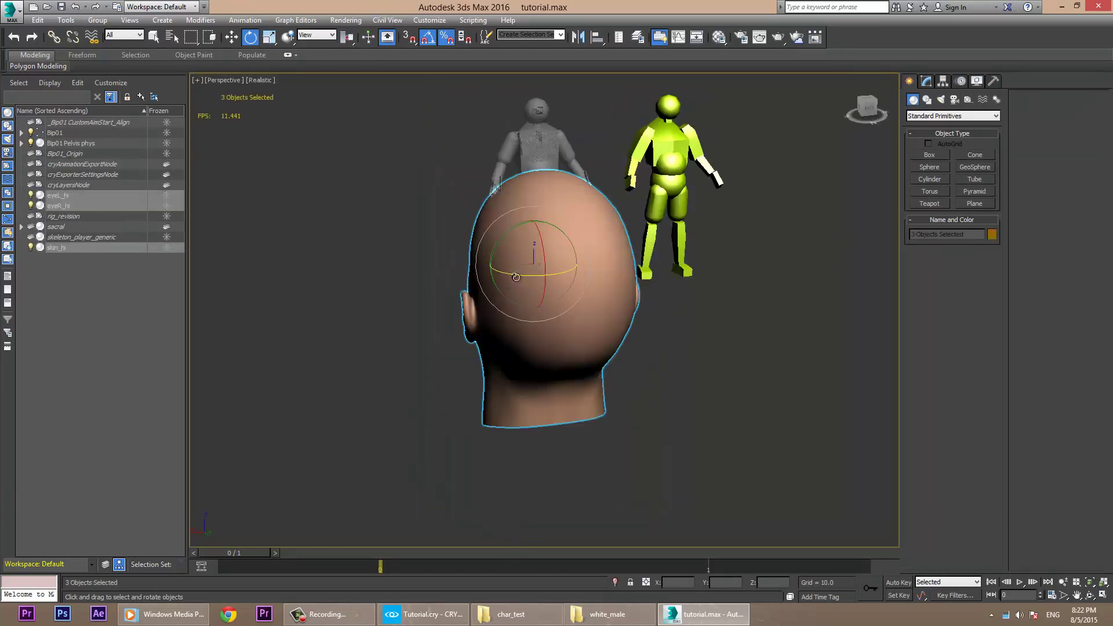
# Rotate the imported head and eyes to face forward like the skeleton and roughly scale them down.
pyautogui.moveTo(516, 277); pyautogui.dragTo(621, 273)
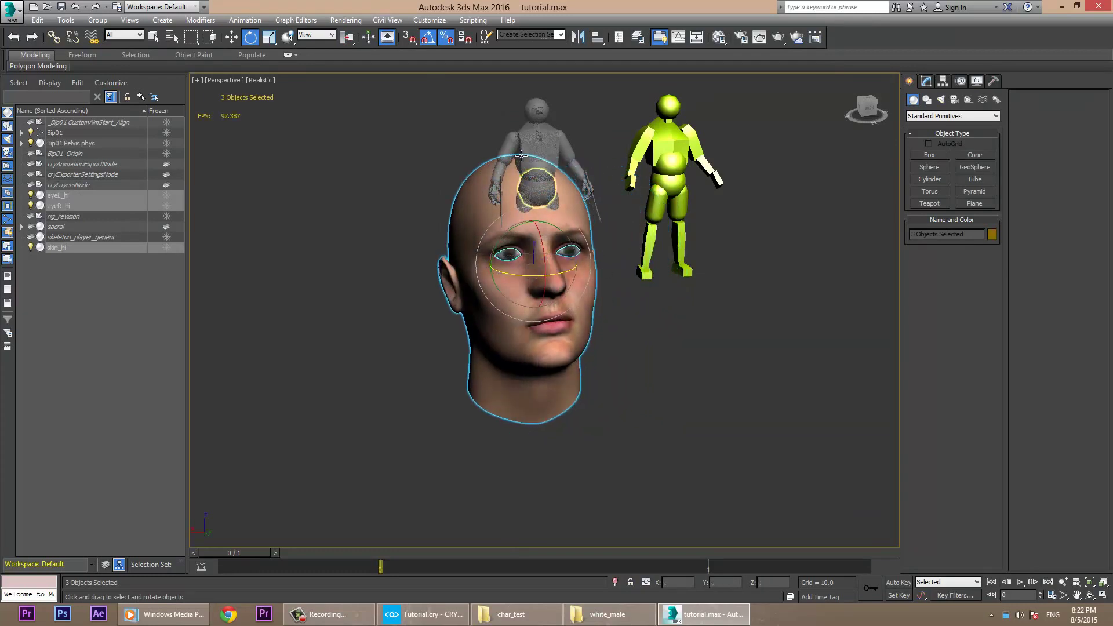
pyautogui.press('r')
pyautogui.moveTo(534, 265); pyautogui.dragTo(538, 384)
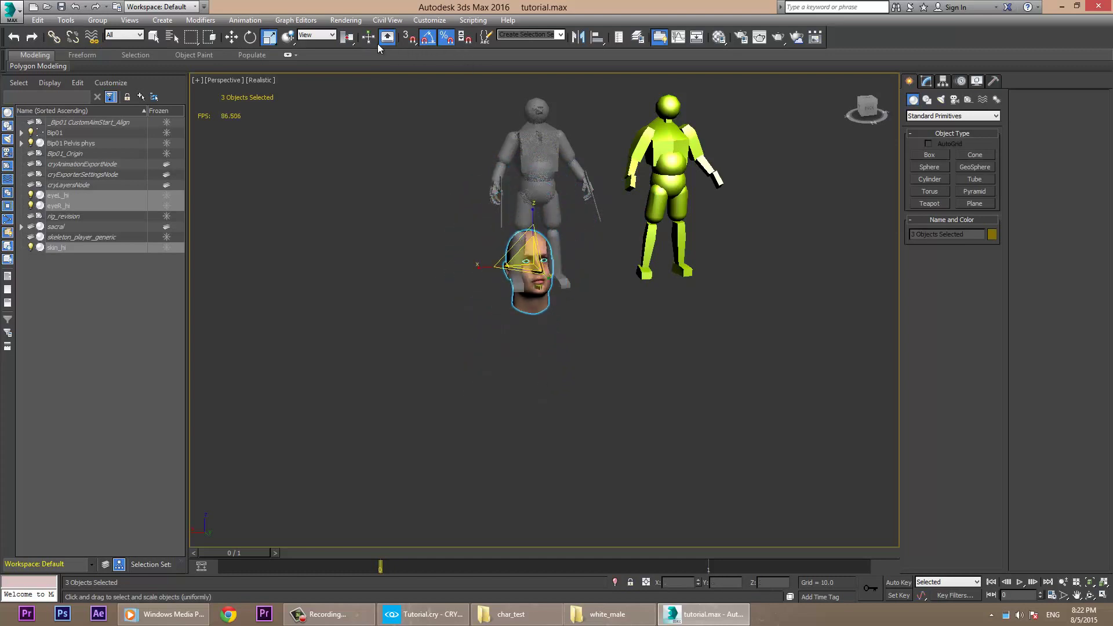
# Align the selected head and eyes to the grey skeleton's head.
pyautogui.click(597, 38)
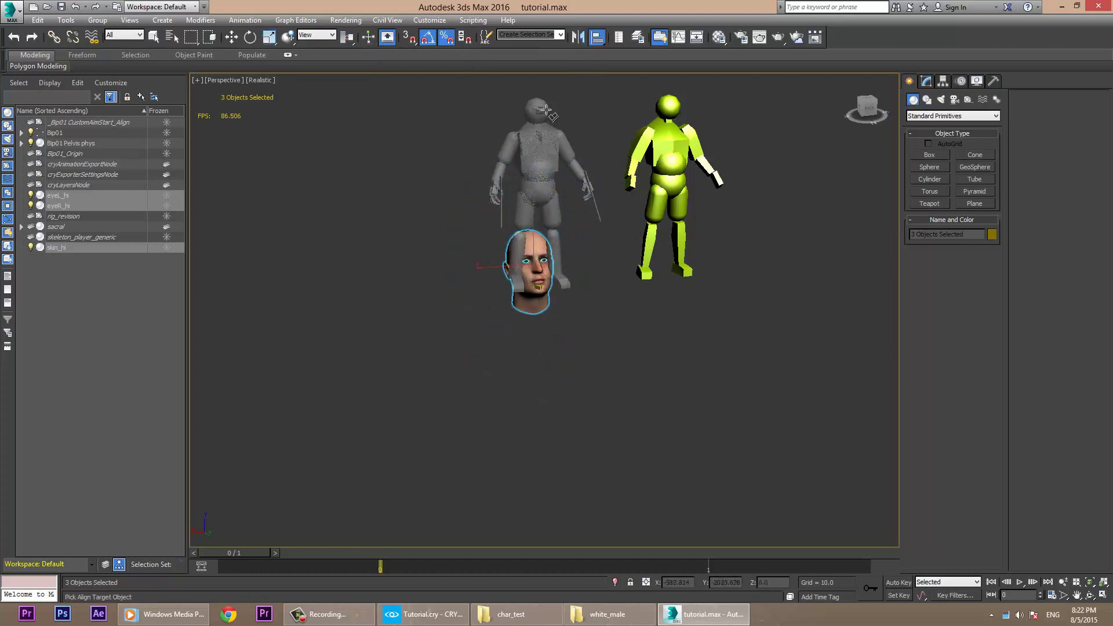
pyautogui.click(548, 119)
pyautogui.click(559, 395)
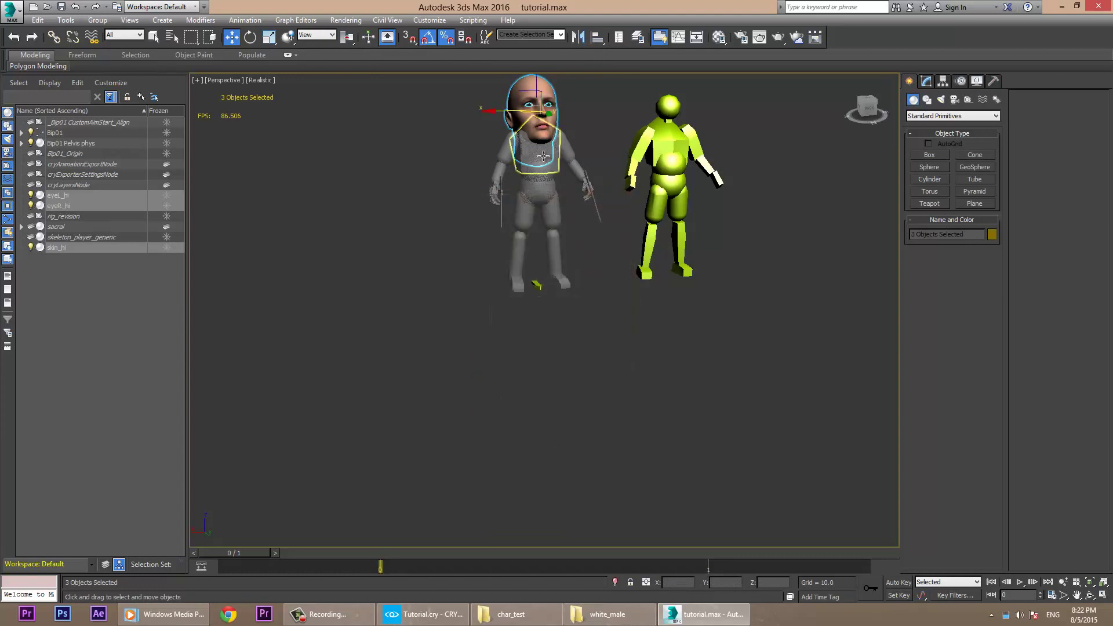
# Scale the head and eyes to 50 percent and move them to fit over the skeleton's head.
pyautogui.press('z')
pyautogui.keyDown('alt'); pyautogui.moveTo(464, 317); pyautogui.dragTo(556, 307, button='middle'); pyautogui.keyUp('alt')
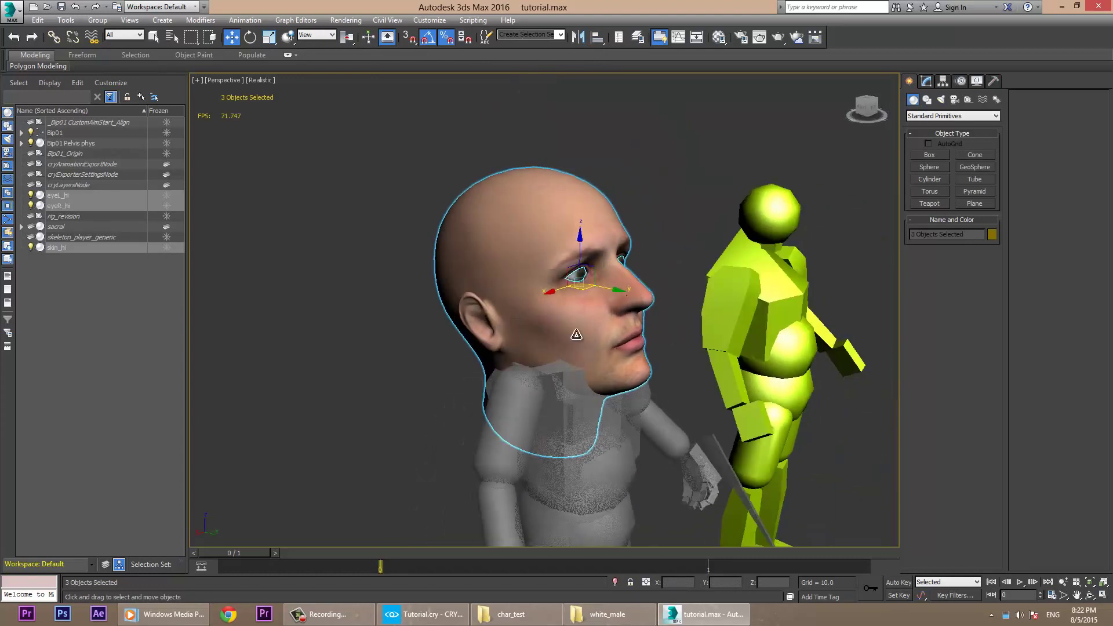
pyautogui.press('r')
pyautogui.moveTo(582, 288); pyautogui.dragTo(586, 339)
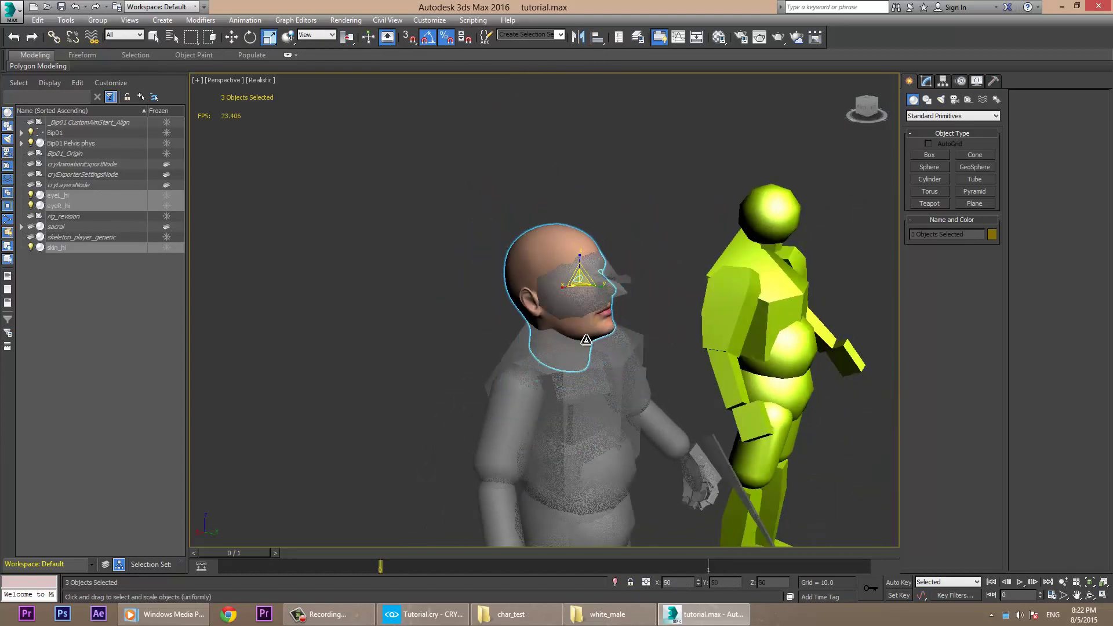
pyautogui.press('w')
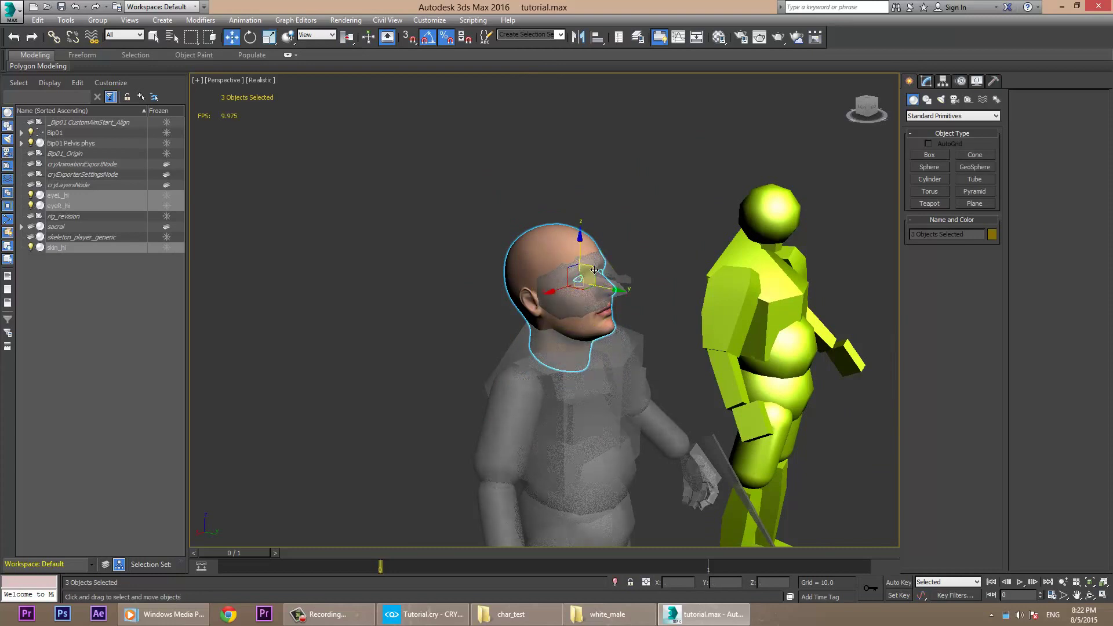
pyautogui.moveTo(594, 270)
pyautogui.mouseDown()
pyautogui.moveTo(605, 256)
pyautogui.moveTo(593, 278)
pyautogui.mouseUp()
# Scale the head and eyes to 80 percent and check the fit on the skeleton from the front and side.
pyautogui.press('r')
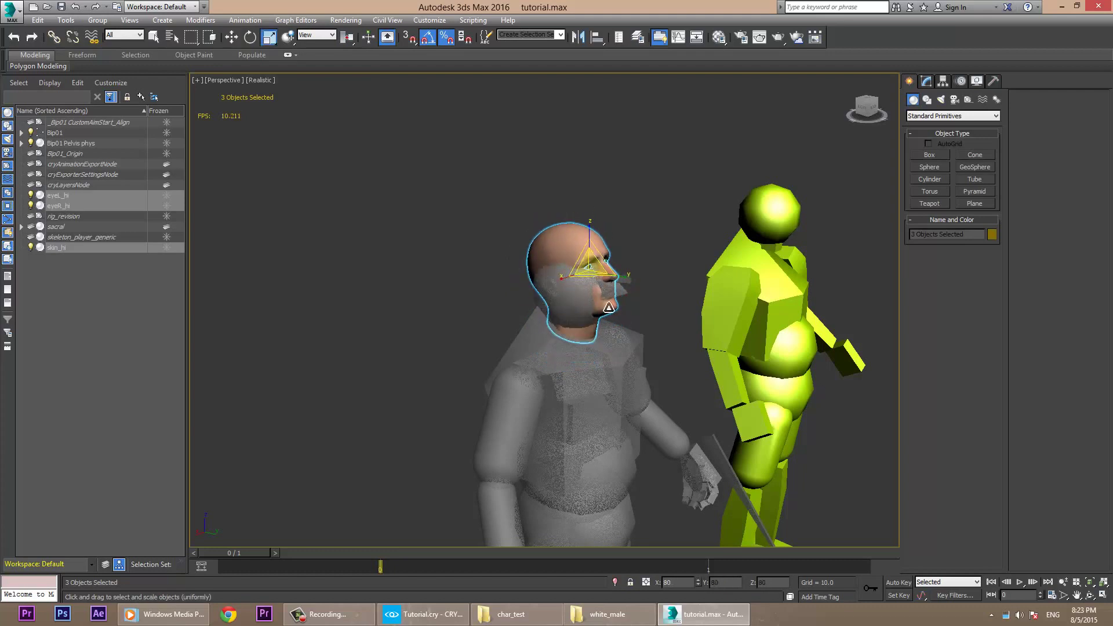
pyautogui.keyDown('alt'); pyautogui.moveTo(662, 312); pyautogui.dragTo(639, 314, button='middle'); pyautogui.keyUp('alt')
pyautogui.scroll(5, 422, 290)
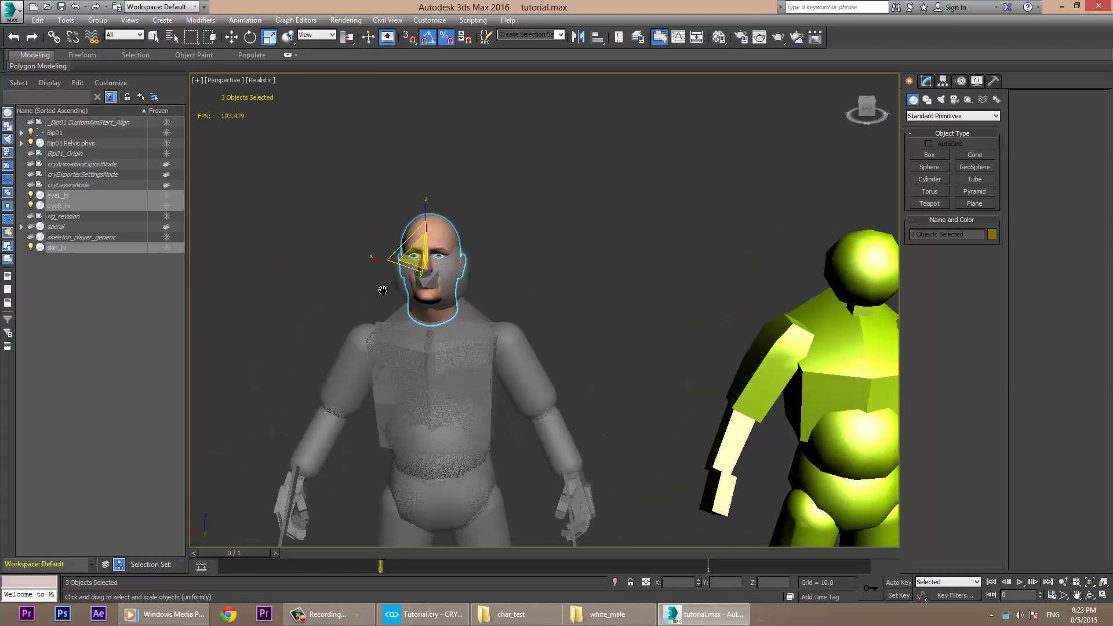
pyautogui.keyDown('alt'); pyautogui.moveTo(422, 290); pyautogui.dragTo(581, 329, button='middle'); pyautogui.keyUp('alt')
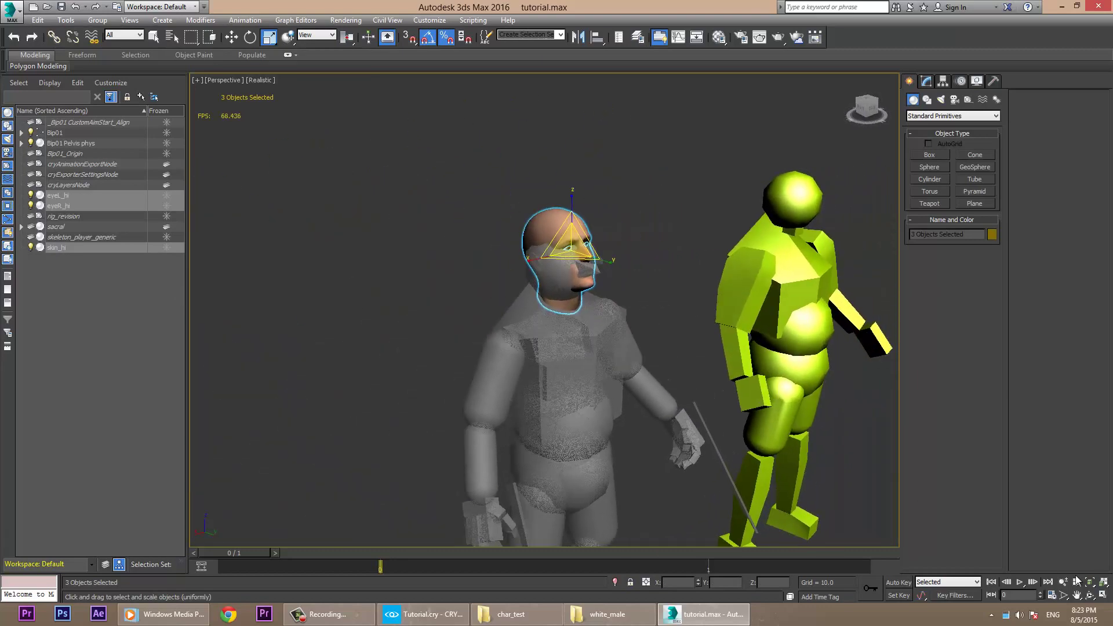
pyautogui.moveTo(632, 385); pyautogui.dragTo(597, 291, button='middle')
pyautogui.press('w')
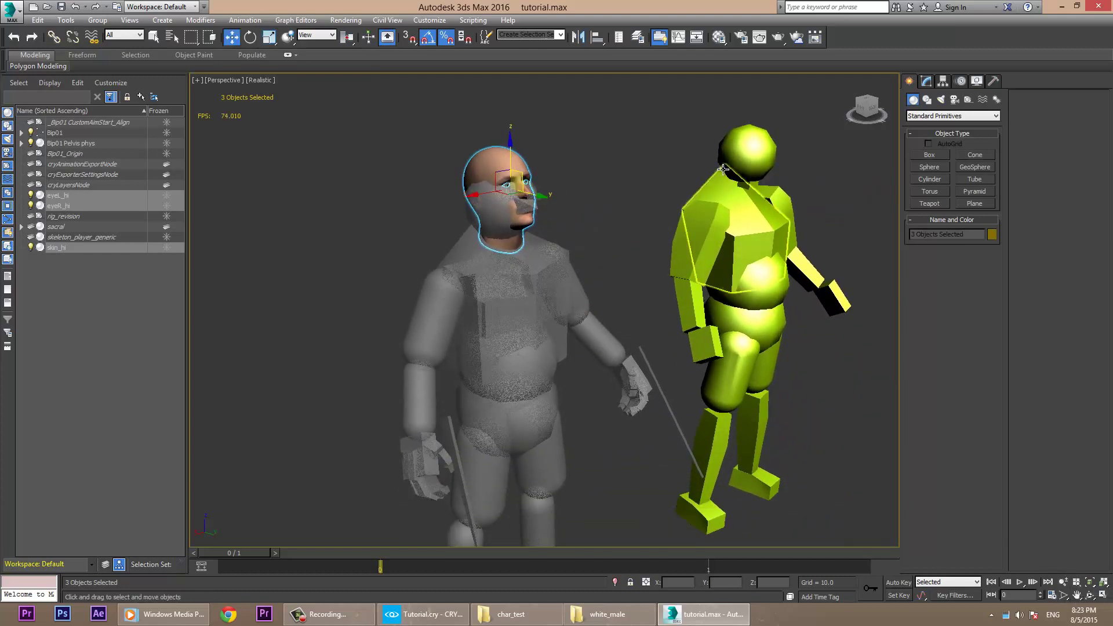
# Center the pivots of the selected head and eyes to their objects using Affect Pivot Only.
pyautogui.click(944, 81)
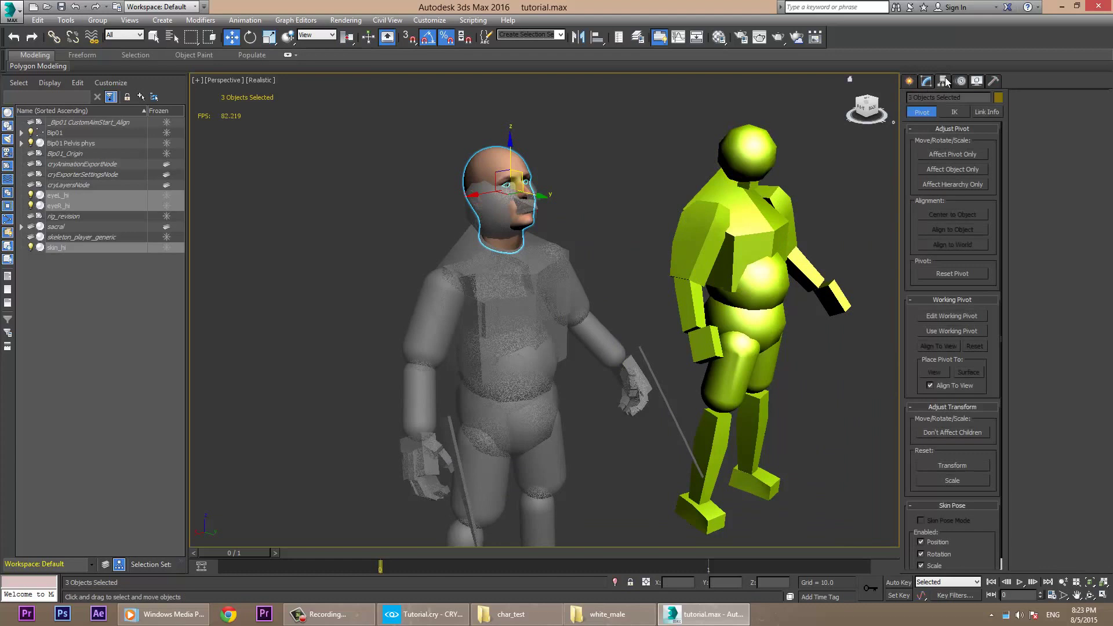
pyautogui.click(961, 156)
pyautogui.click(950, 214)
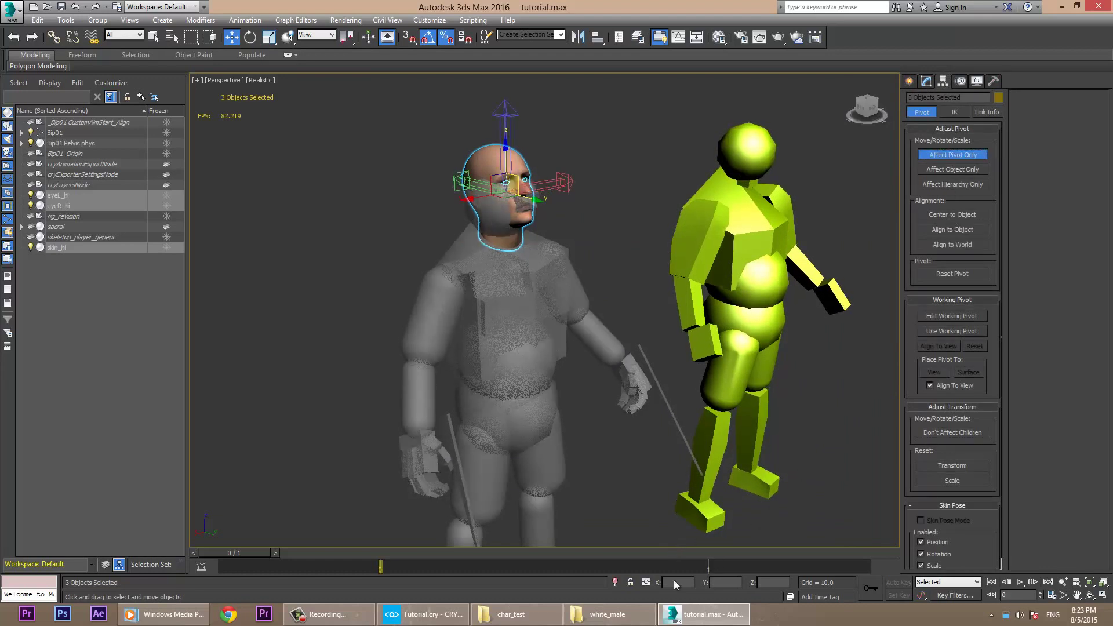
# Select only skin_hi and set its pivot position to 0 on X, Y and Z.
pyautogui.click(589, 207)
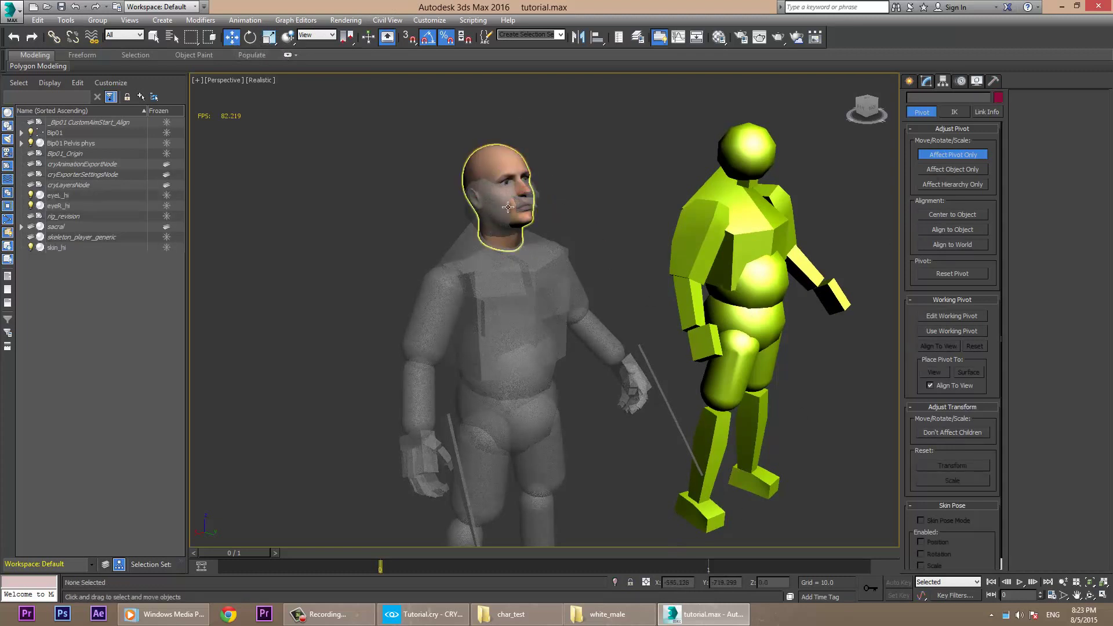
pyautogui.click(502, 169)
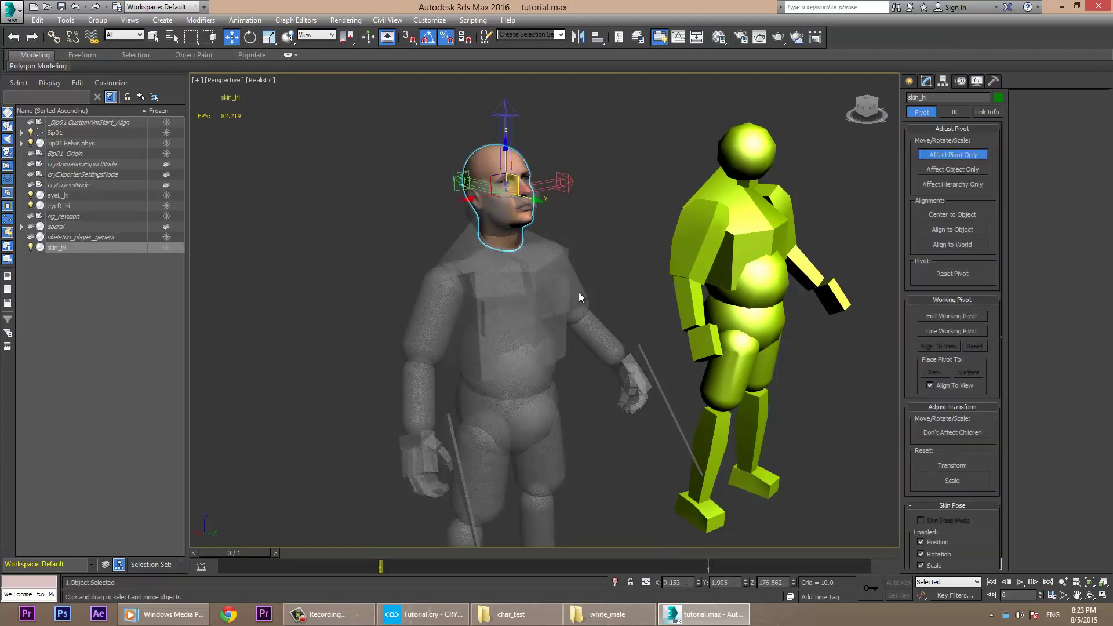
pyautogui.rightClick(697, 585)
pyautogui.click(909, 81)
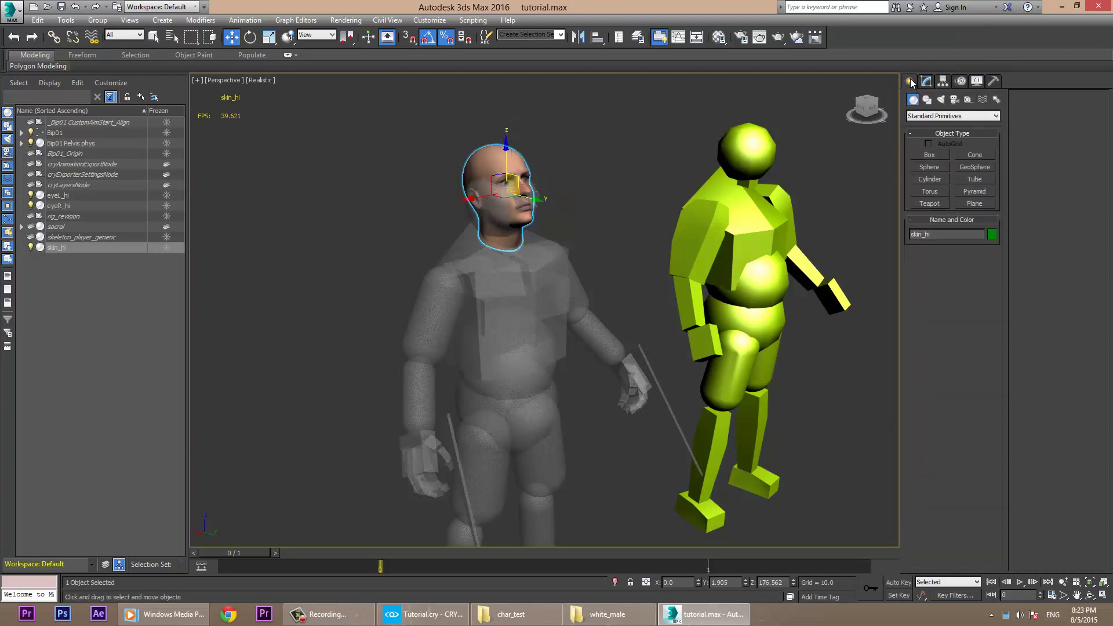
pyautogui.click(547, 175)
pyautogui.click(518, 167)
pyautogui.click(941, 83)
pyautogui.click(957, 157)
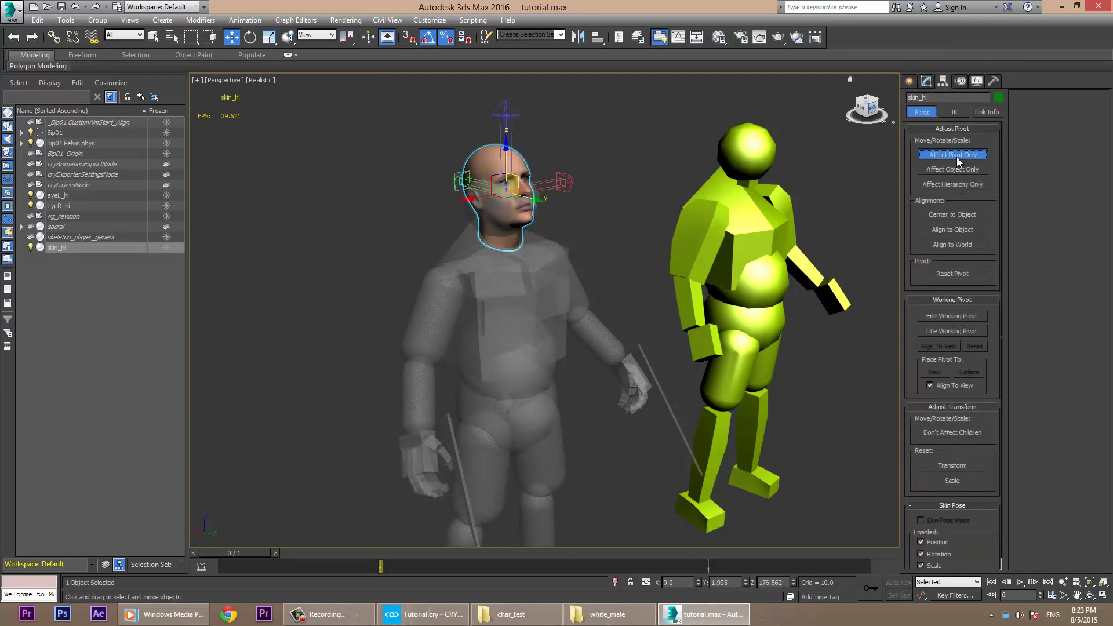
pyautogui.rightClick(746, 583)
pyautogui.rightClick(793, 583)
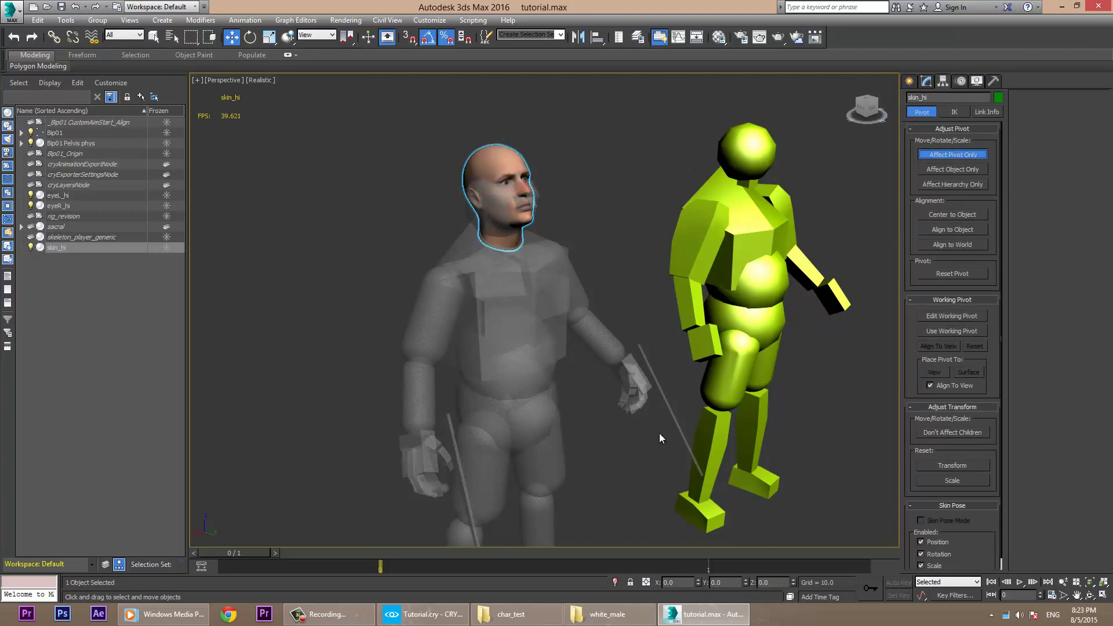
pyautogui.moveTo(659, 433); pyautogui.dragTo(663, 463, button='middle')
pyautogui.click(909, 81)
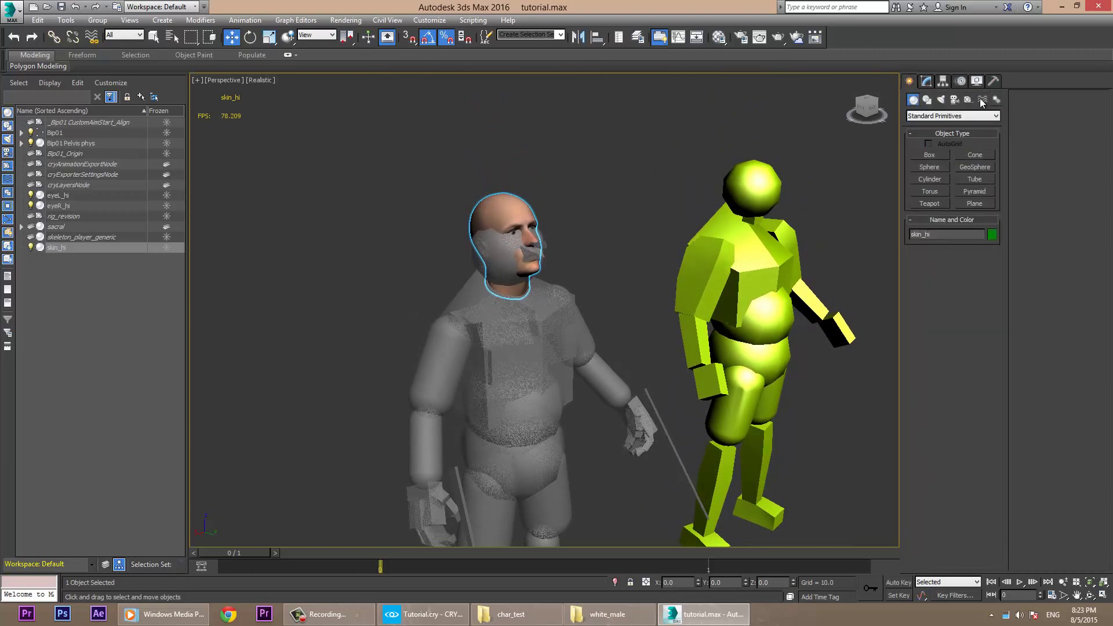
# Convert the skin_hi head to an Editable Poly.
pyautogui.rightClick(513, 215)
pyautogui.moveTo(576, 330)
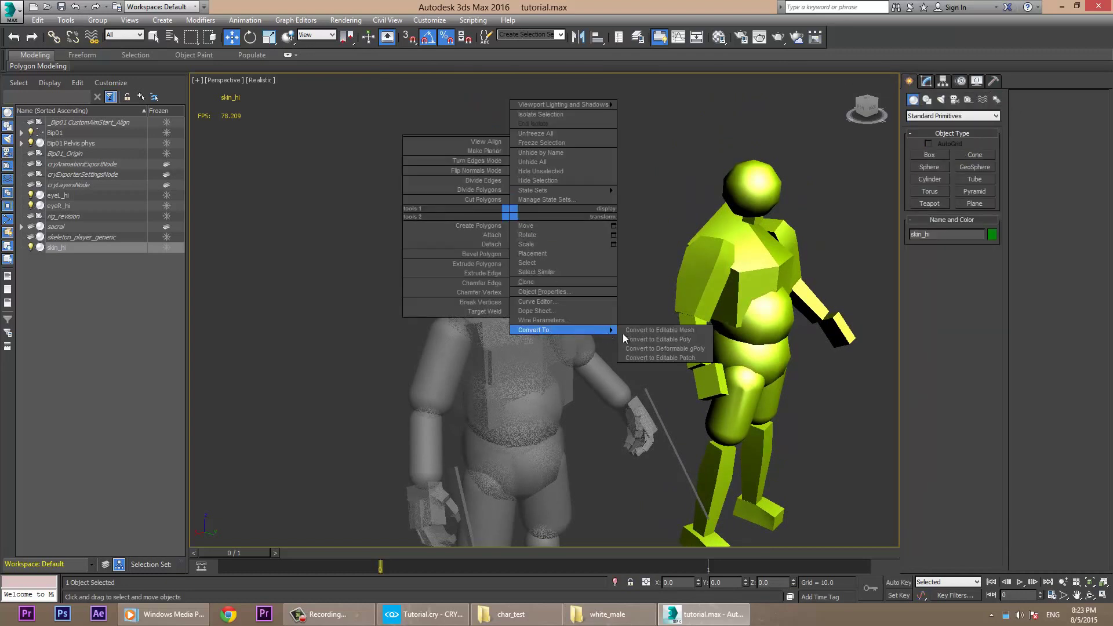
pyautogui.click(691, 340)
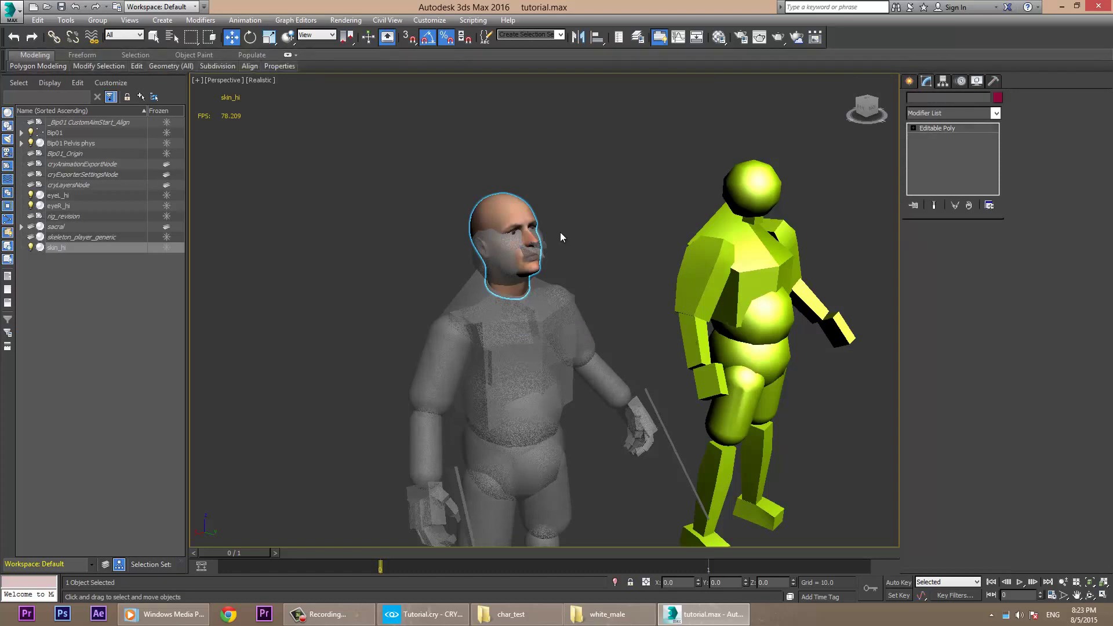
# Sample the skin_hi head's material from the model into the 19 - Default slot of the Material Editor.
pyautogui.moveTo(561, 230); pyautogui.dragTo(551, 303, button='middle')
pyautogui.scroll(5, 551, 303)
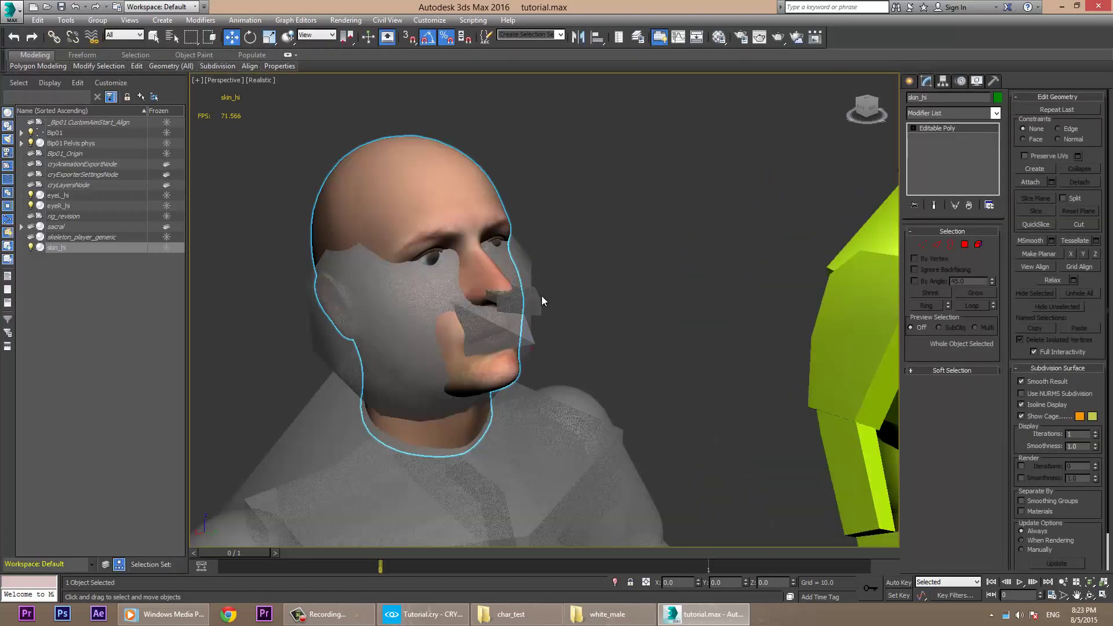
pyautogui.press('m')
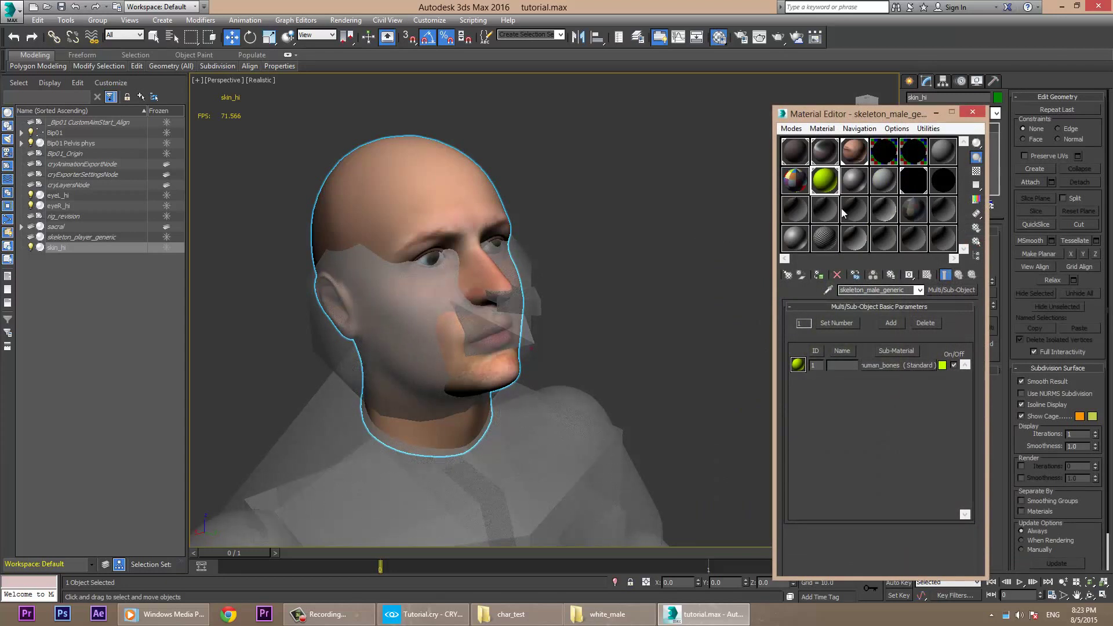
pyautogui.click(856, 181)
pyautogui.click(827, 290)
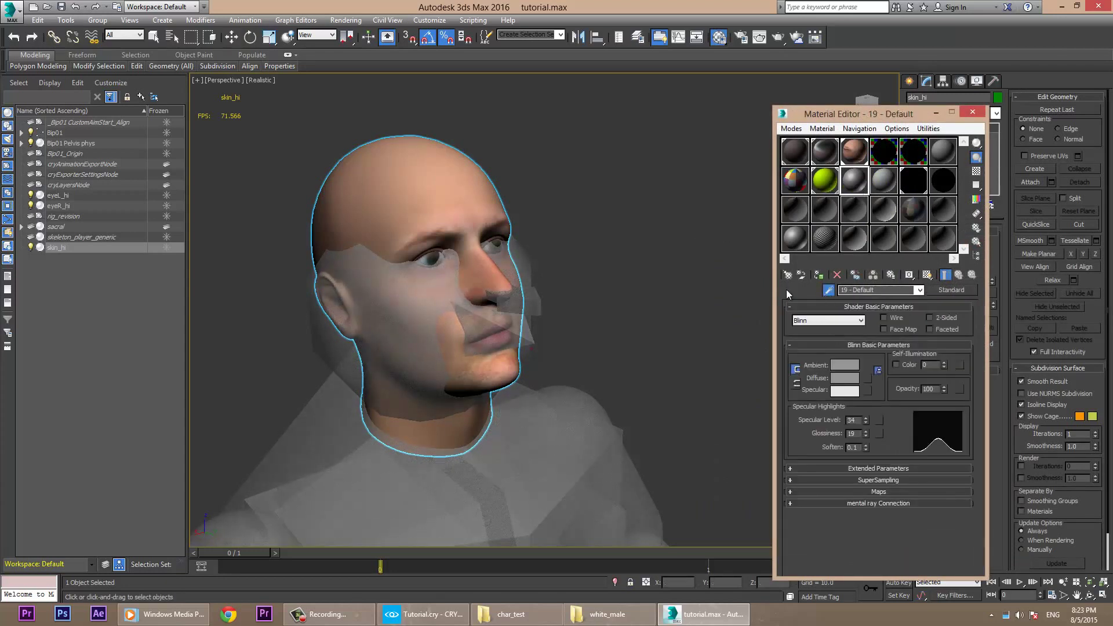
pyautogui.click(410, 159)
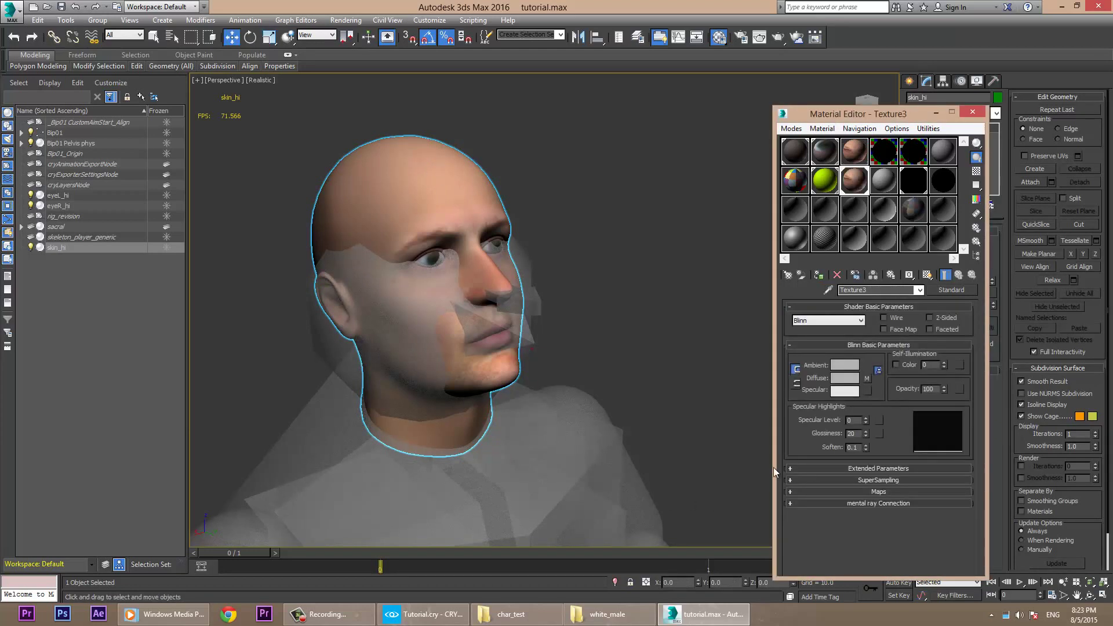
# Open the head material's diffuse map, view the white_male_skin_hi.tif image and close the preview.
pyautogui.click(886, 492)
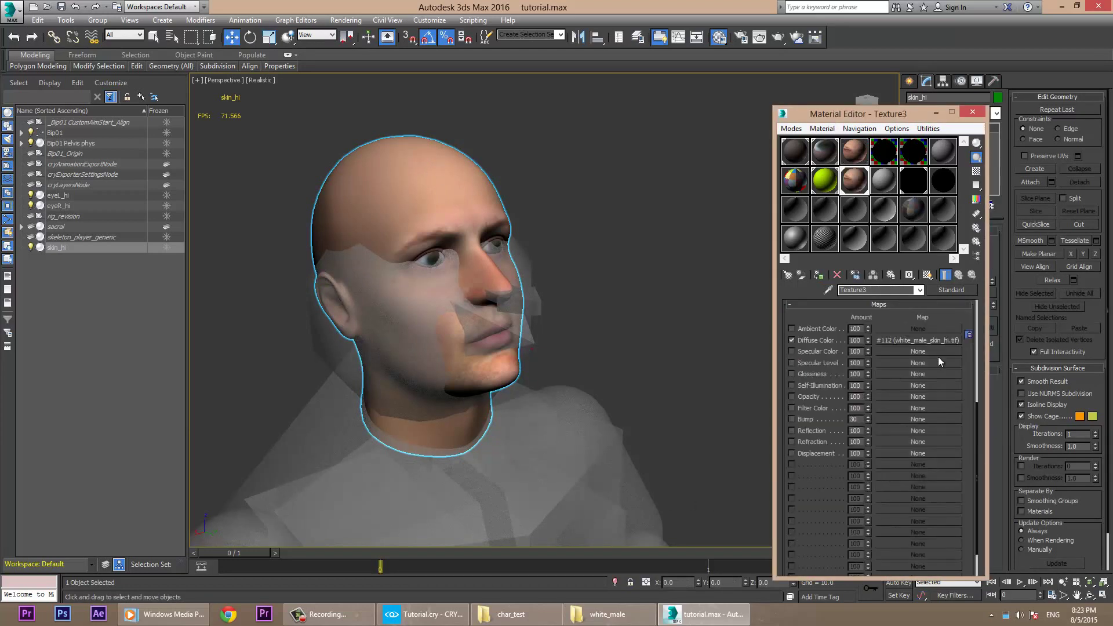
pyautogui.click(938, 340)
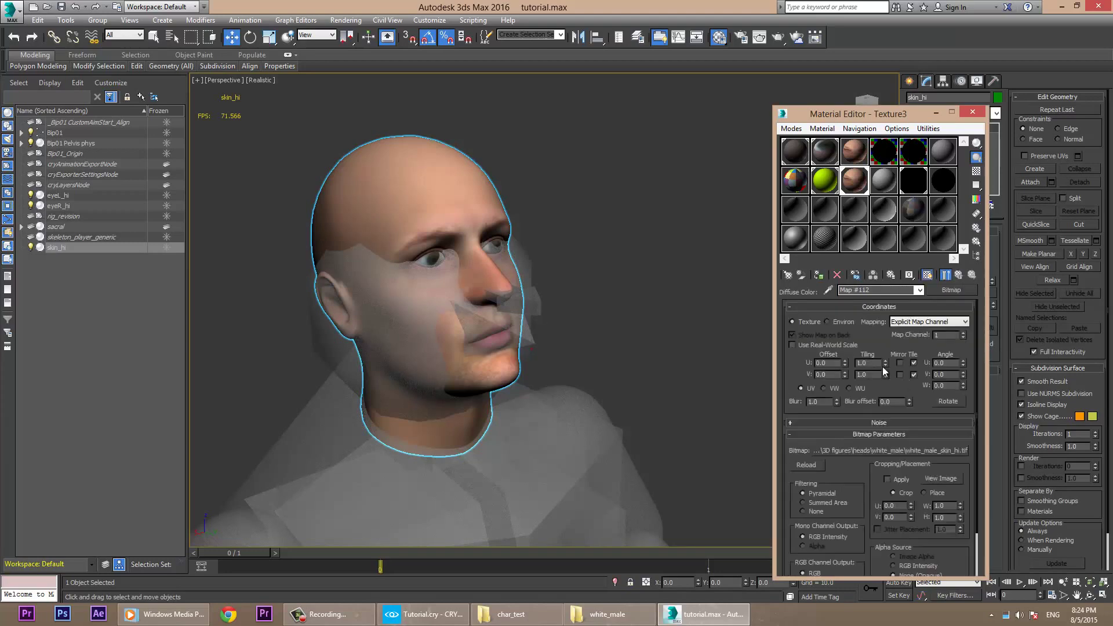
pyautogui.click(954, 480)
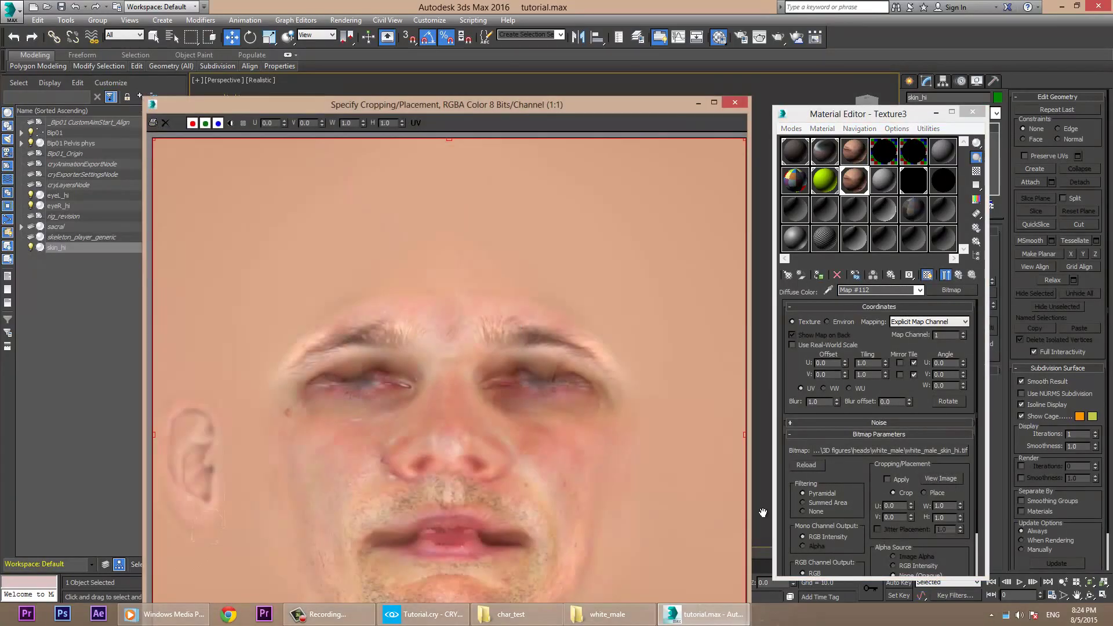
pyautogui.click(735, 103)
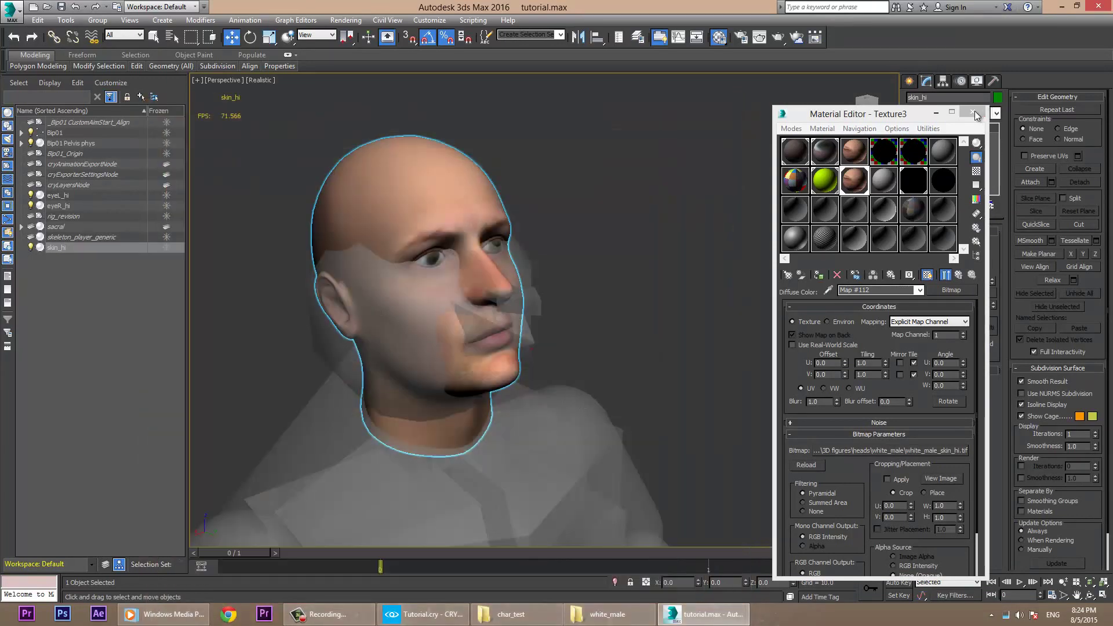
# Close the Material Editor and look through the white_male folder for the head's skin texture.
pyautogui.click(972, 111)
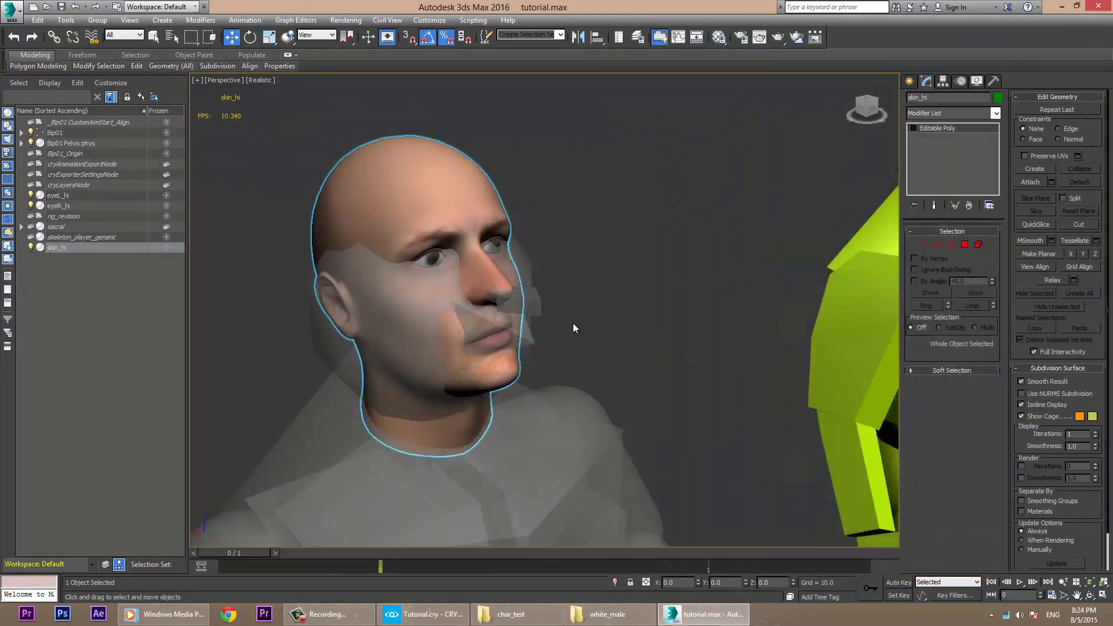
pyautogui.moveTo(572, 325)
pyautogui.keyDown('alt'); pyautogui.mouseDown(button='middle')
pyautogui.moveTo(544, 321)
pyautogui.moveTo(600, 337)
pyautogui.moveTo(551, 311)
pyautogui.moveTo(497, 311)
pyautogui.moveTo(585, 328)
pyautogui.mouseUp(button='middle'); pyautogui.keyUp('alt')
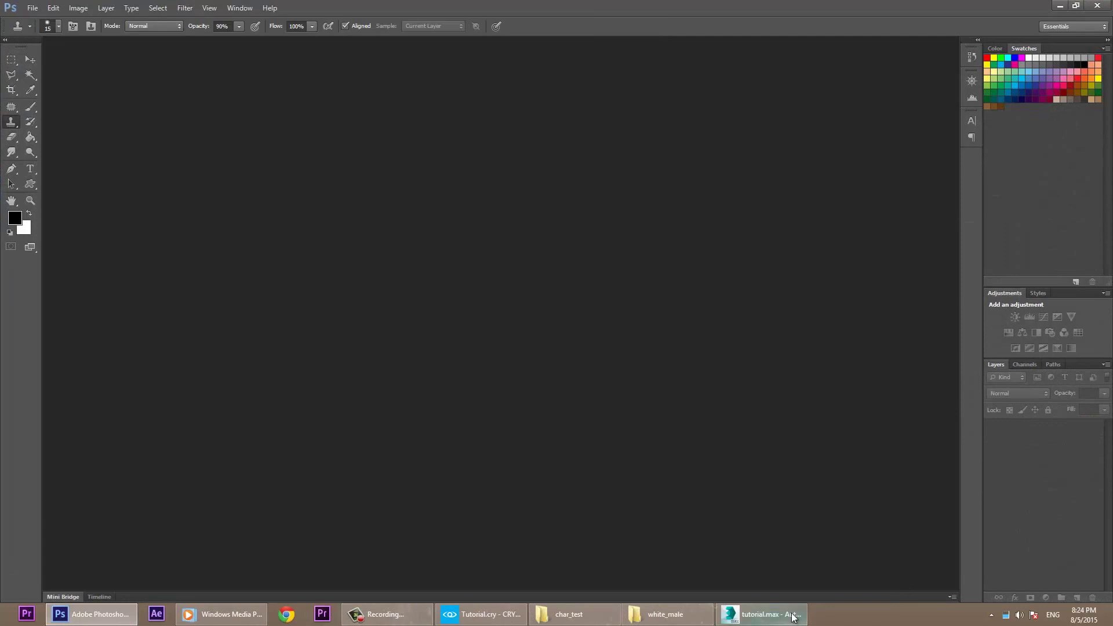
pyautogui.click(666, 614)
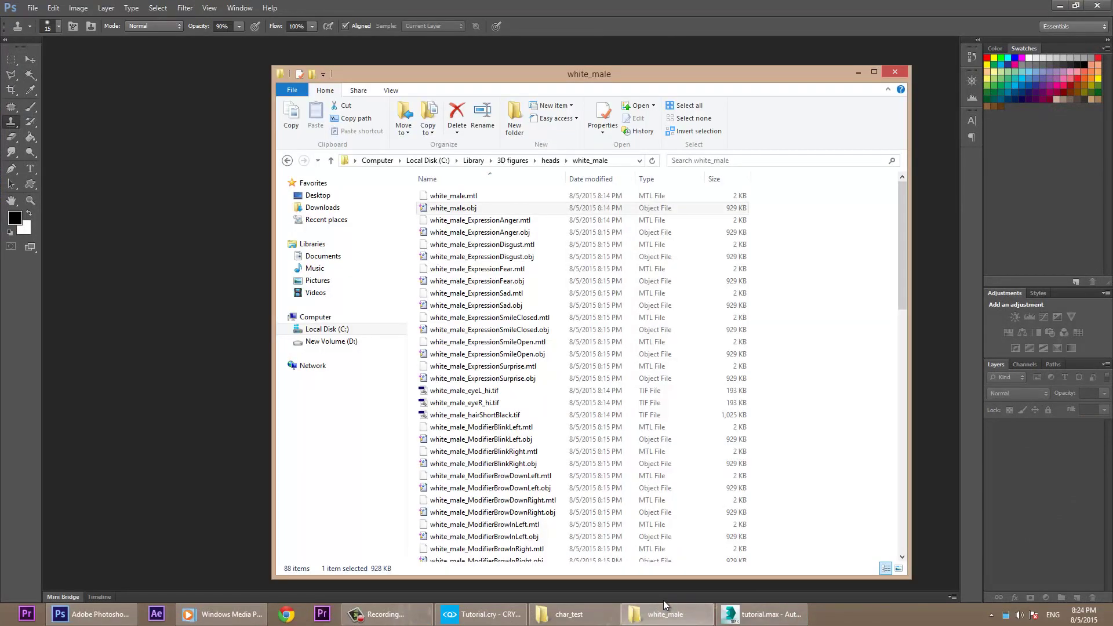
pyautogui.moveTo(674, 619)
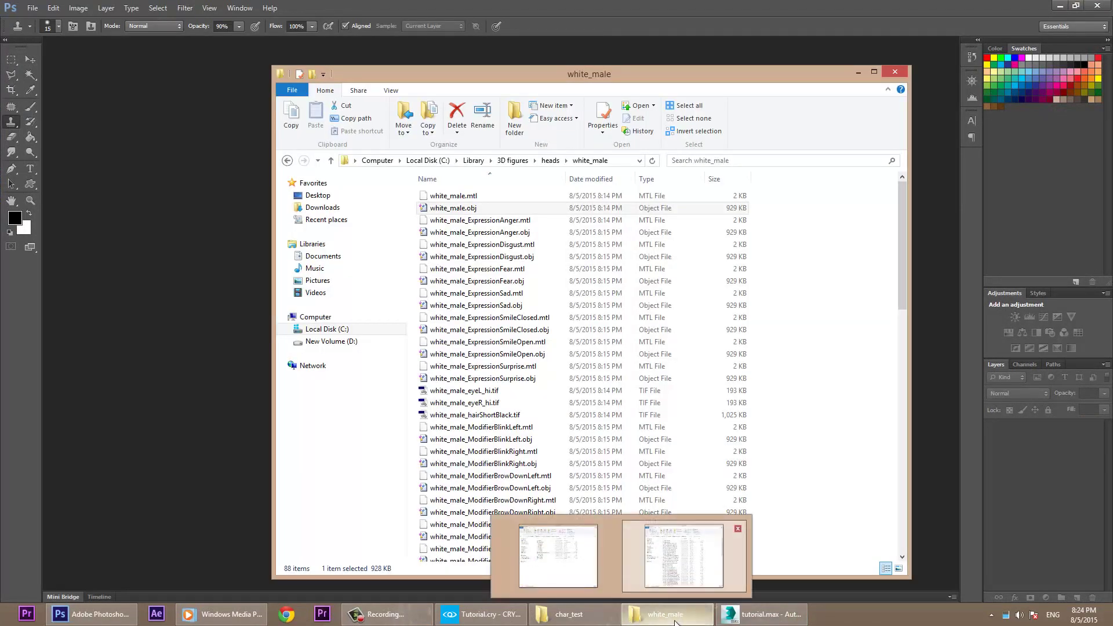
pyautogui.click(498, 195)
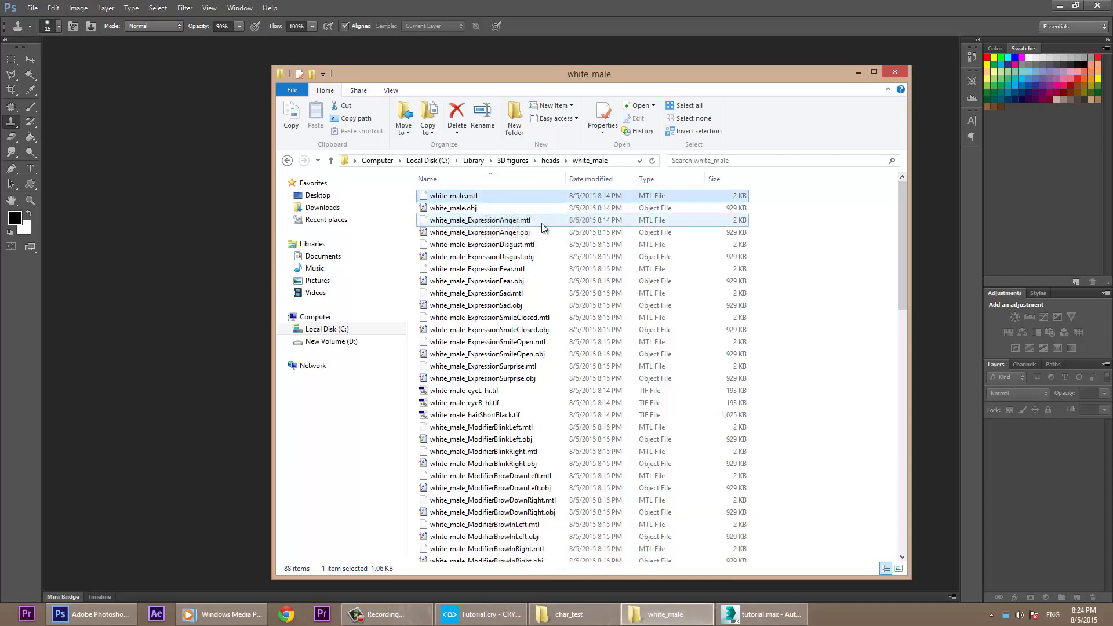
pyautogui.click(541, 223)
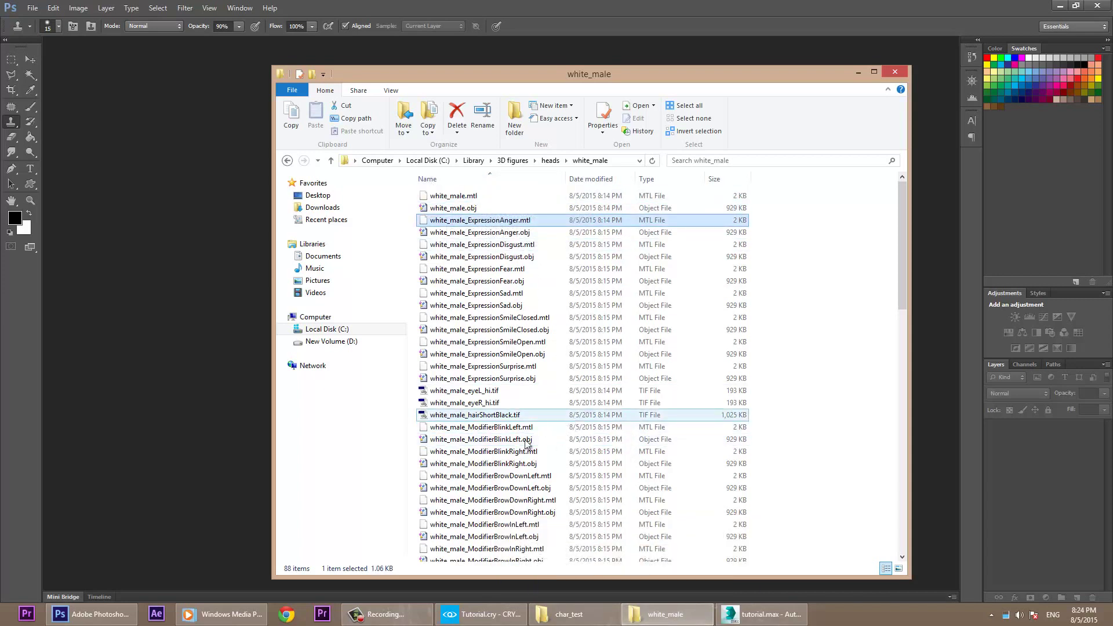
pyautogui.click(503, 402)
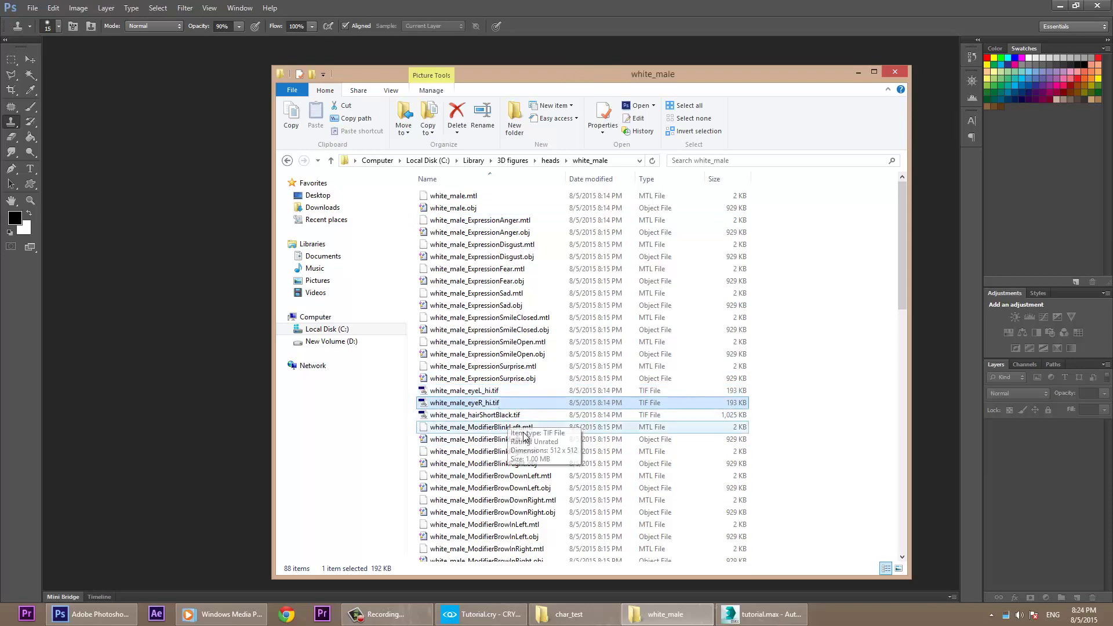
pyautogui.press('Down')
pyautogui.scroll(-5, 561, 461)
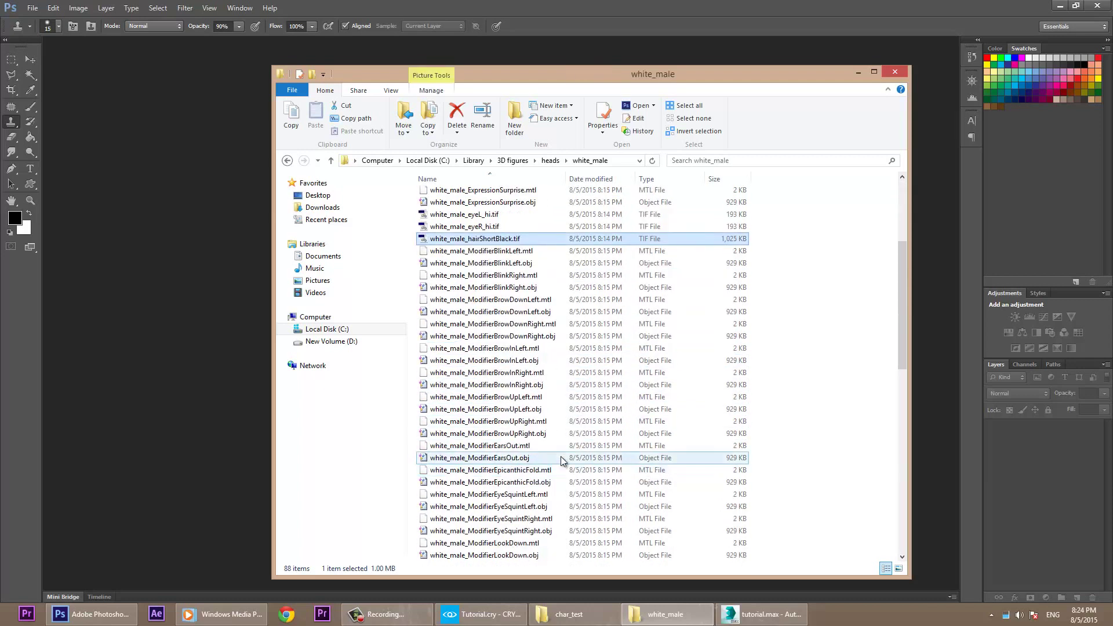
pyautogui.scroll(-10, 562, 456)
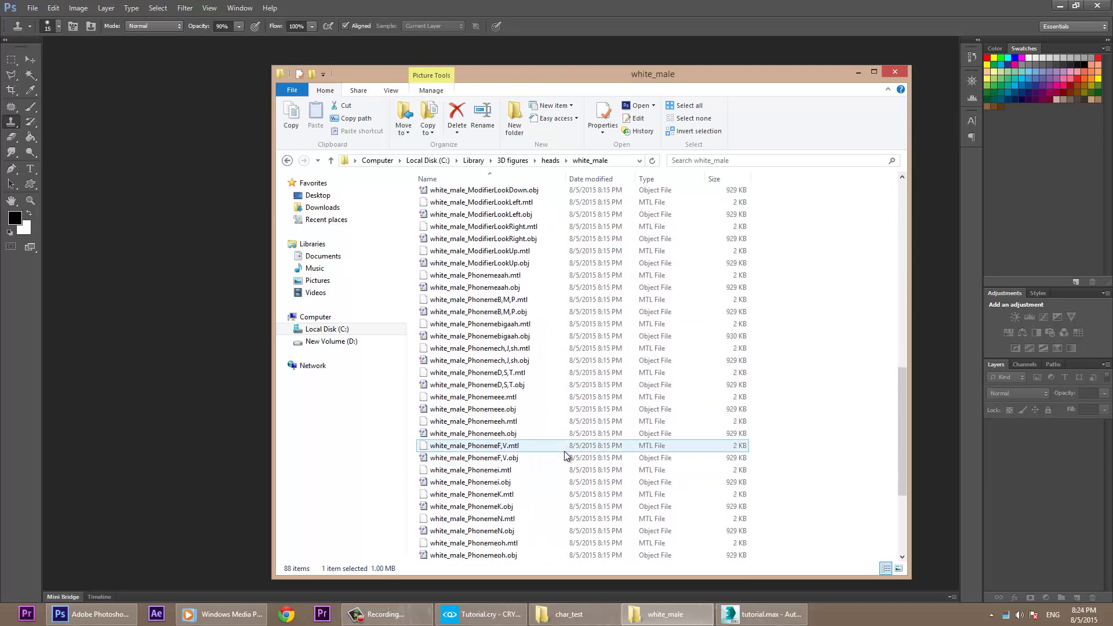
pyautogui.click(229, 426)
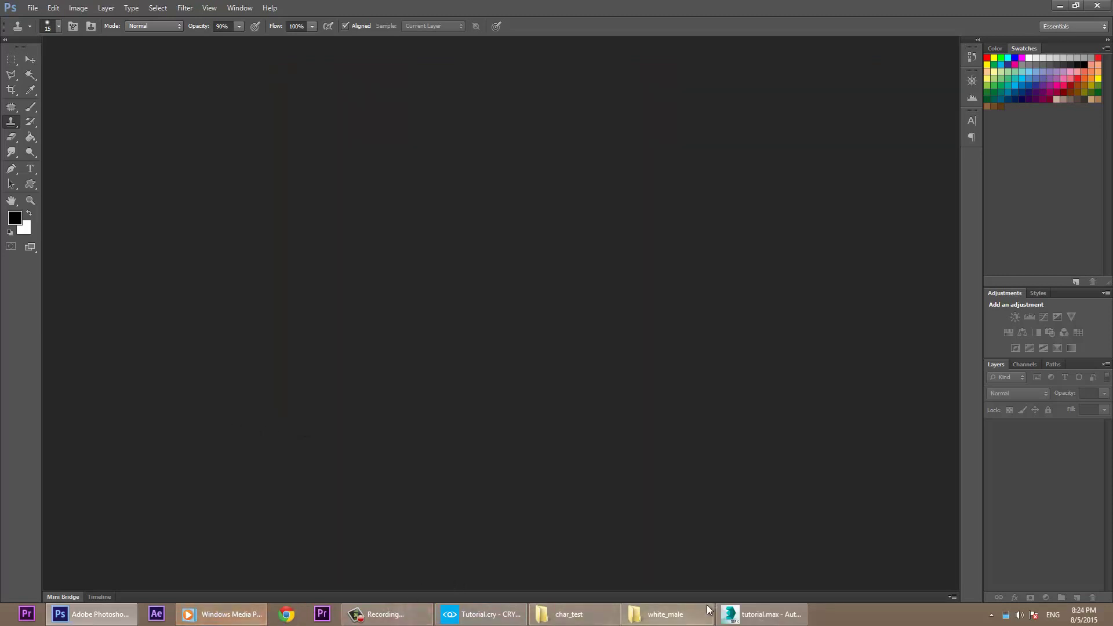
# Switch back to 3ds Max, reopen the Material Editor and reveal the diffuse bitmap's location in Explorer.
pyautogui.click(748, 614)
pyautogui.press('m')
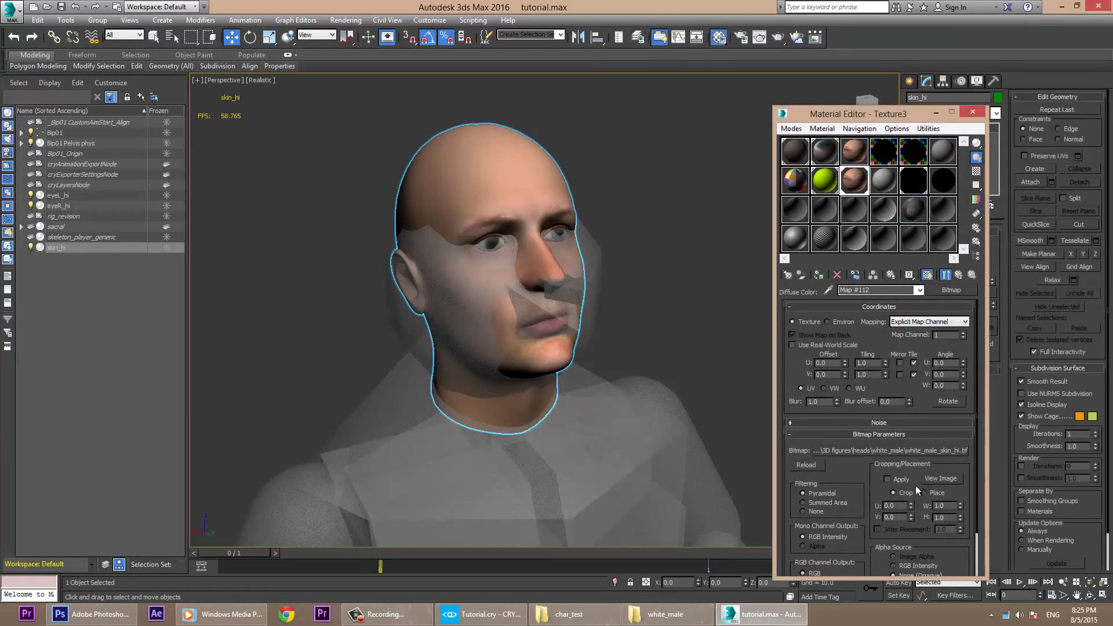
pyautogui.rightClick(833, 450)
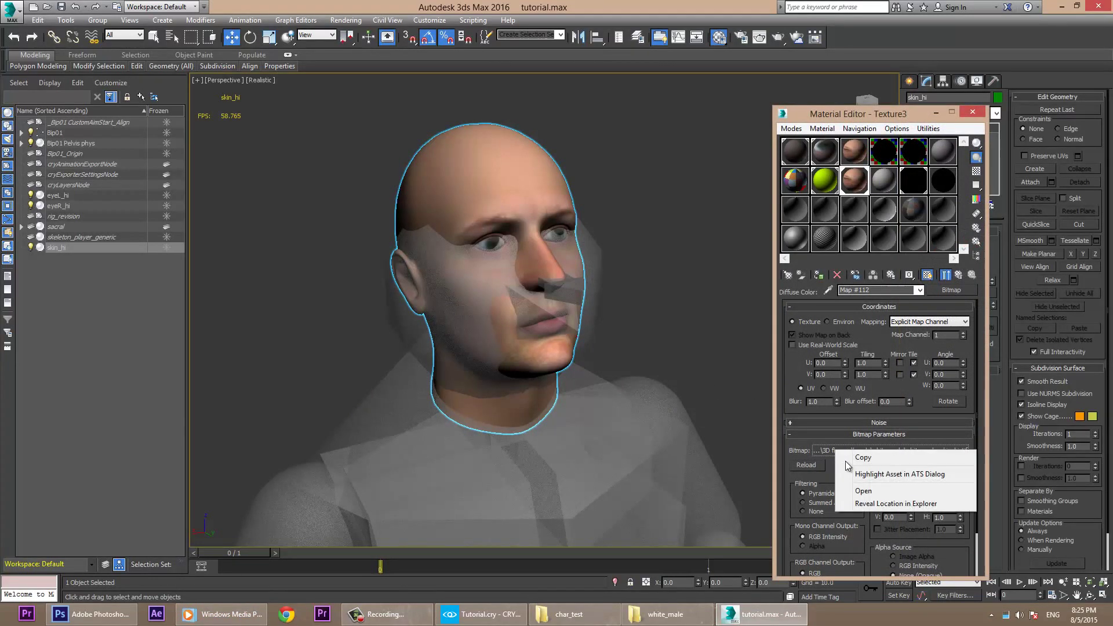
pyautogui.click(881, 504)
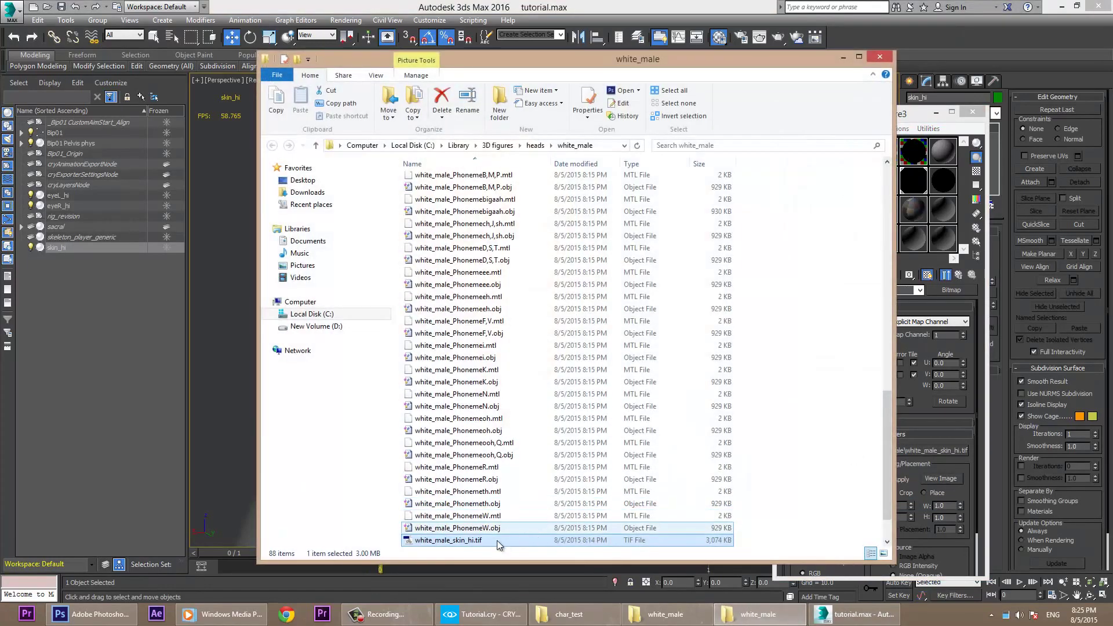
# Open white_male_skin_hi.tif in Photoshop.
pyautogui.click(446, 544)
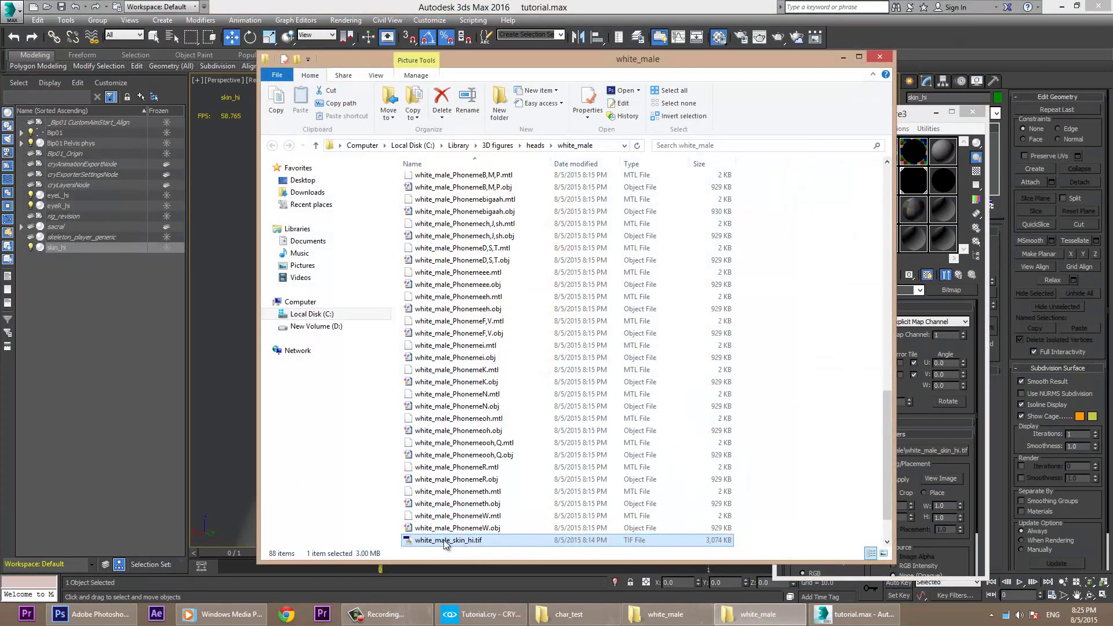
pyautogui.press('Return')
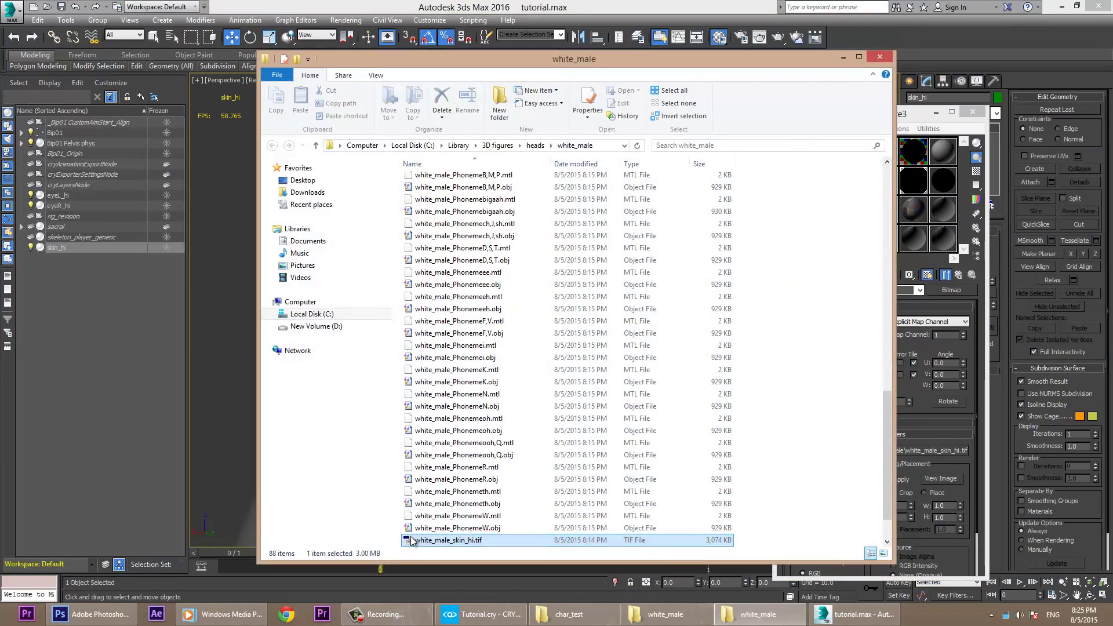
pyautogui.click(123, 614)
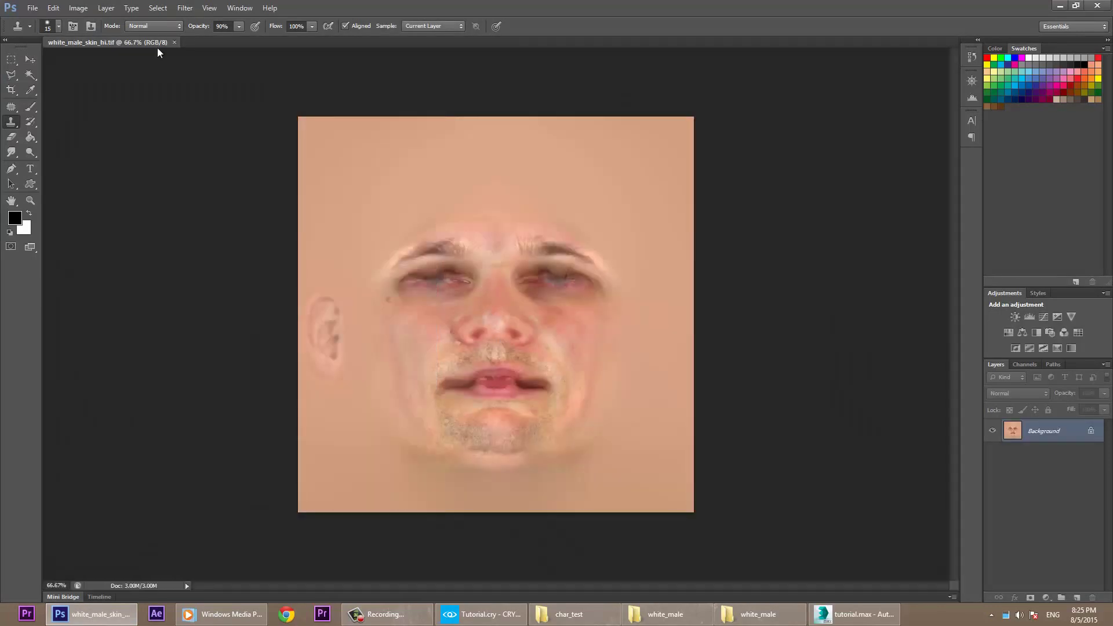
# Start saving a copy of the skin texture under Save As and set its destination to the char_test textures folder using that folder's copied path.
pyautogui.click(30, 9)
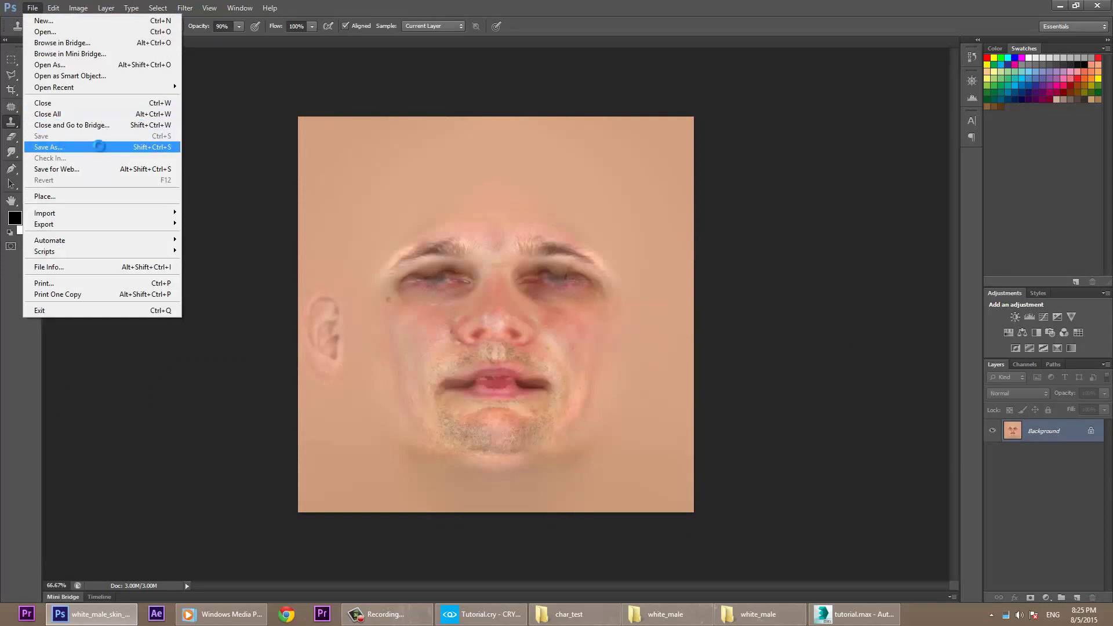
pyautogui.click(100, 147)
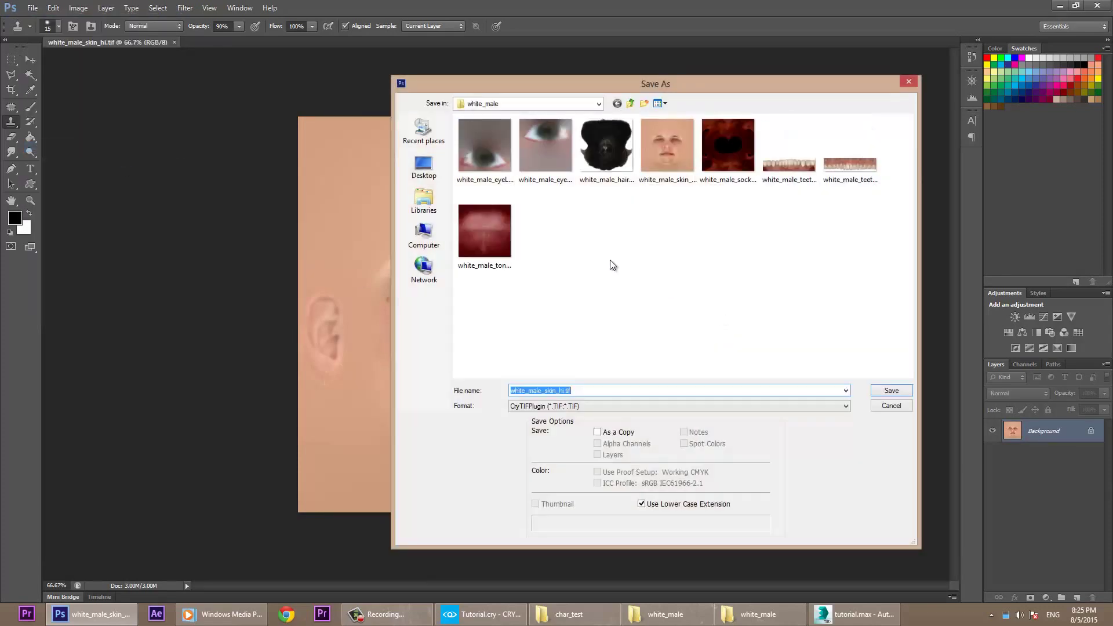
pyautogui.click(568, 613)
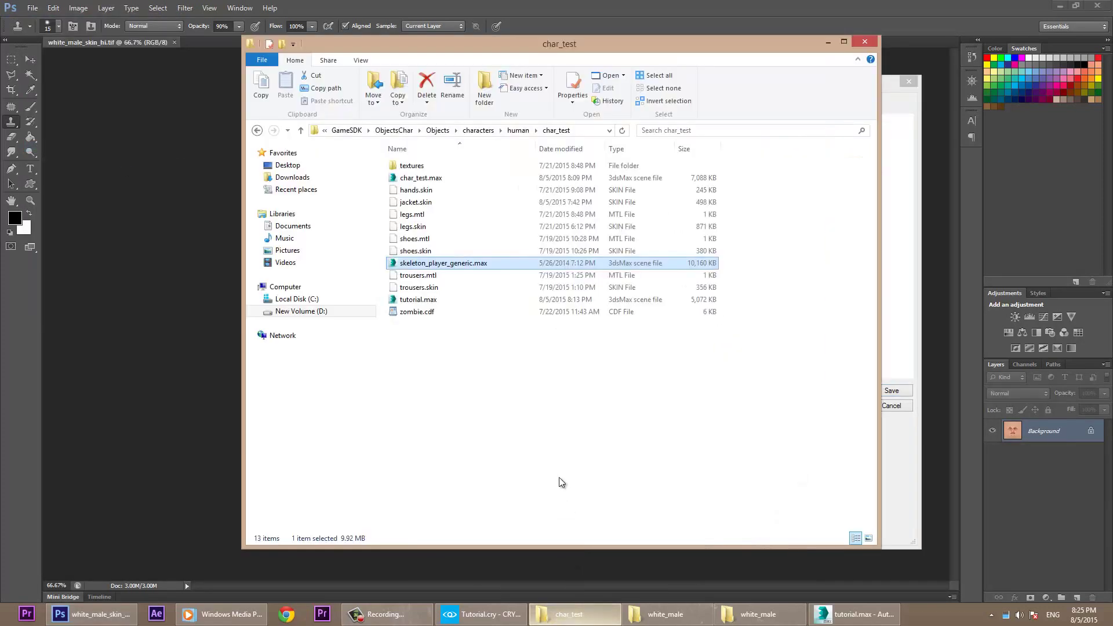
pyautogui.doubleClick(421, 171)
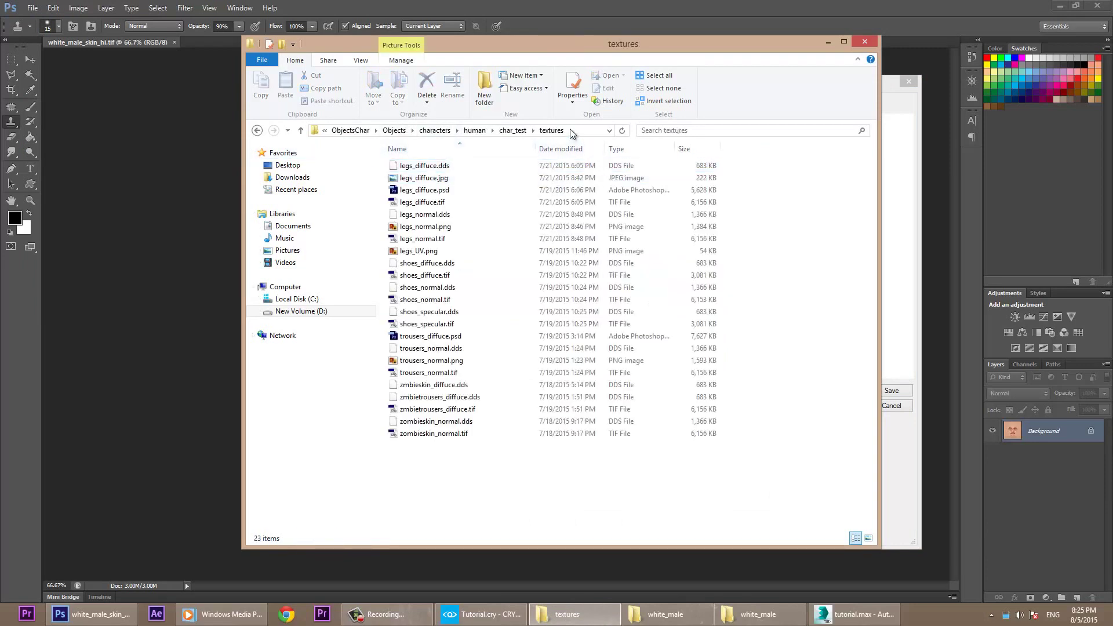
pyautogui.click(503, 131)
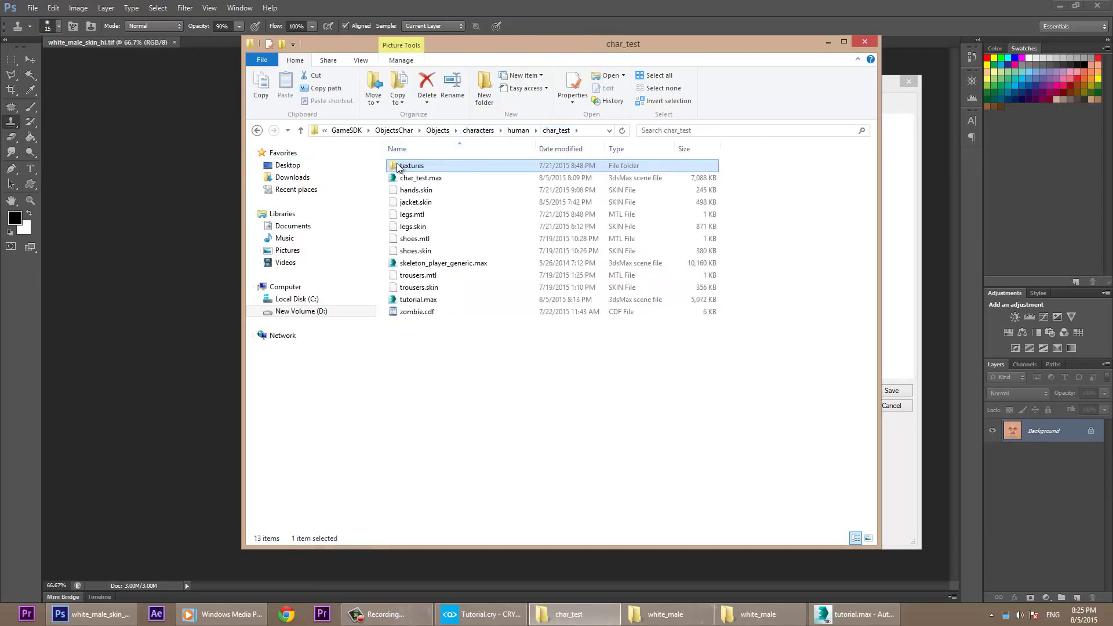
pyautogui.click(538, 129)
pyautogui.click(586, 130)
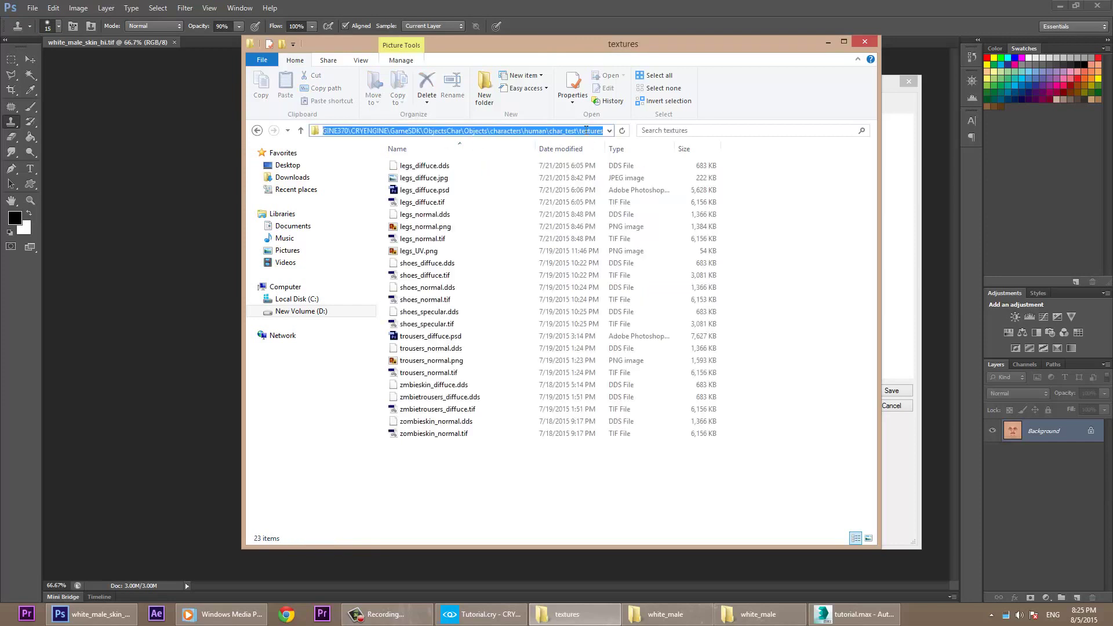
pyautogui.click(680, 5)
pyautogui.hotkey('ctrl', 'a')
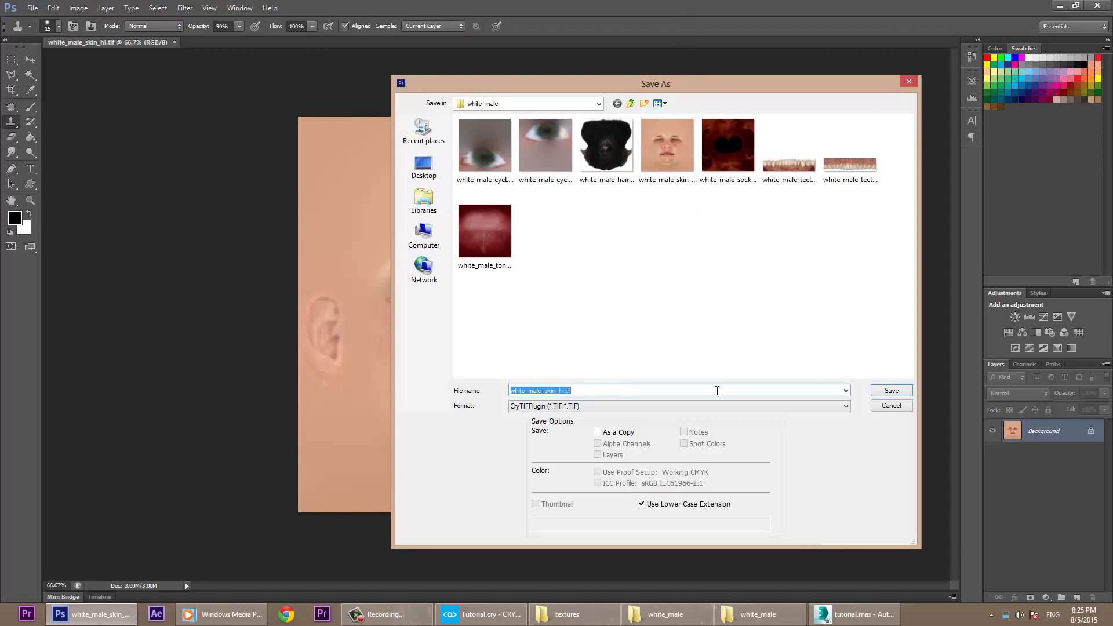
pyautogui.hotkey('ctrl', 'v')
pyautogui.press('Return')
# Save the texture as white_male_skin_hi.tif in the CryTIFPlugin format.
pyautogui.click(543, 406)
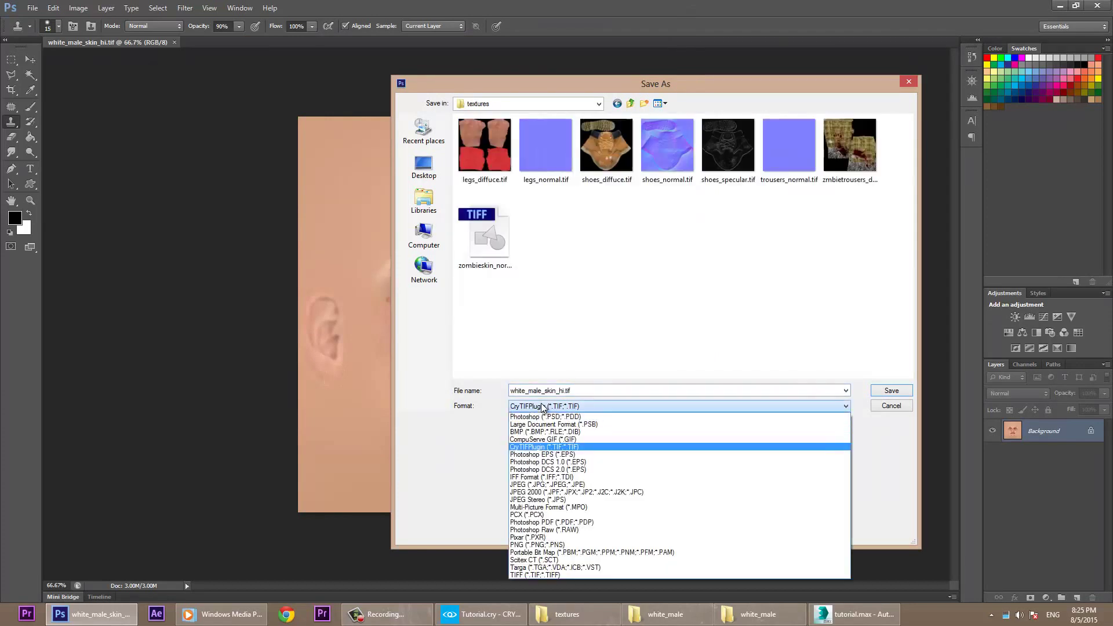
pyautogui.click(559, 447)
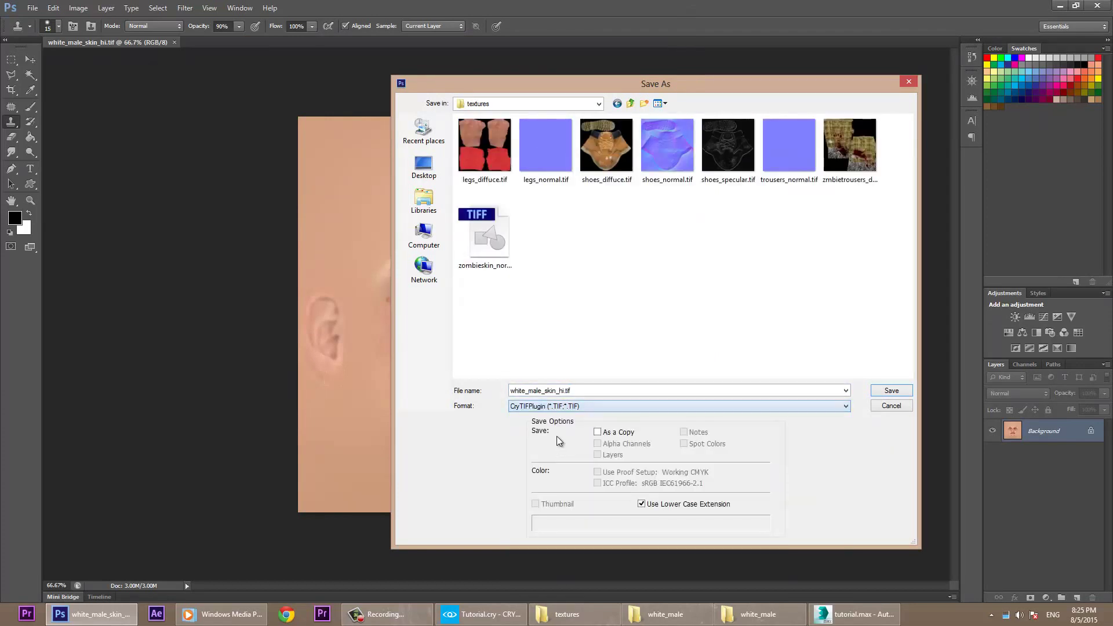
pyautogui.click(589, 391)
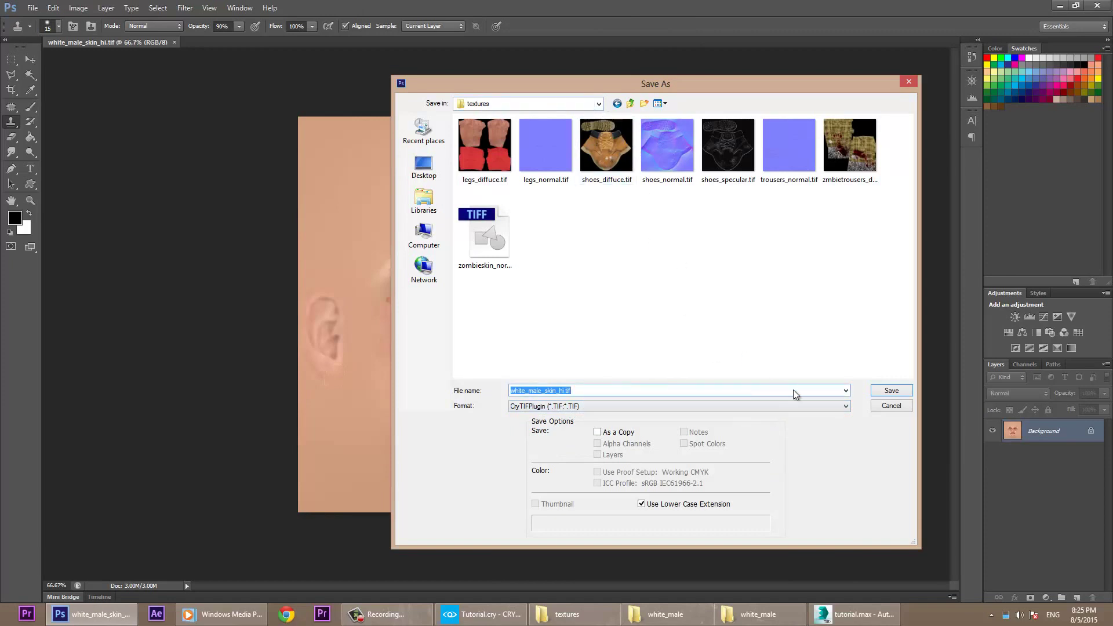
pyautogui.click(888, 391)
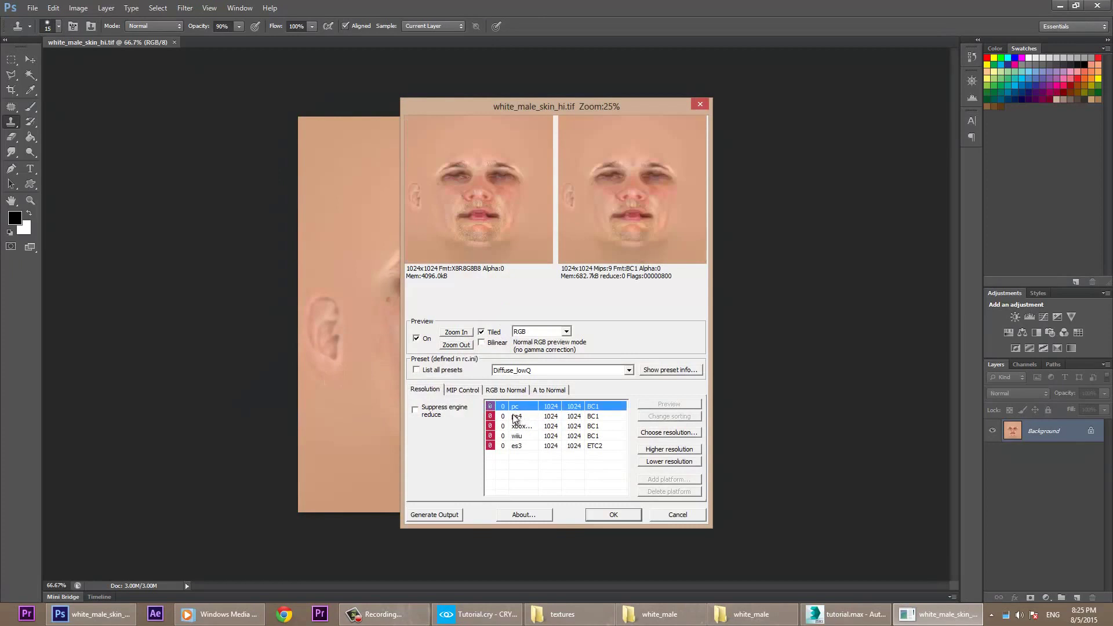
# Generate the CryTIF output for the skin texture, accept the export settings and close the image.
pyautogui.click(452, 516)
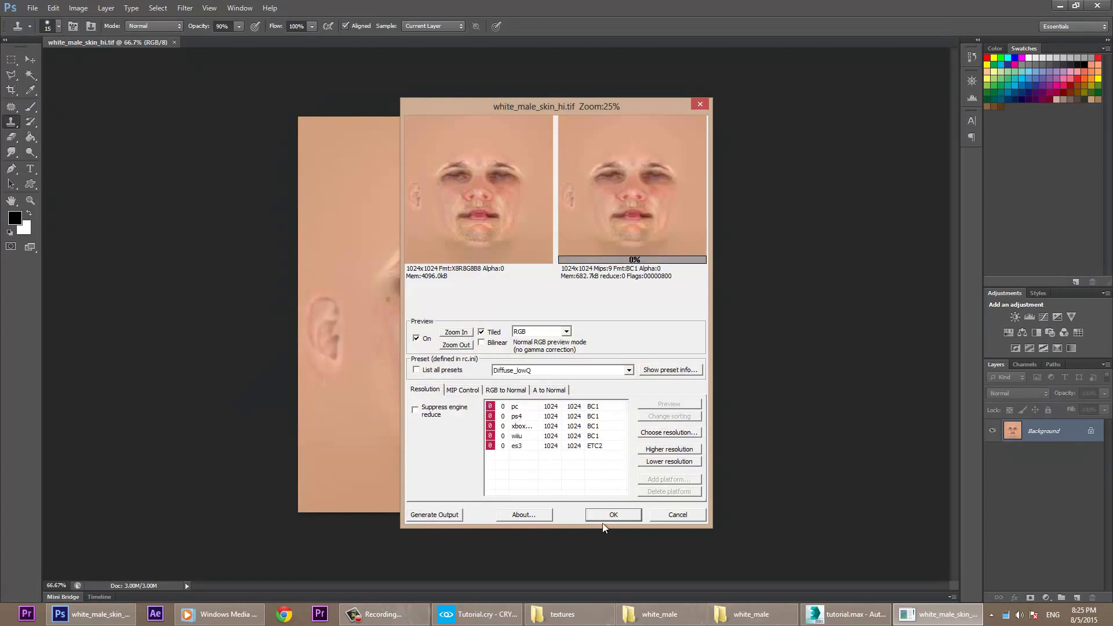
pyautogui.click(515, 408)
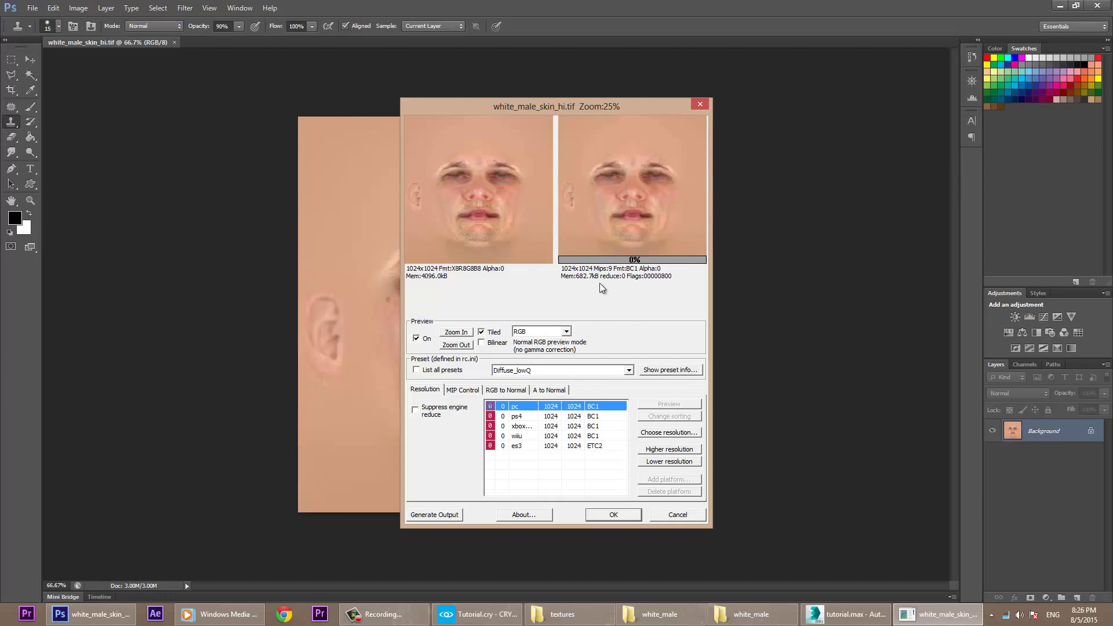
pyautogui.click(613, 514)
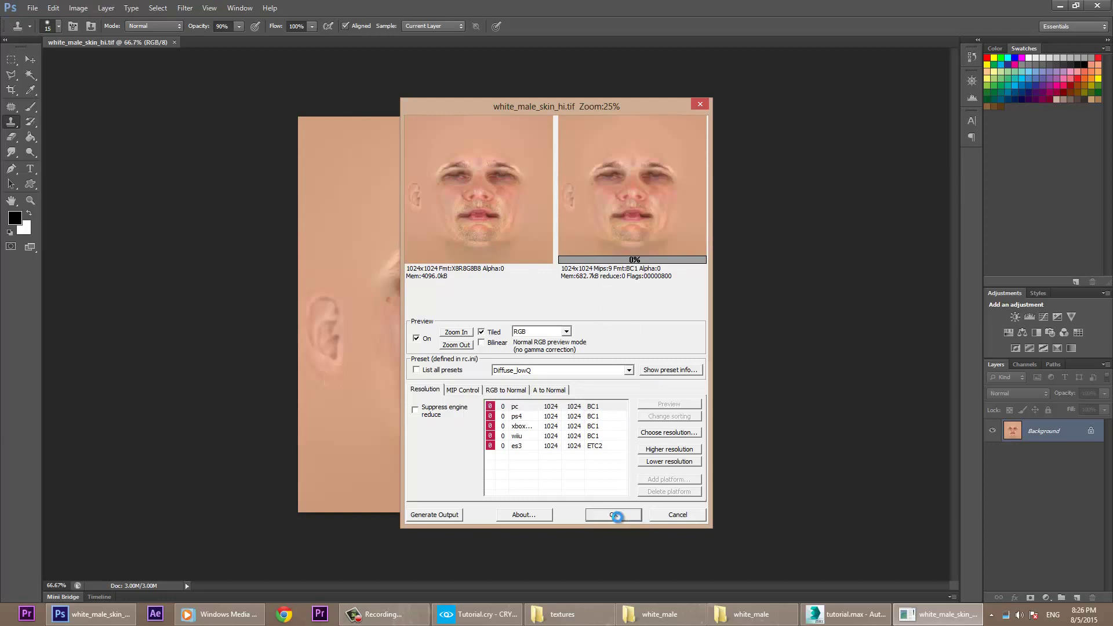
pyautogui.click(174, 43)
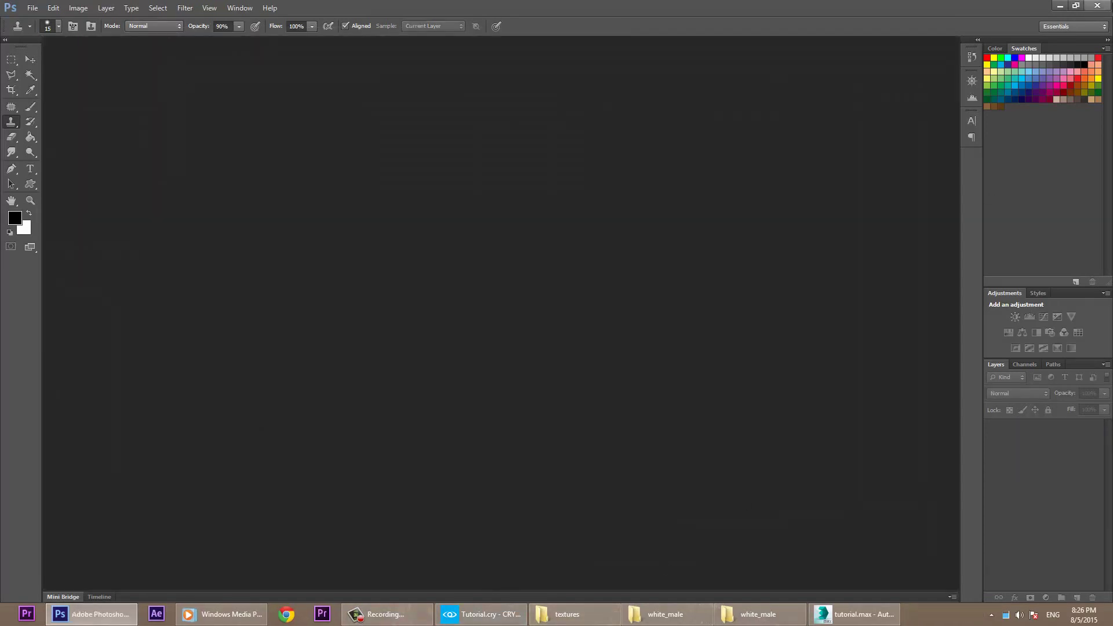
# Check the char_test textures folder for the exported skin texture files against the original white_male folder.
pyautogui.click(542, 614)
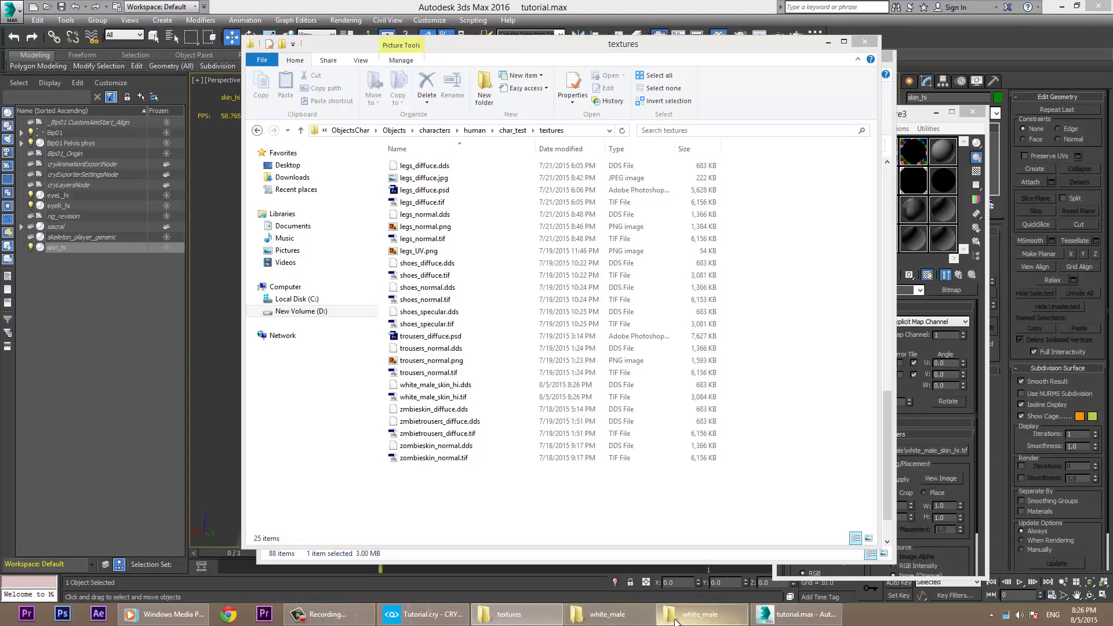
pyautogui.click(641, 622)
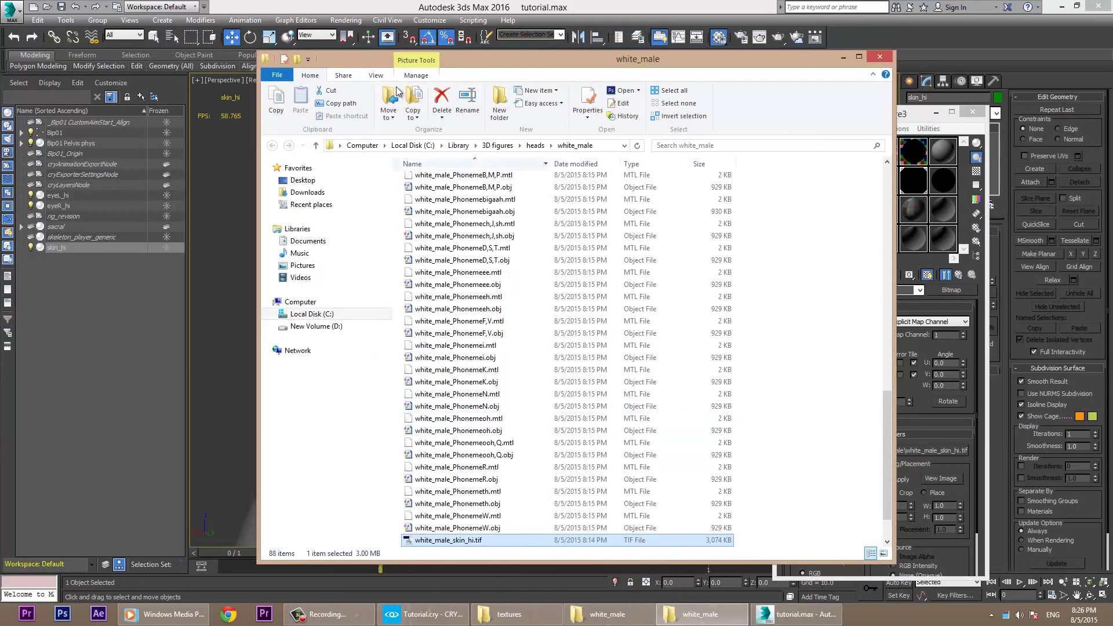
pyautogui.click(488, 619)
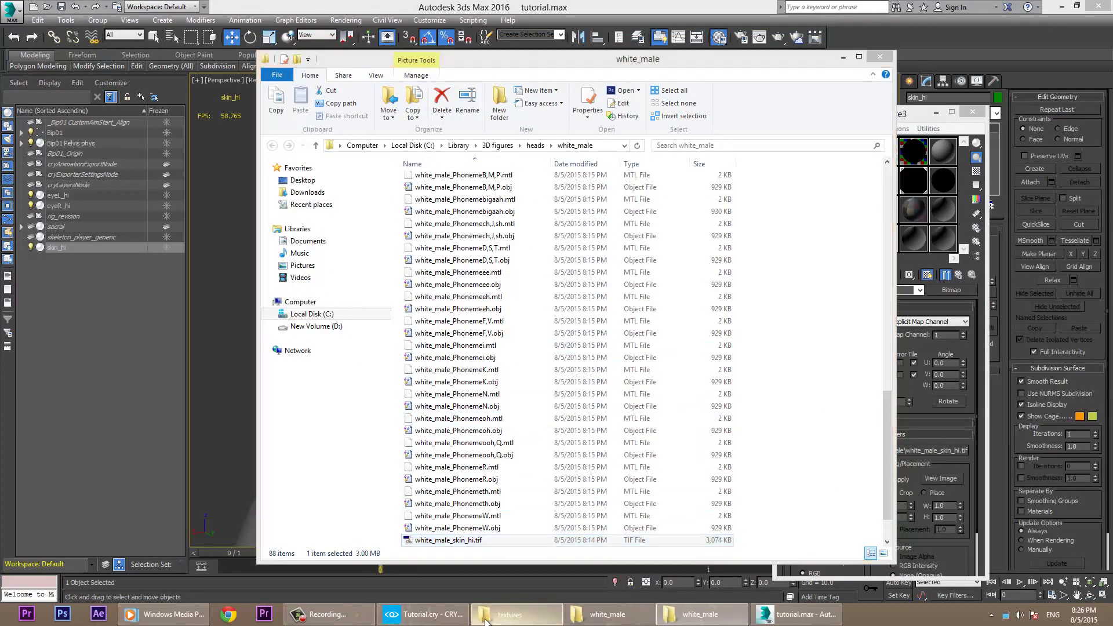
pyautogui.click(458, 178)
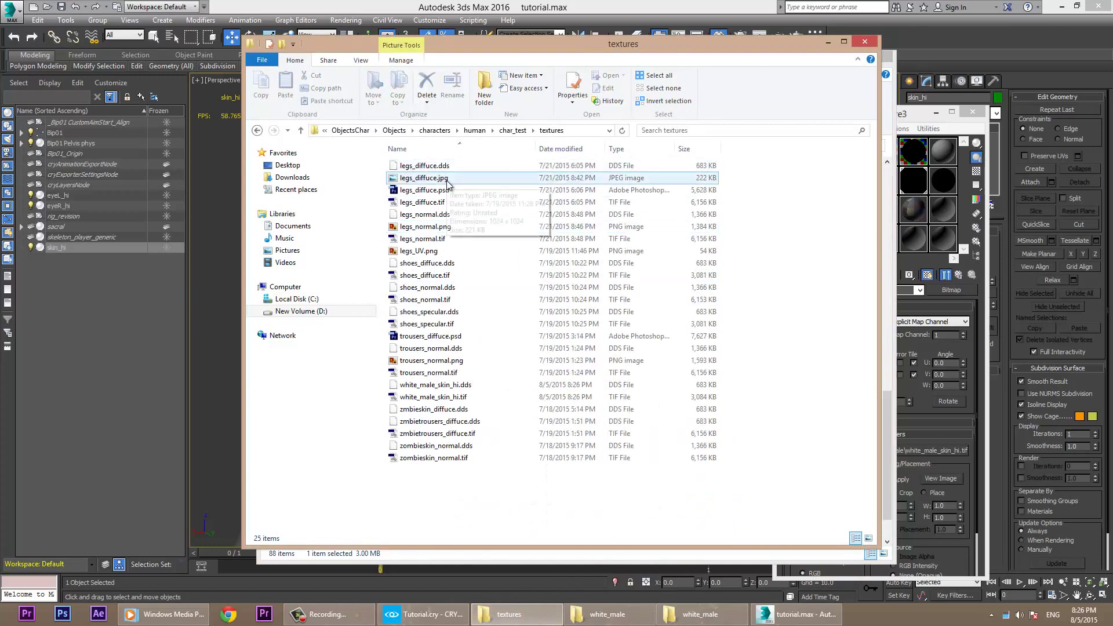
# Locate white_male_skin_hi.tif among the char_test textures and minimise the folder windows to return to 3ds Max.
pyautogui.press('w')
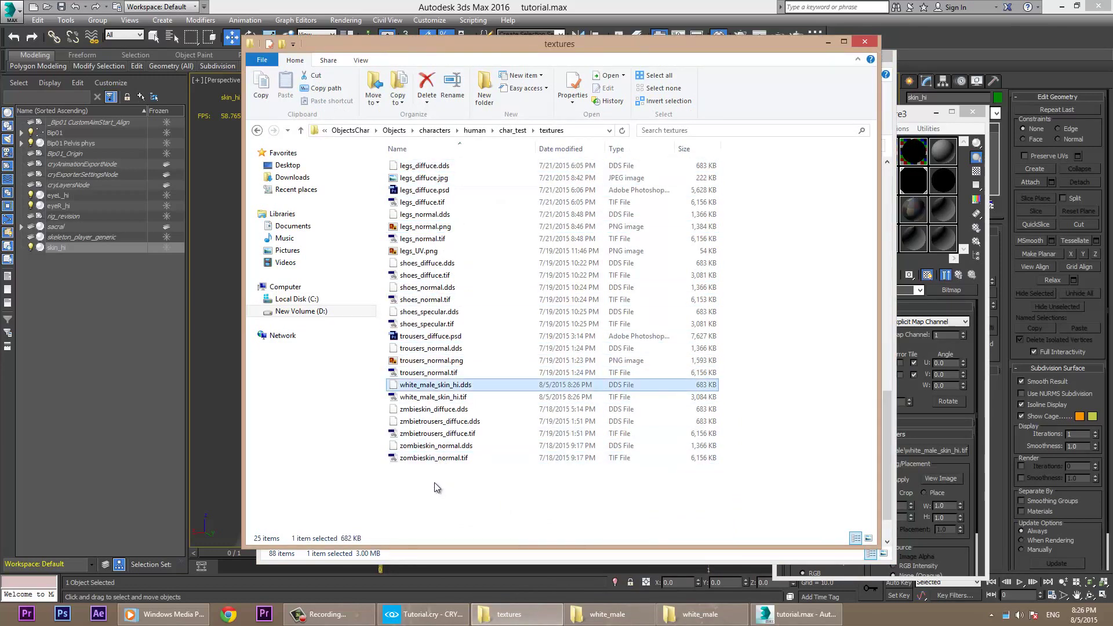
pyautogui.click(452, 401)
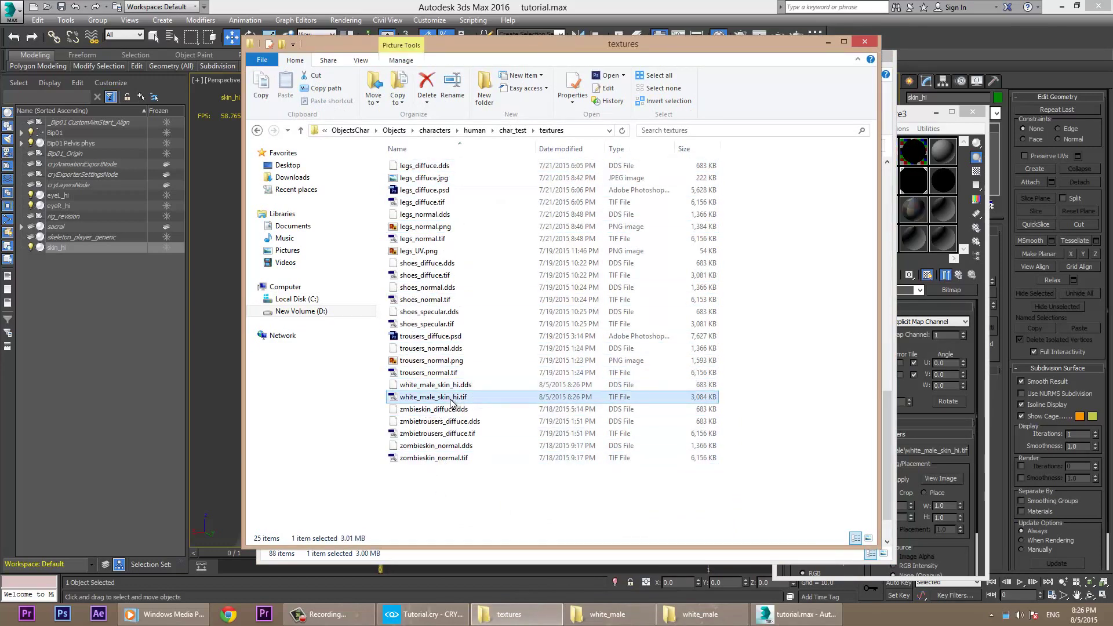
pyautogui.click(828, 42)
pyautogui.click(843, 58)
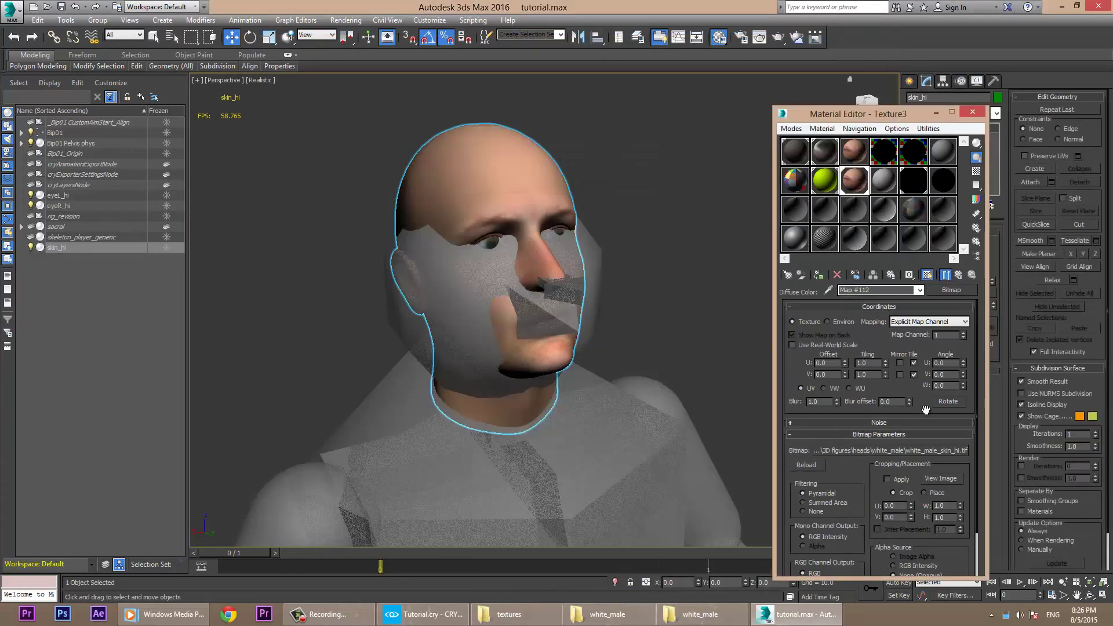
# Relink the head material's diffuse bitmap to white_male_skin_hi.tif in the char_test textures folder.
pyautogui.click(950, 450)
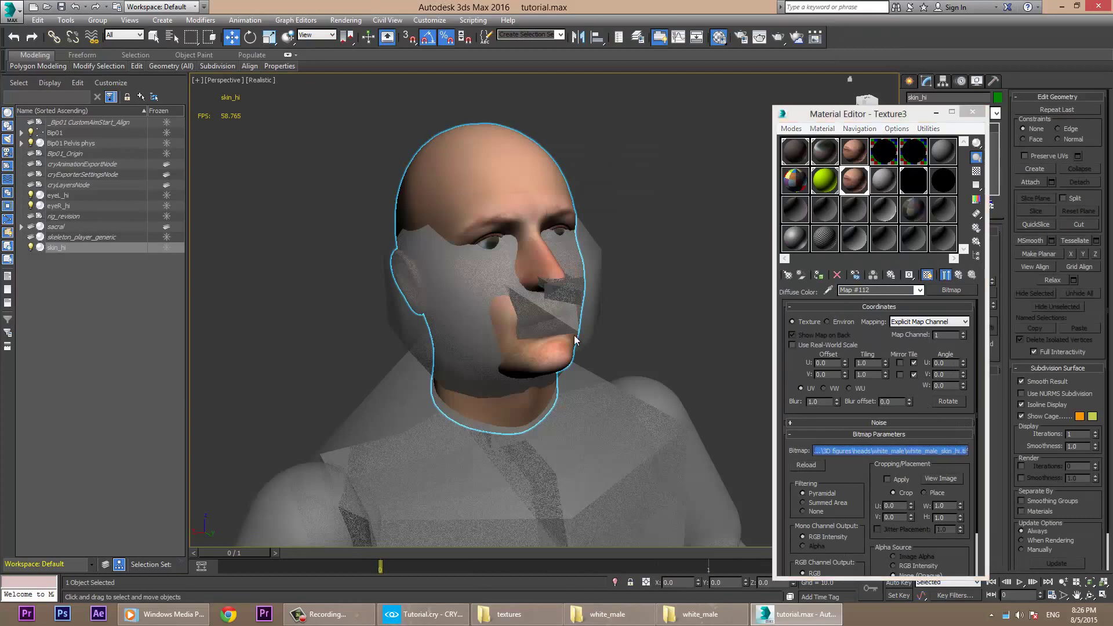
pyautogui.hotkey('ctrl', 'v')
pyautogui.press('Return')
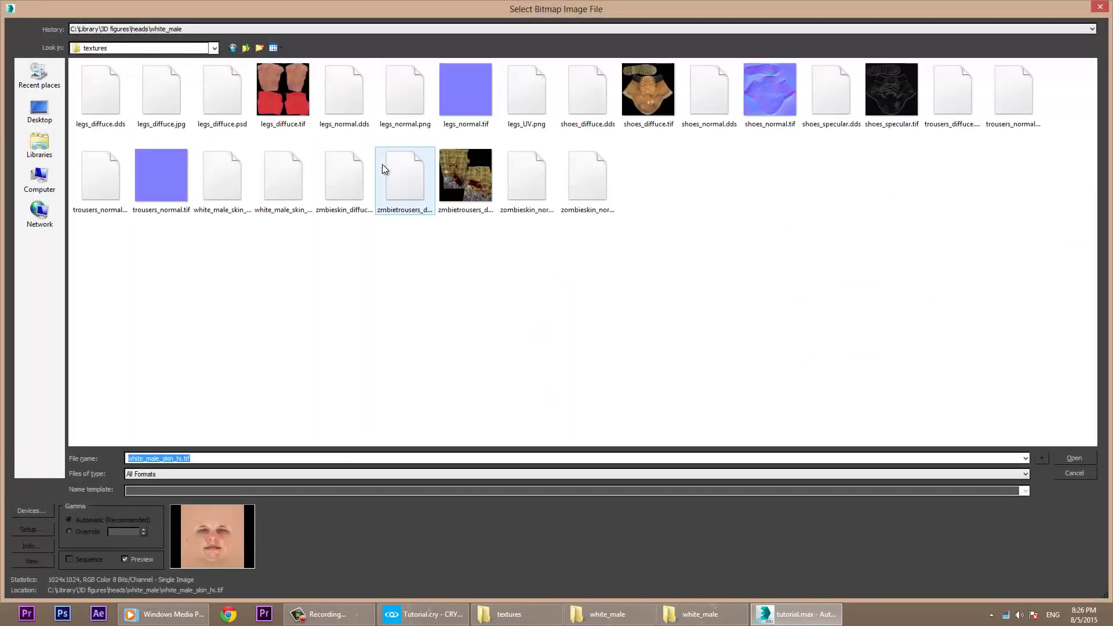
pyautogui.click(280, 174)
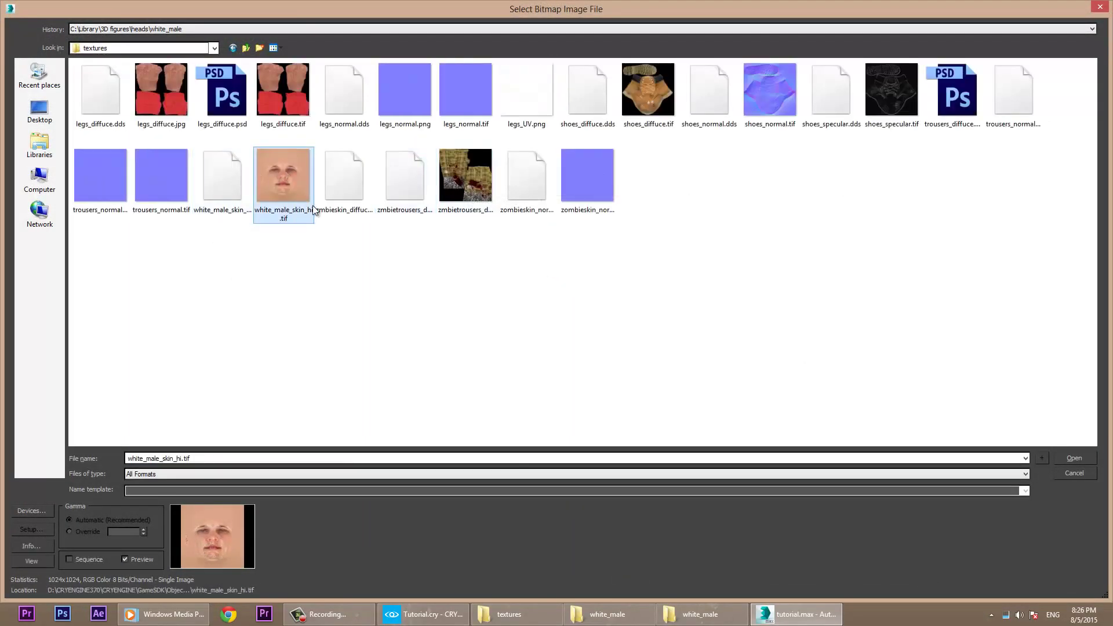
pyautogui.click(221, 182)
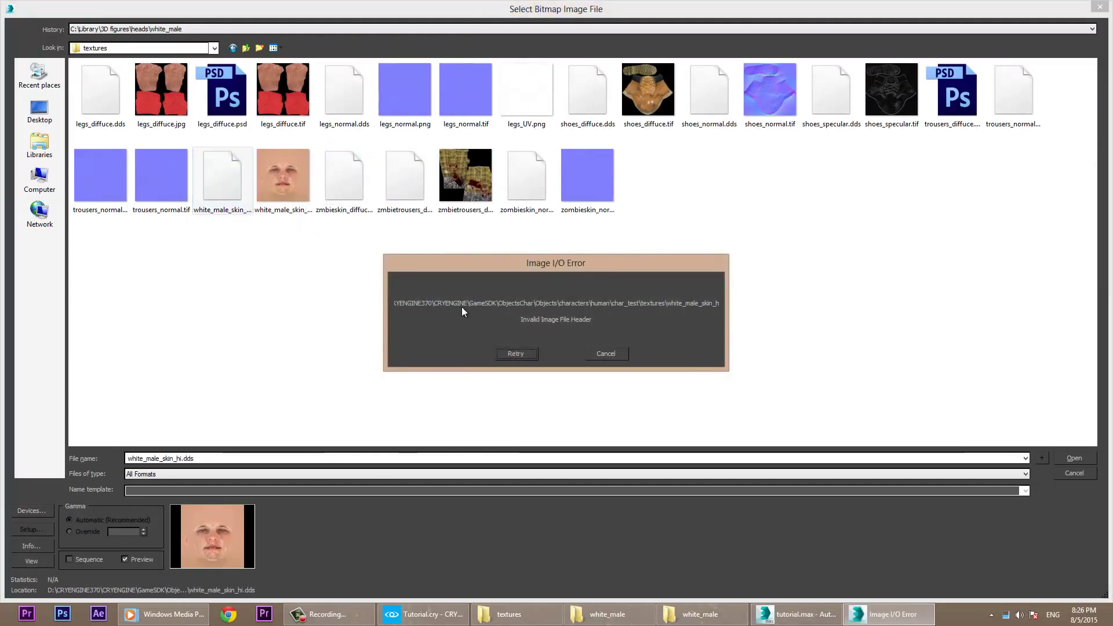
pyautogui.click(606, 353)
pyautogui.click(295, 186)
pyautogui.doubleClick(291, 179)
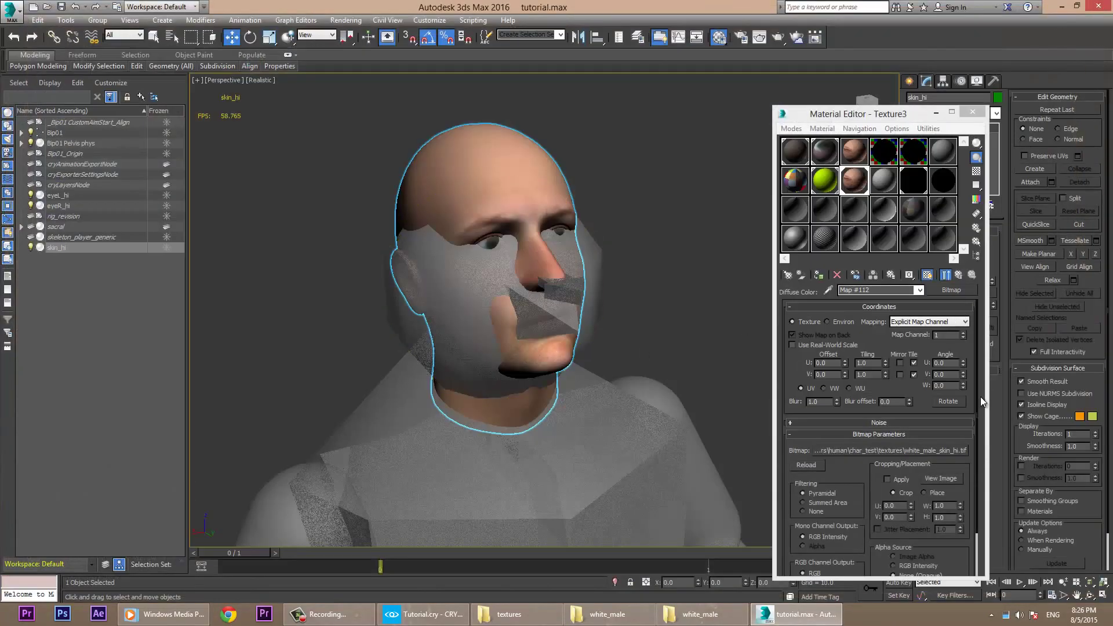
# Change the Texture3 material's shader from Blinn to Crytek Shader with Physicalize enabled, and close the material editor.
pyautogui.click(959, 274)
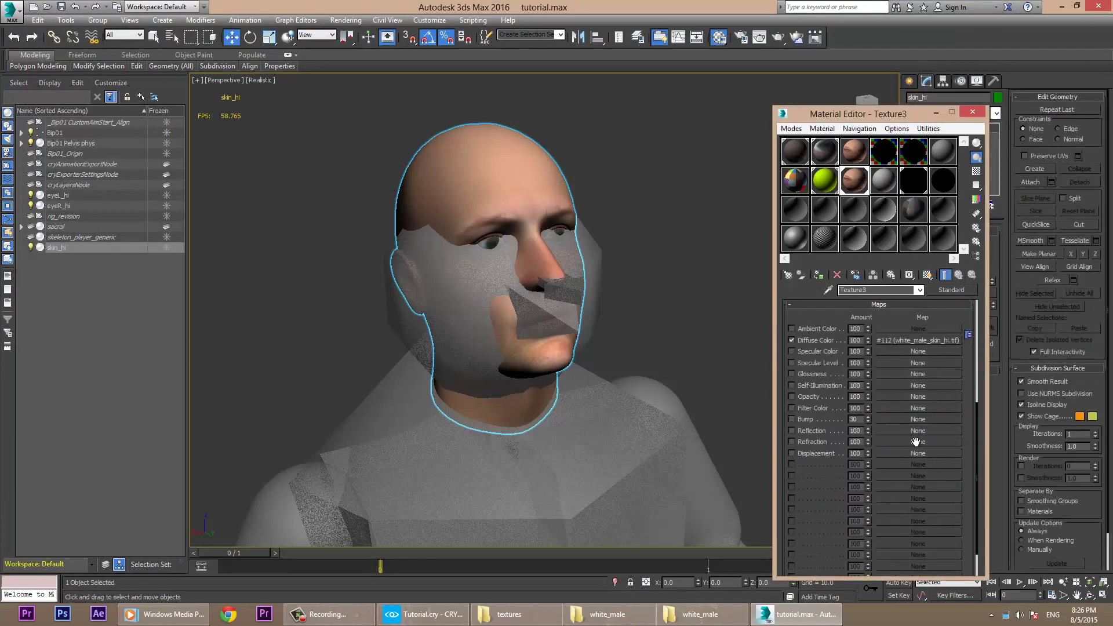
pyautogui.click(835, 305)
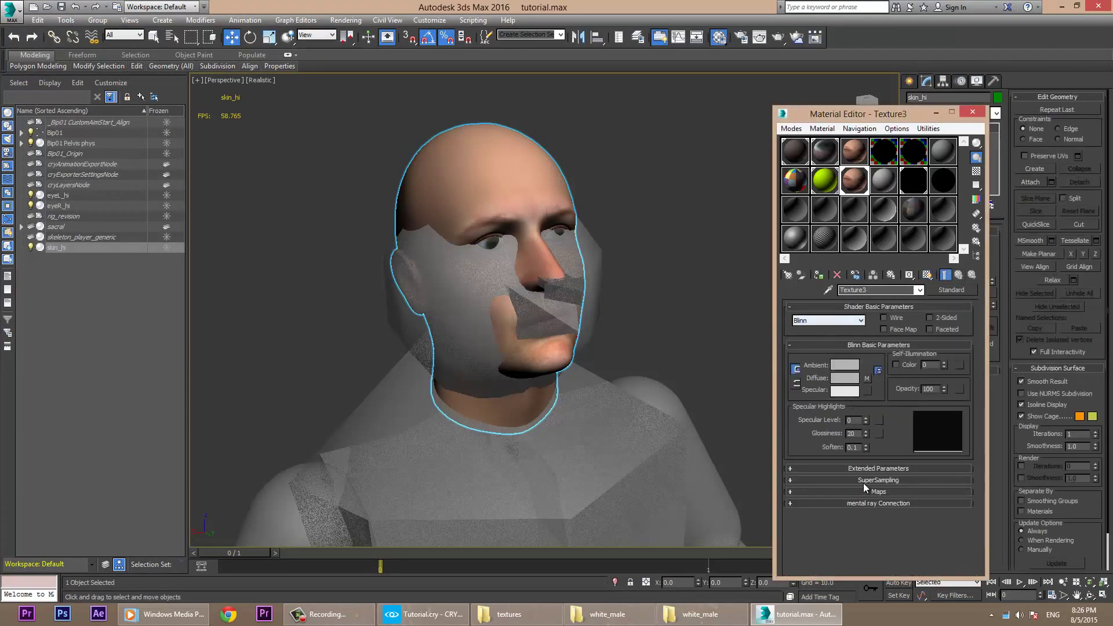
pyautogui.click(867, 491)
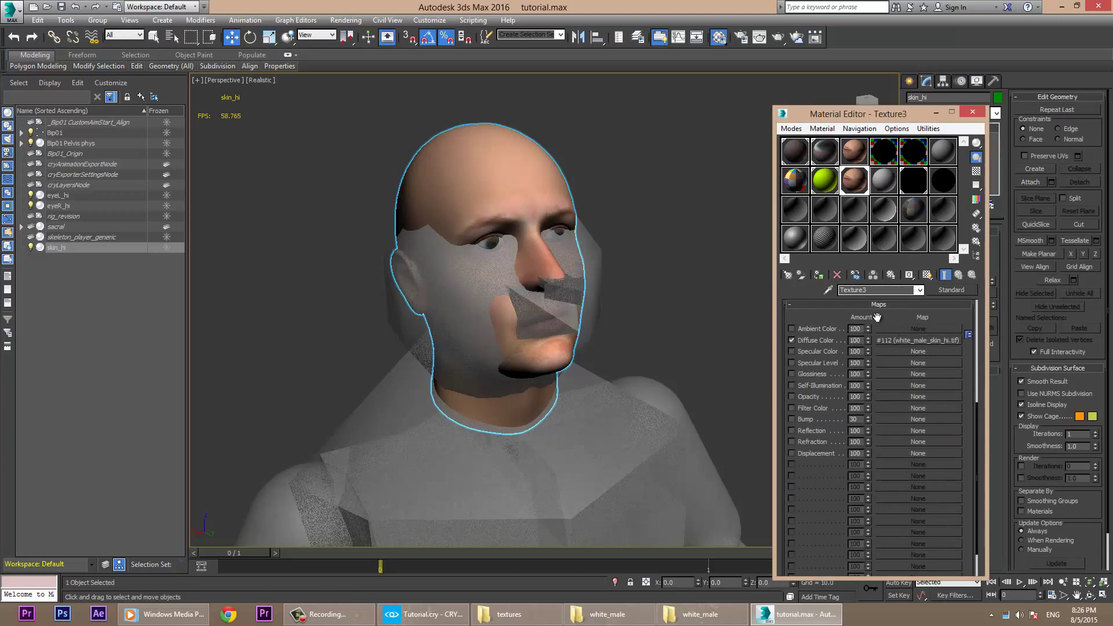
pyautogui.scroll(3, 877, 317)
pyautogui.click(828, 320)
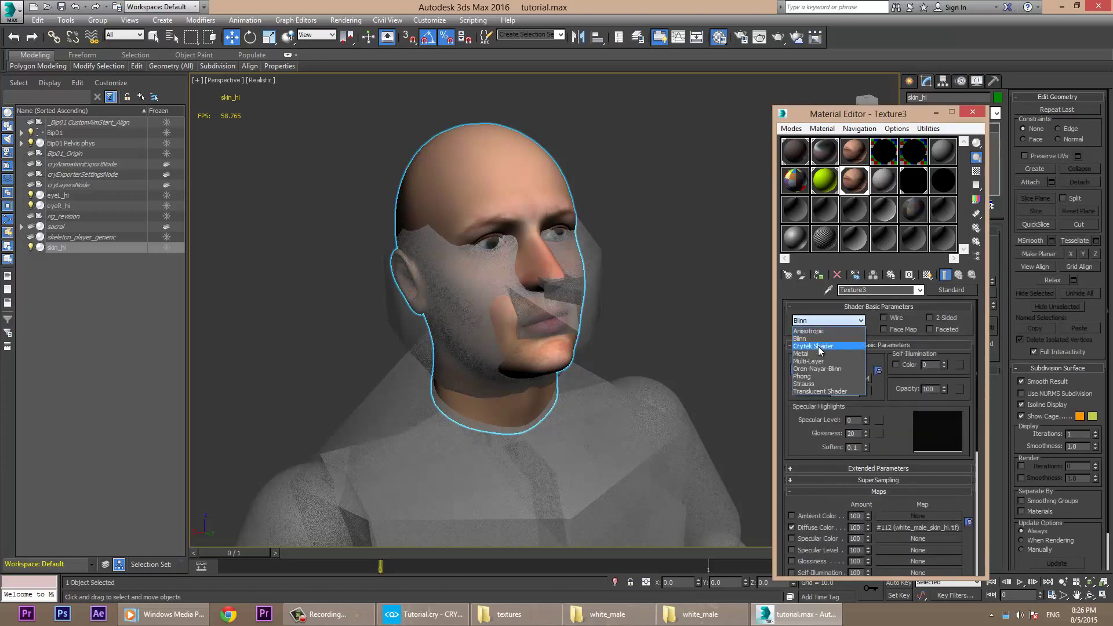
pyautogui.click(819, 347)
pyautogui.click(799, 368)
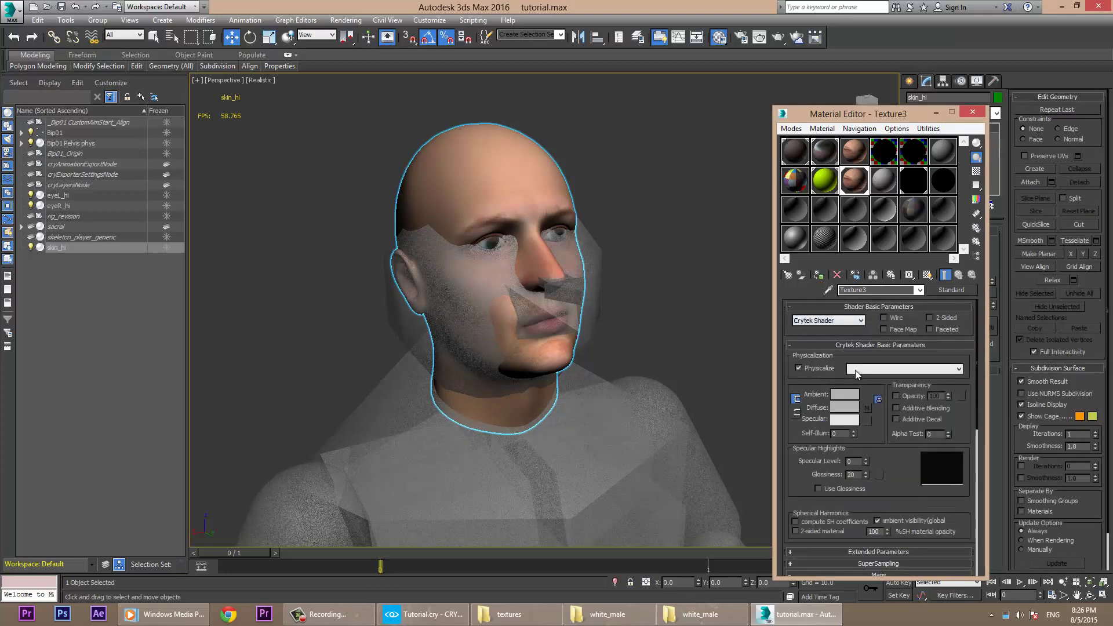
pyautogui.click(850, 370)
pyautogui.click(856, 378)
pyautogui.click(972, 111)
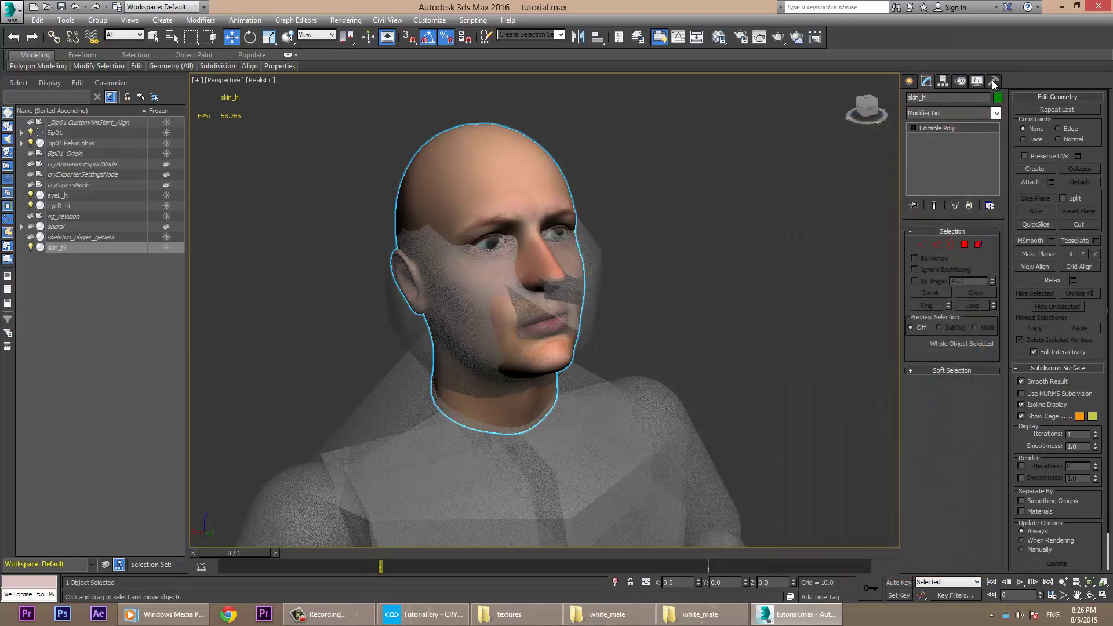
# Apply a Skin modifier to the skin_hi head mesh.
pyautogui.moveTo(603, 294); pyautogui.dragTo(602, 265, button='middle')
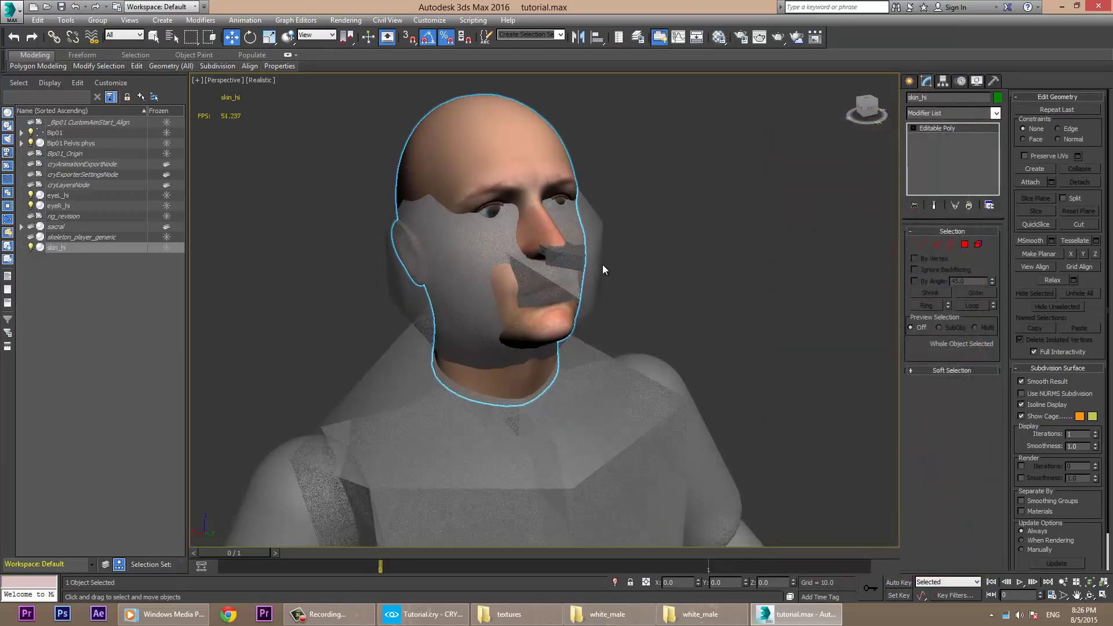
pyautogui.click(948, 113)
pyautogui.press('s')
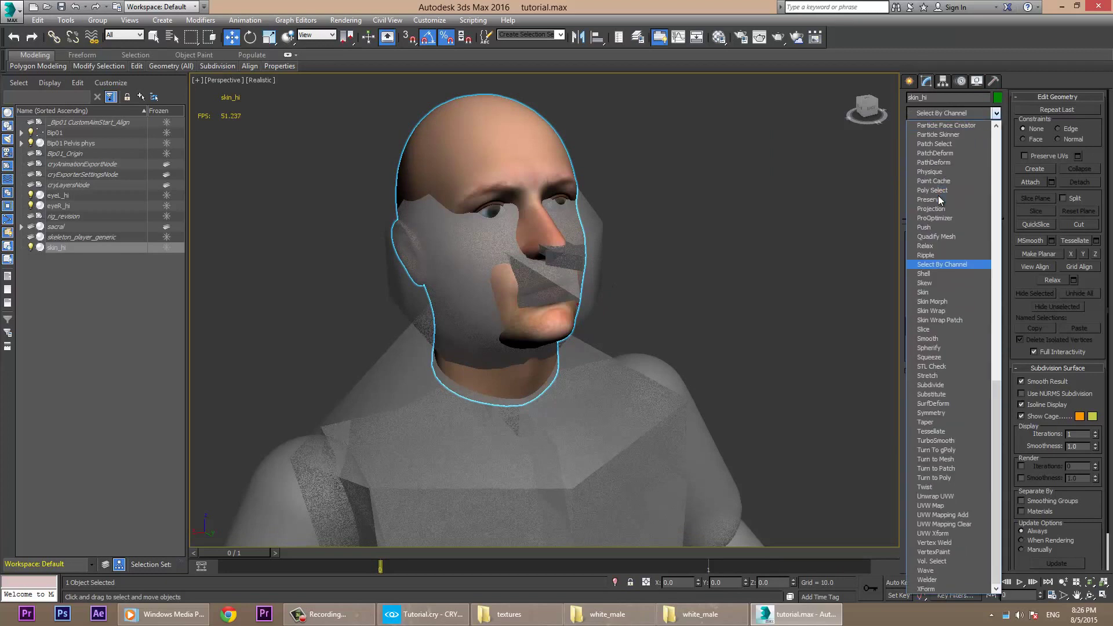
pyautogui.click(936, 293)
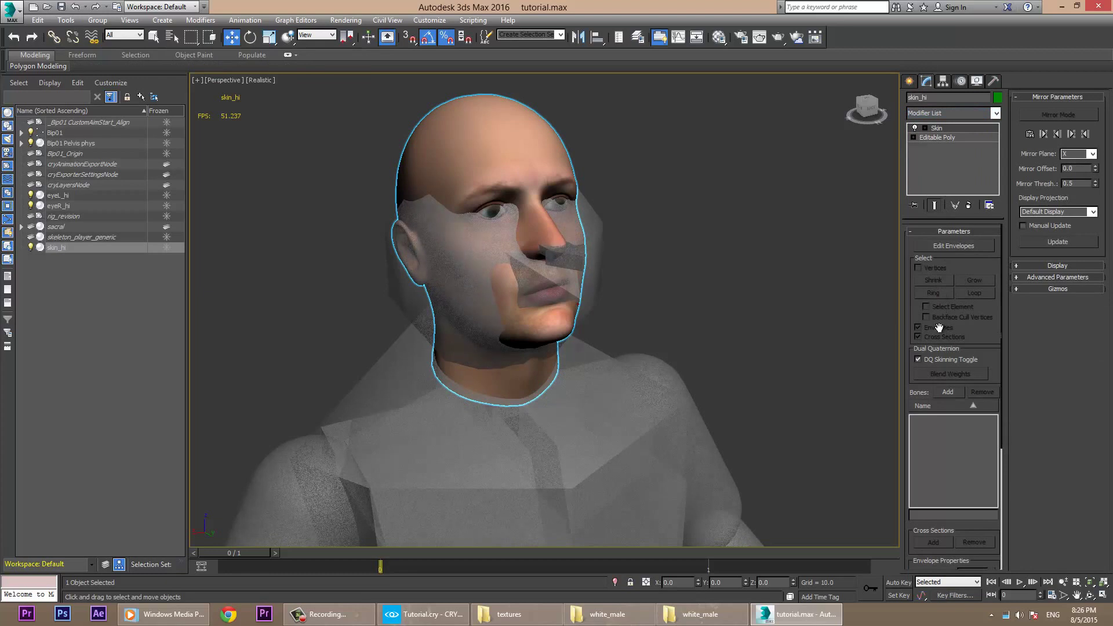
# Add the Bip01 Head and Bip01 Neck bones from the Bip01 hierarchy to the head's Skin modifier.
pyautogui.keyDown('alt'); pyautogui.moveTo(608, 273); pyautogui.dragTo(688, 354, button='middle'); pyautogui.keyUp('alt')
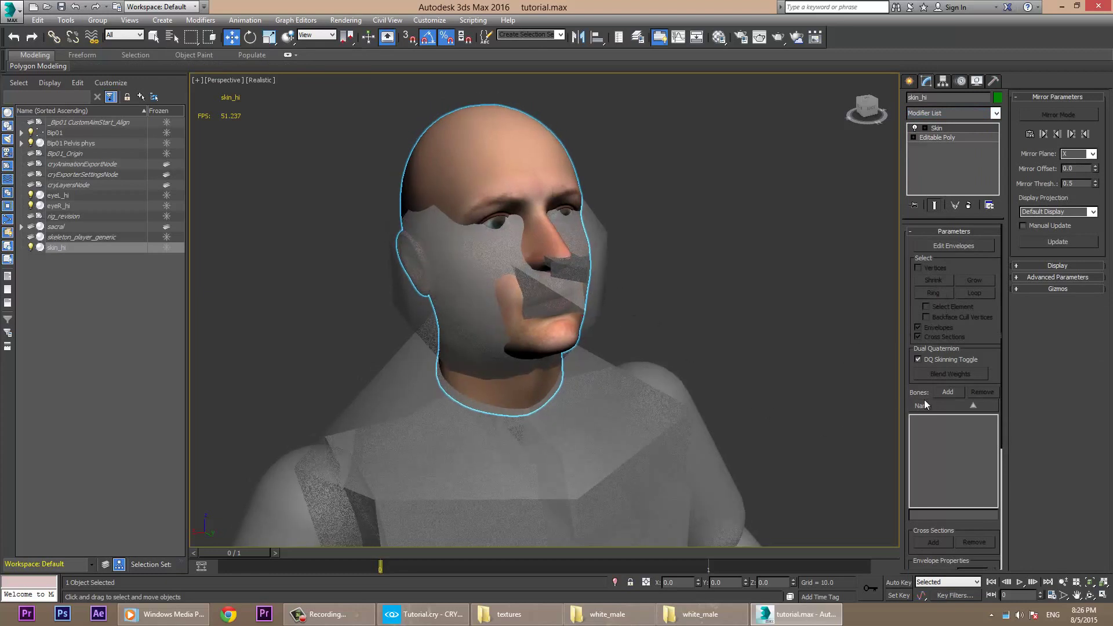
pyautogui.click(947, 392)
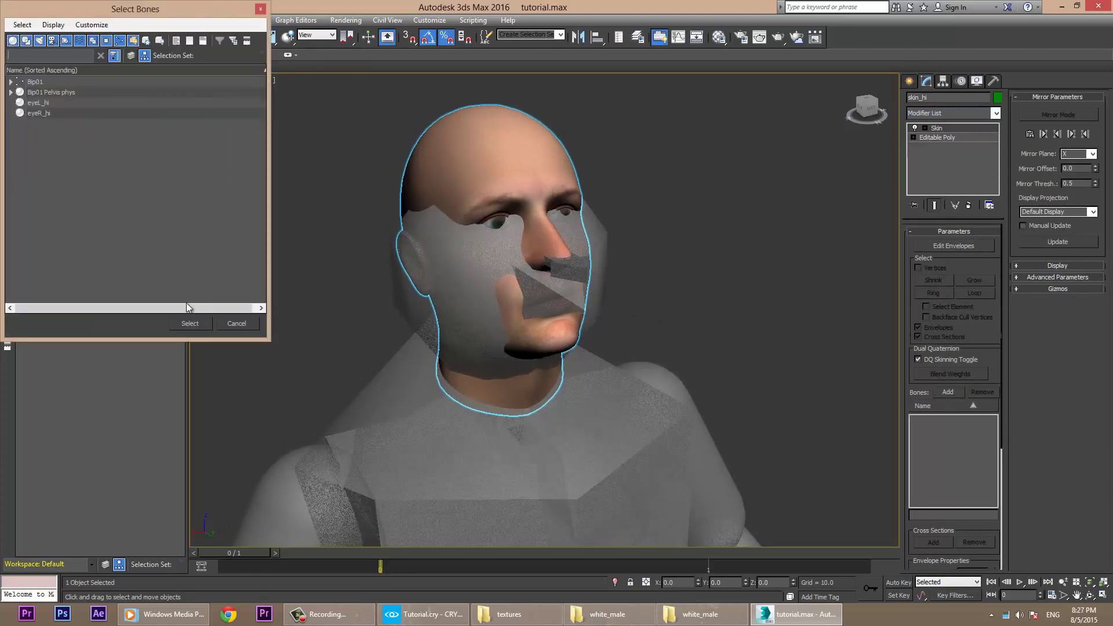
pyautogui.click(10, 82)
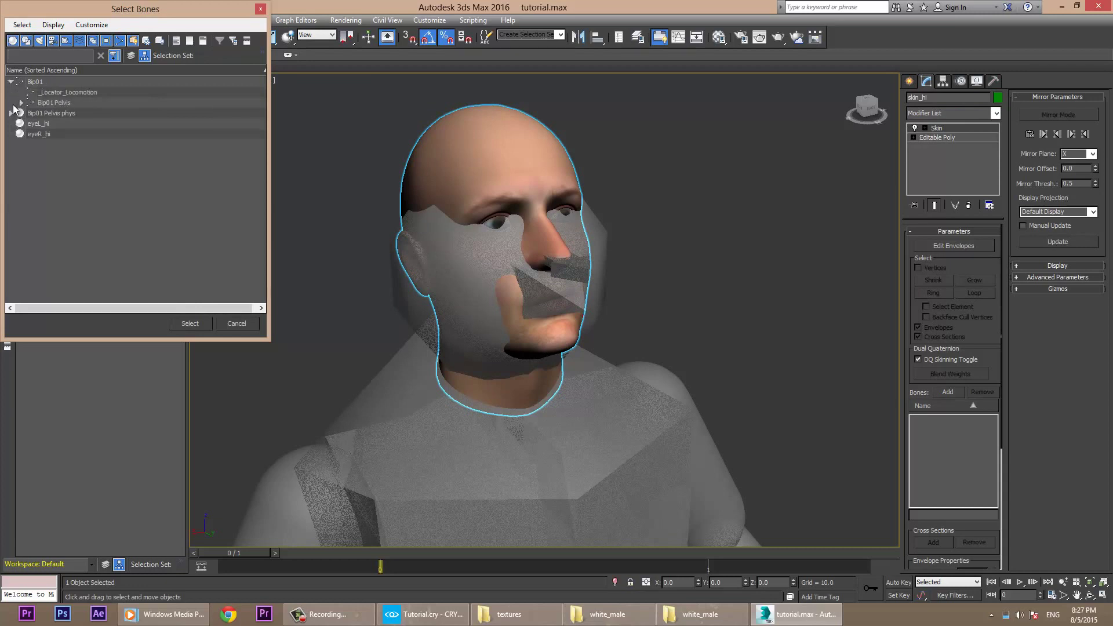
pyautogui.click(21, 103)
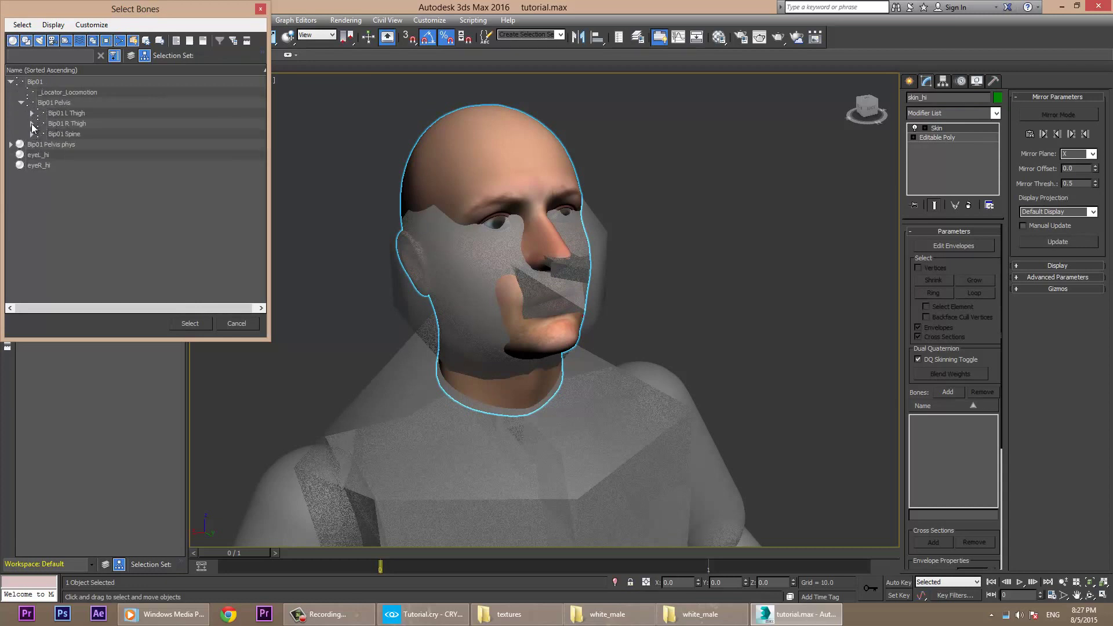
pyautogui.click(32, 134)
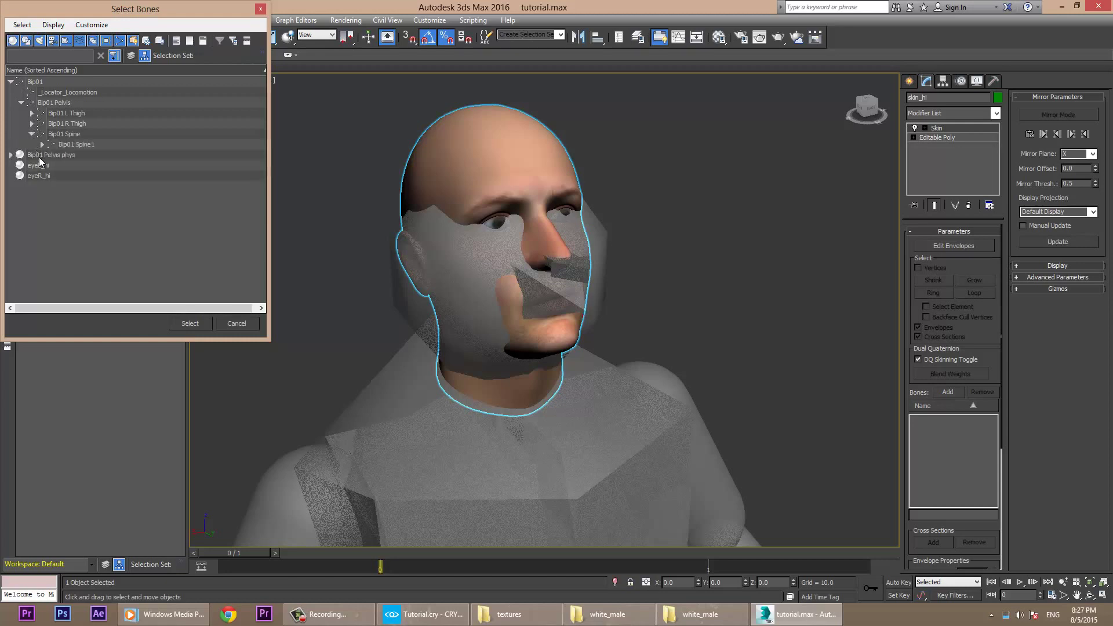
pyautogui.click(42, 145)
pyautogui.click(52, 155)
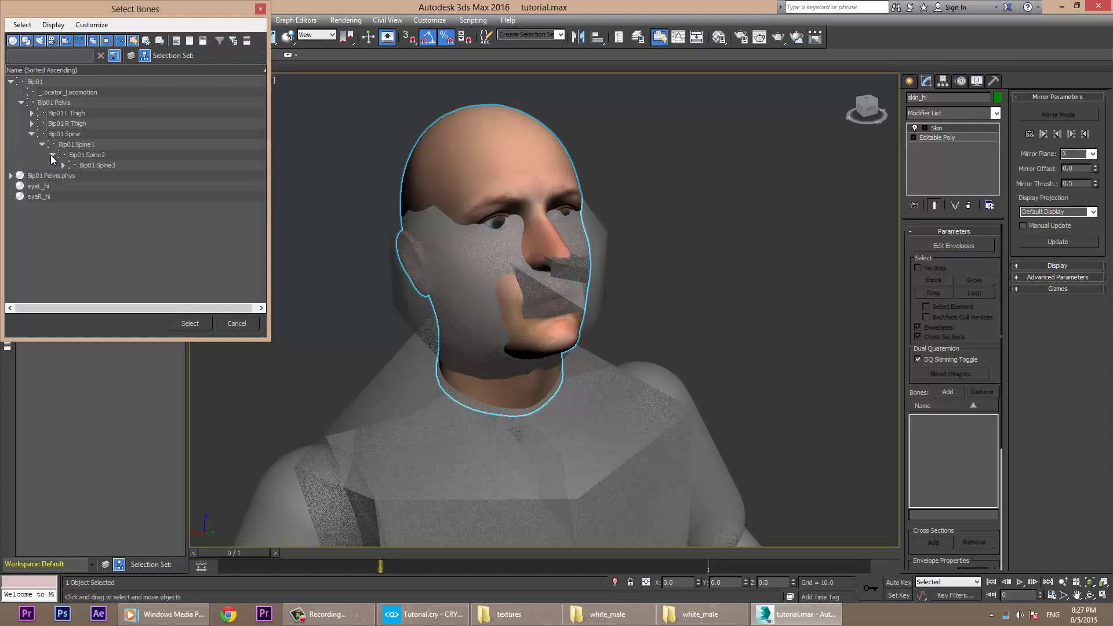
pyautogui.click(62, 166)
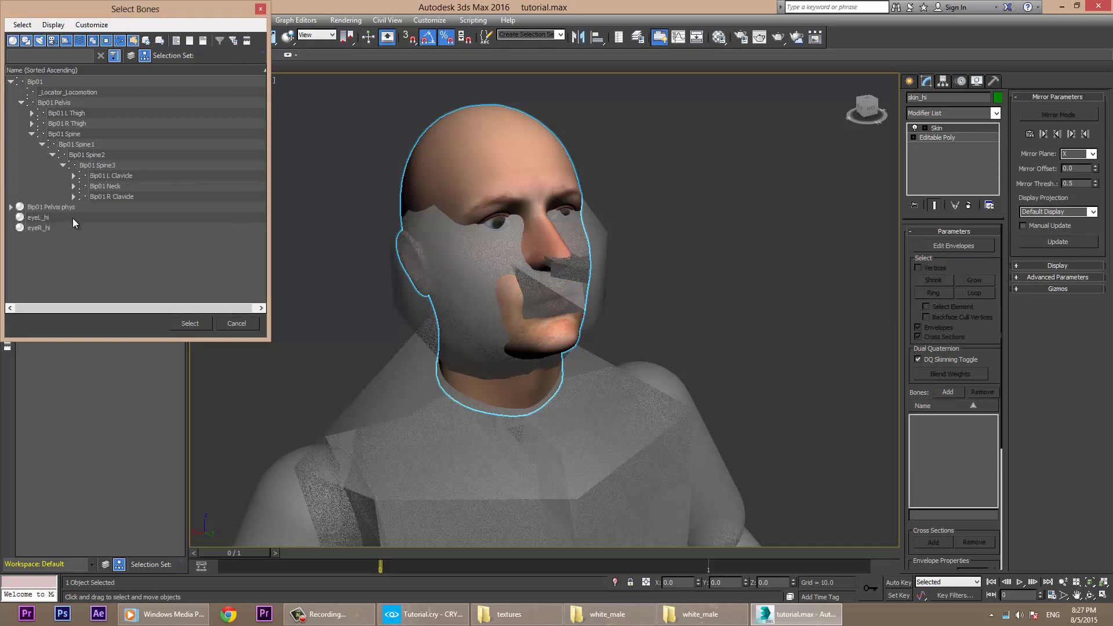
pyautogui.click(74, 186)
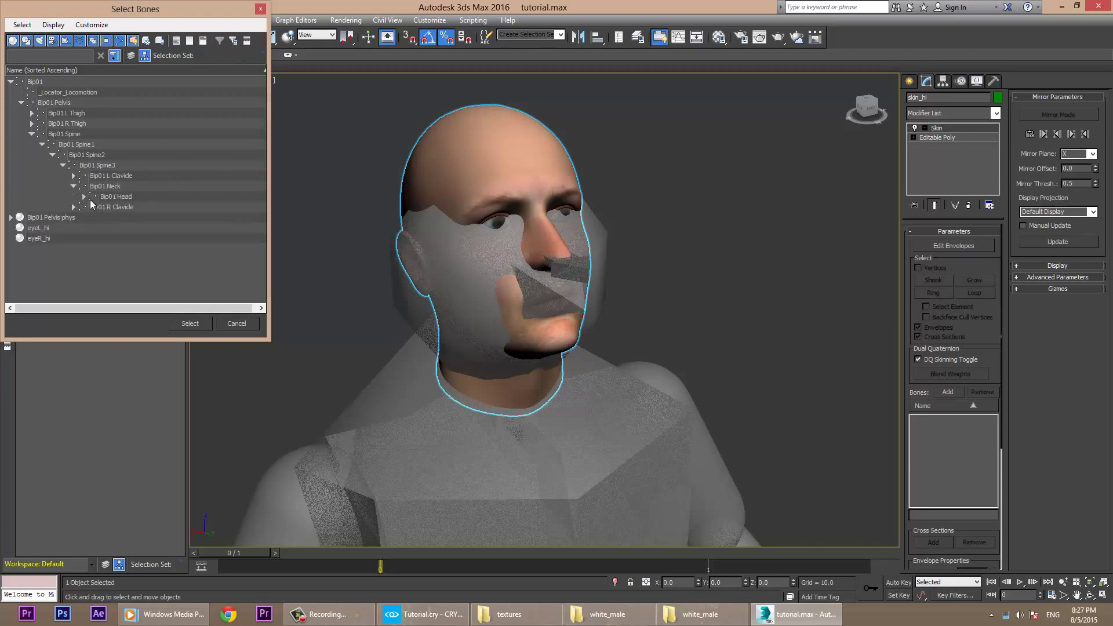
pyautogui.click(84, 197)
pyautogui.click(125, 198)
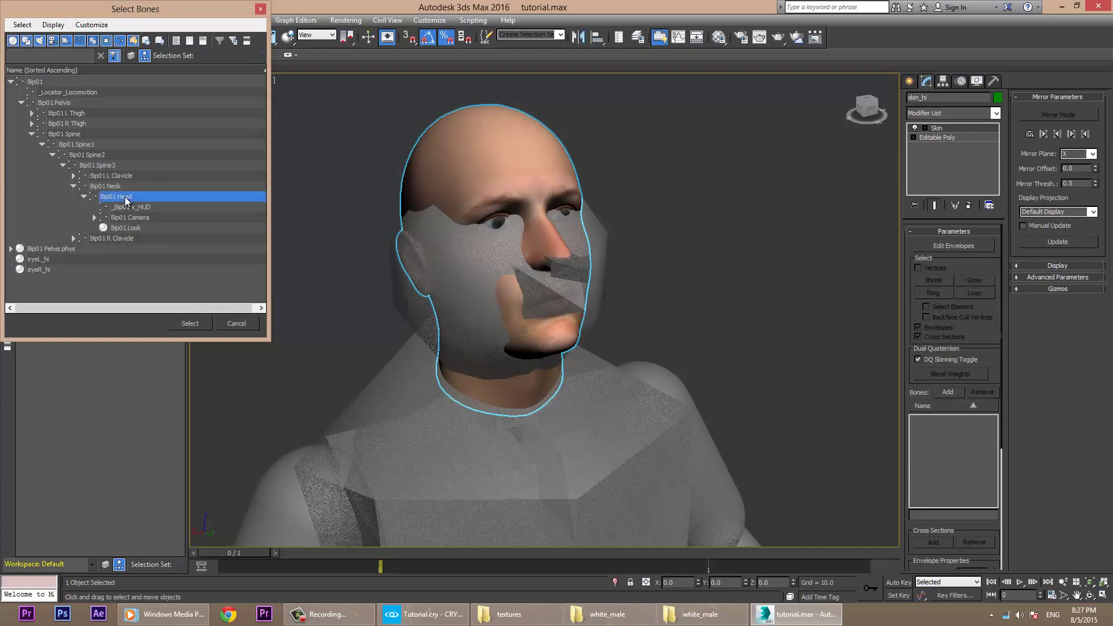
pyautogui.keyDown('ctrl'); pyautogui.click(105, 186); pyautogui.keyUp('ctrl')
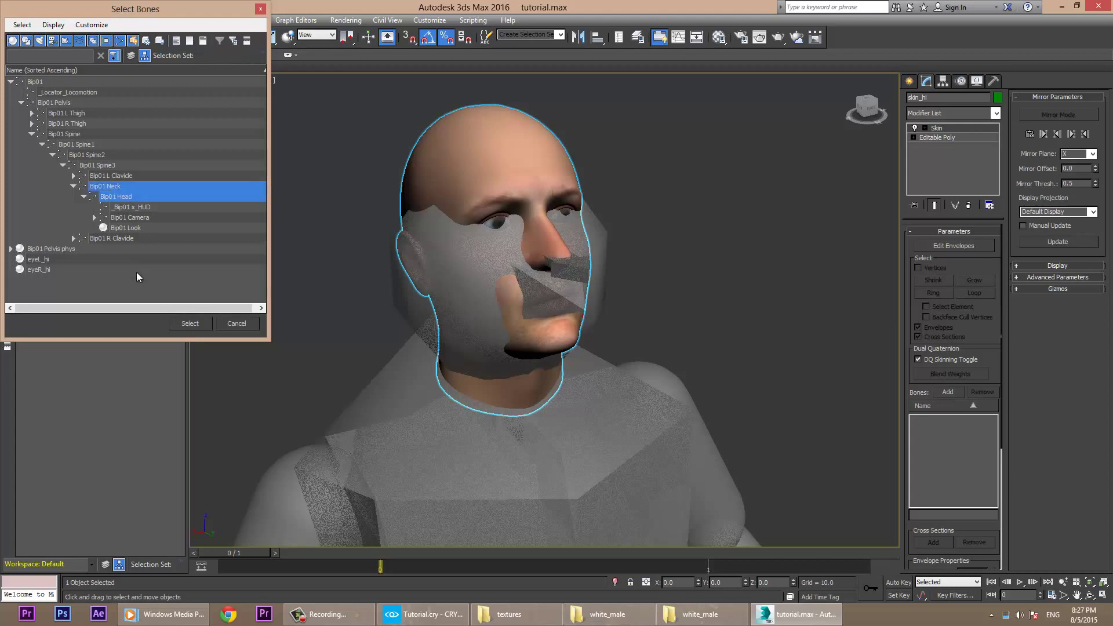
pyautogui.click(190, 322)
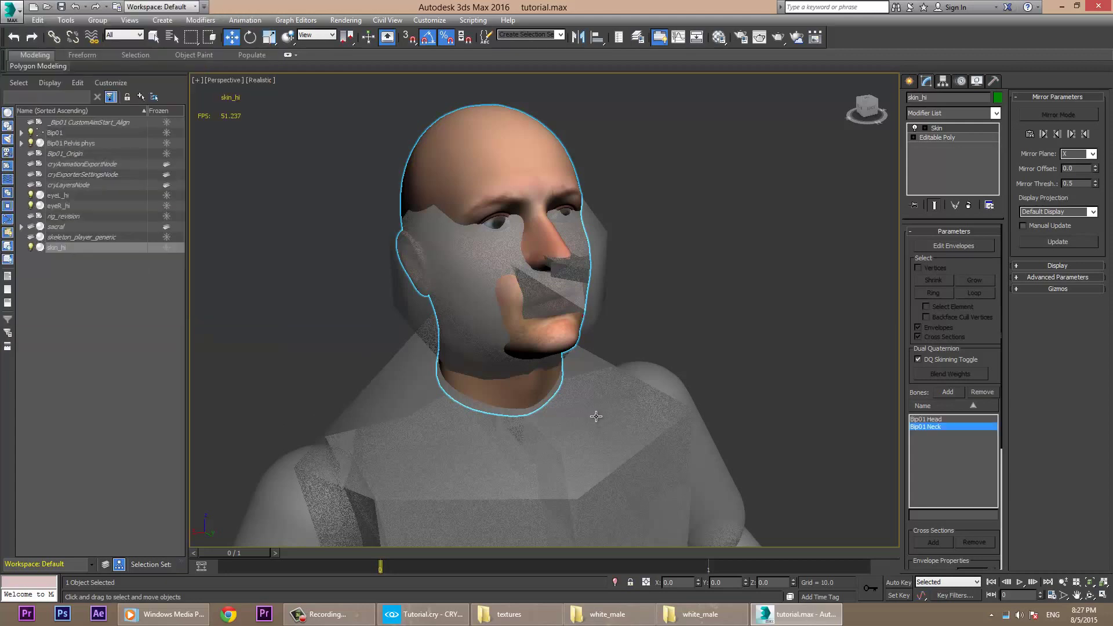
# Identify the upper torso bone by selecting it in the viewport, and reselect the skin_hi head.
pyautogui.click(723, 325)
pyautogui.click(592, 364)
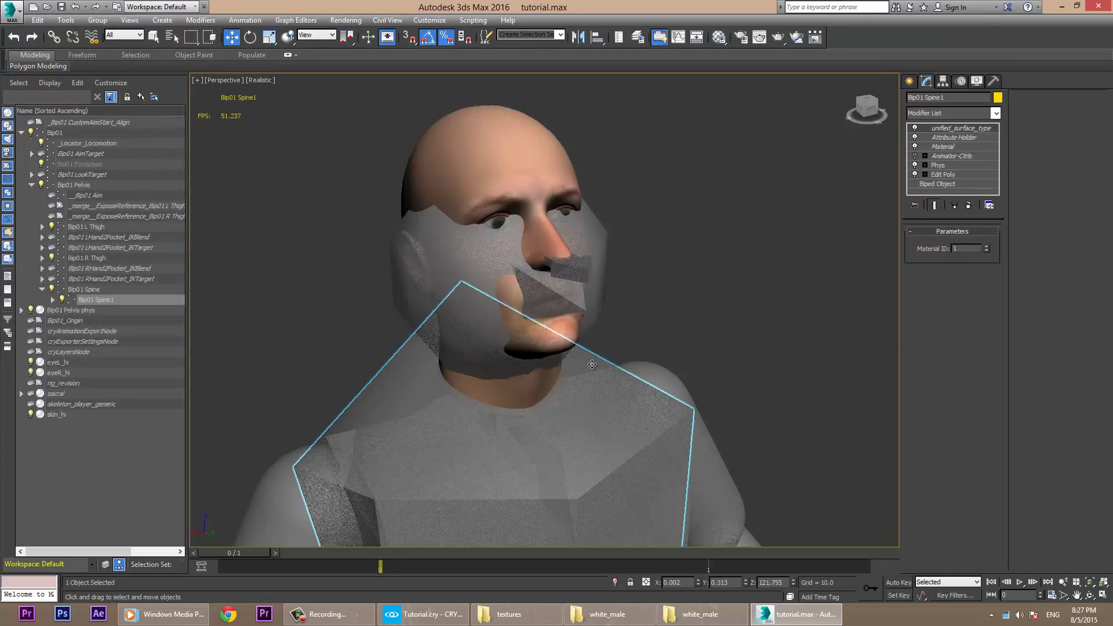
pyautogui.click(621, 296)
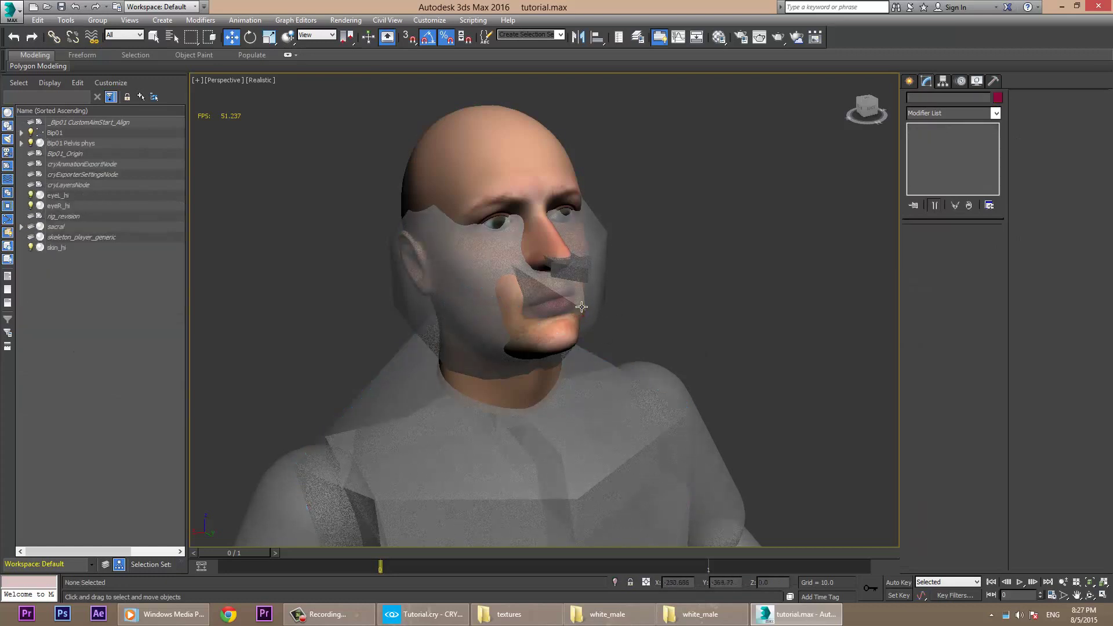
pyautogui.click(533, 174)
# Add the Bip01 Spine1 bone from the Bip01 hierarchy to the skin_hi head's Skin modifier.
pyautogui.click(924, 420)
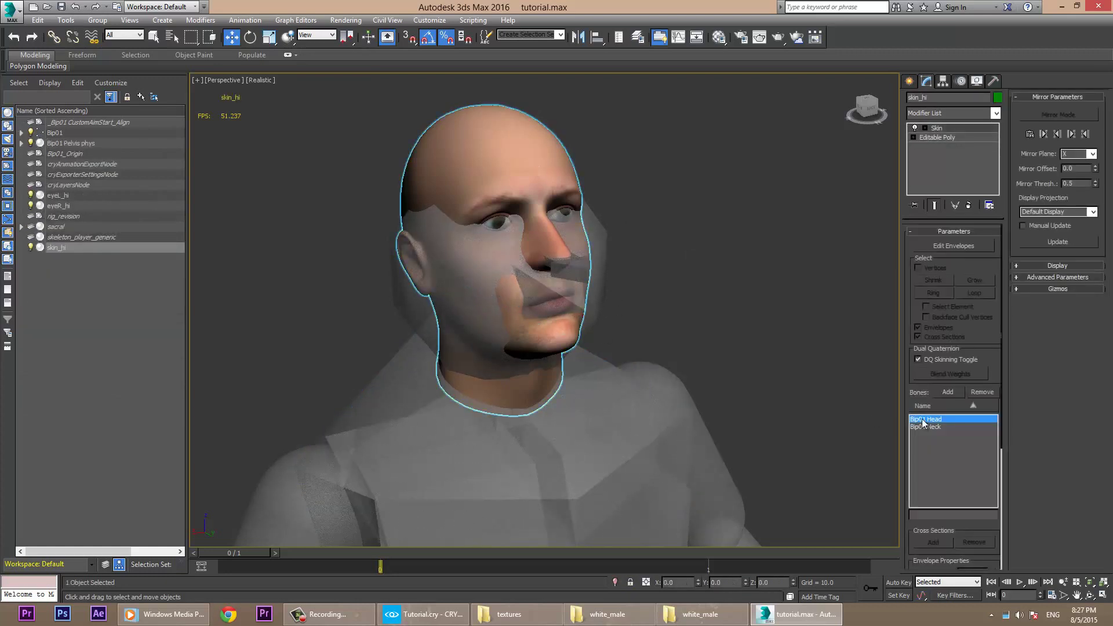
pyautogui.click(947, 392)
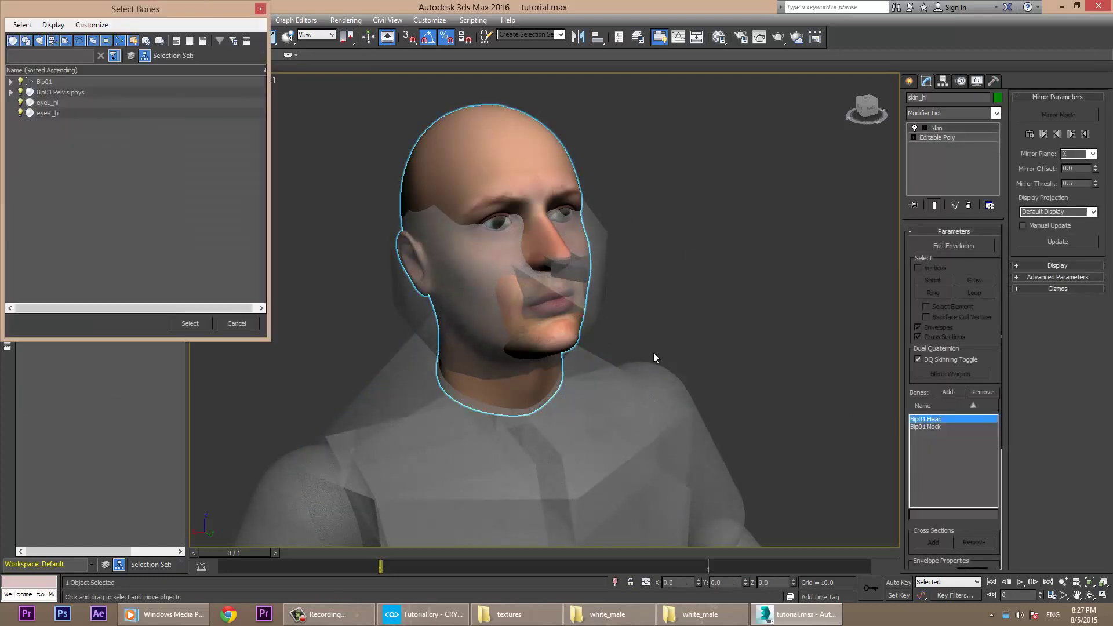
pyautogui.click(11, 83)
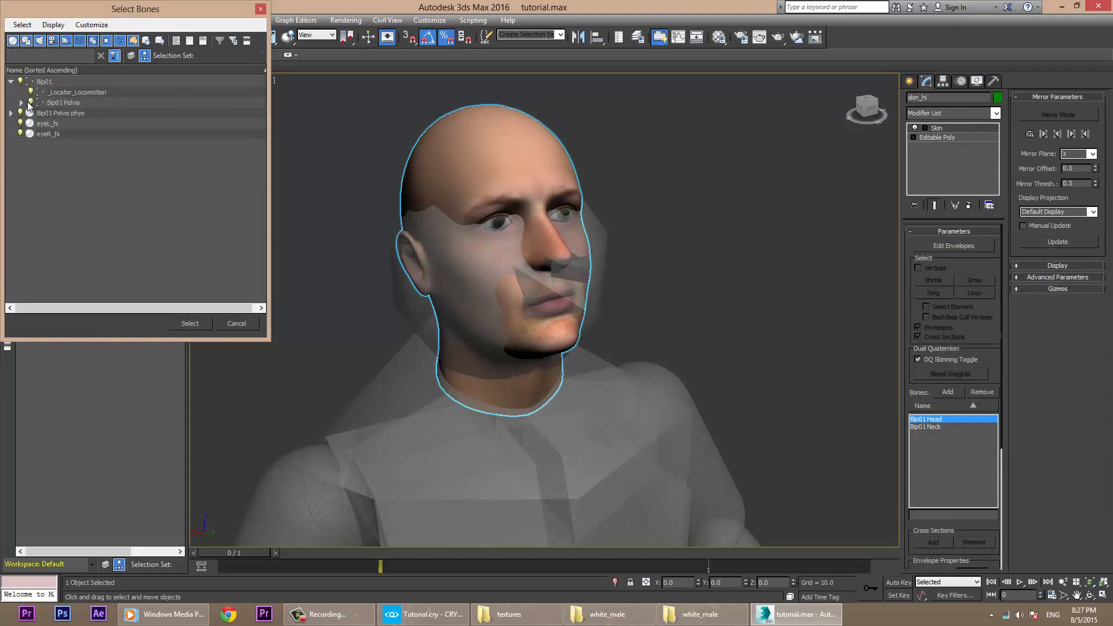
pyautogui.click(22, 103)
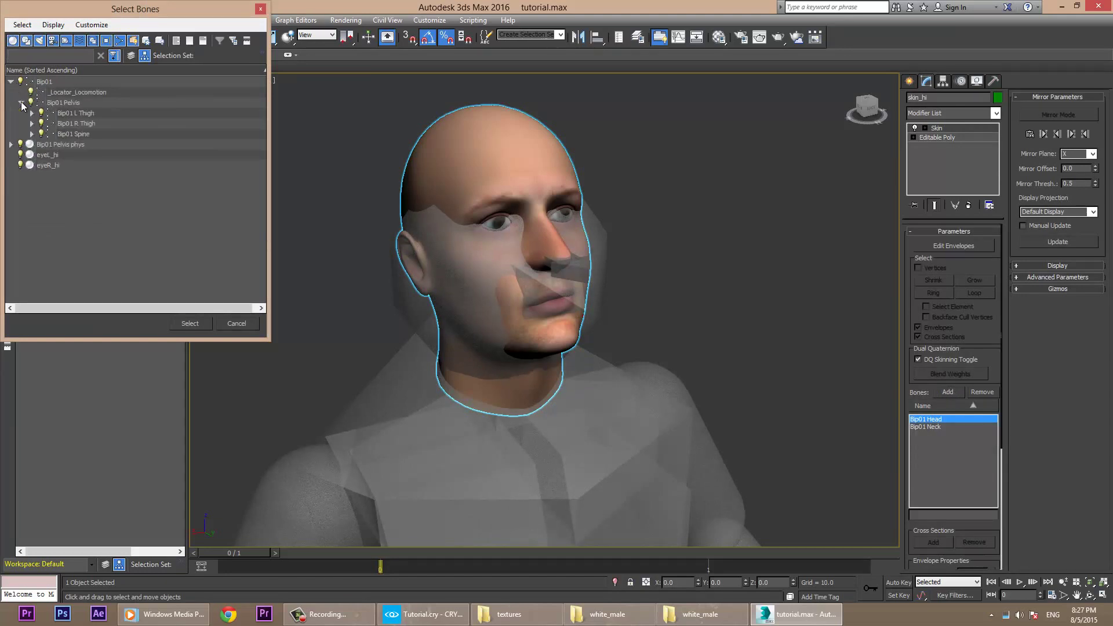
pyautogui.click(32, 134)
pyautogui.click(97, 146)
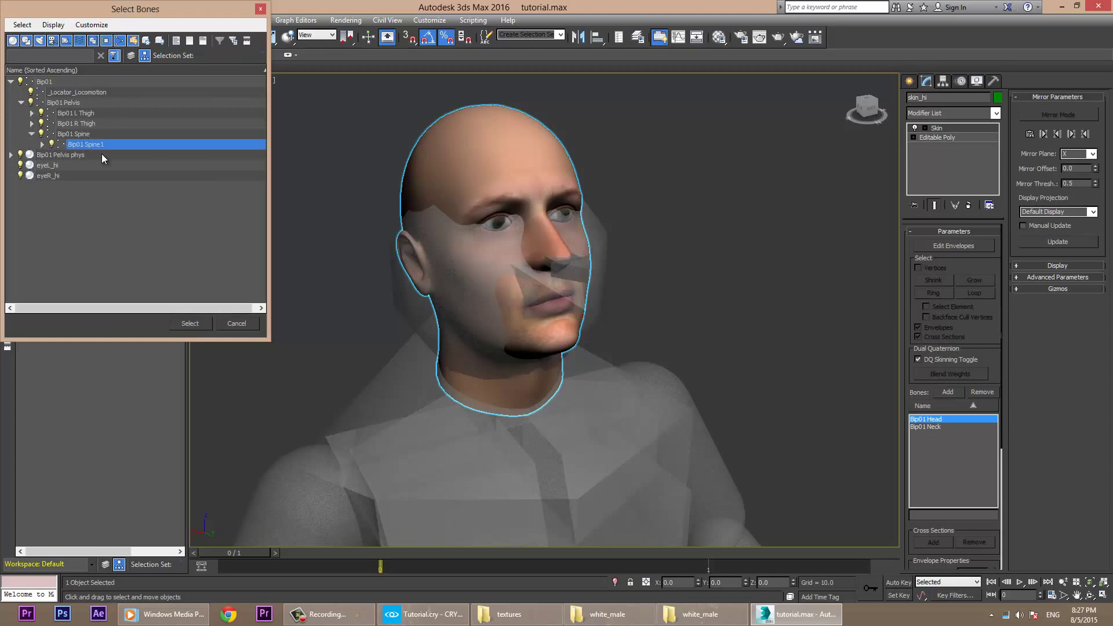
pyautogui.click(191, 324)
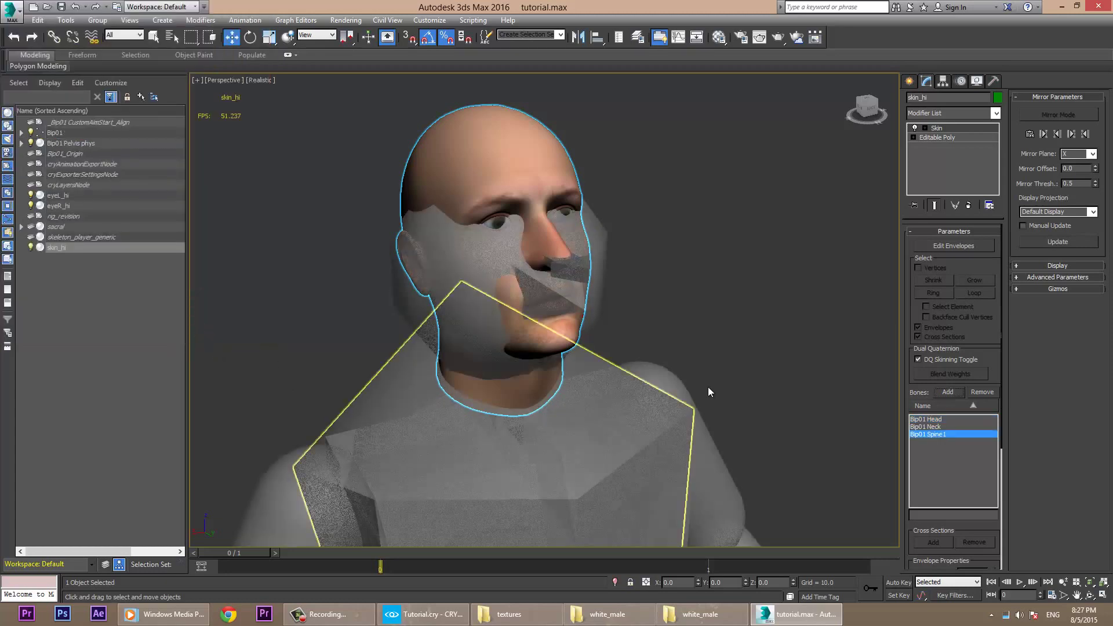
# Test the head's skinning by rotating the Bip01 Head bone in the viewport, and undo the rotation.
pyautogui.click(584, 371)
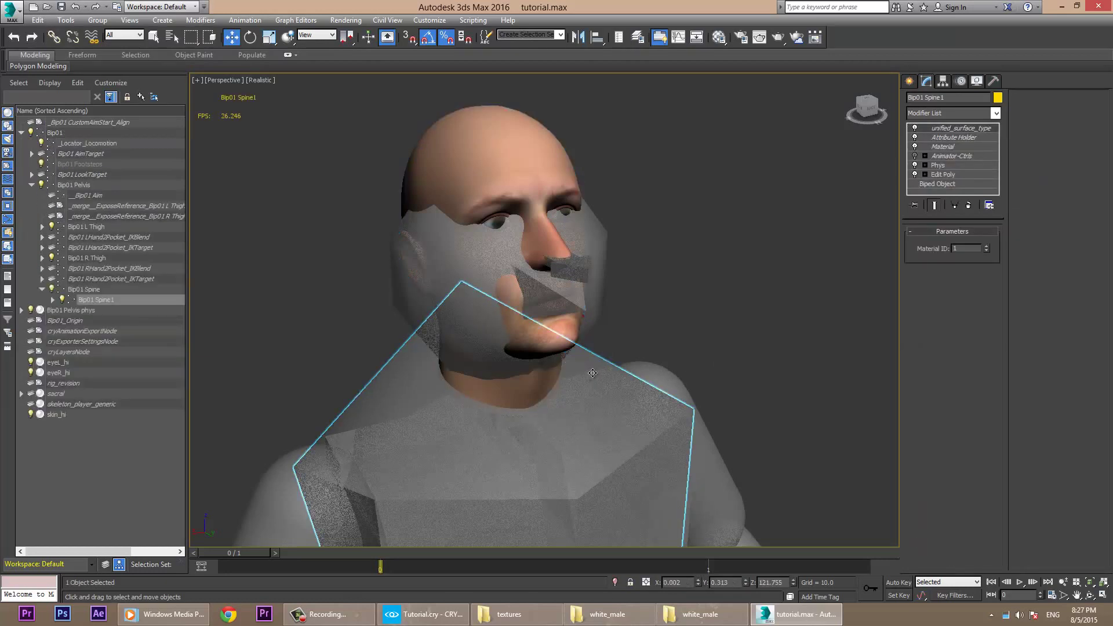
pyautogui.click(679, 312)
pyautogui.click(580, 272)
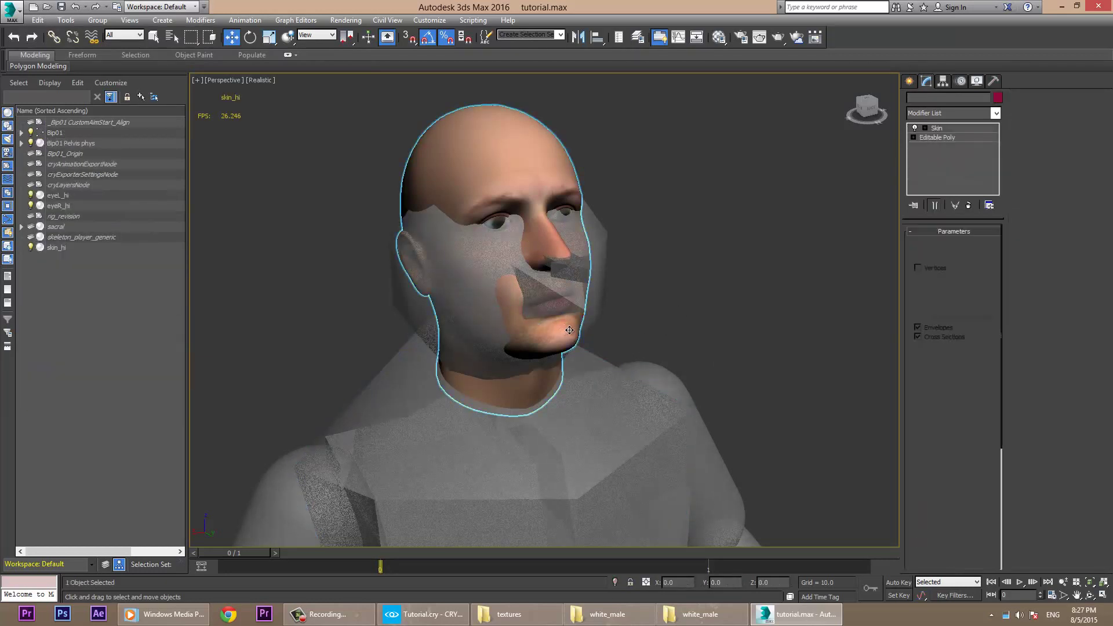
pyautogui.moveTo(597, 319); pyautogui.dragTo(619, 287, button='middle')
pyautogui.click(613, 331)
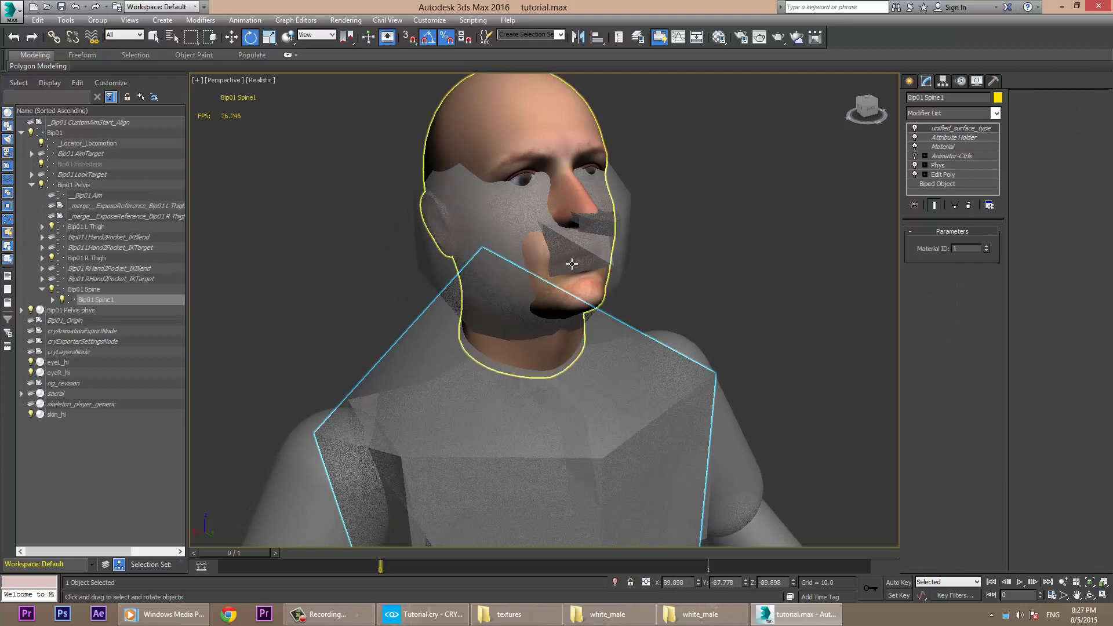
pyautogui.click(480, 265)
pyautogui.press('e')
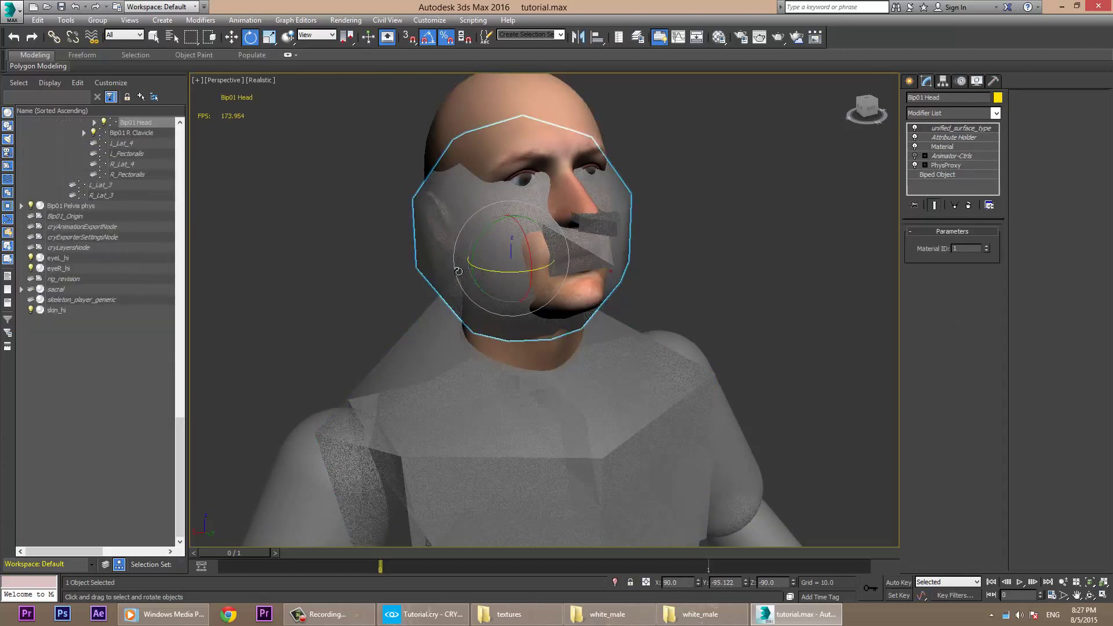
pyautogui.moveTo(492, 272); pyautogui.dragTo(638, 256)
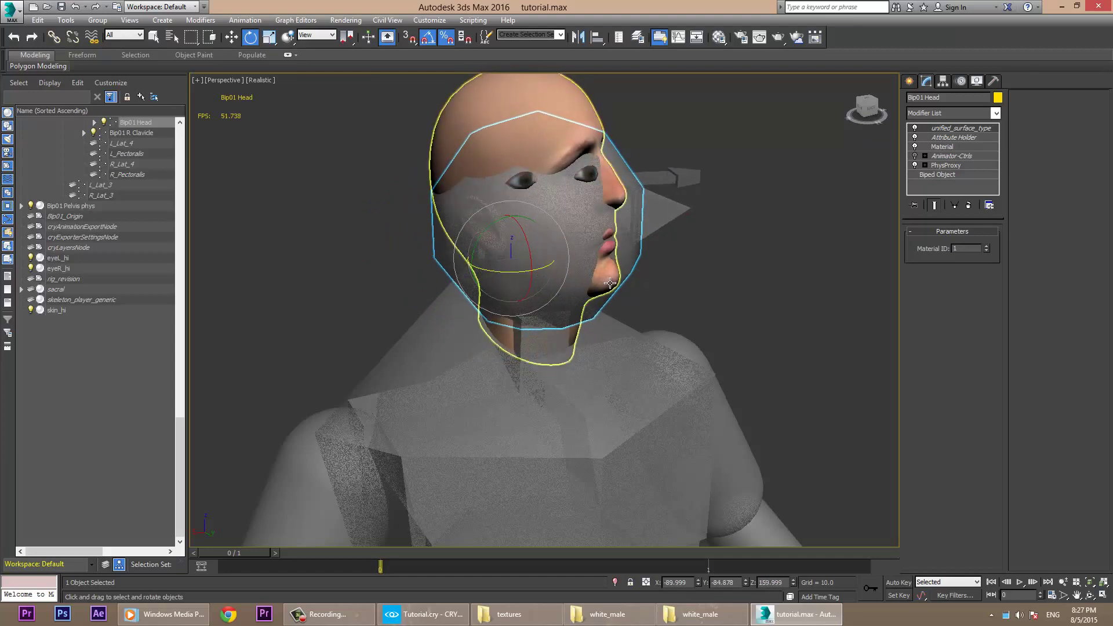
pyautogui.moveTo(806, 290); pyautogui.dragTo(551, 300, button='middle')
pyautogui.hotkey('ctrl', 'z')
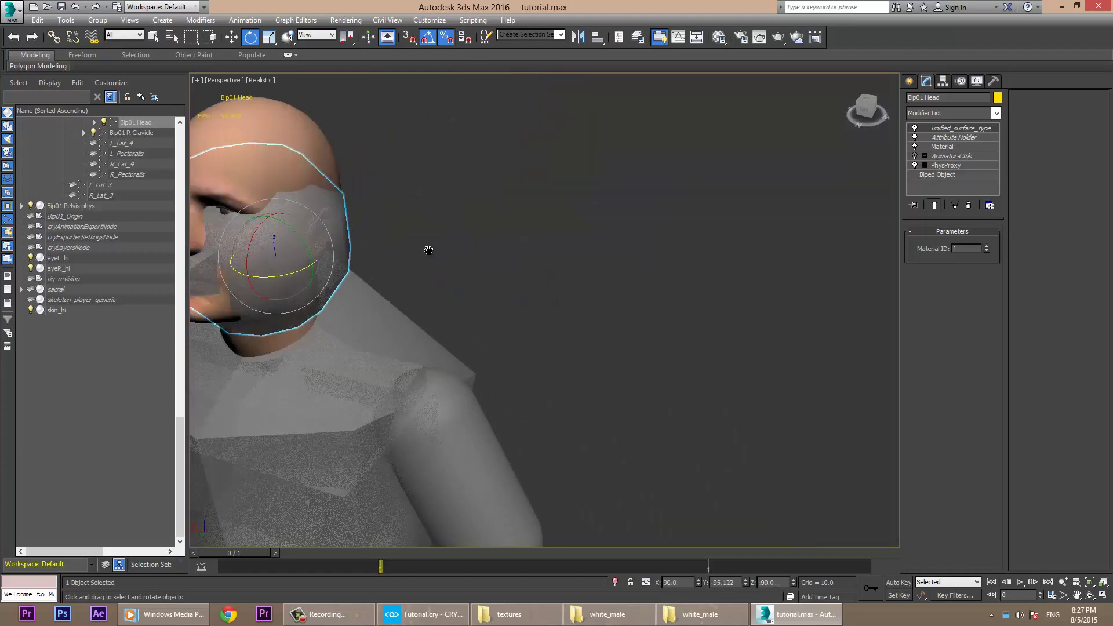
# Check the object covering the mouth and the Bip01 Head bone by selecting each one in the viewport.
pyautogui.moveTo(427, 249); pyautogui.dragTo(554, 252, button='middle')
pyautogui.click(650, 242)
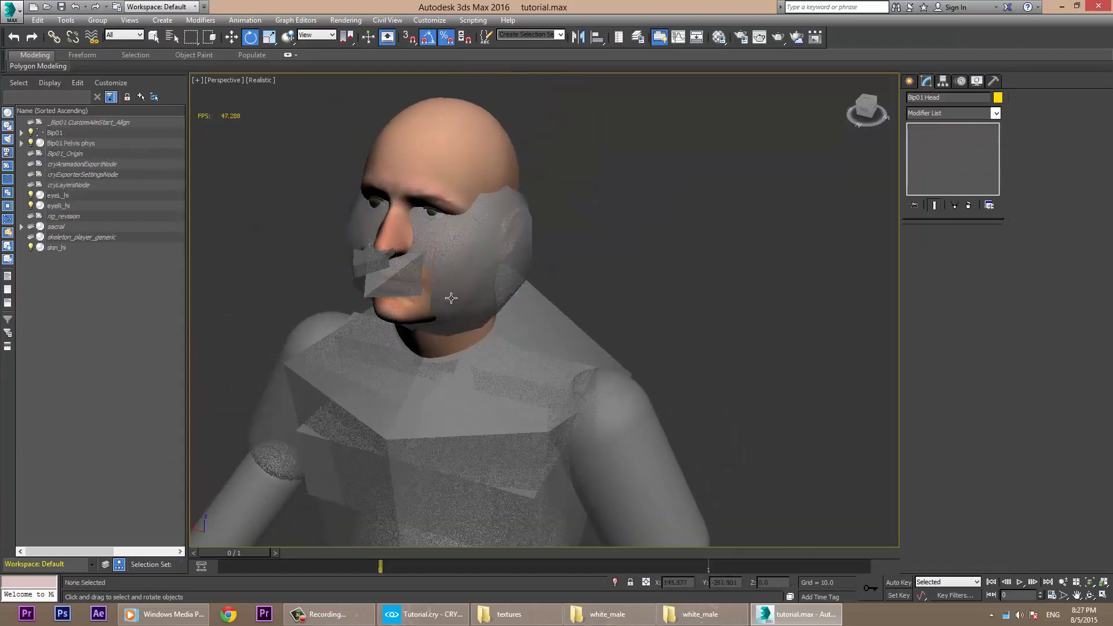
pyautogui.click(396, 281)
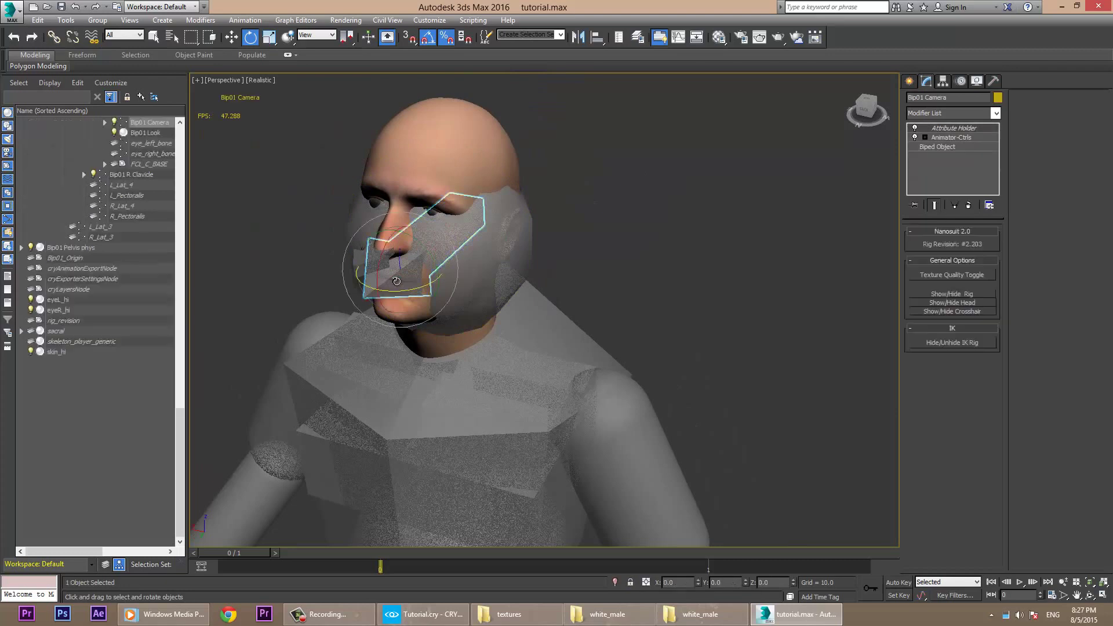
pyautogui.click(526, 243)
pyautogui.moveTo(496, 276); pyautogui.dragTo(510, 286)
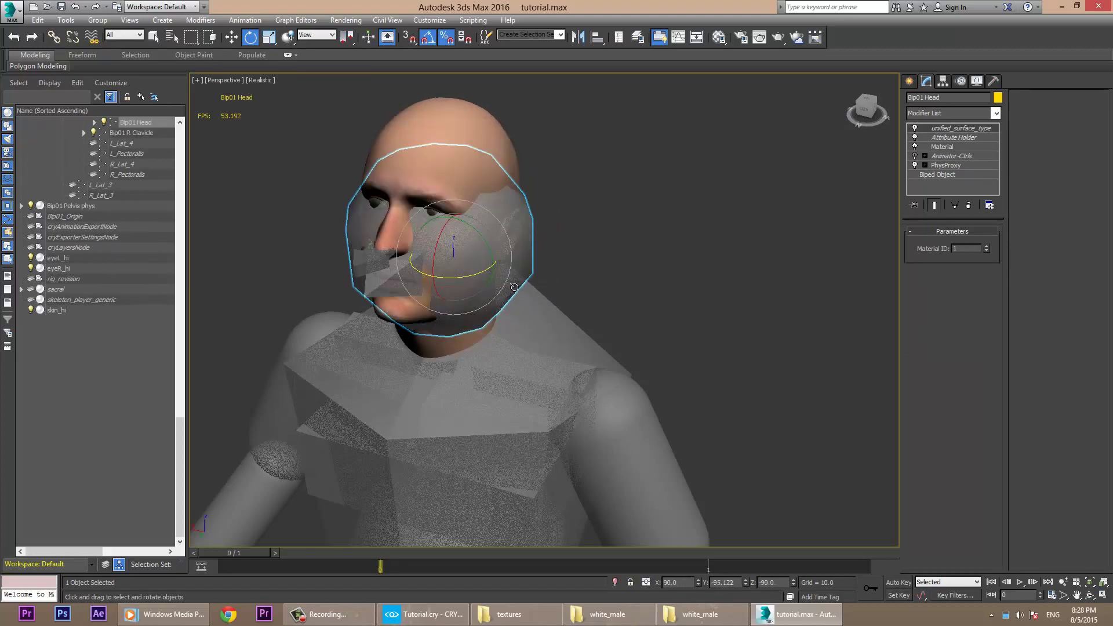
pyautogui.moveTo(403, 267); pyautogui.dragTo(384, 354, button='middle')
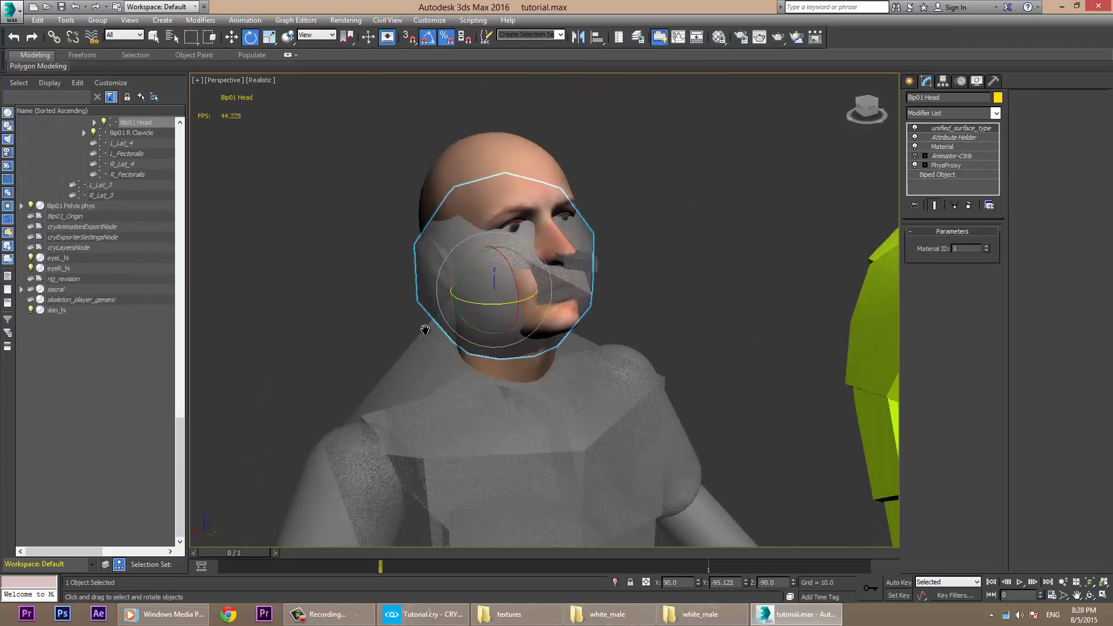
# Select the skin_hi head, open the CryENGINE3 Exporter utility and remove skeleton_player_generic from its geometry export list.
pyautogui.click(646, 277)
pyautogui.click(644, 204)
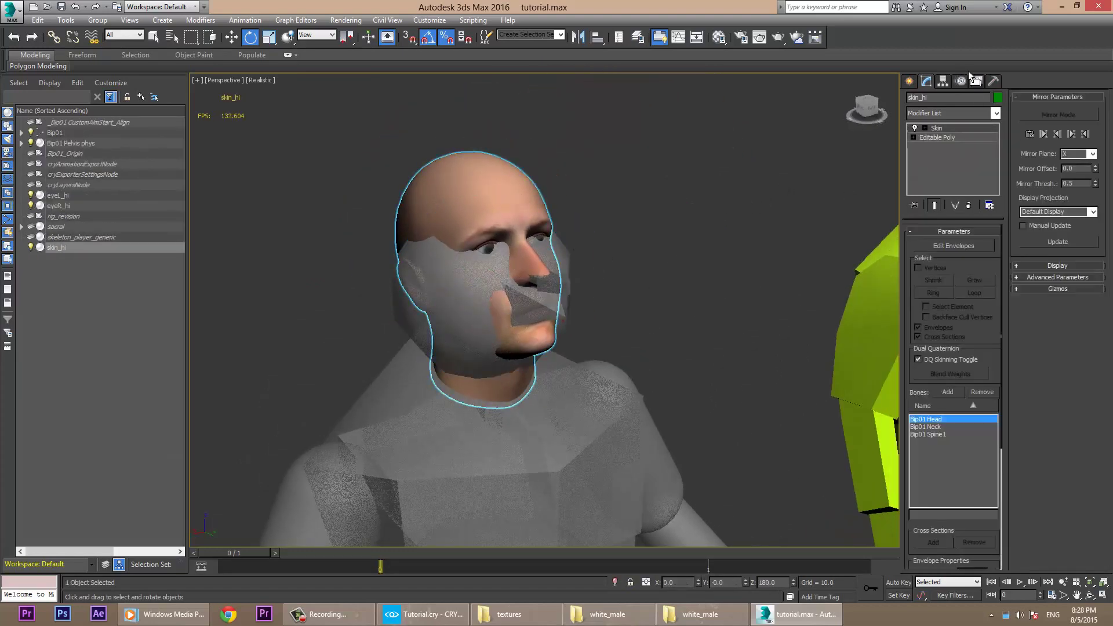
pyautogui.click(993, 80)
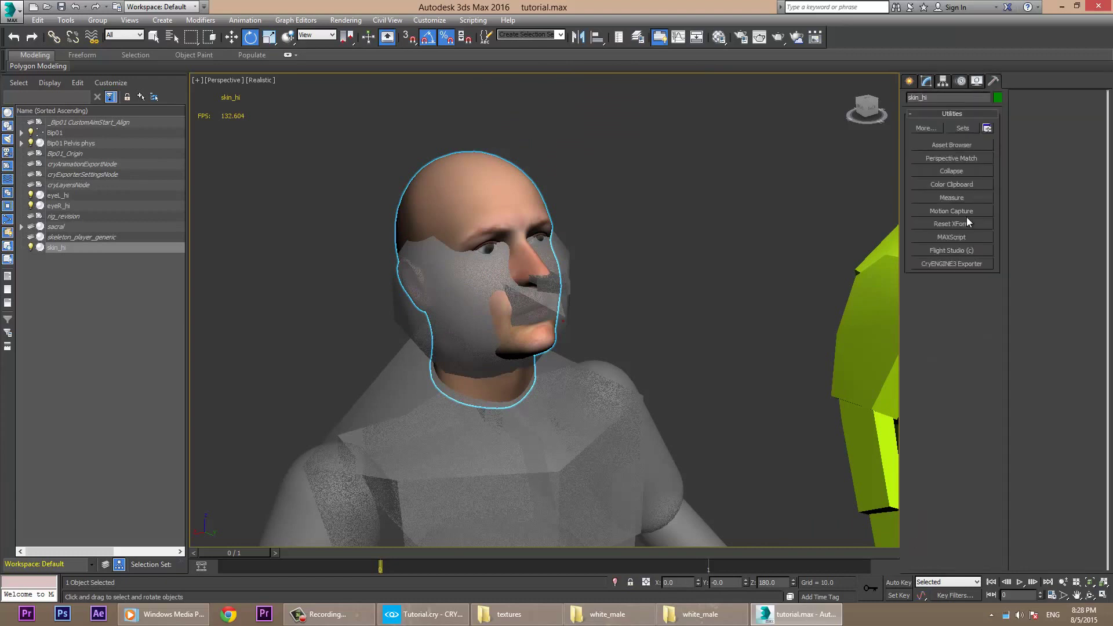
pyautogui.click(962, 264)
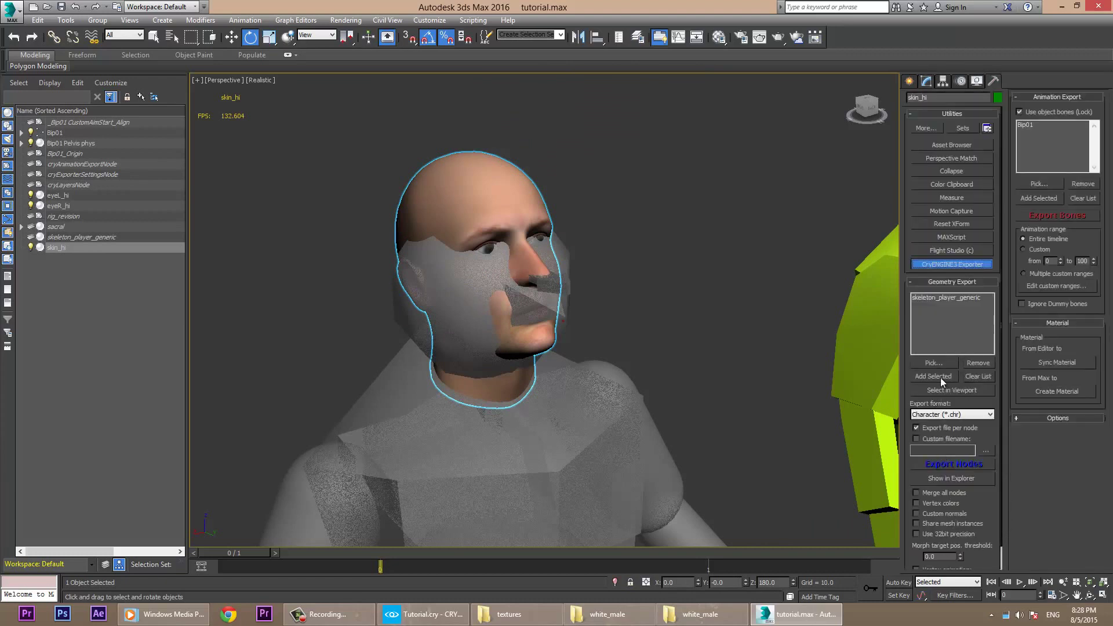
pyautogui.click(950, 299)
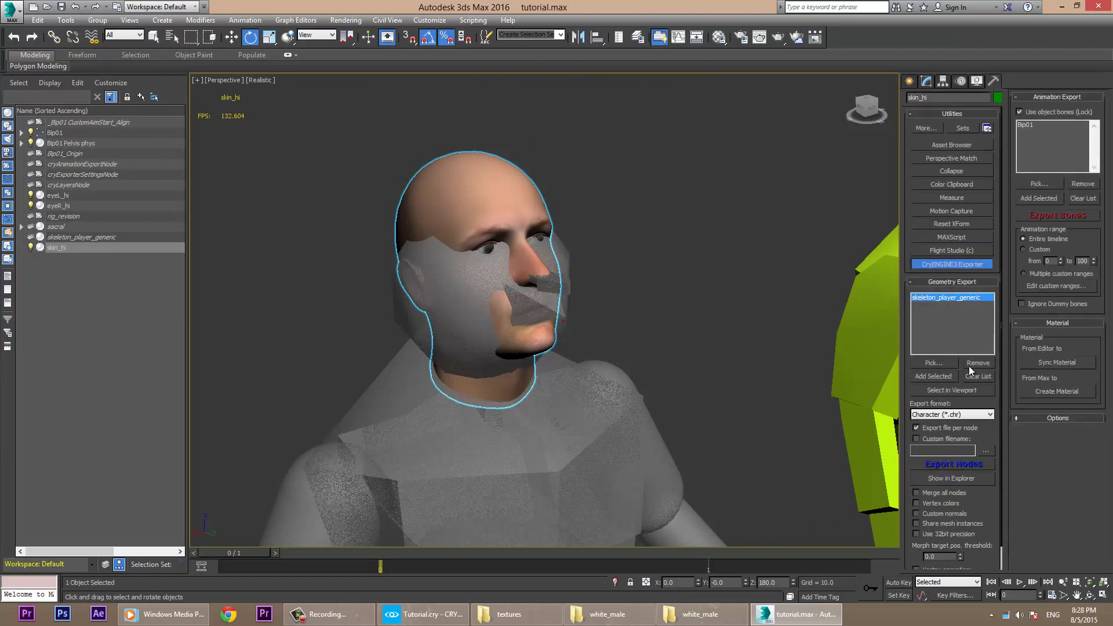
pyautogui.click(970, 364)
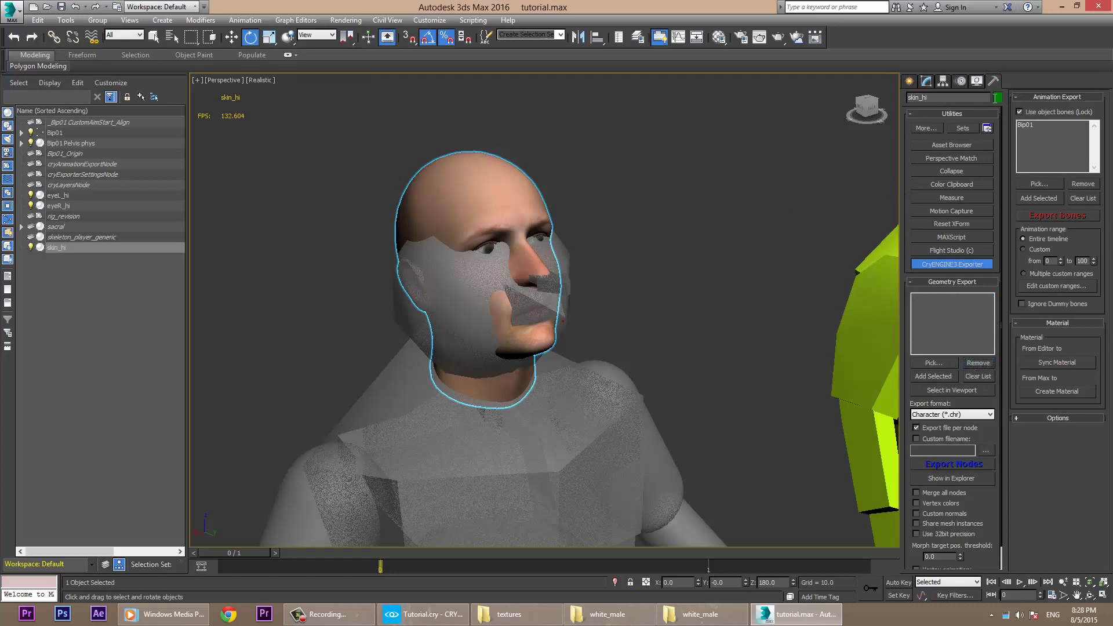
# Rename the skin_hi head mesh to head_tut and add it to the geometry export list.
pyautogui.click(927, 98)
pyautogui.write('head_tut')
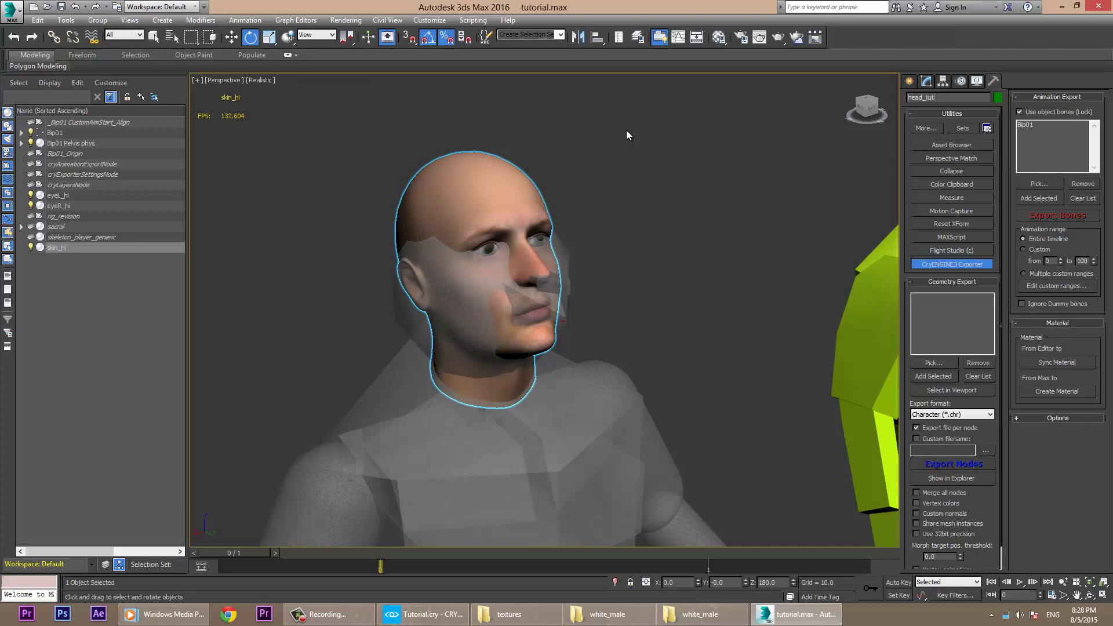
pyautogui.press('Return')
pyautogui.click(932, 377)
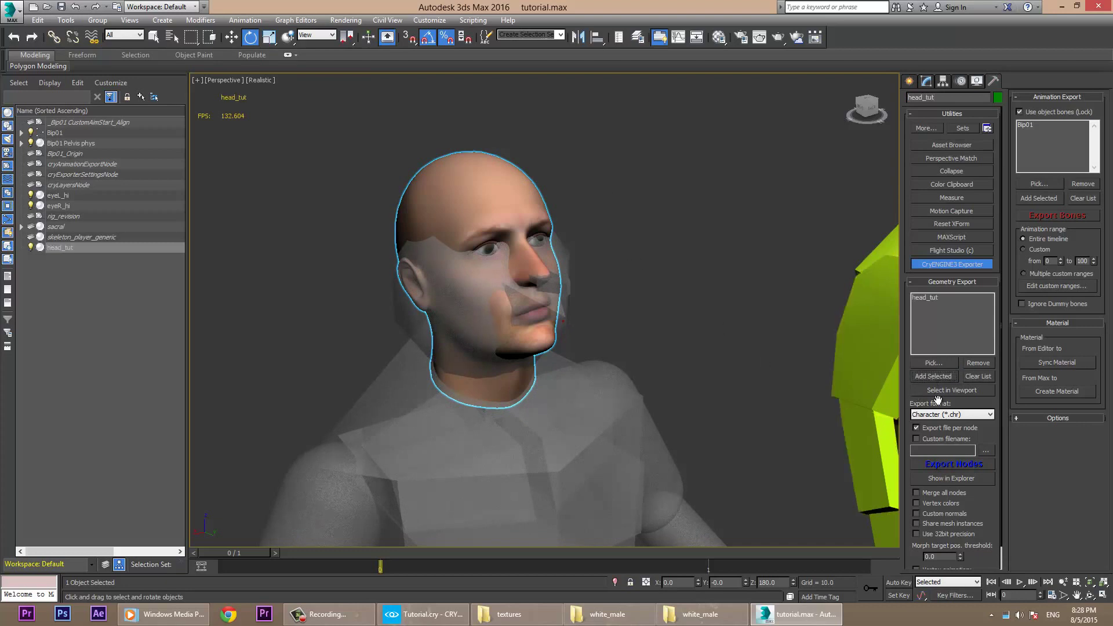
# Set the export format to Character Skin (*.skin) with the custom filename head_tut in the char_test folder, and export the node.
pyautogui.click(966, 416)
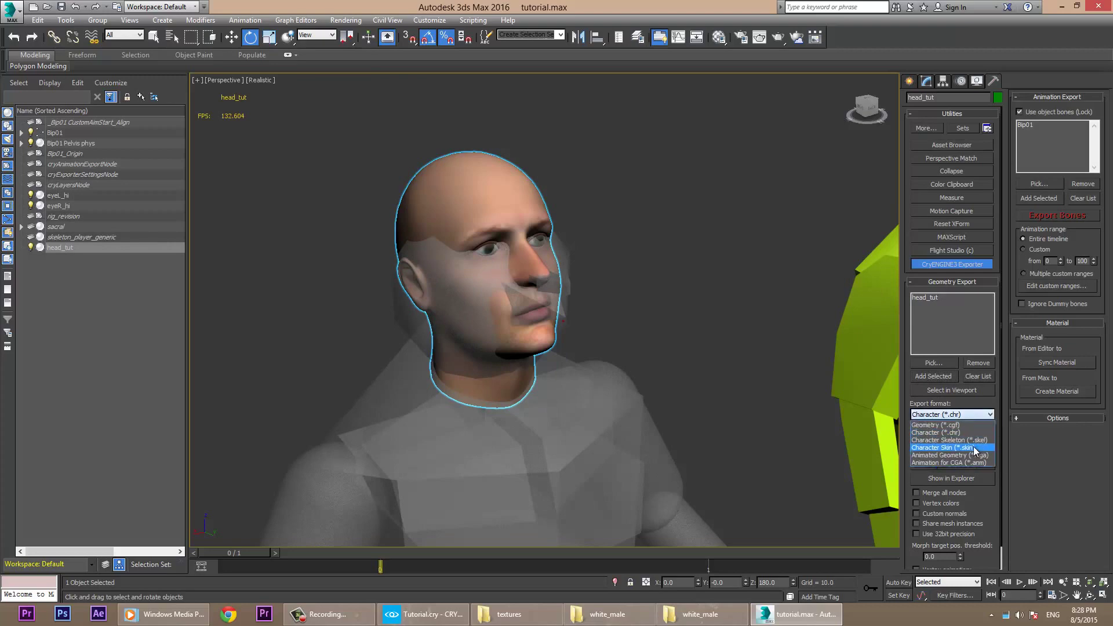
pyautogui.click(969, 432)
pyautogui.click(985, 452)
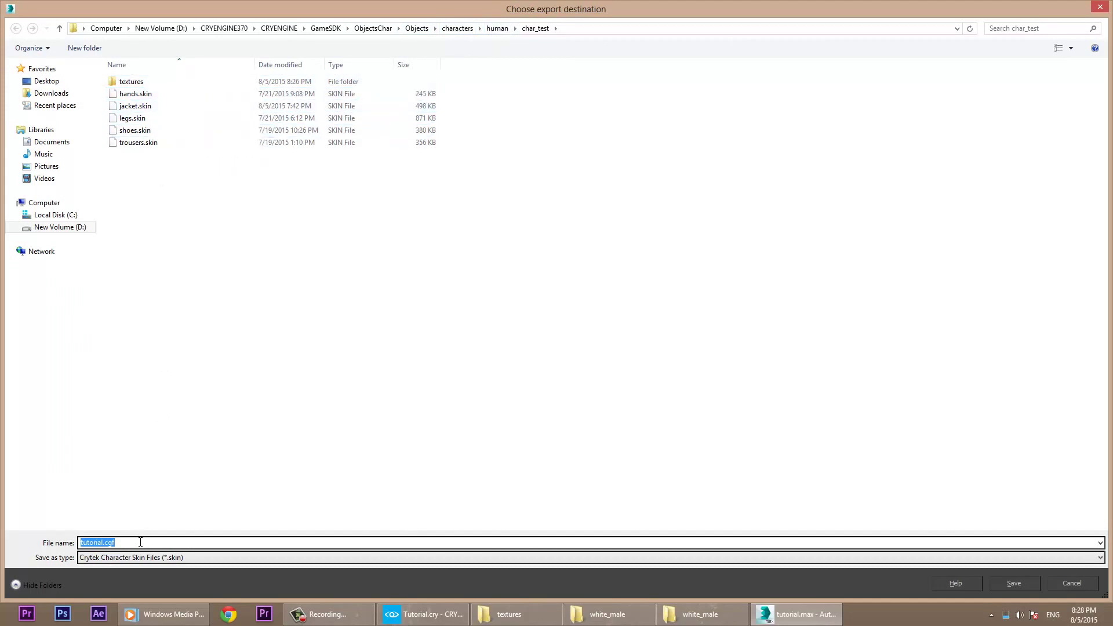
pyautogui.write('head_tut')
pyautogui.press('Return')
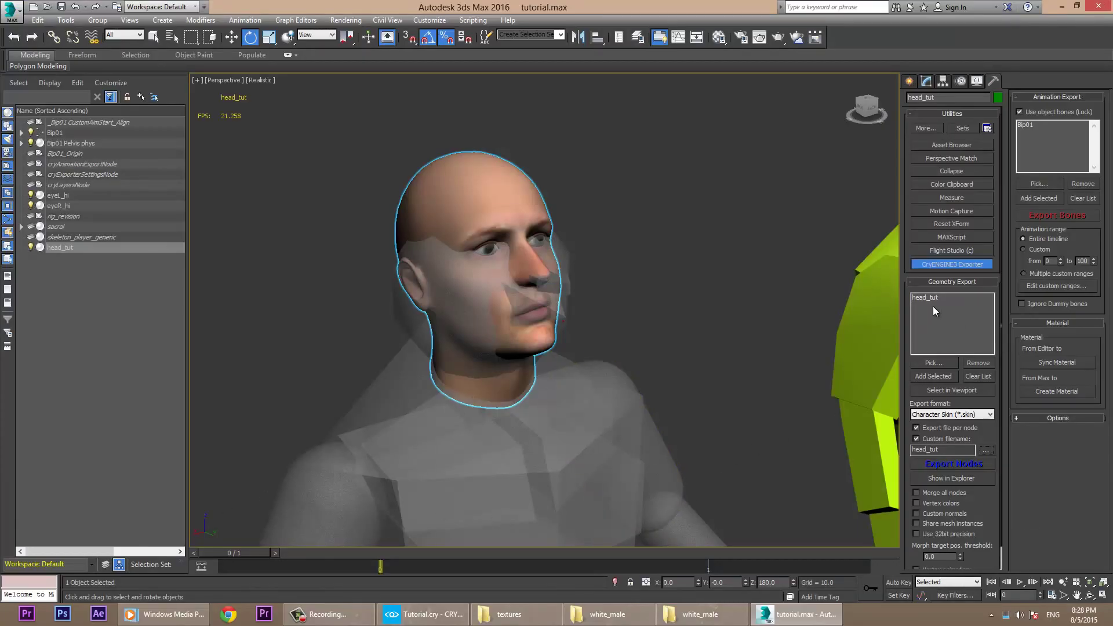
pyautogui.click(968, 465)
# Rename the head's Texture3 material to head_tut and close the material editor.
pyautogui.moveTo(672, 381); pyautogui.dragTo(666, 342, button='middle')
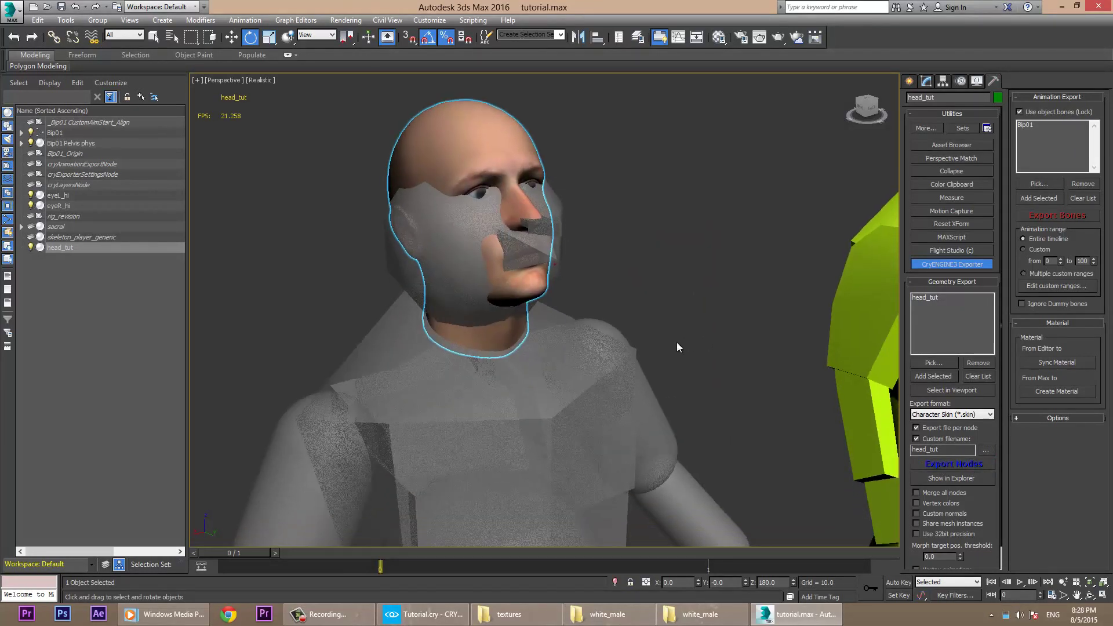
pyautogui.press('m')
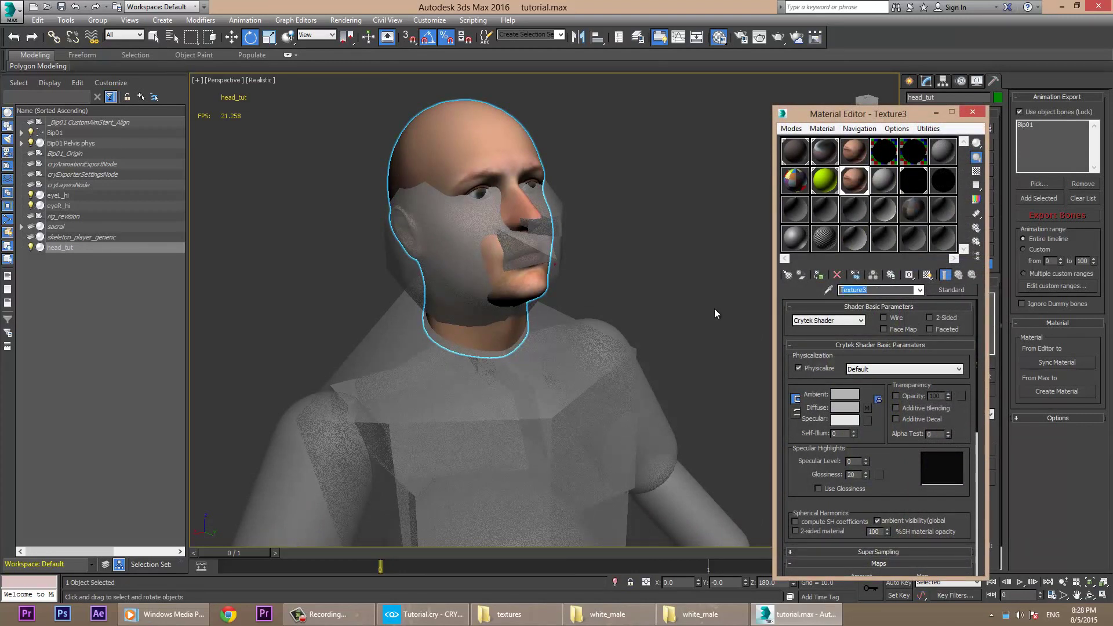
pyautogui.write('head')
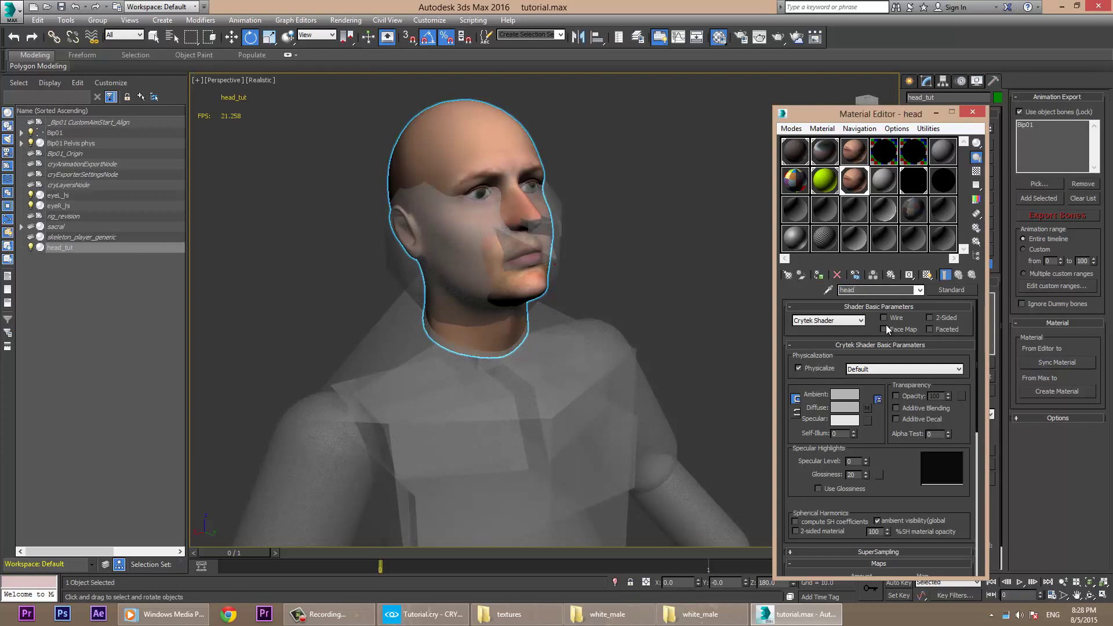
pyautogui.write('_tut')
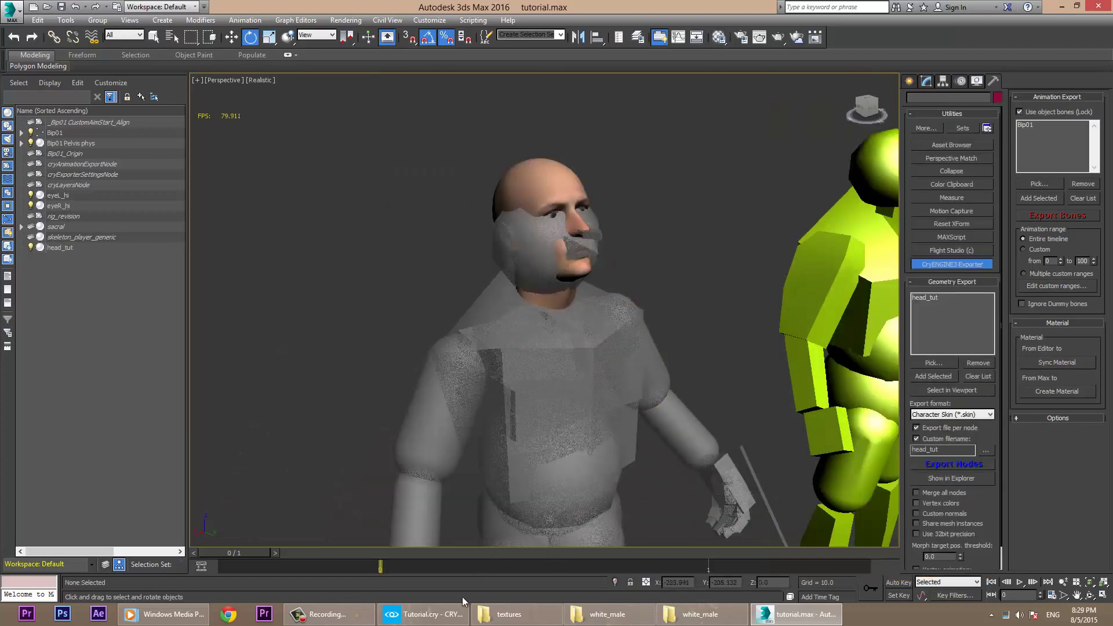
# Switch to CRYENGINE Sandbox, place a Human entity from the AI Characters on the dirt road and lower it to about Z 32.02.
pyautogui.click(440, 614)
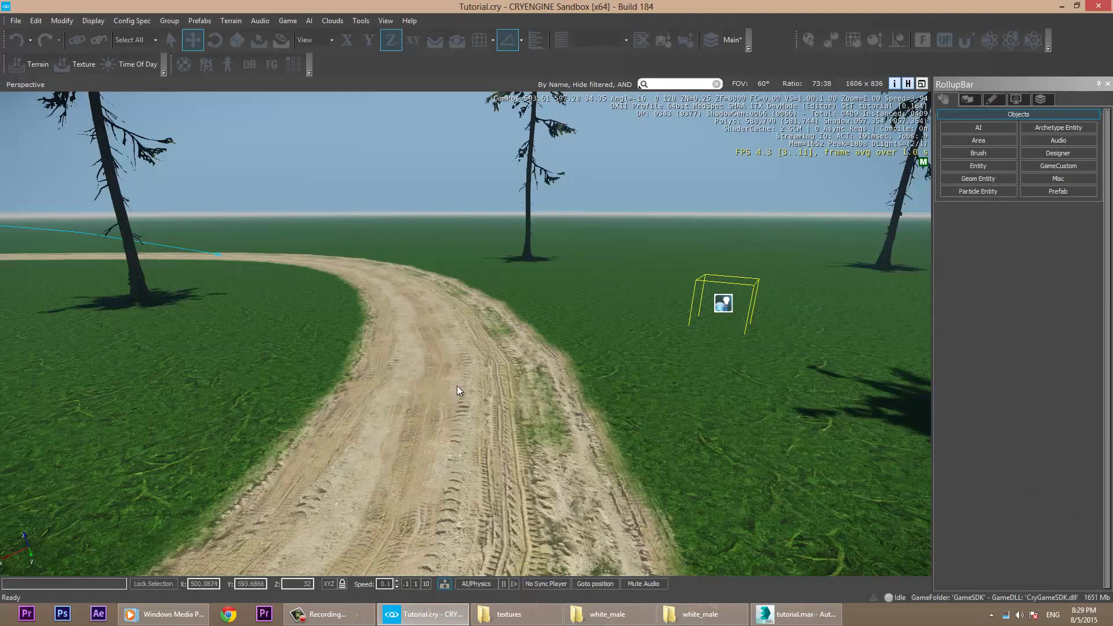
pyautogui.scroll(5, 470, 377)
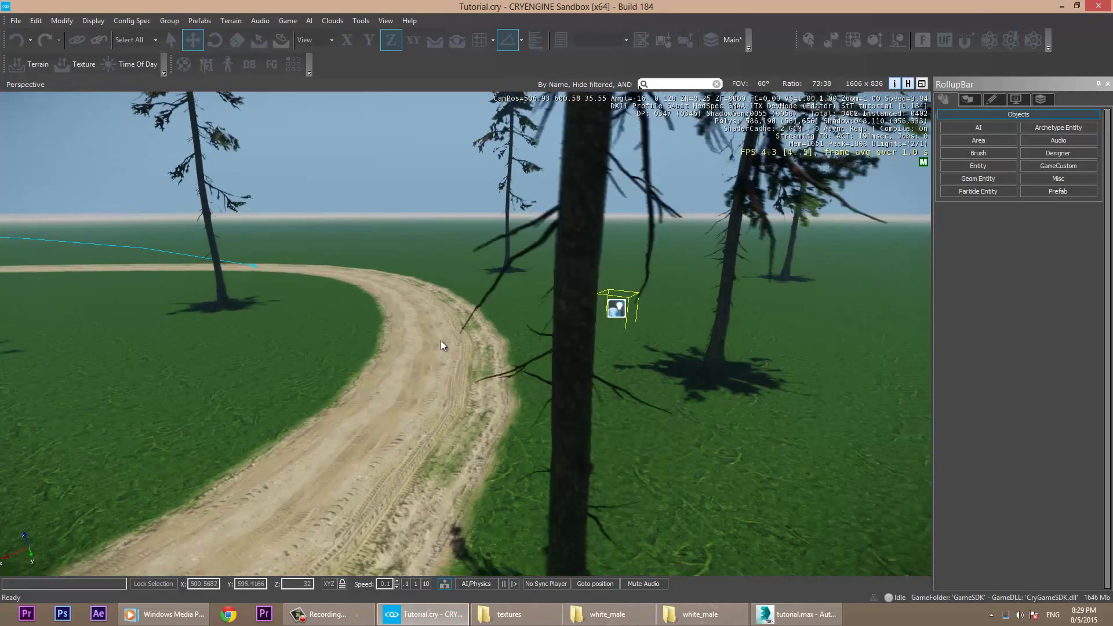
pyautogui.moveTo(440, 324)
pyautogui.mouseDown(button='right')
pyautogui.moveTo(462, 329)
pyautogui.moveTo(390, 343)
pyautogui.moveTo(349, 318)
pyautogui.moveTo(345, 335)
pyautogui.moveTo(354, 309)
pyautogui.moveTo(449, 336)
pyautogui.mouseUp(button='right')
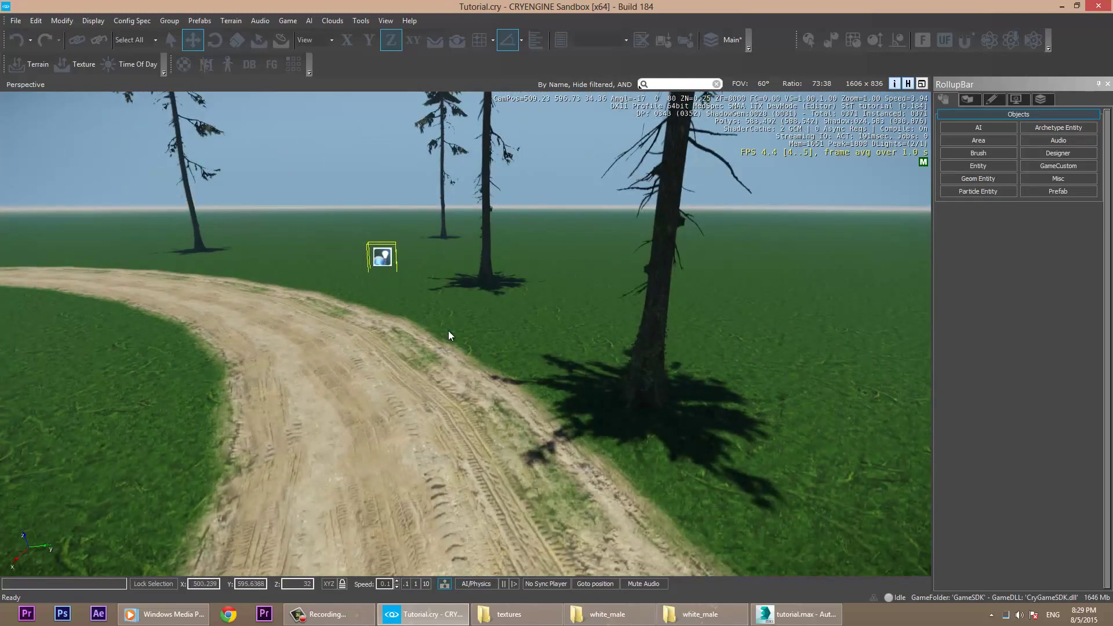
pyautogui.click(977, 166)
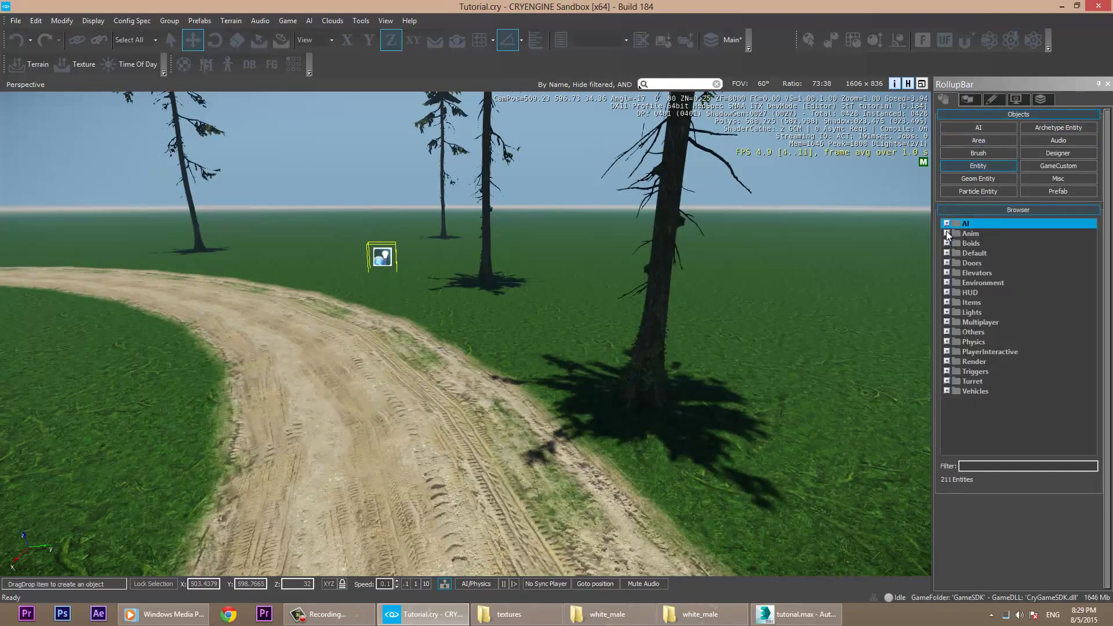
pyautogui.click(947, 226)
pyautogui.click(947, 255)
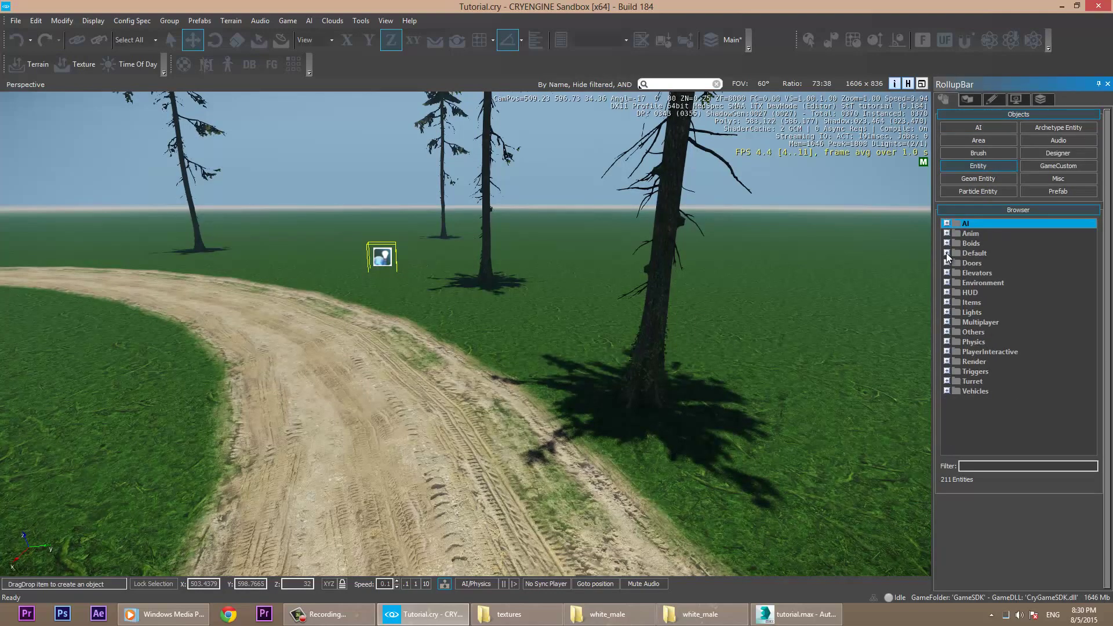
pyautogui.click(947, 224)
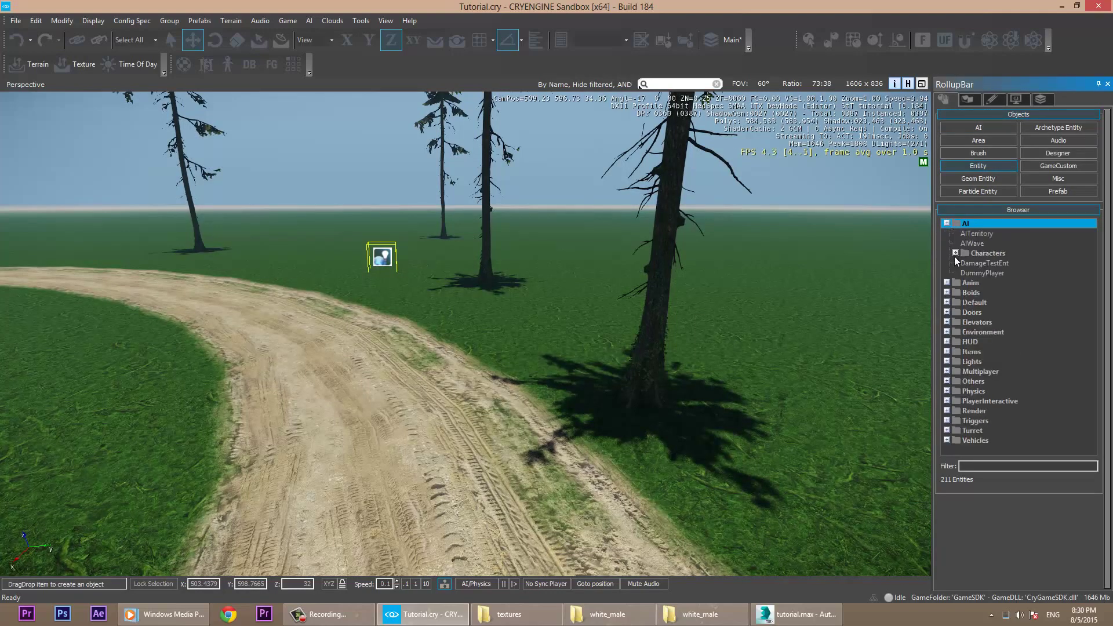
pyautogui.doubleClick(955, 255)
pyautogui.moveTo(976, 264); pyautogui.dragTo(394, 438)
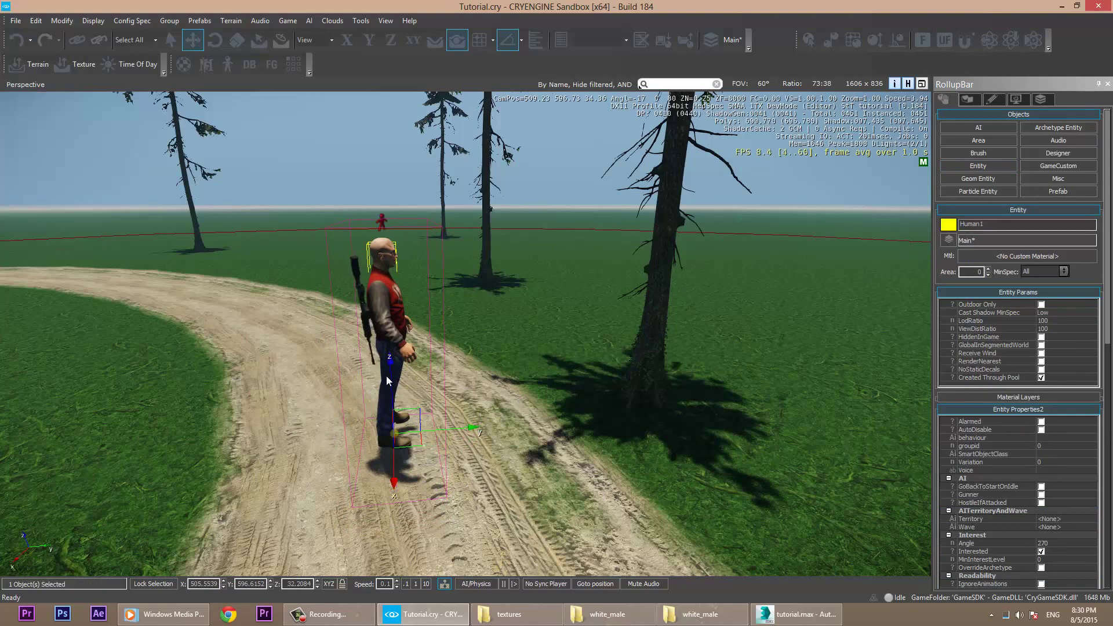
pyautogui.moveTo(387, 376); pyautogui.dragTo(391, 391)
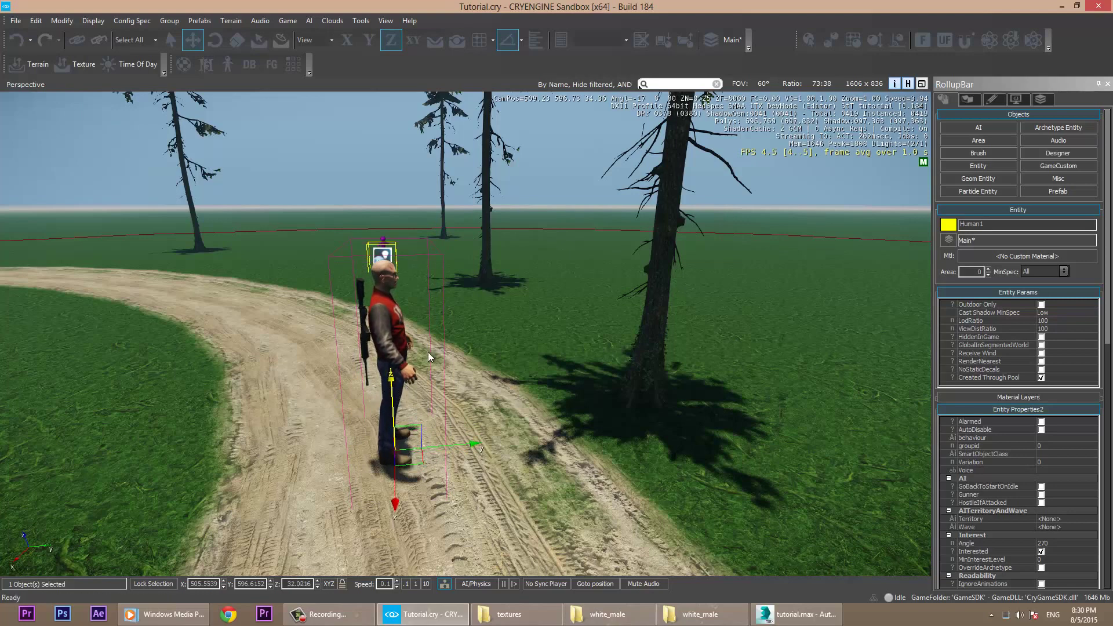
# Examine the placed human character from the front and up close.
pyautogui.scroll(2, 464, 336)
pyautogui.keyDown('alt'); pyautogui.moveTo(528, 311); pyautogui.dragTo(480, 583, button='middle'); pyautogui.keyUp('alt')
pyautogui.keyDown('alt'); pyautogui.moveTo(457, 522); pyautogui.dragTo(441, 422, button='middle'); pyautogui.keyUp('alt')
pyautogui.moveTo(440, 382); pyautogui.dragTo(461, 388, button='right')
pyautogui.moveTo(495, 377); pyautogui.dragTo(452, 376, button='middle')
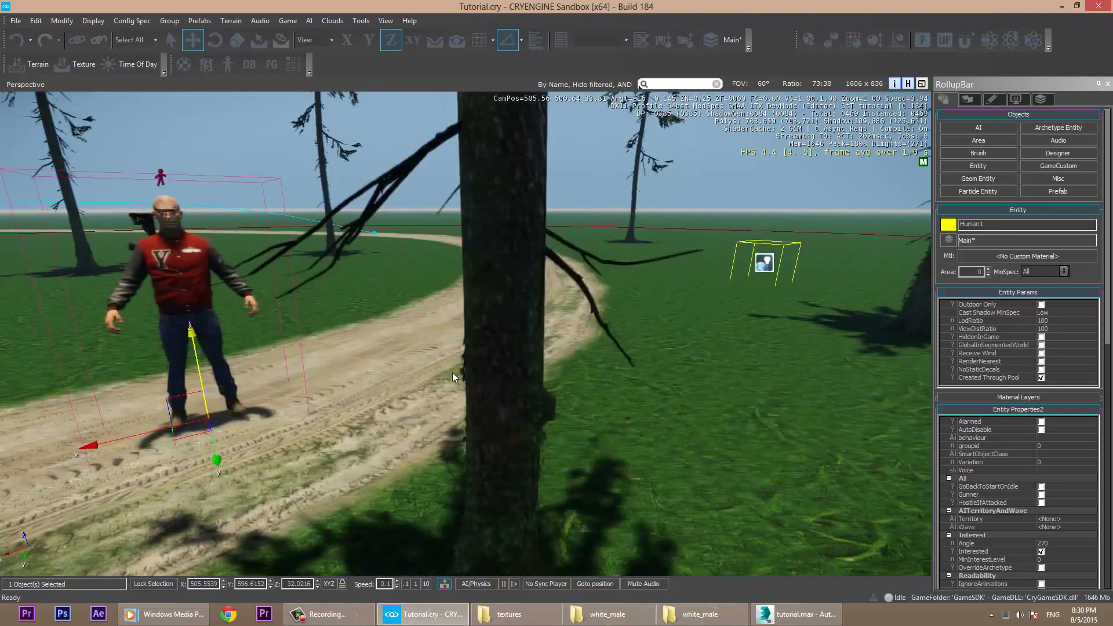
pyautogui.scroll(3, 419, 374)
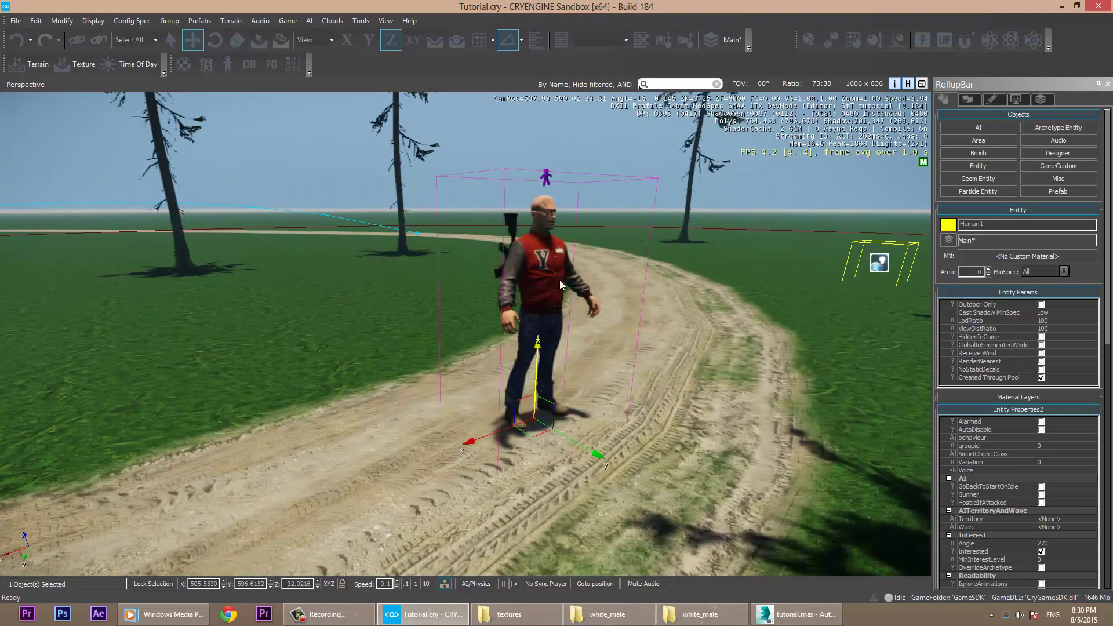
pyautogui.scroll(3, 559, 280)
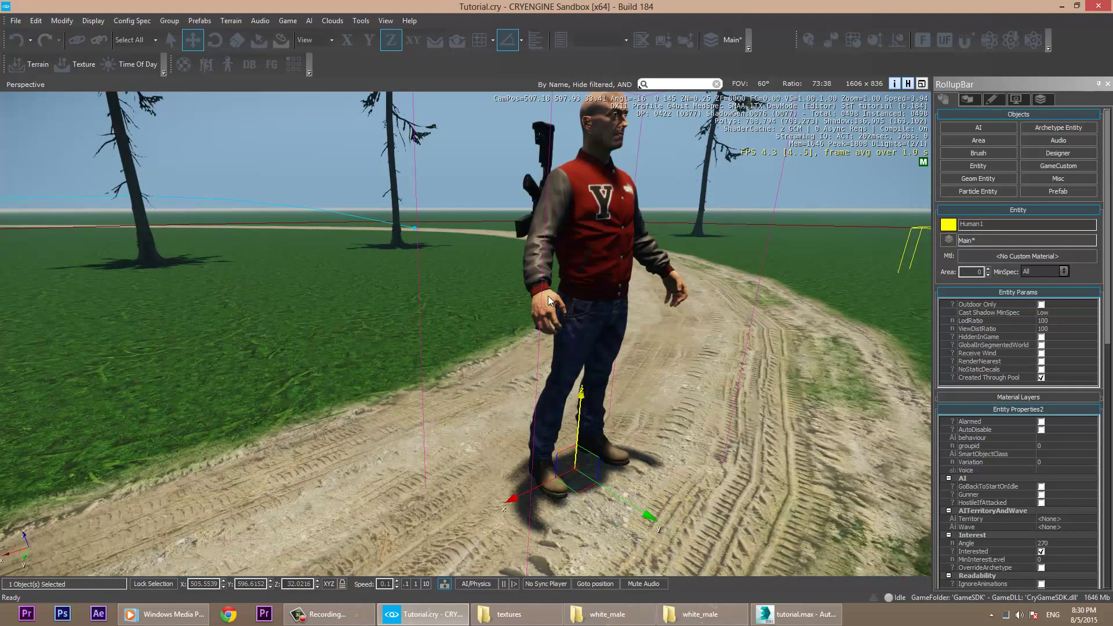
pyautogui.scroll(-2, 548, 296)
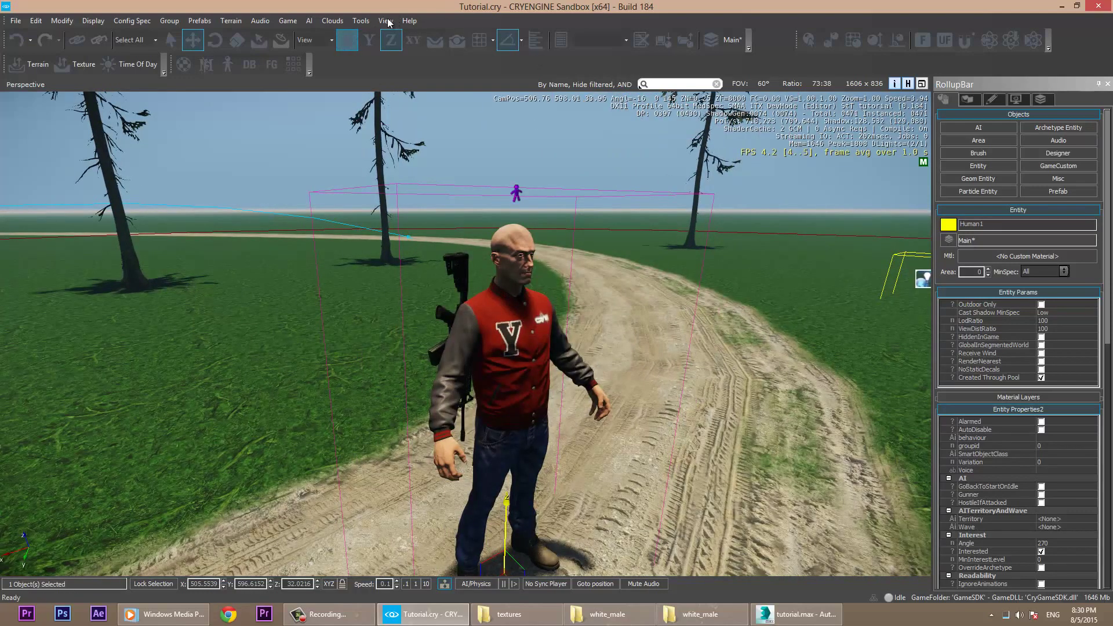
# Open the Character Editor (Deprecated).
pyautogui.click(360, 21)
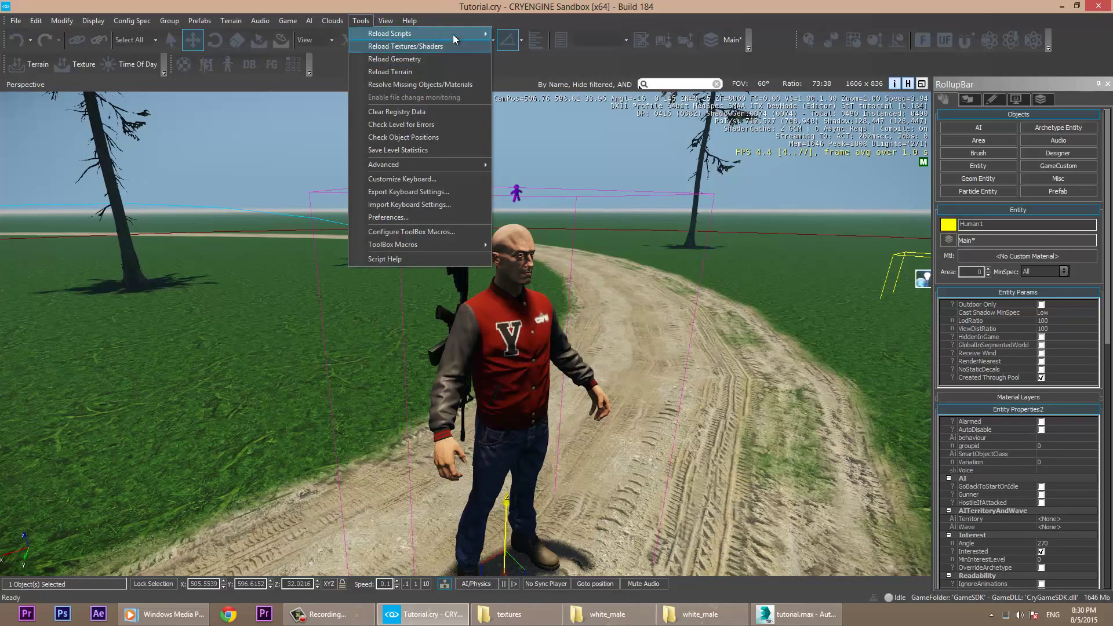
pyautogui.moveTo(454, 33)
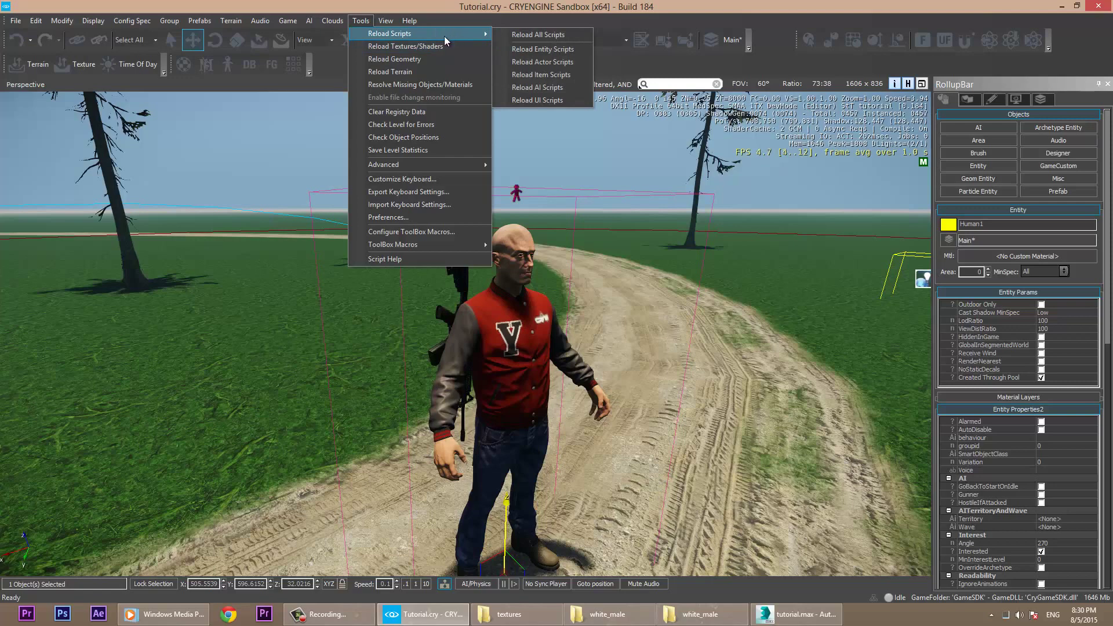
pyautogui.moveTo(386, 21)
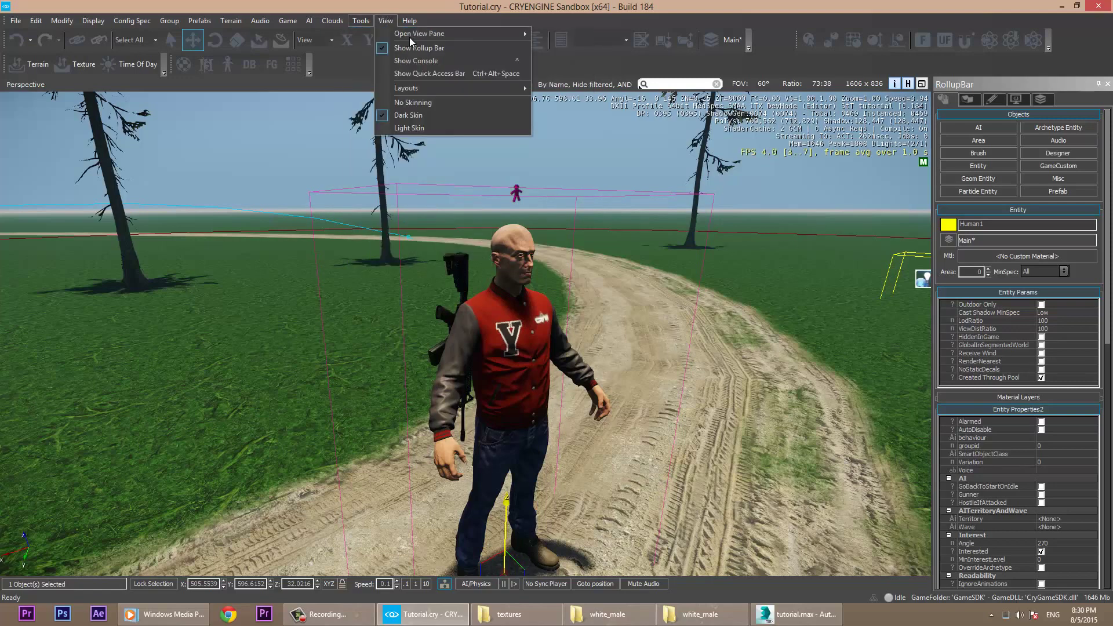
pyautogui.moveTo(409, 37)
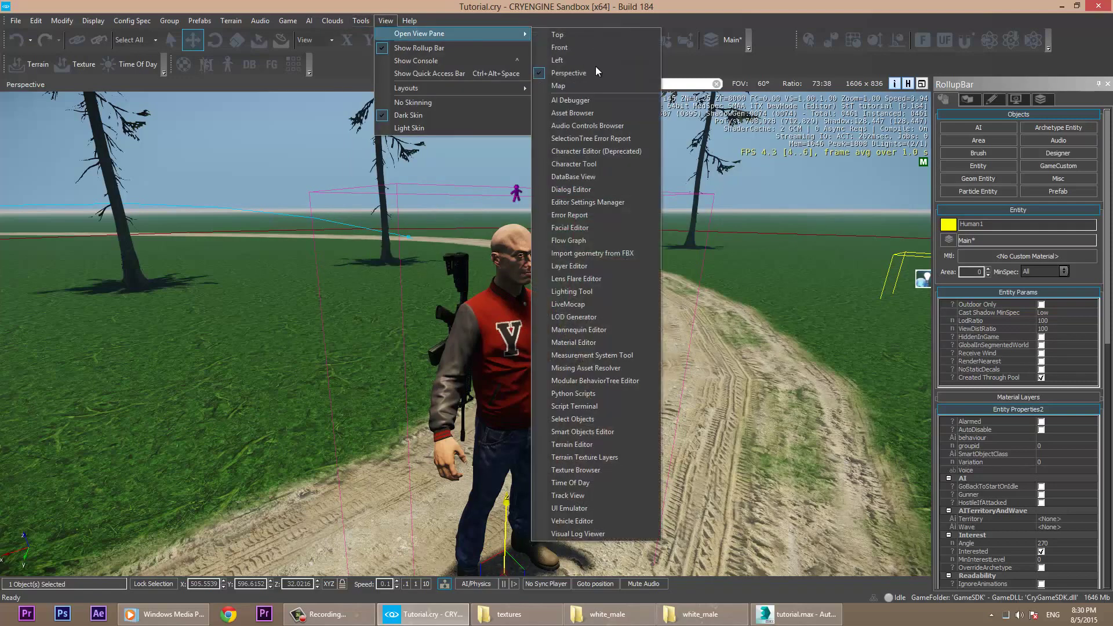
pyautogui.click(617, 151)
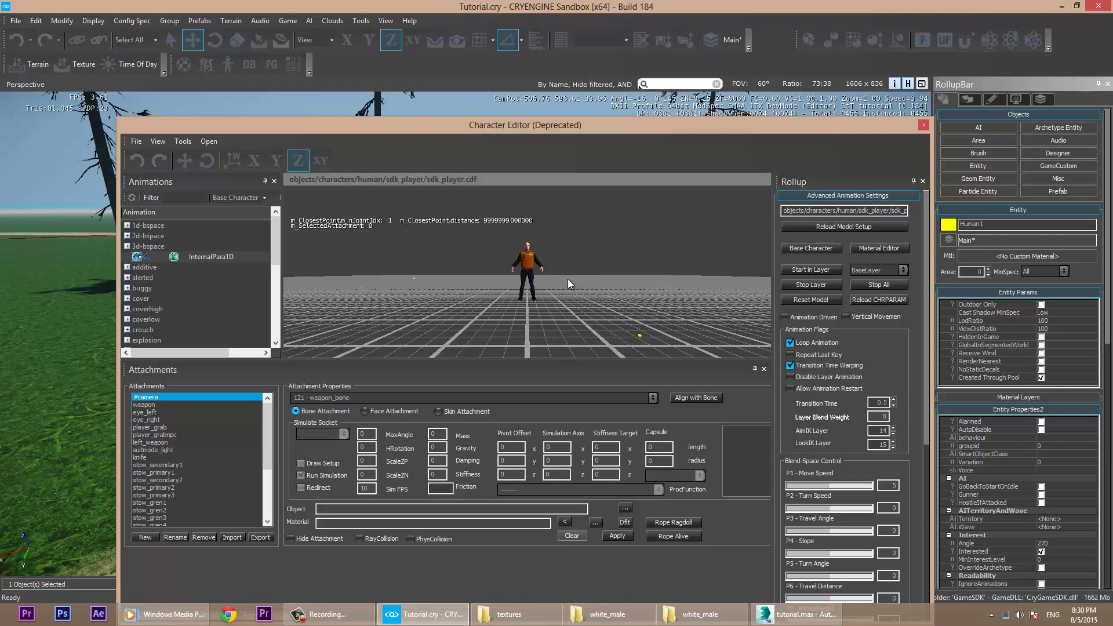
# Examine the sdk_player model's head and upper body in the character preview.
pyautogui.scroll(5, 576, 261)
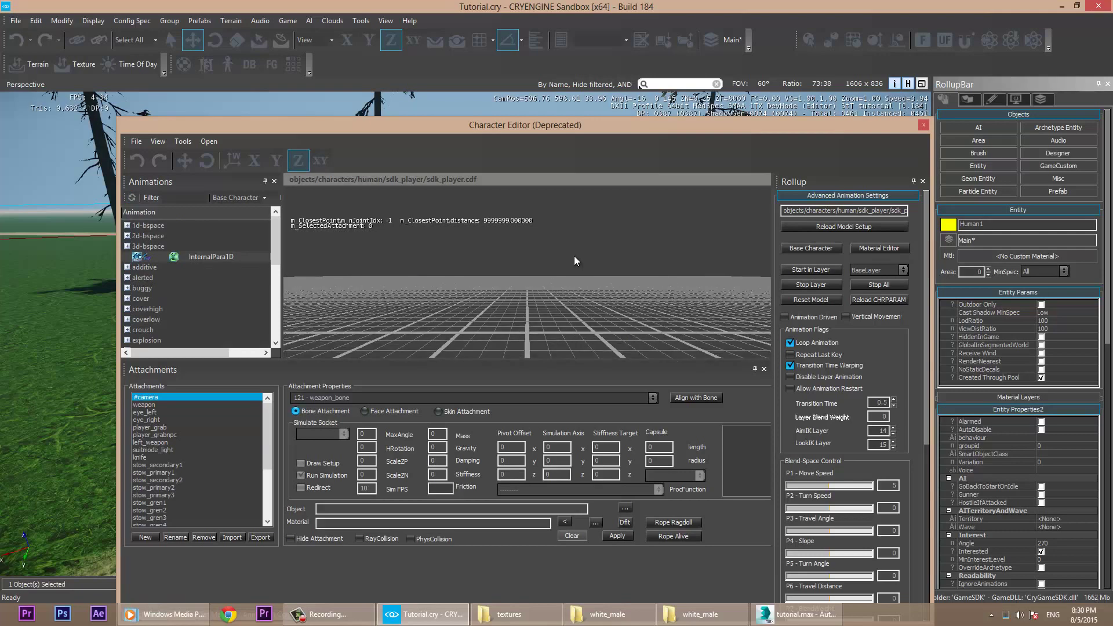
pyautogui.scroll(-5, 574, 256)
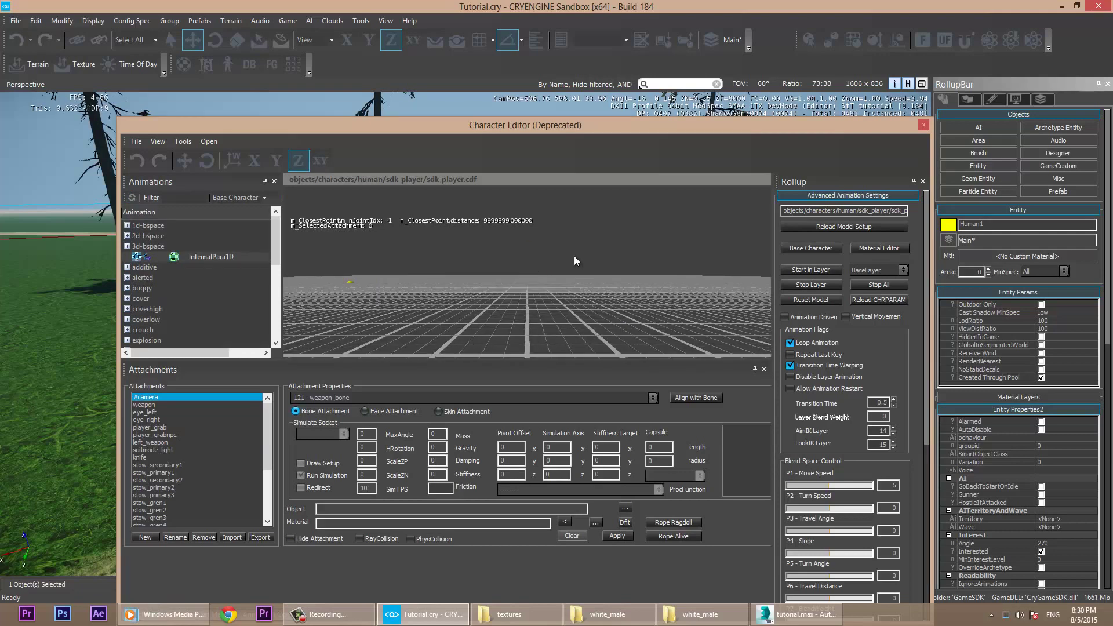
pyautogui.scroll(5, 565, 265)
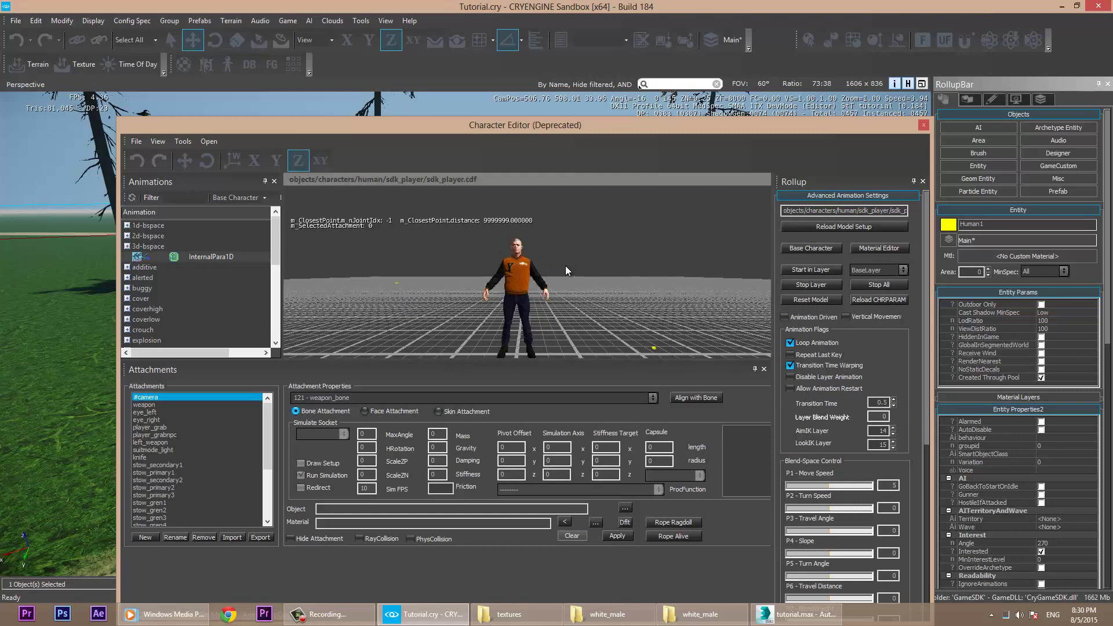
pyautogui.scroll(-5, 565, 265)
pyautogui.scroll(5, 566, 265)
pyautogui.scroll(-3, 565, 266)
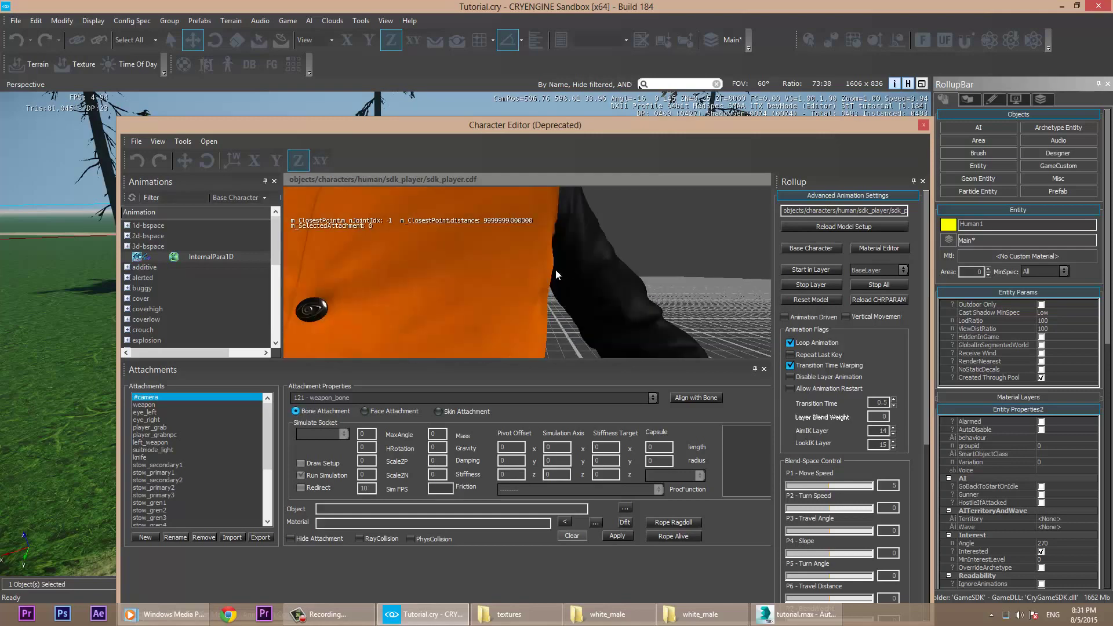
pyautogui.scroll(-2, 555, 269)
pyautogui.scroll(-3, 514, 252)
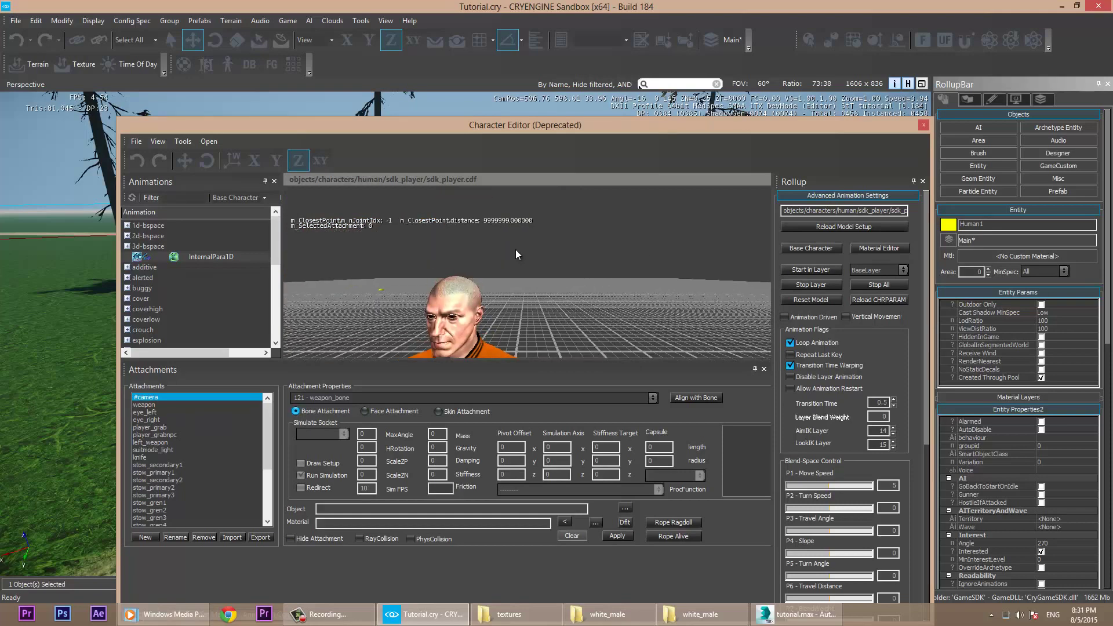
pyautogui.scroll(3, 515, 249)
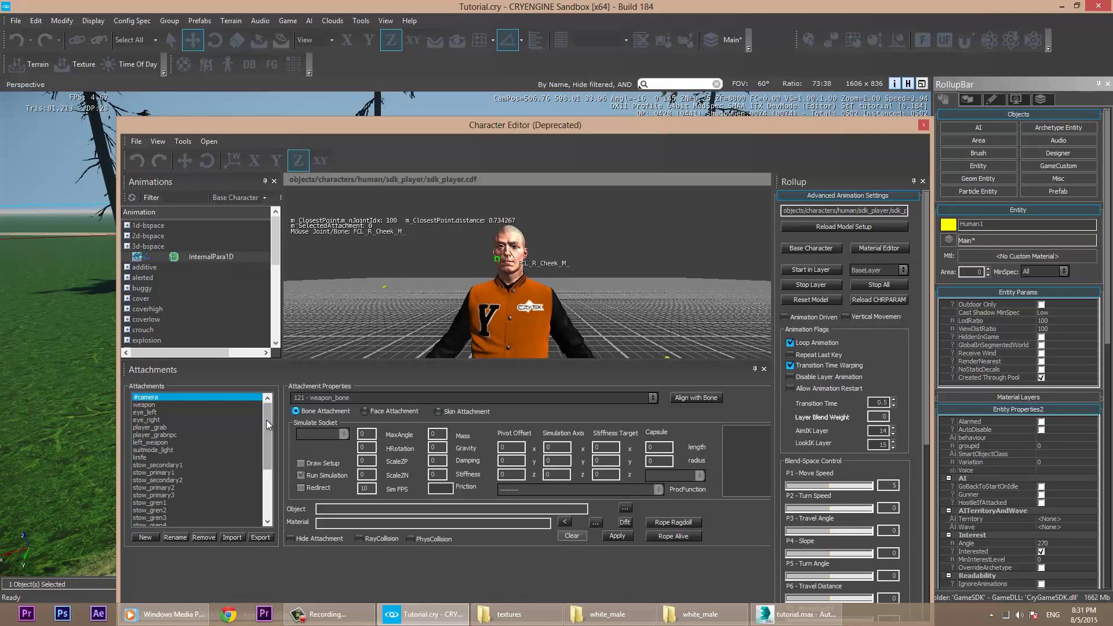
# Select the head skin attachment and browse to the characters/human/char_test folder for its object file.
pyautogui.moveTo(266, 422); pyautogui.dragTo(263, 508)
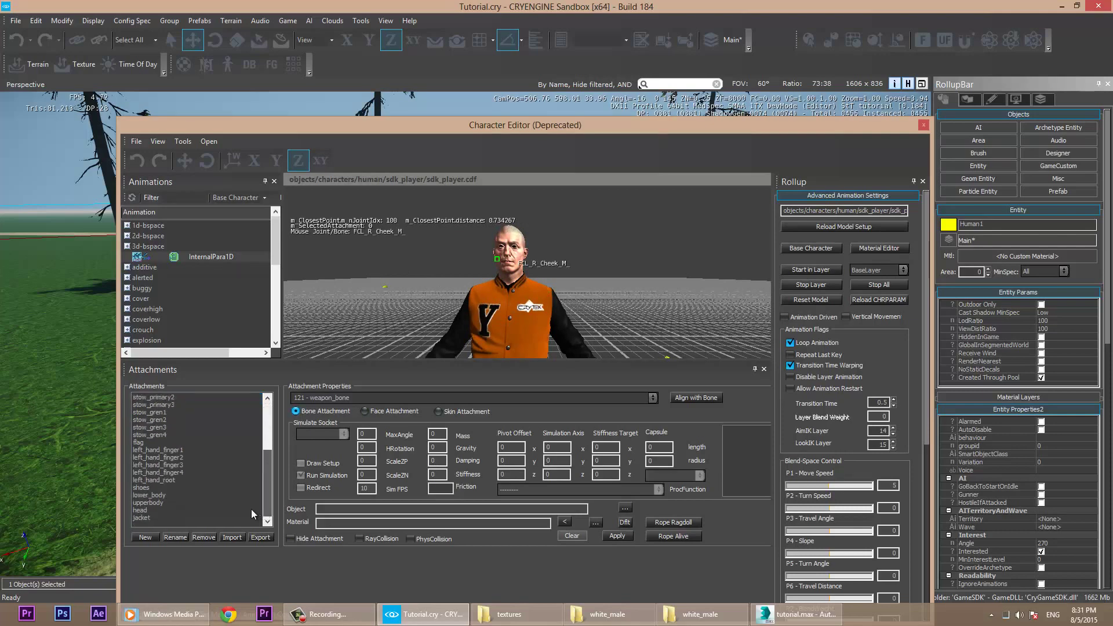
pyautogui.click(141, 510)
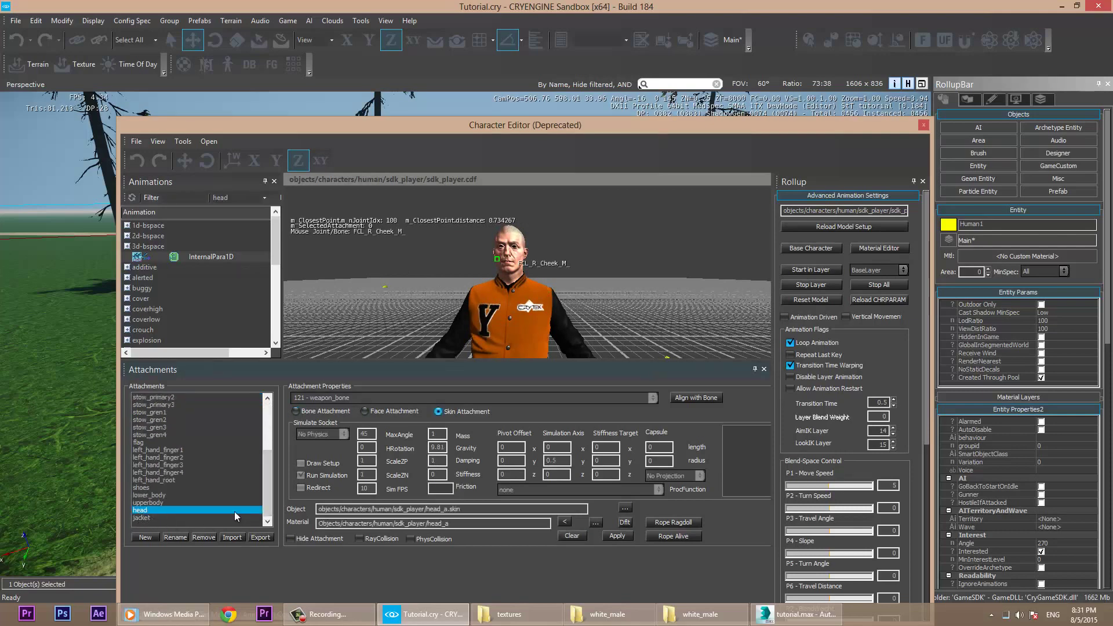
pyautogui.click(625, 508)
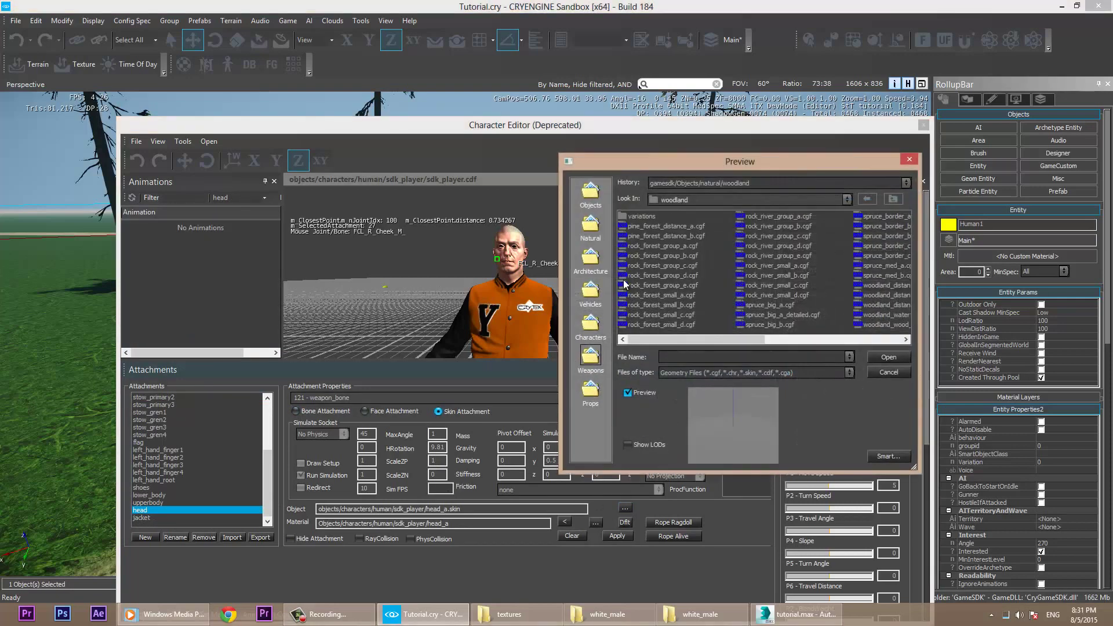
pyautogui.click(743, 182)
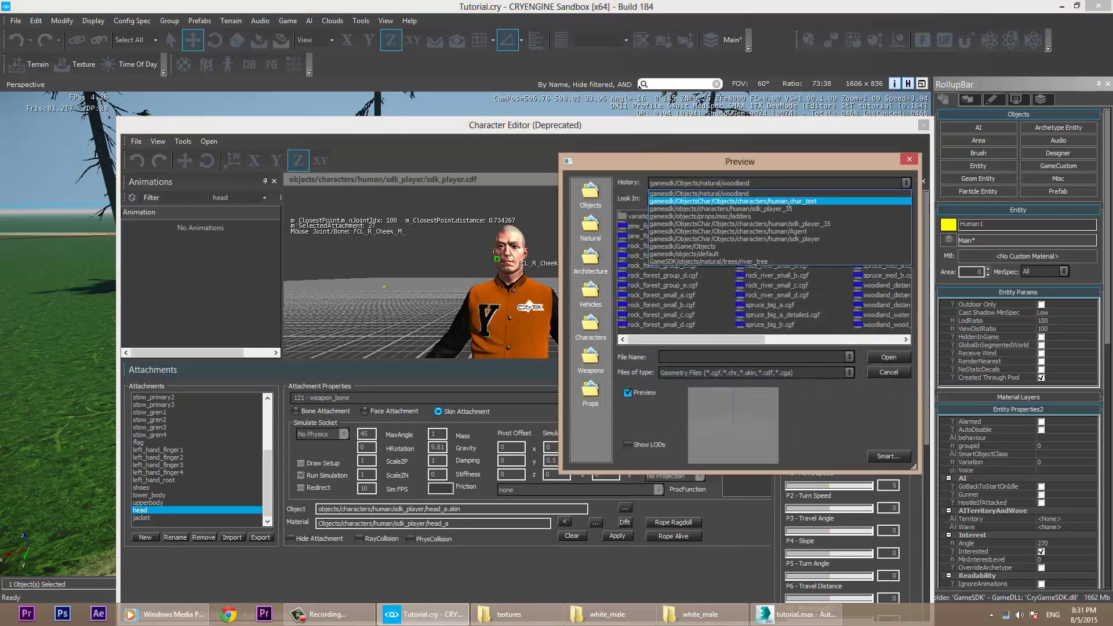
pyautogui.click(790, 201)
pyautogui.click(756, 183)
pyautogui.click(756, 185)
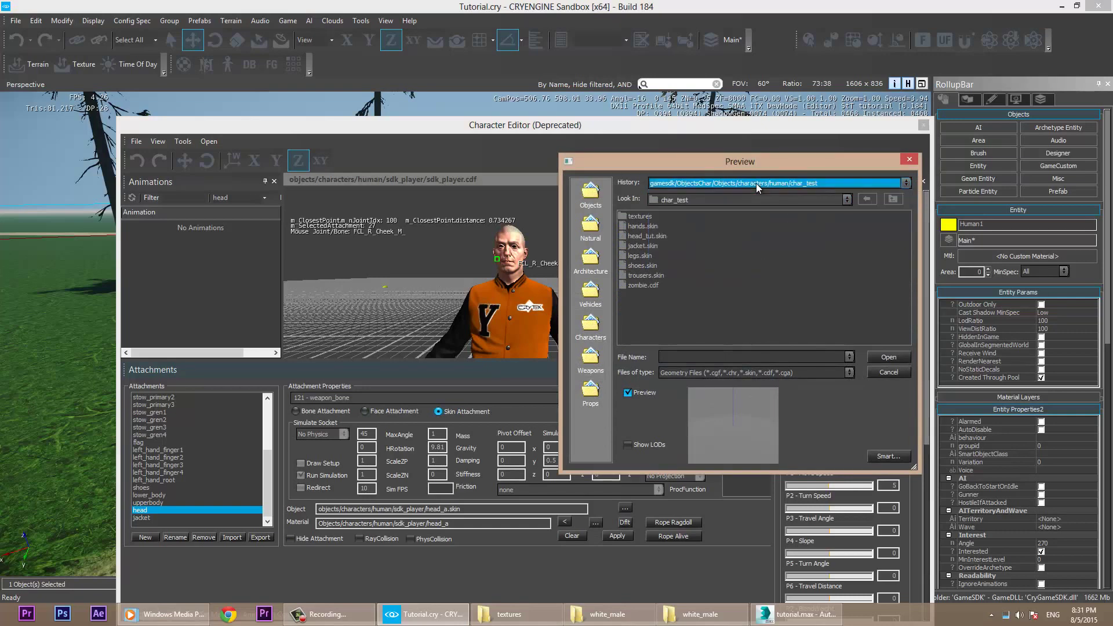
pyautogui.click(776, 200)
pyautogui.click(845, 200)
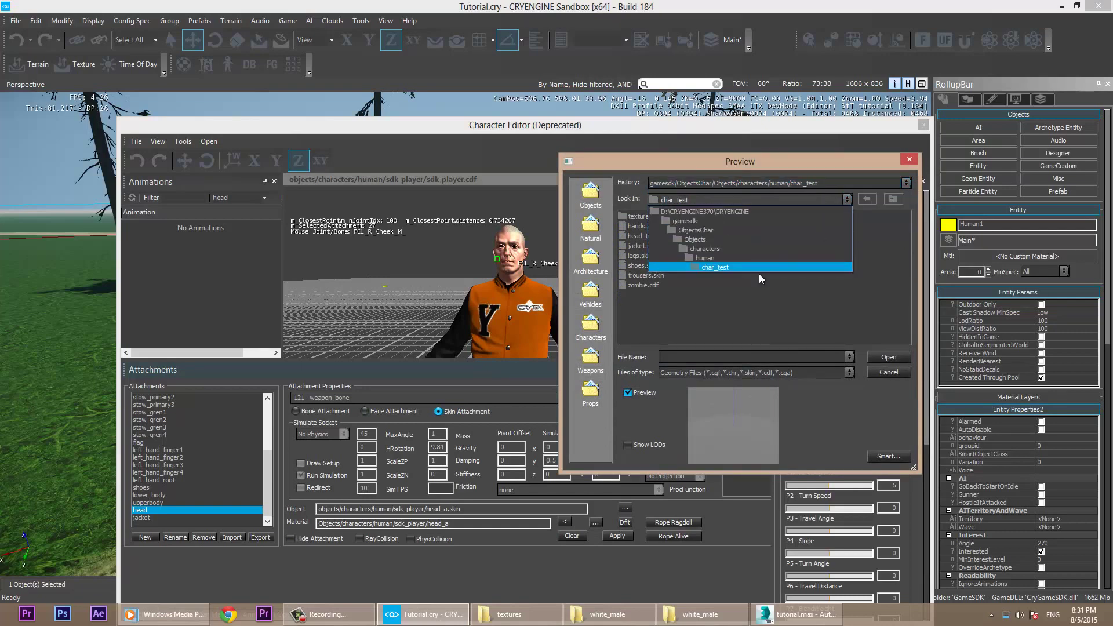
pyautogui.click(721, 267)
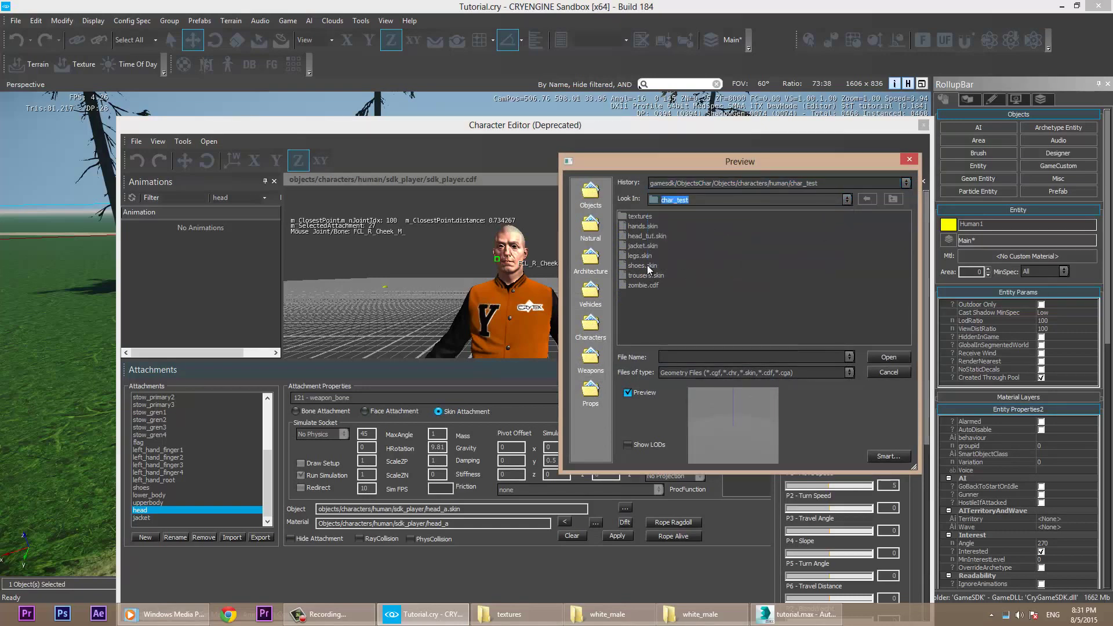
# Assign head_tut.skin as the head attachment's object and apply it to the character.
pyautogui.click(648, 236)
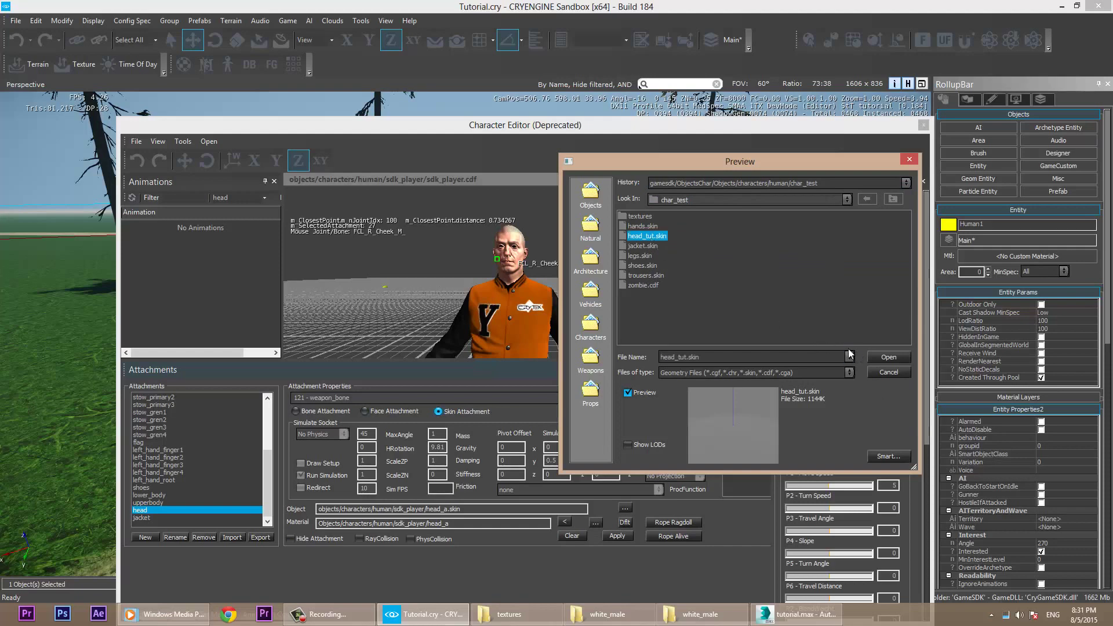
pyautogui.click(888, 357)
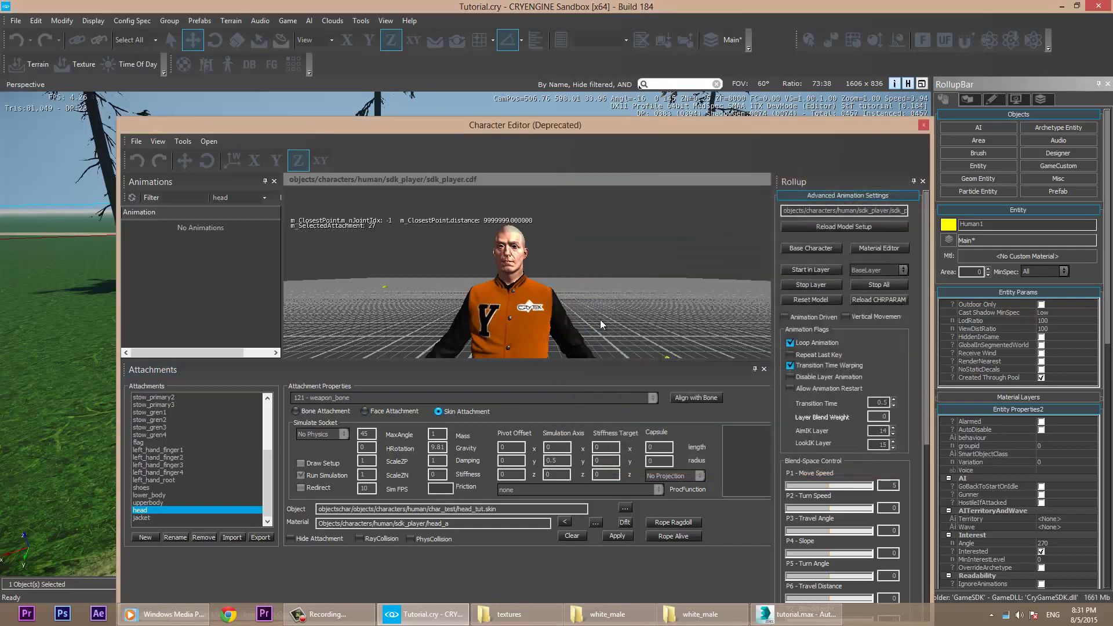
pyautogui.click(617, 536)
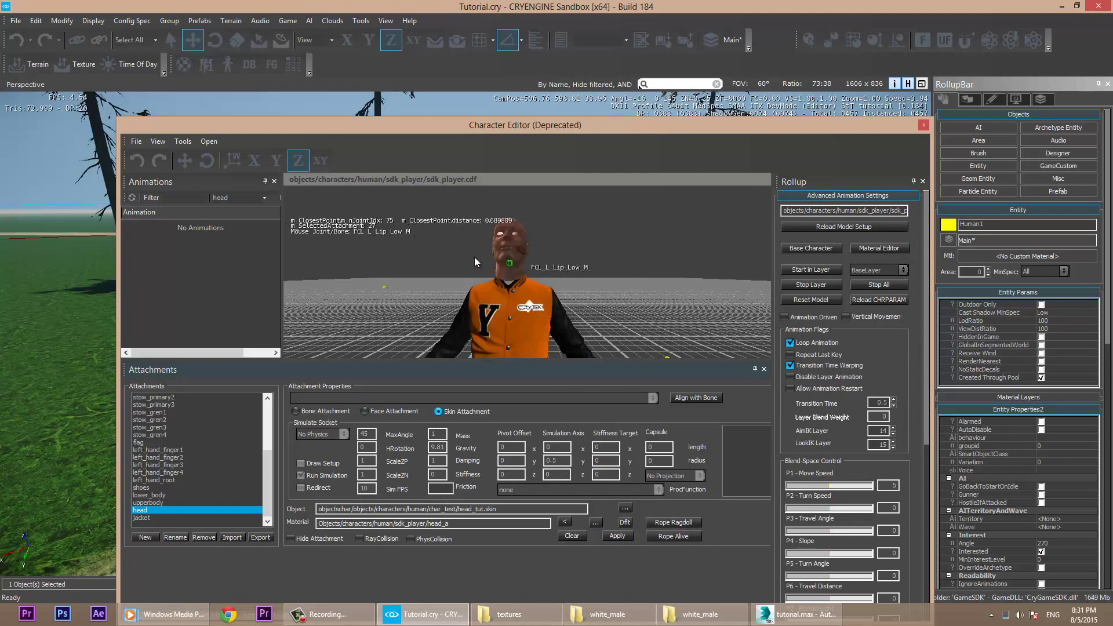
pyautogui.moveTo(449, 260); pyautogui.dragTo(477, 273, button='right')
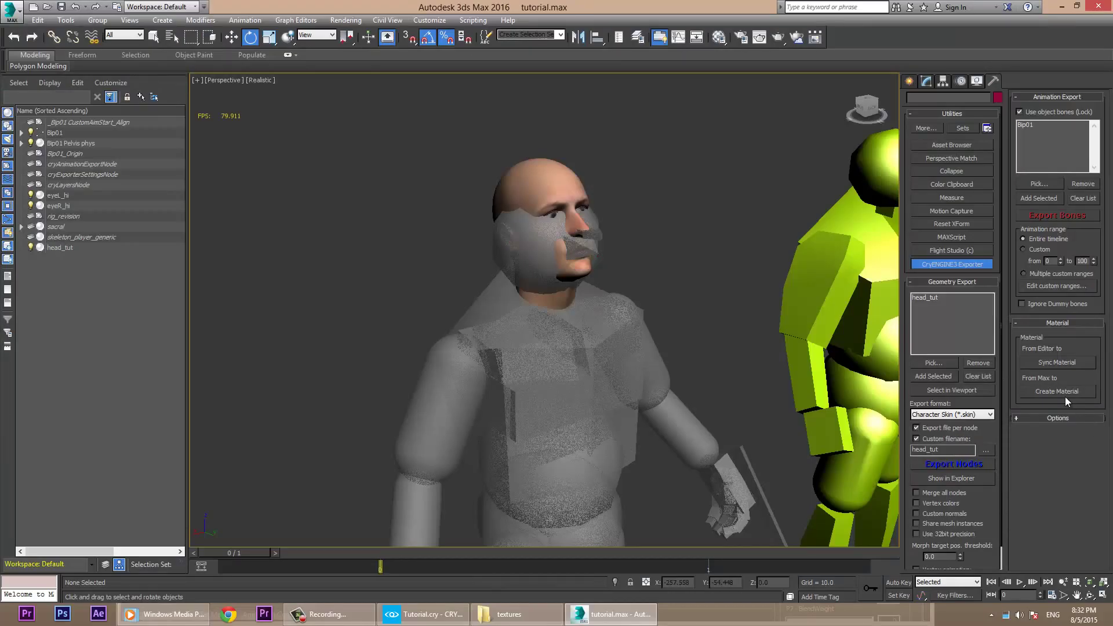
# Create a new CryEngine material from the 3ds Max exporter and save it as head_tut in the char_test folder.
pyautogui.click(1066, 394)
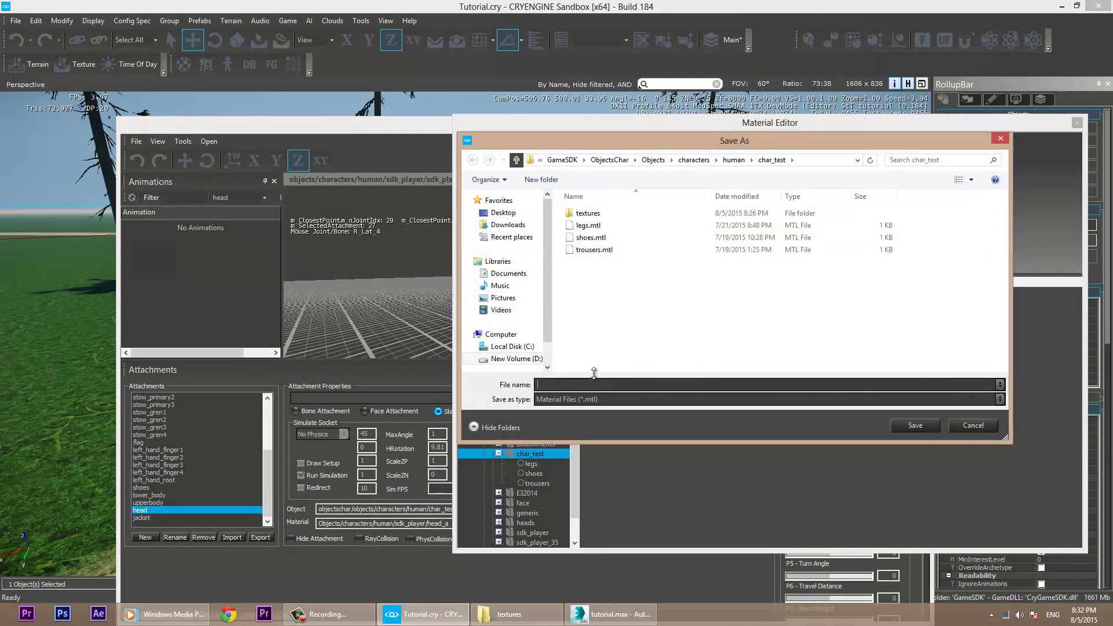
pyautogui.write('white')
pyautogui.hotkey('ctrl', 'a')
pyautogui.write('head')
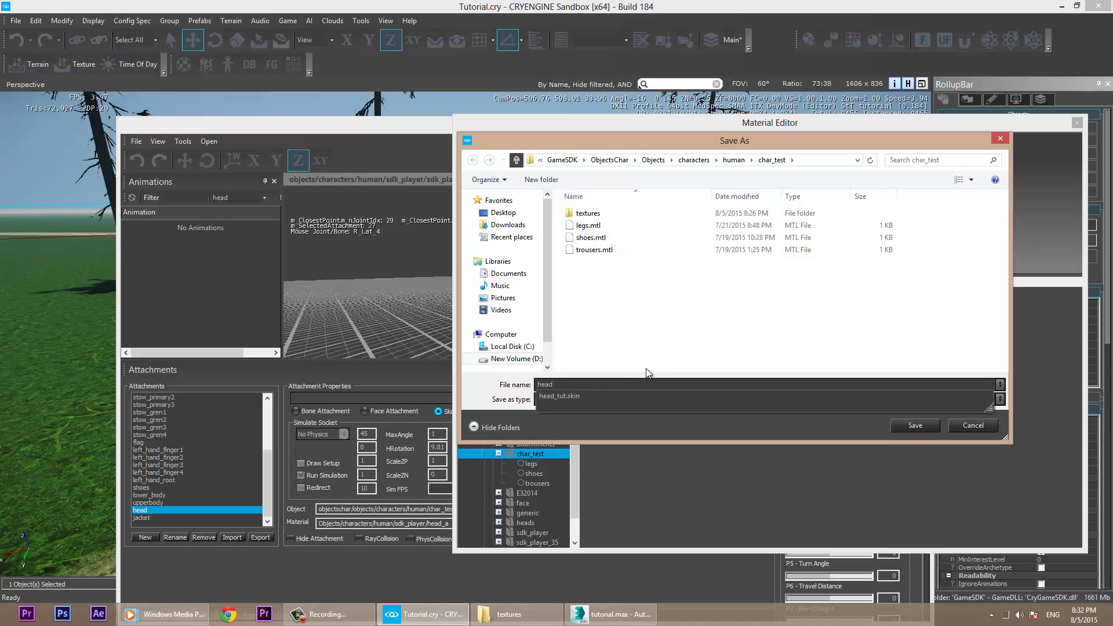
pyautogui.write('_tut')
pyautogui.press('Return')
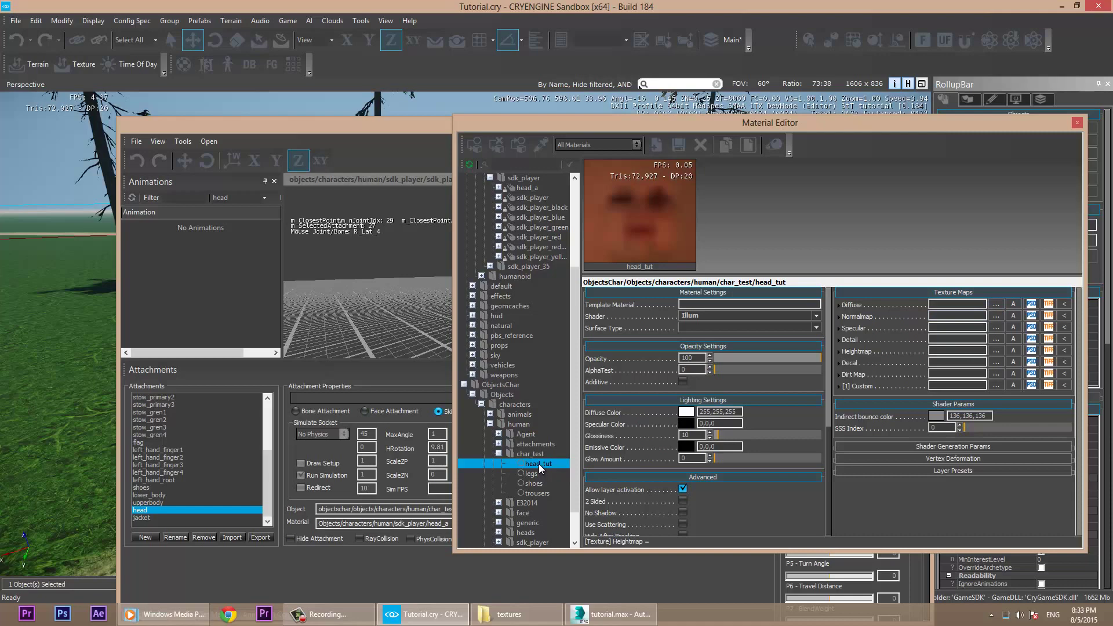
# Assign white_male_skin_hi.dds as the head_tut material's diffuse texture and close the Material Editor.
pyautogui.click(995, 304)
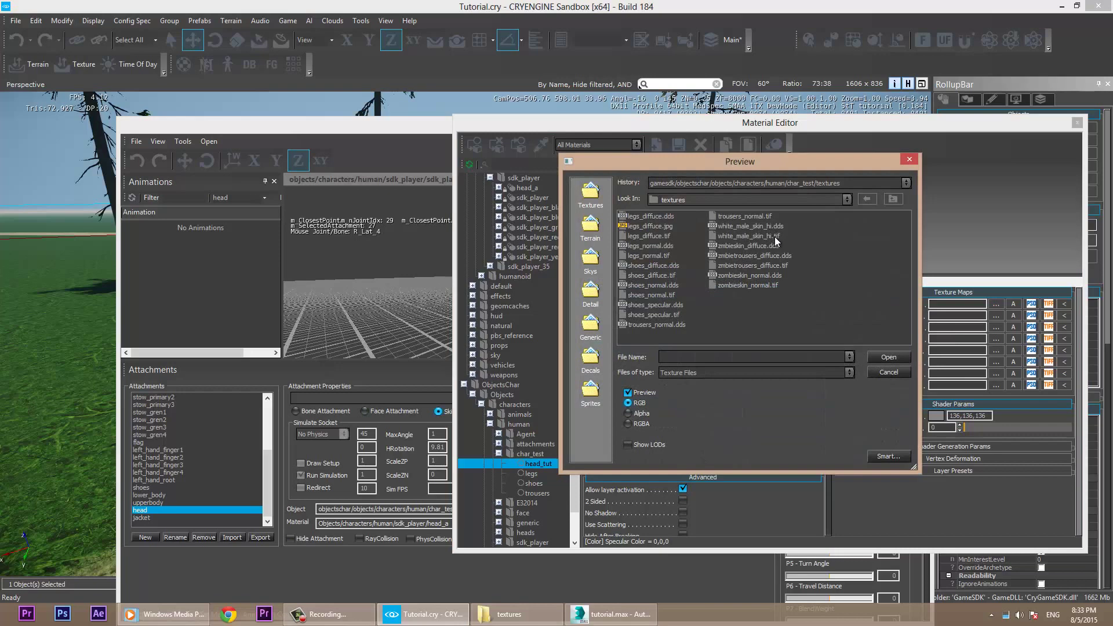
pyautogui.click(754, 226)
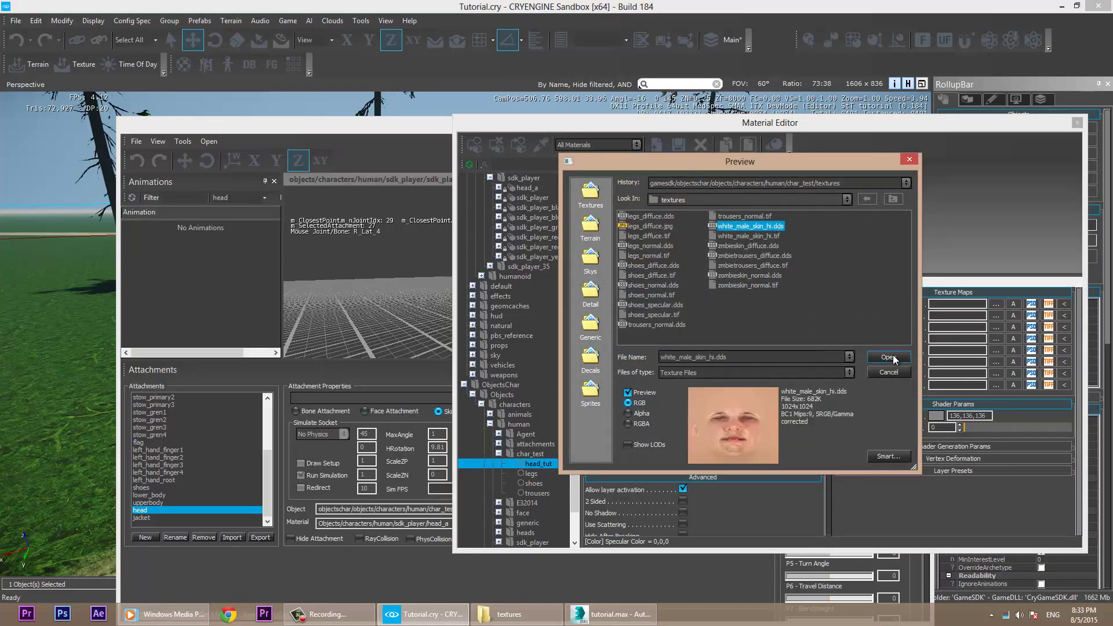
pyautogui.click(890, 357)
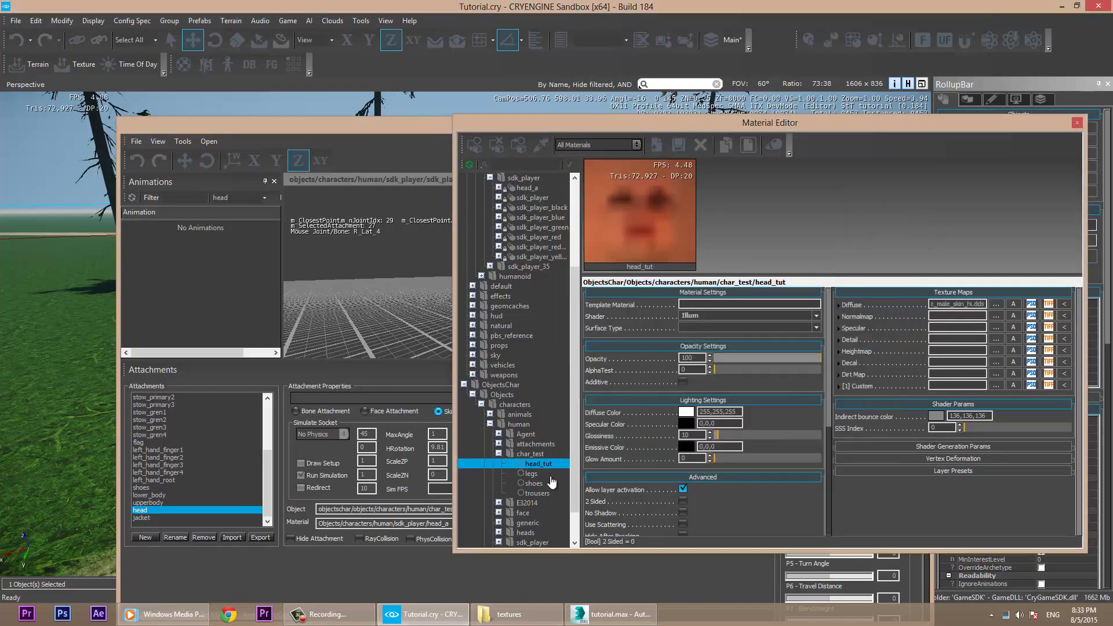
pyautogui.click(1077, 122)
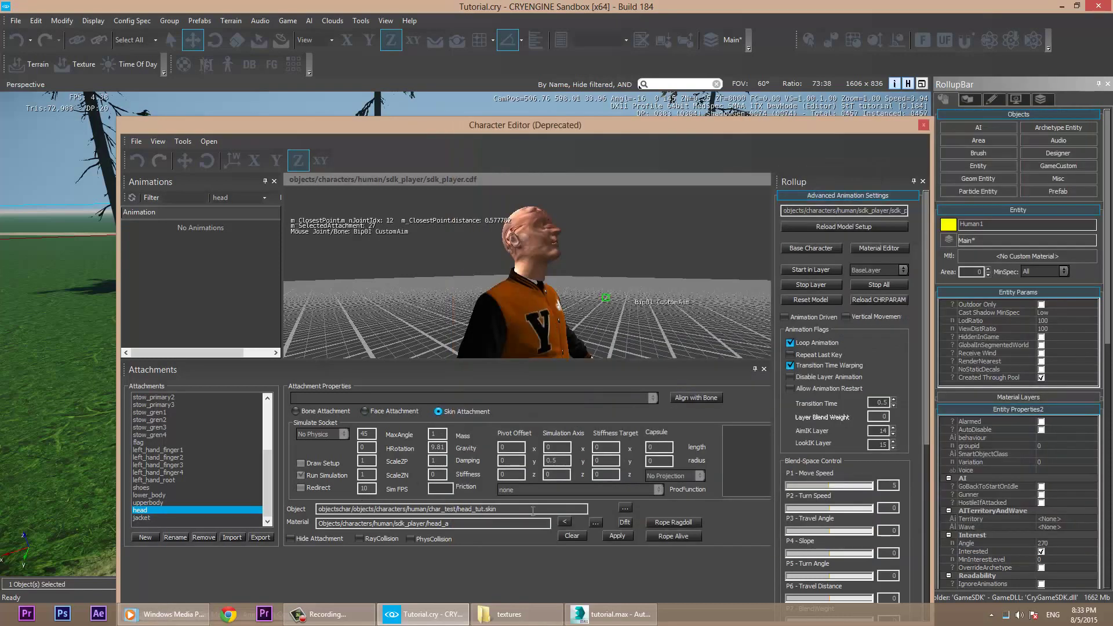
# Browse the material library for the head attachment and select head_tut in ObjectsChar/Objects/characters/human/char_test.
pyautogui.click(595, 522)
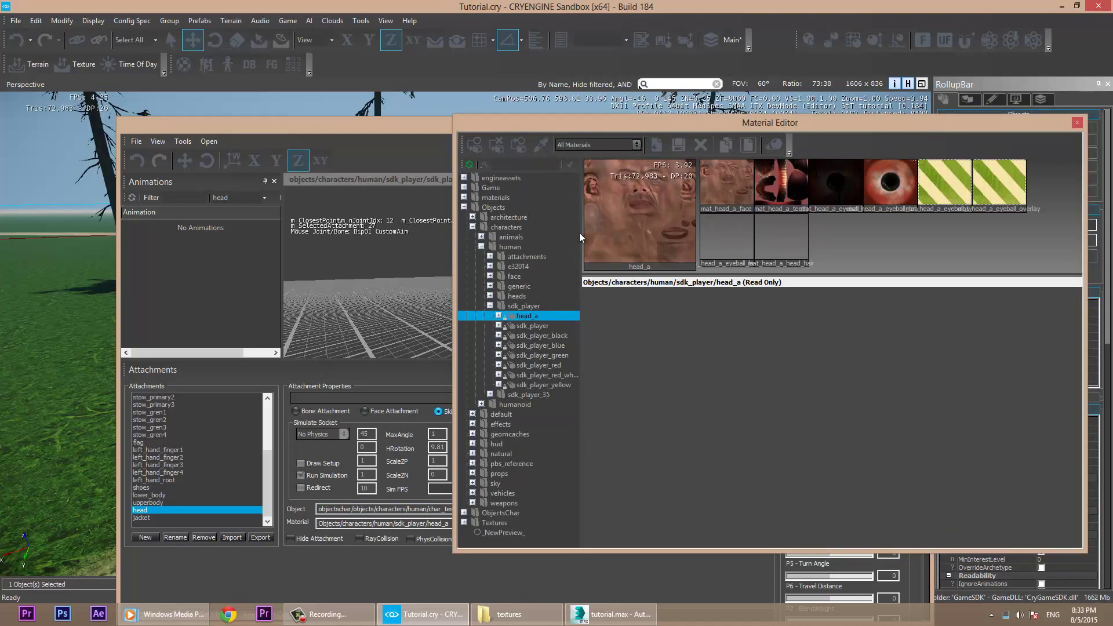
pyautogui.click(489, 305)
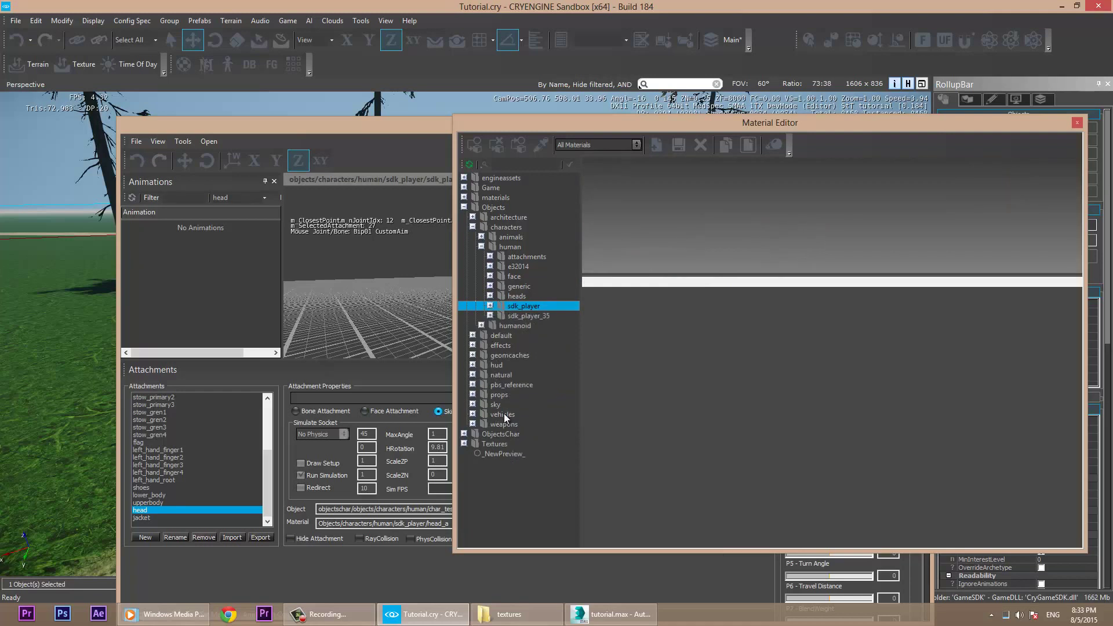
pyautogui.doubleClick(505, 433)
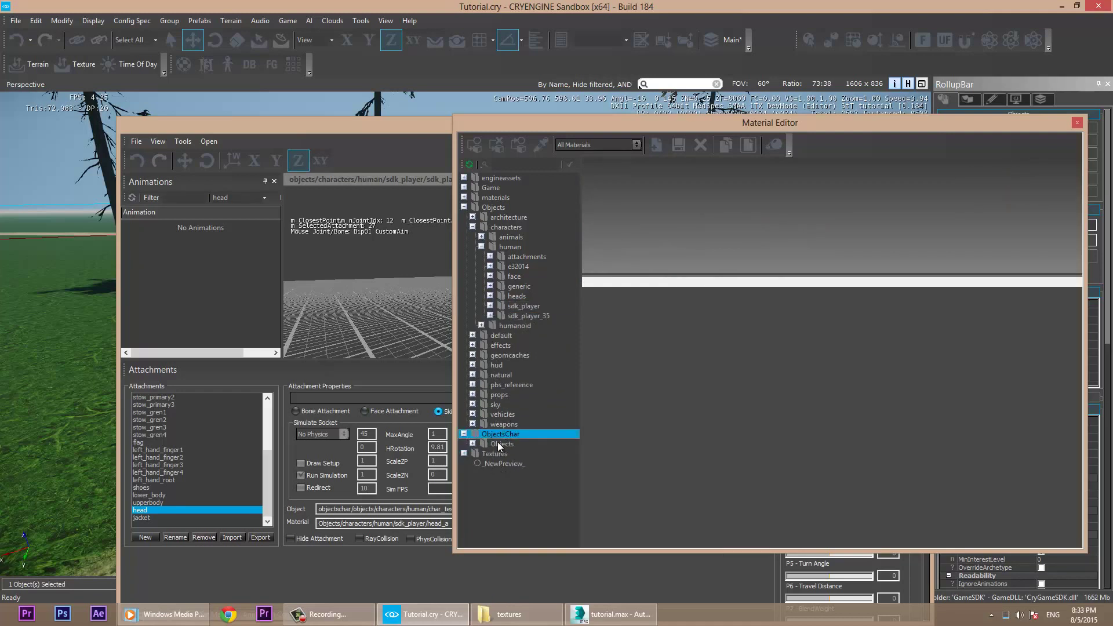
pyautogui.doubleClick(499, 444)
pyautogui.doubleClick(507, 454)
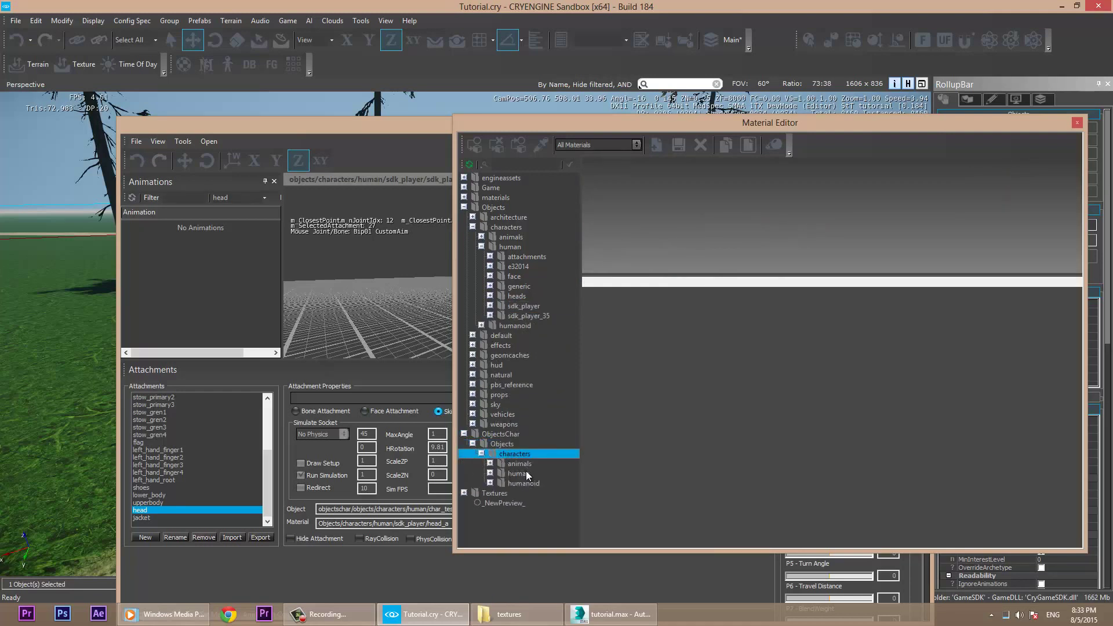
pyautogui.doubleClick(525, 474)
pyautogui.scroll(-2, 572, 481)
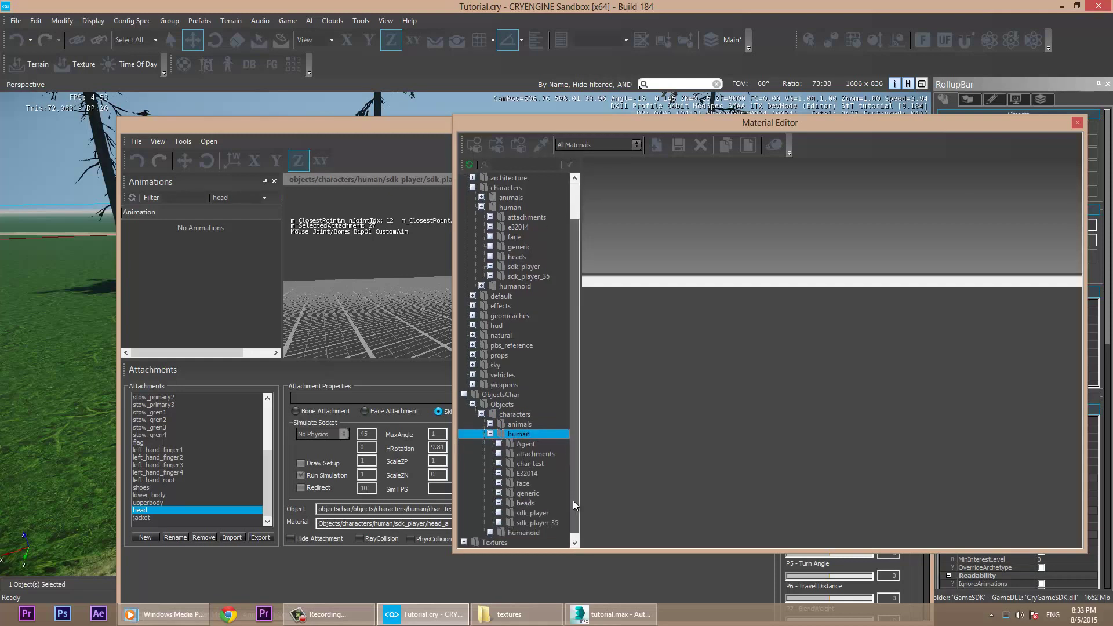
pyautogui.doubleClick(539, 454)
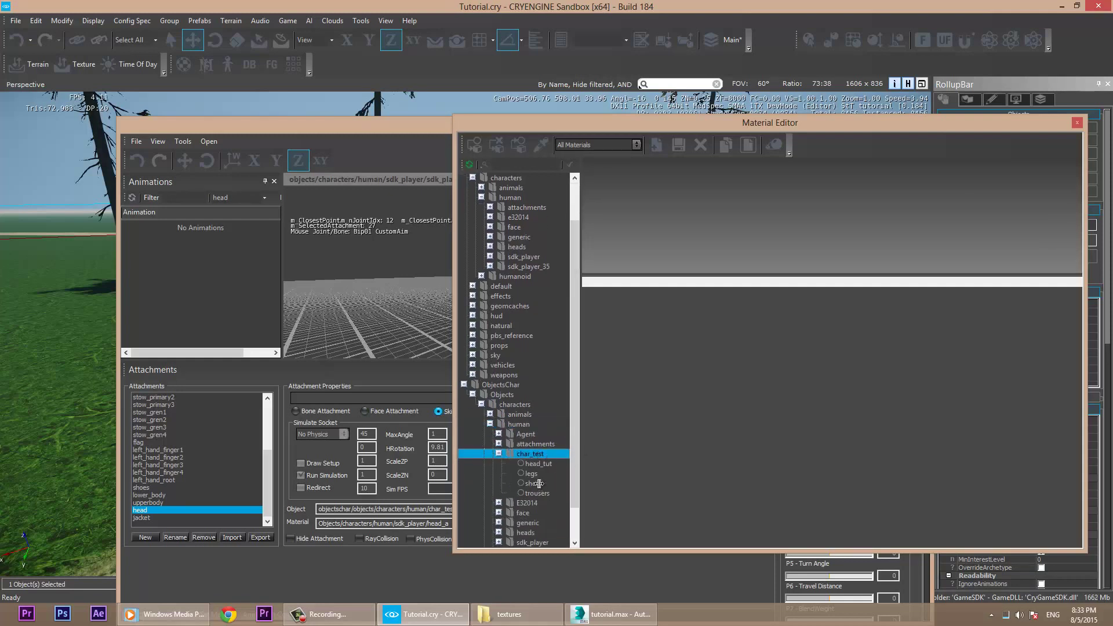
pyautogui.click(538, 464)
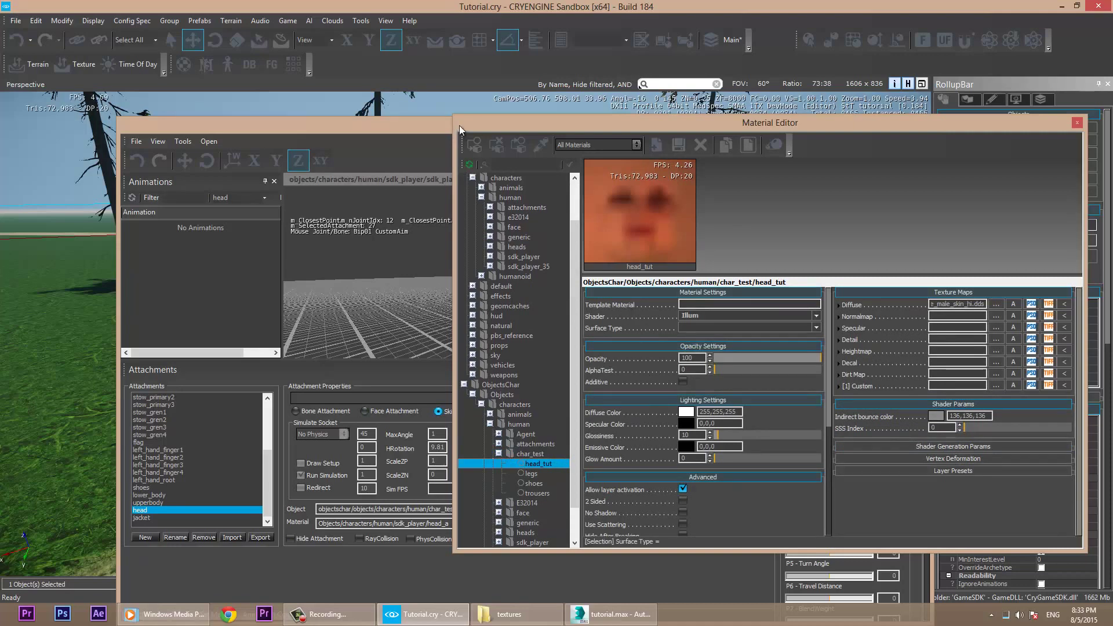
# Assign the selected head_tut material to the head attachment, apply it and check the face in the character preview.
pyautogui.click(404, 344)
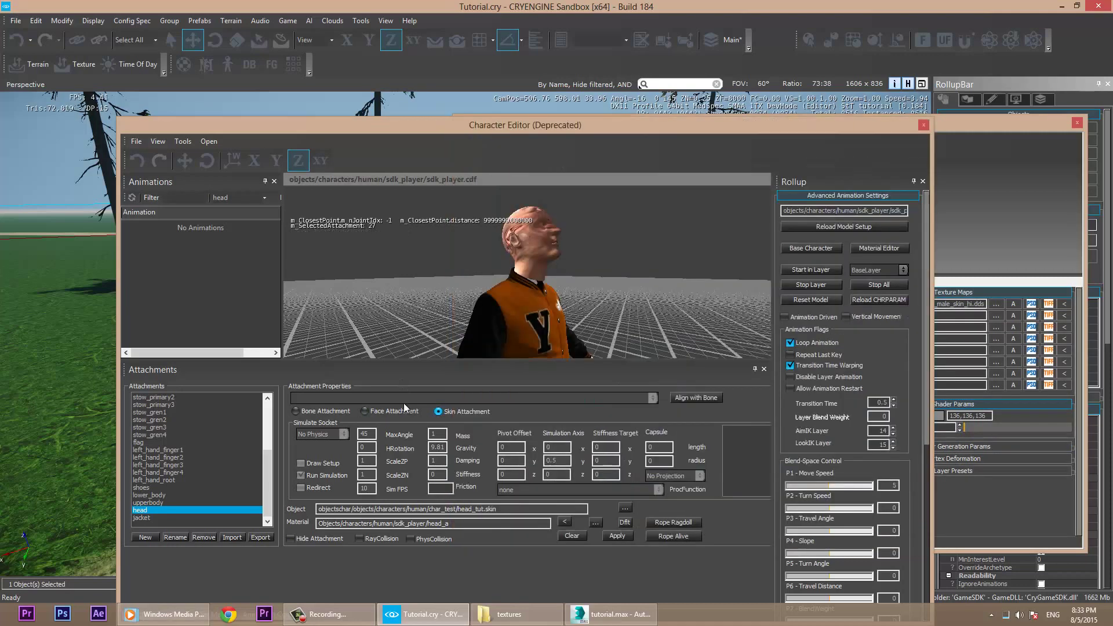
pyautogui.click(565, 522)
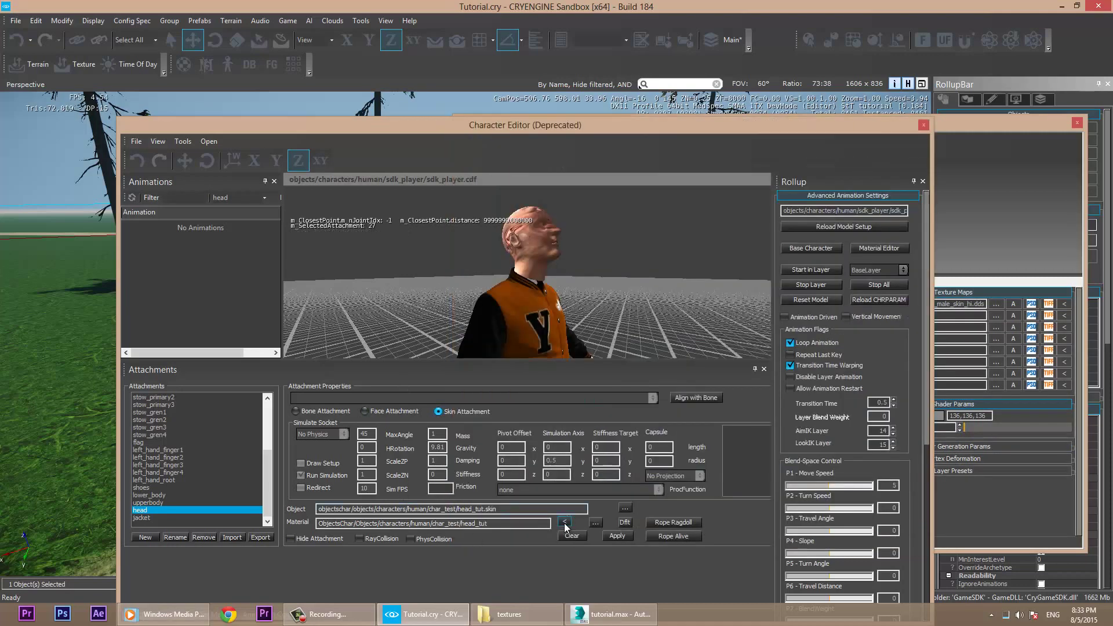
pyautogui.click(625, 538)
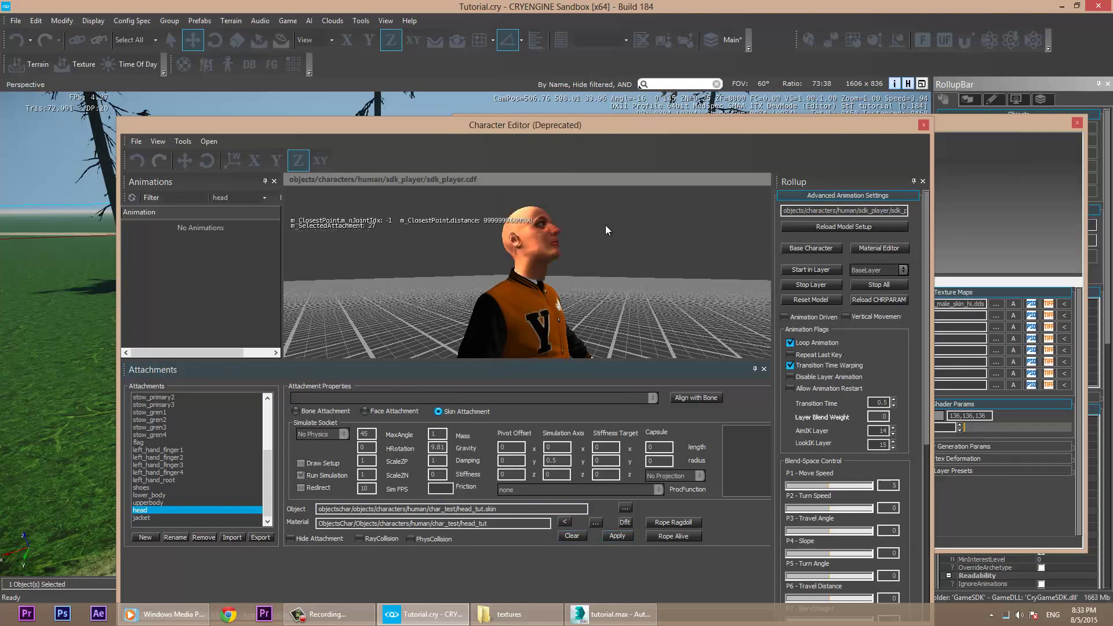
pyautogui.scroll(5, 605, 224)
pyautogui.moveTo(570, 219)
pyautogui.mouseDown(button='right')
pyautogui.moveTo(611, 220)
pyautogui.moveTo(554, 213)
pyautogui.mouseUp(button='right')
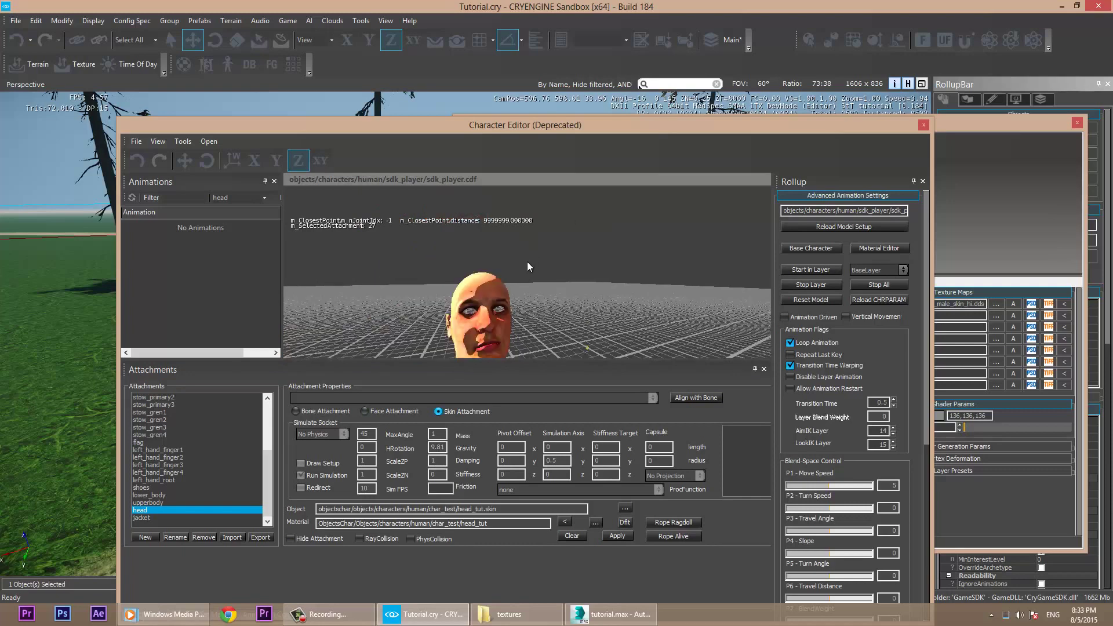
pyautogui.scroll(4, 524, 248)
pyautogui.moveTo(523, 248)
pyautogui.mouseDown(button='right')
pyautogui.moveTo(537, 238)
pyautogui.moveTo(517, 243)
pyautogui.mouseUp(button='right')
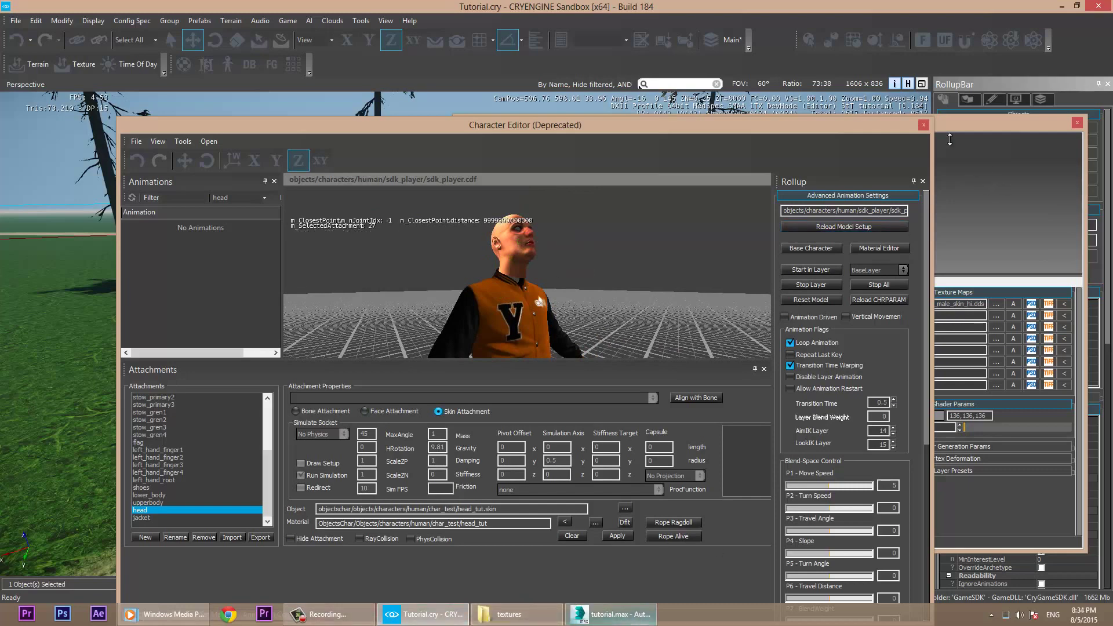
# Start saving the character as a new definition file and browse to GameSDK/ObjectsChar/Objects/characters/human/char_test.
pyautogui.click(136, 142)
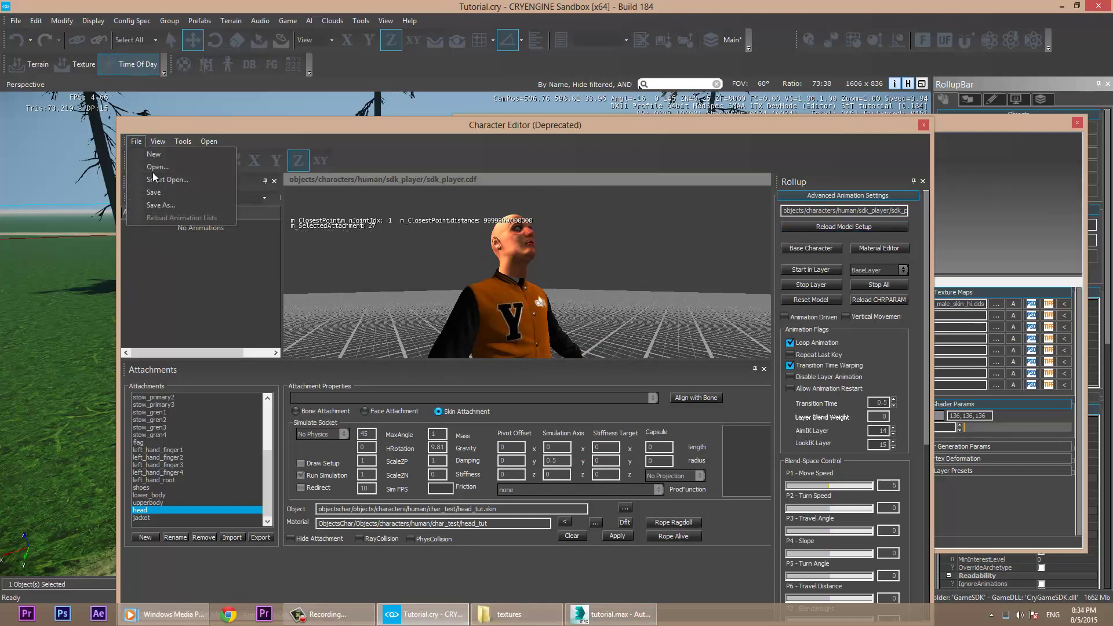
pyautogui.click(171, 205)
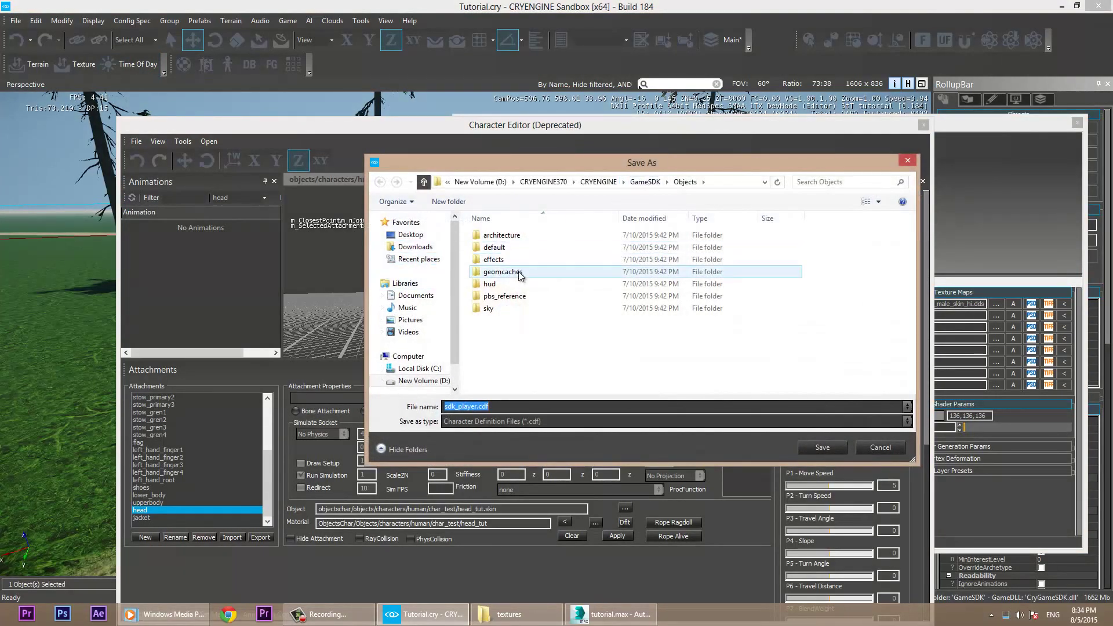
pyautogui.click(644, 181)
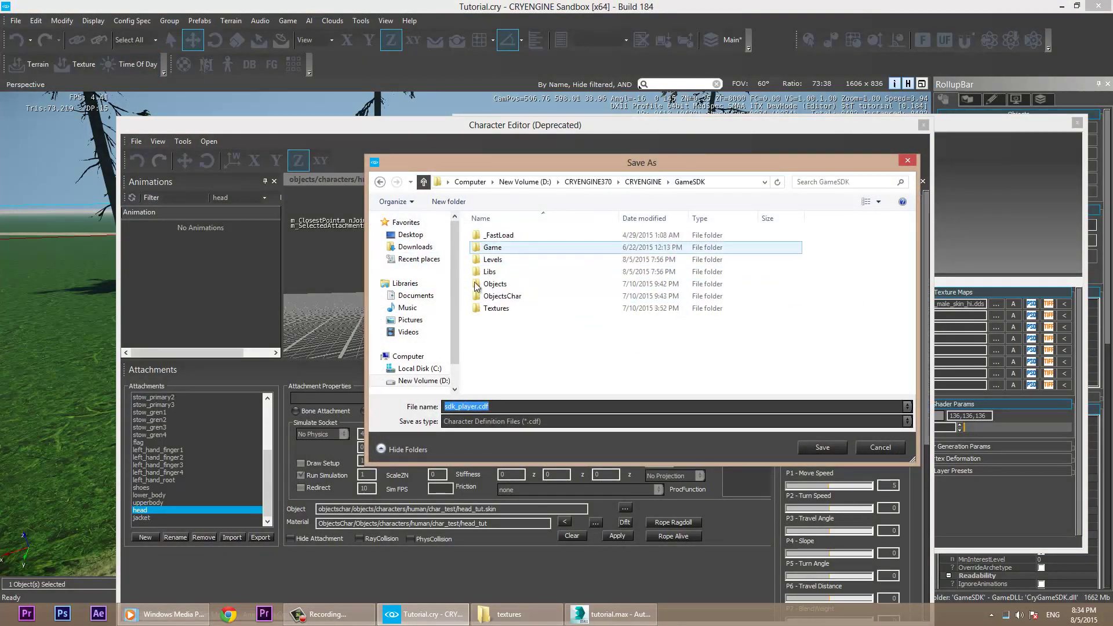
pyautogui.doubleClick(502, 296)
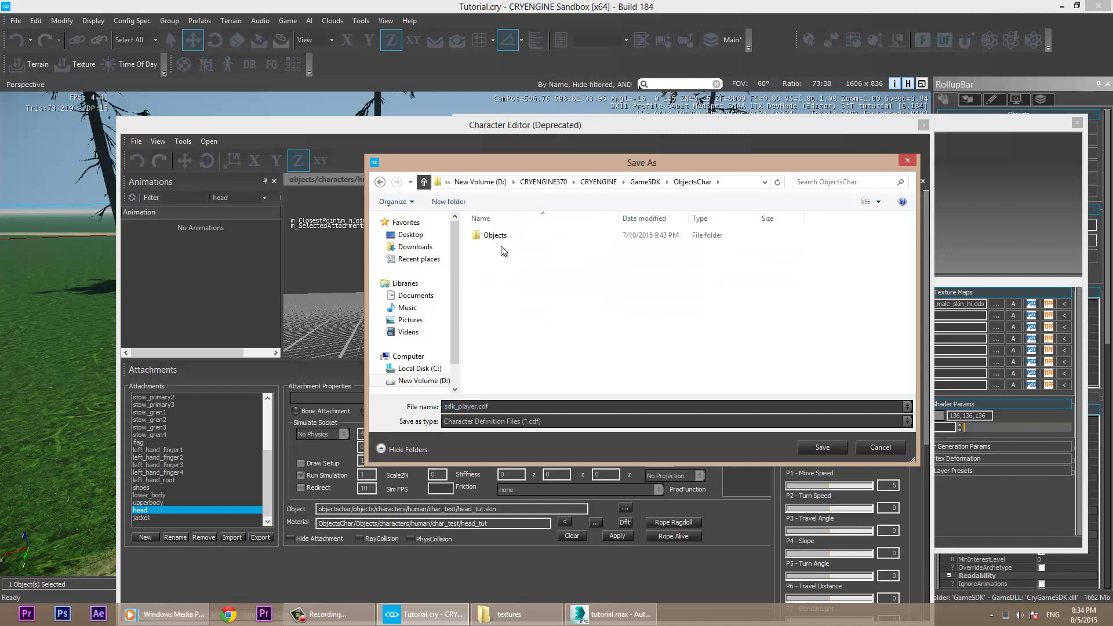
pyautogui.click(501, 235)
pyautogui.doubleClick(500, 234)
pyautogui.doubleClick(503, 239)
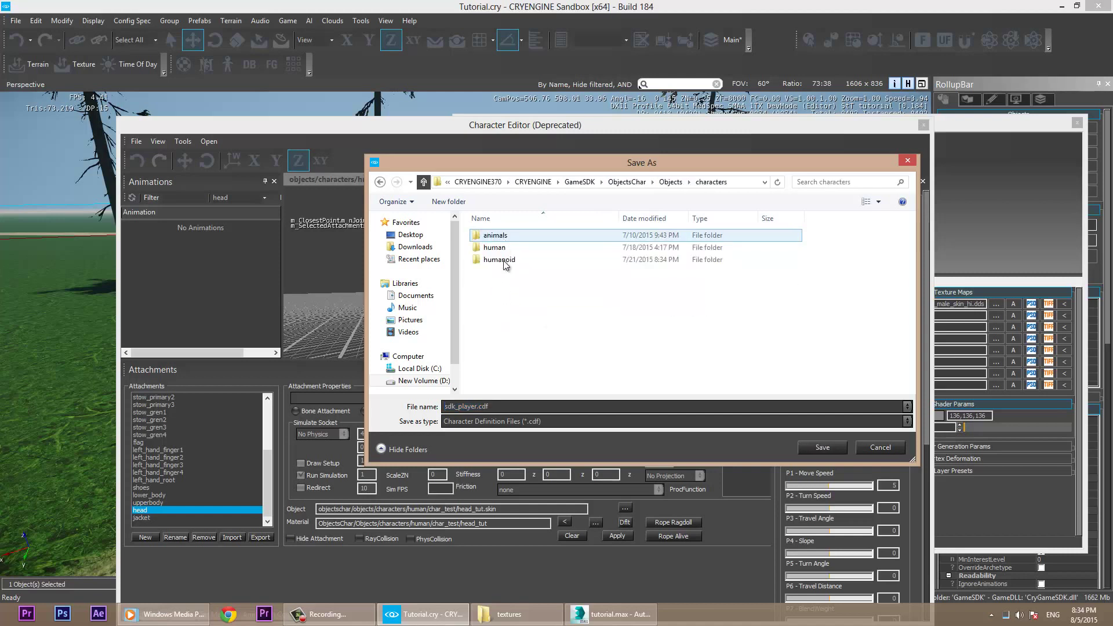
pyautogui.doubleClick(500, 251)
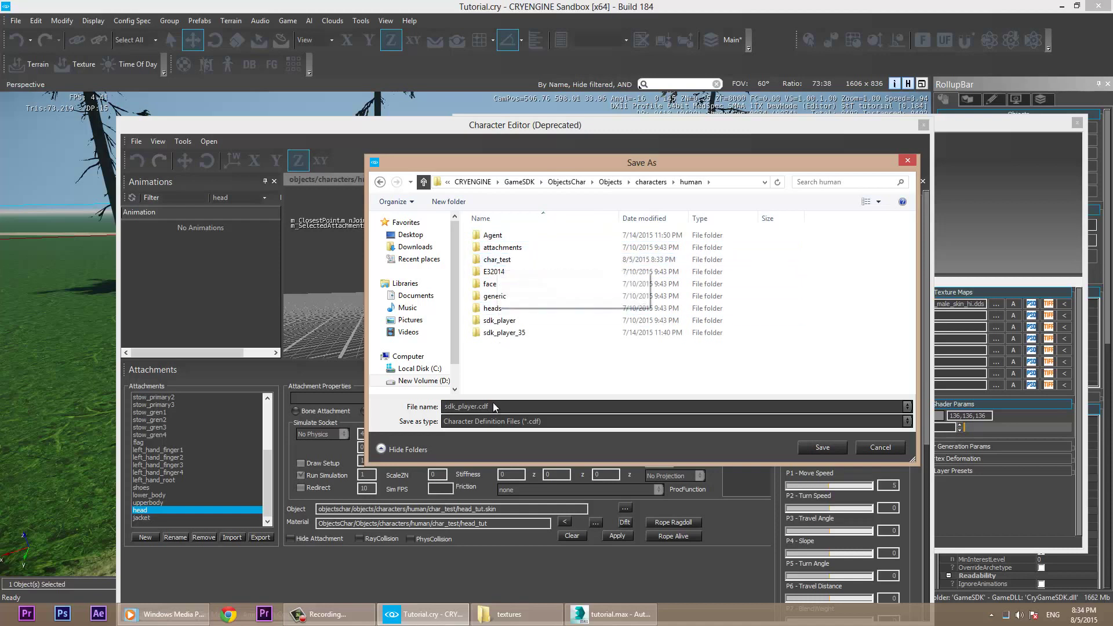
pyautogui.rightClick(494, 381)
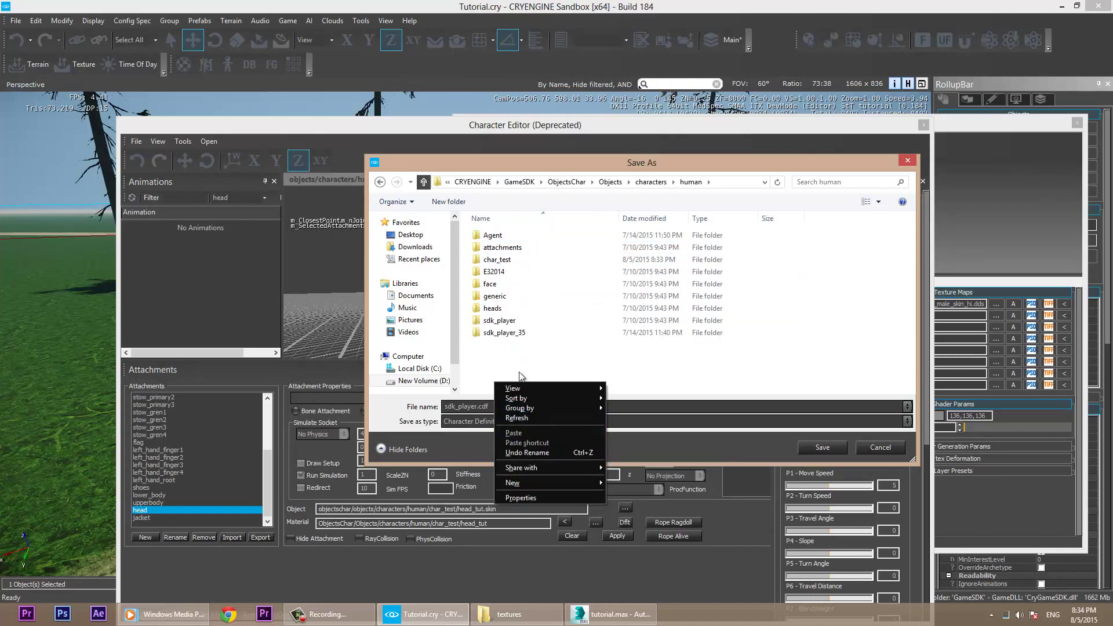
pyautogui.doubleClick(510, 261)
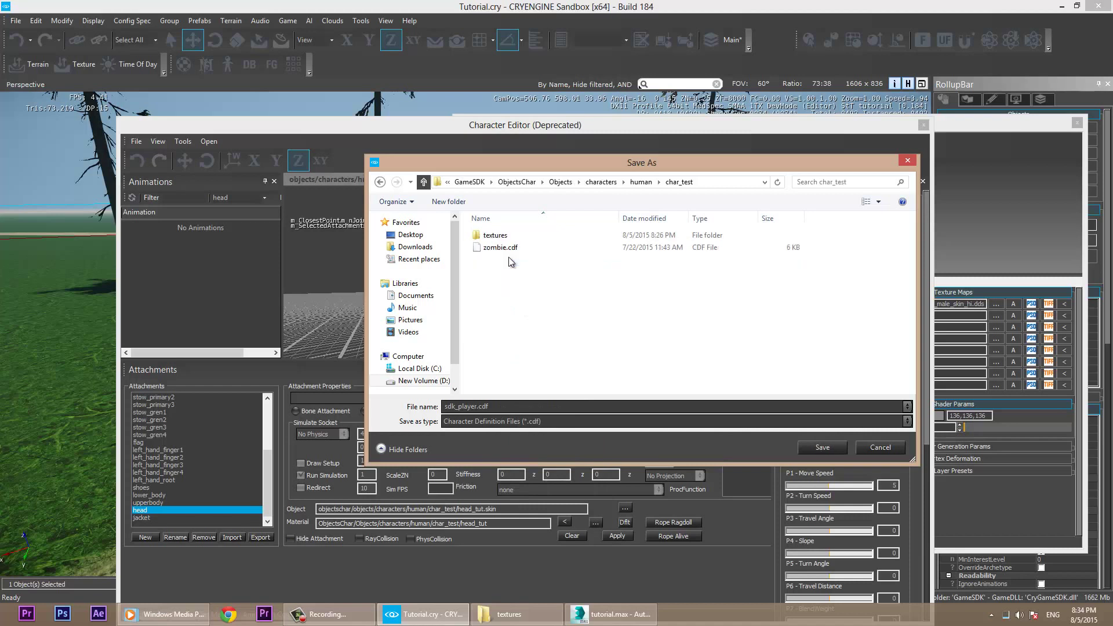
# Save the character definition as tutorial_head and close the Character Editor and Material Editor.
pyautogui.click(514, 404)
pyautogui.write('tu')
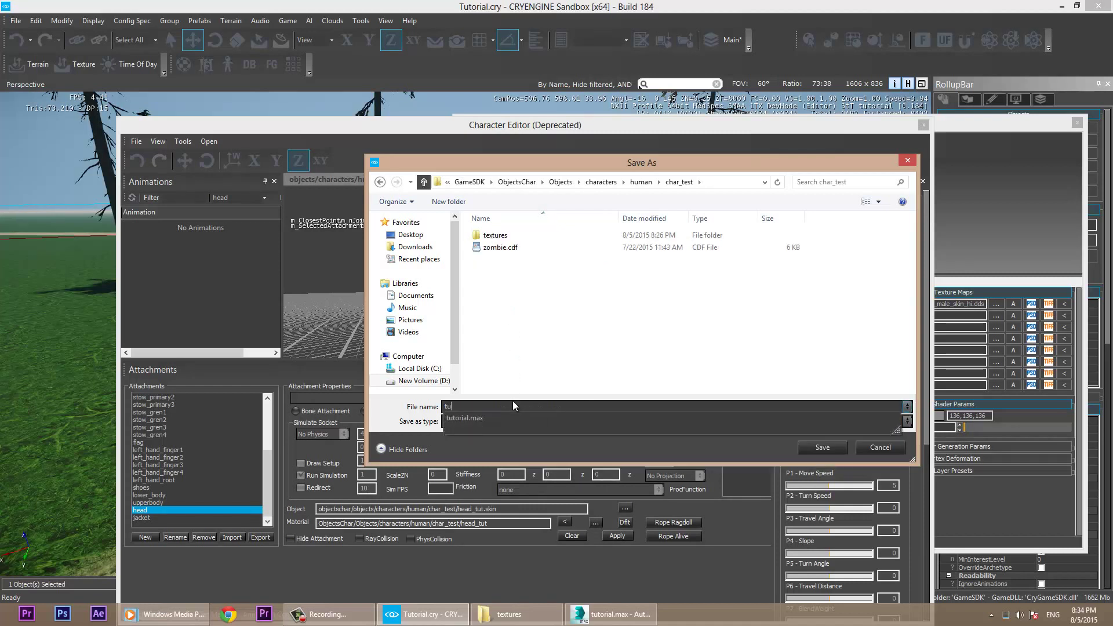
pyautogui.write('torial_head')
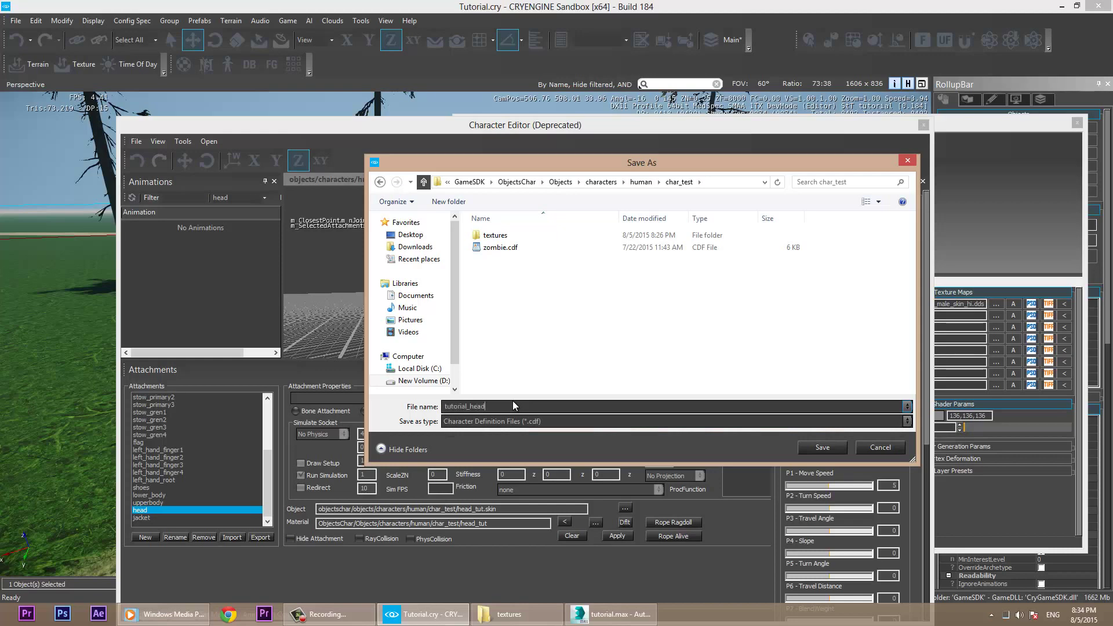
pyautogui.press('Return')
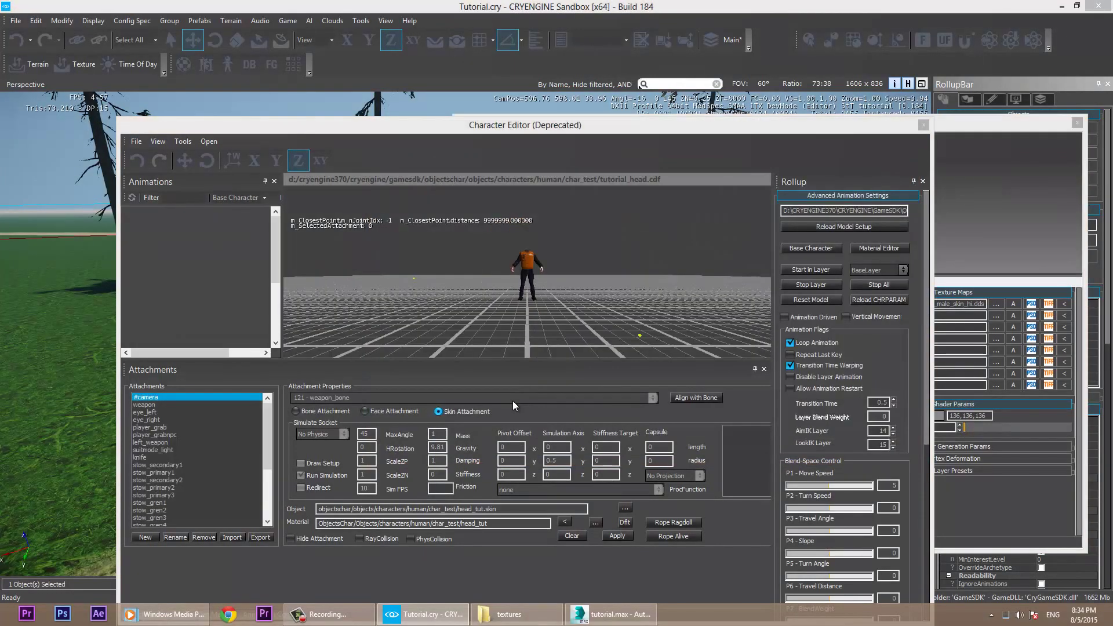
pyautogui.click(924, 126)
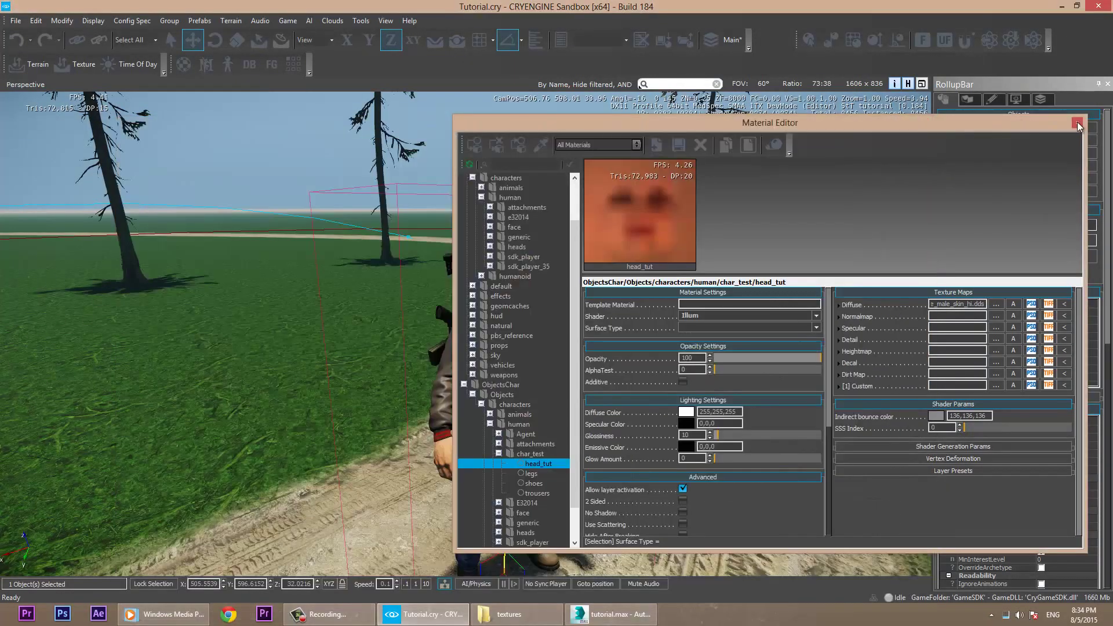
pyautogui.click(1077, 122)
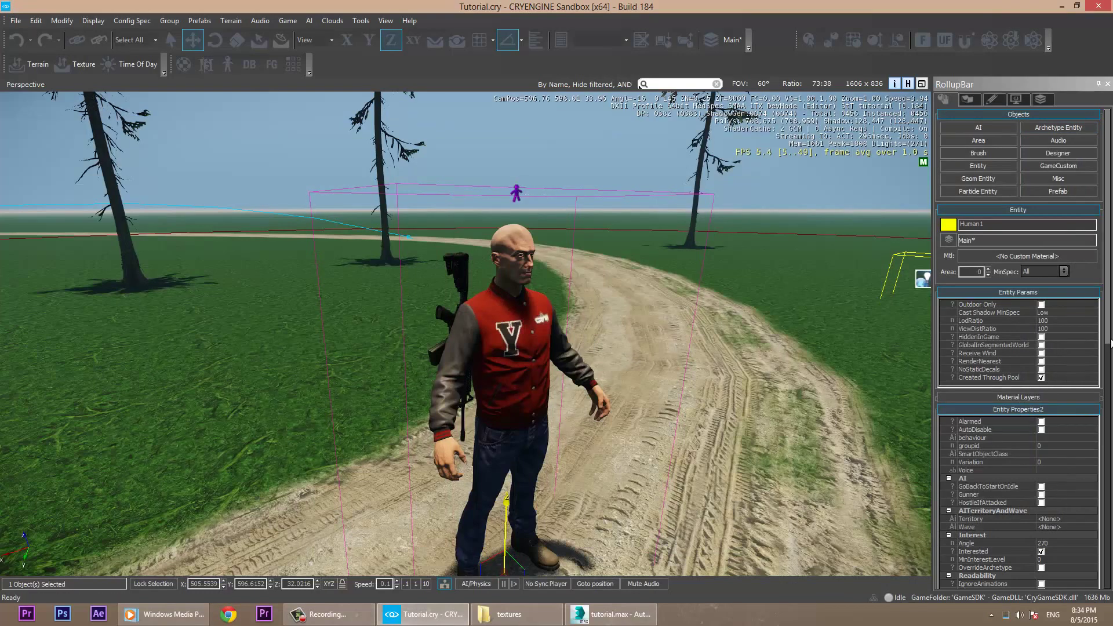
# Start choosing a new model file for the Human1 entity and go up to the gamesdk folder.
pyautogui.scroll(-1, 1109, 378)
pyautogui.moveTo(1109, 378); pyautogui.dragTo(1110, 473)
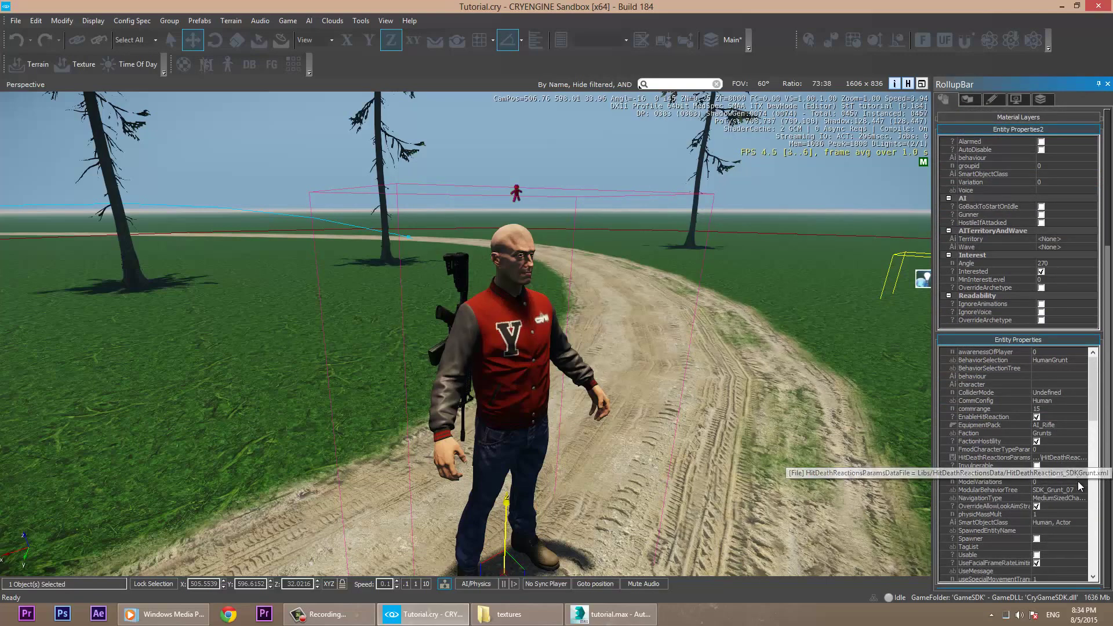
pyautogui.click(1063, 474)
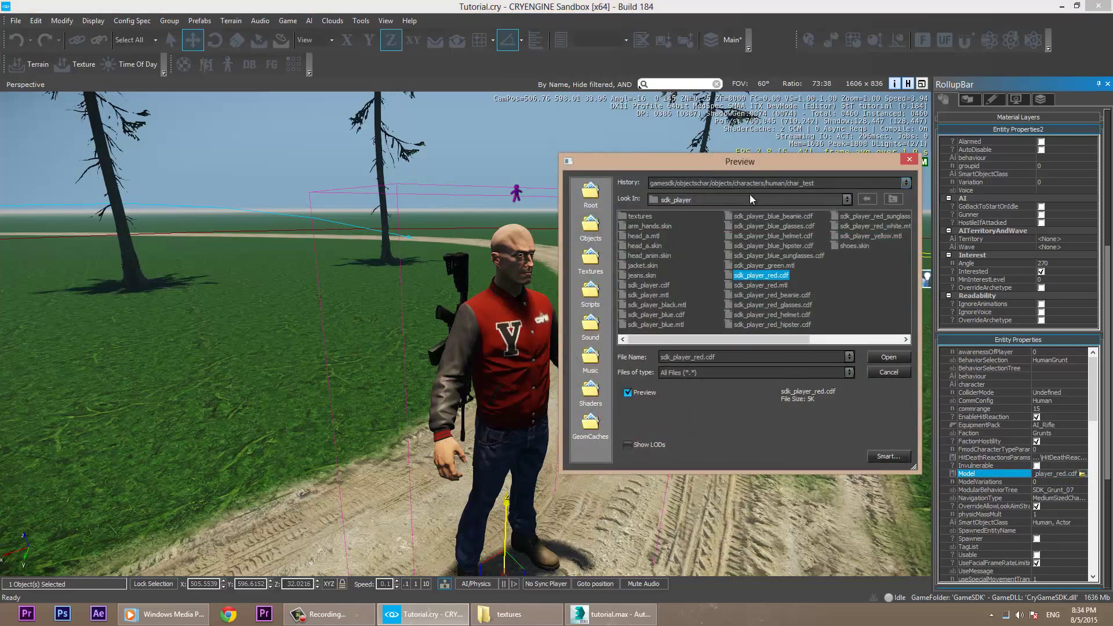
pyautogui.click(874, 199)
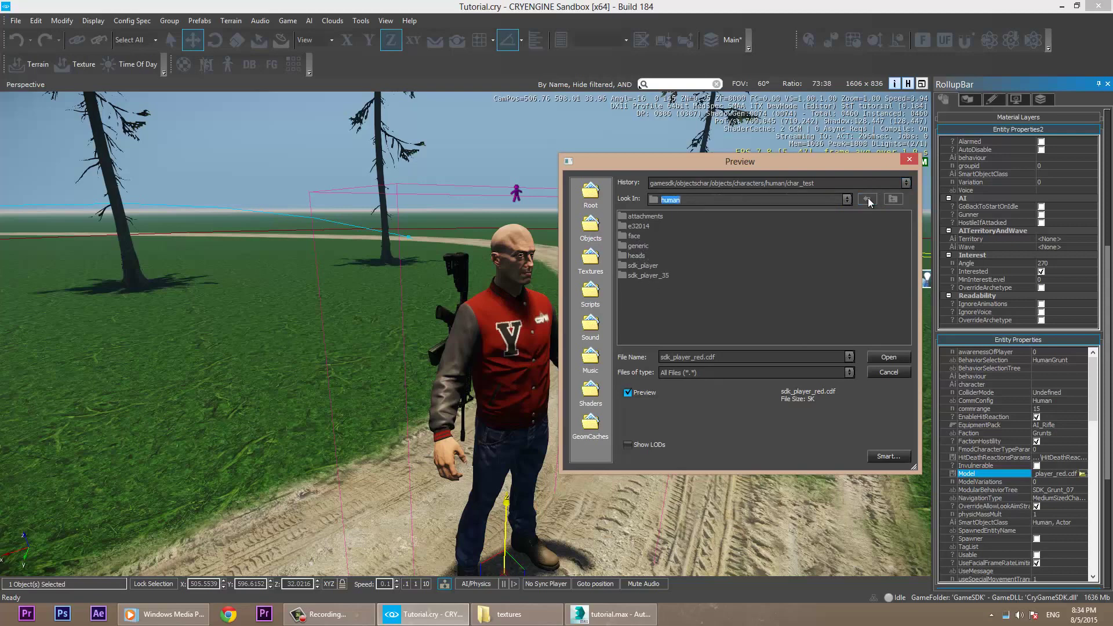
pyautogui.click(847, 198)
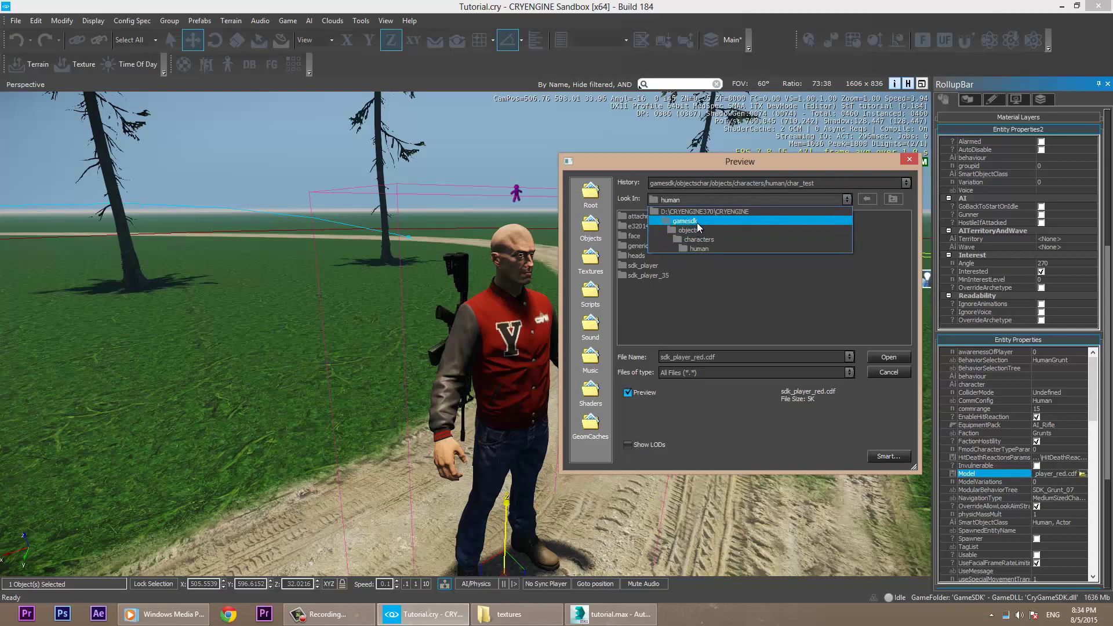
pyautogui.click(689, 221)
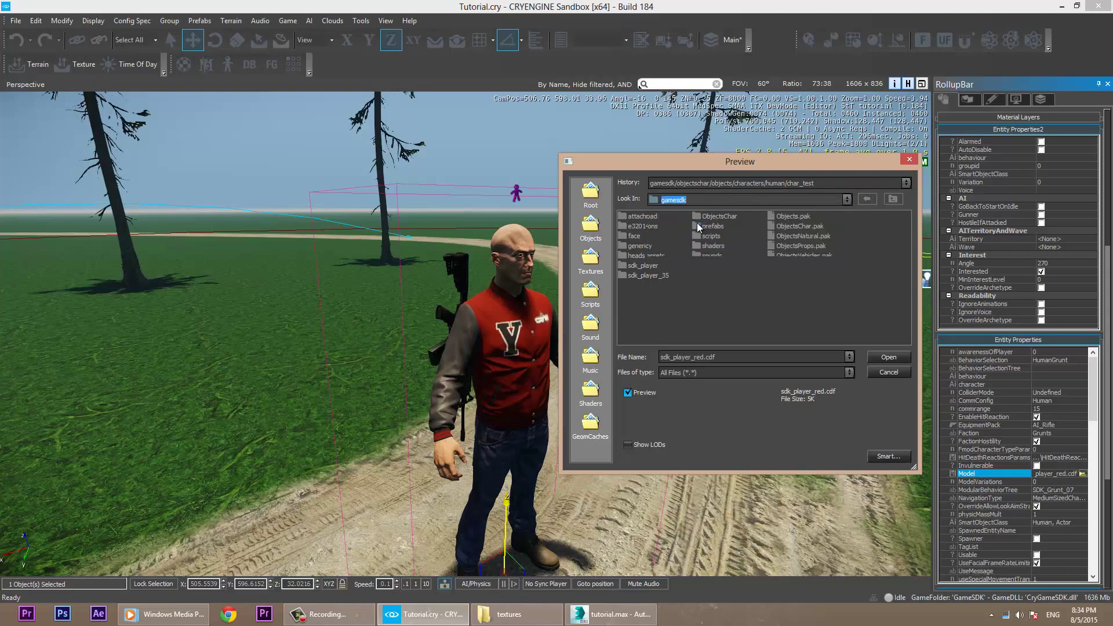
# Assign tutorial_head.cdf from ObjectsChar/Objects/characters/human/char_test as the Human1 entity's model.
pyautogui.doubleClick(725, 214)
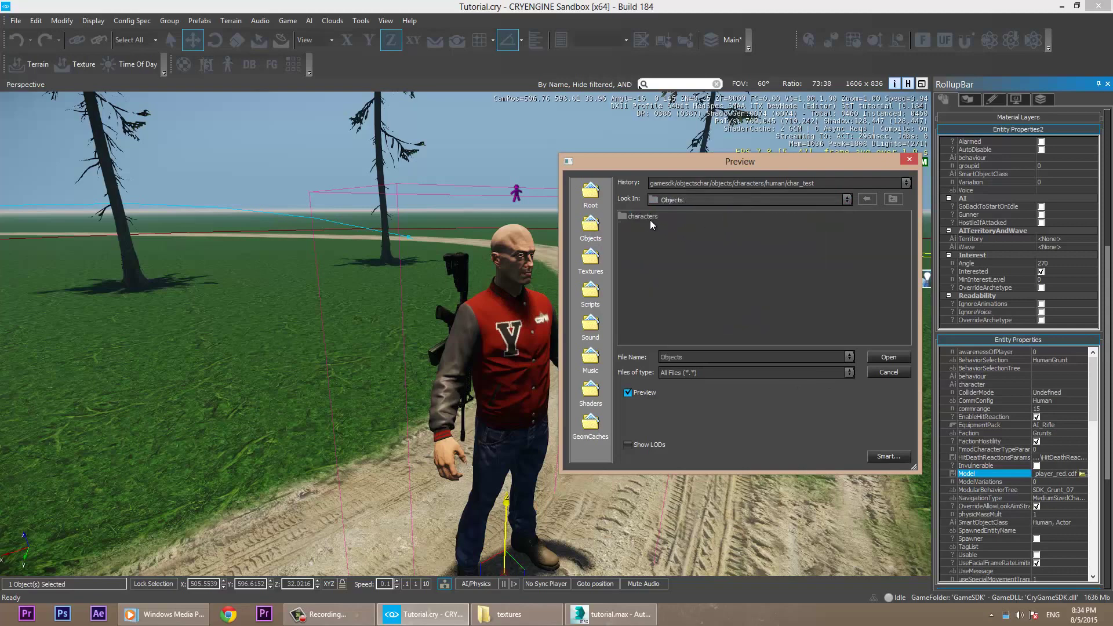
pyautogui.doubleClick(648, 218)
pyautogui.doubleClick(642, 226)
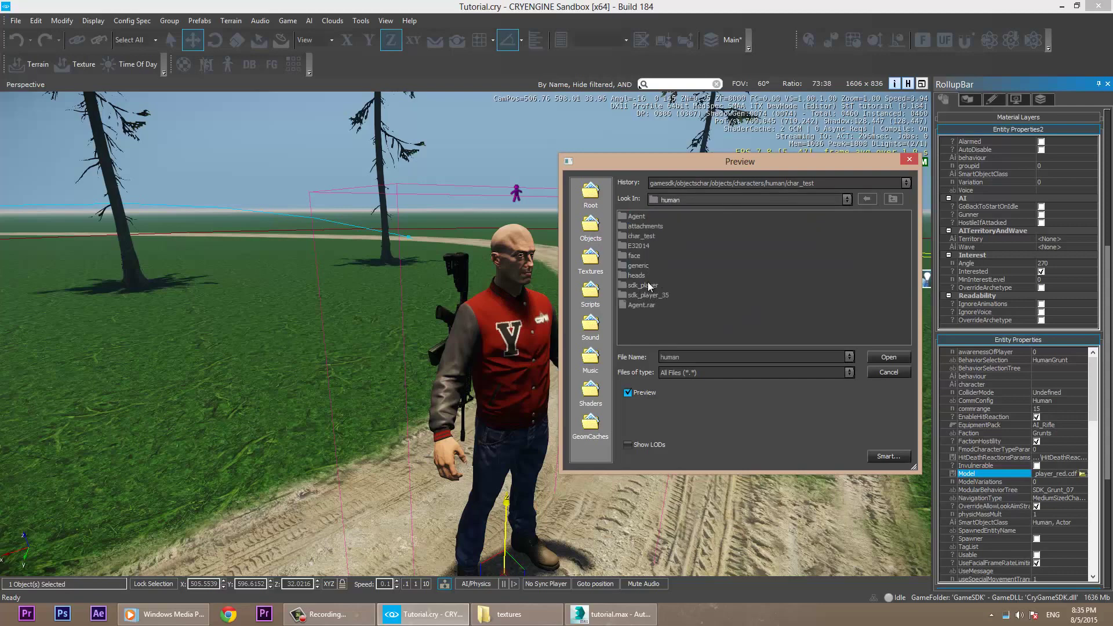
pyautogui.doubleClick(645, 236)
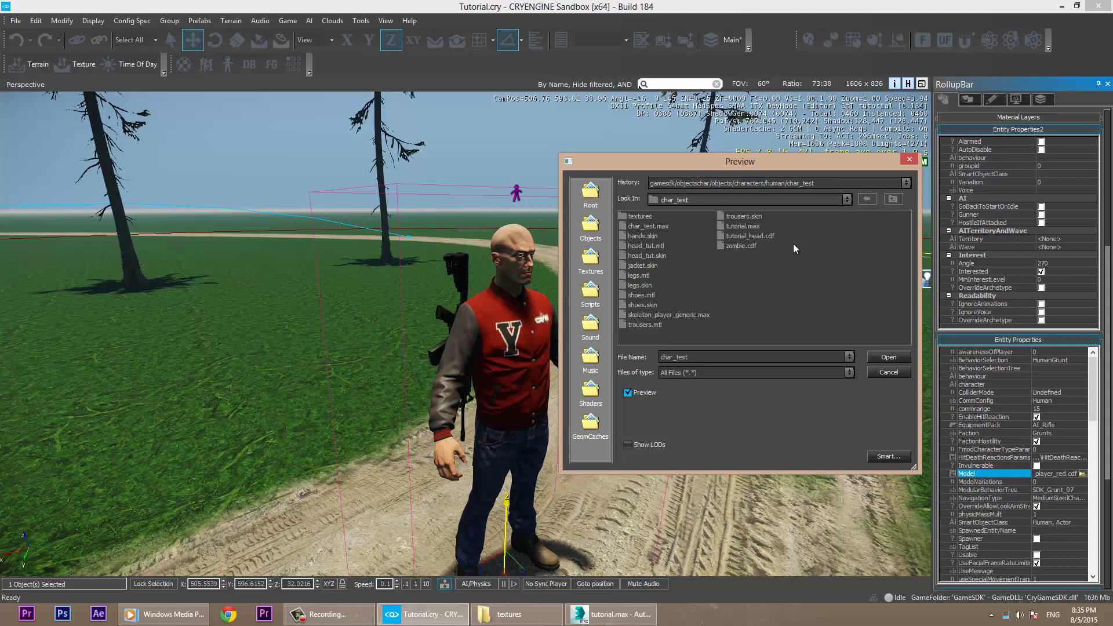
pyautogui.click(766, 236)
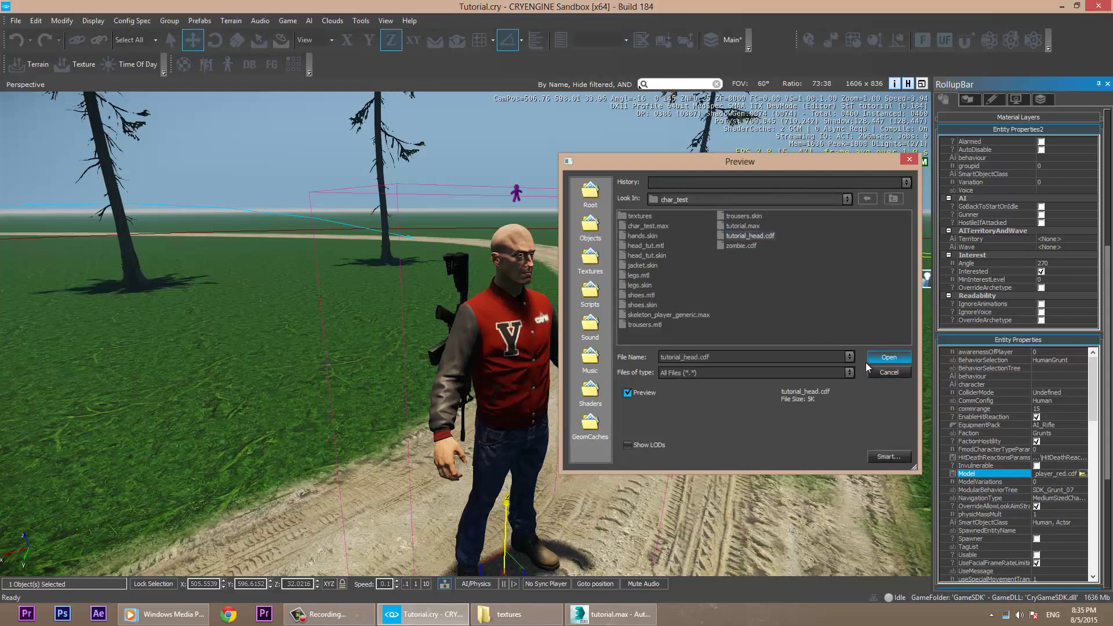
pyautogui.click(873, 357)
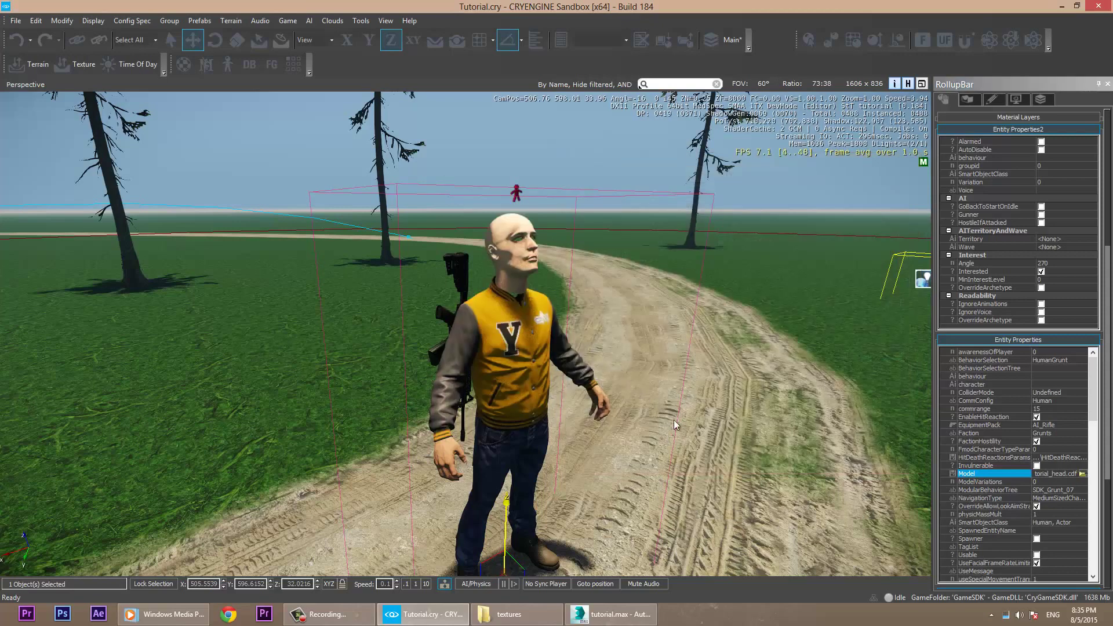
# Open the Material Editor and select the head_tut material in ObjectsChar/Objects/characters/human/char_test.
pyautogui.click(16, 21)
pyautogui.press('Escape')
pyautogui.click(183, 63)
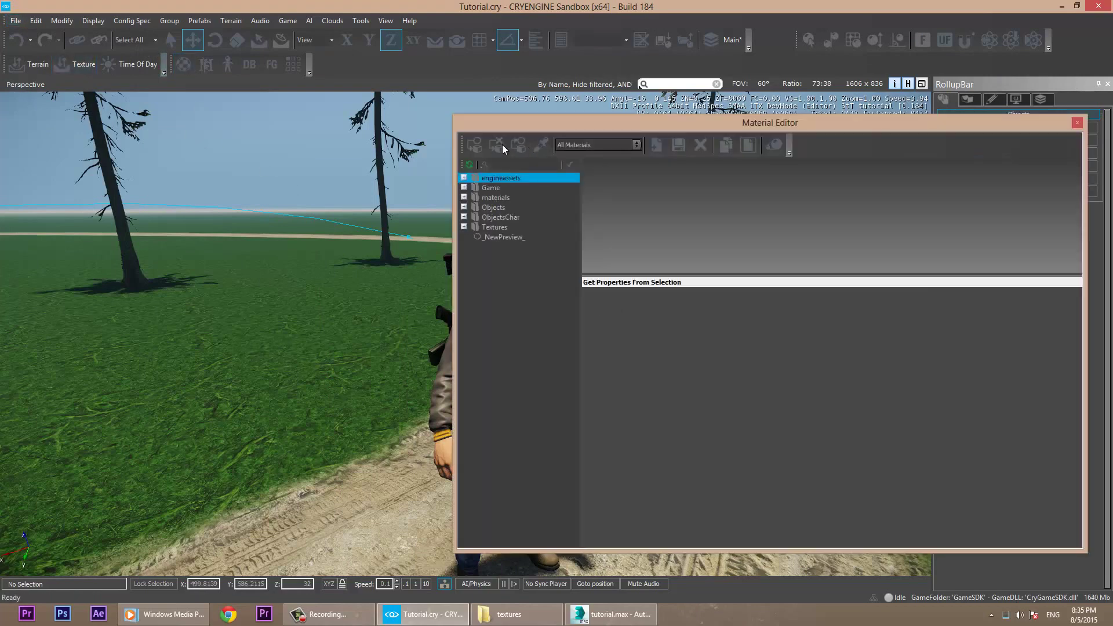
pyautogui.click(501, 218)
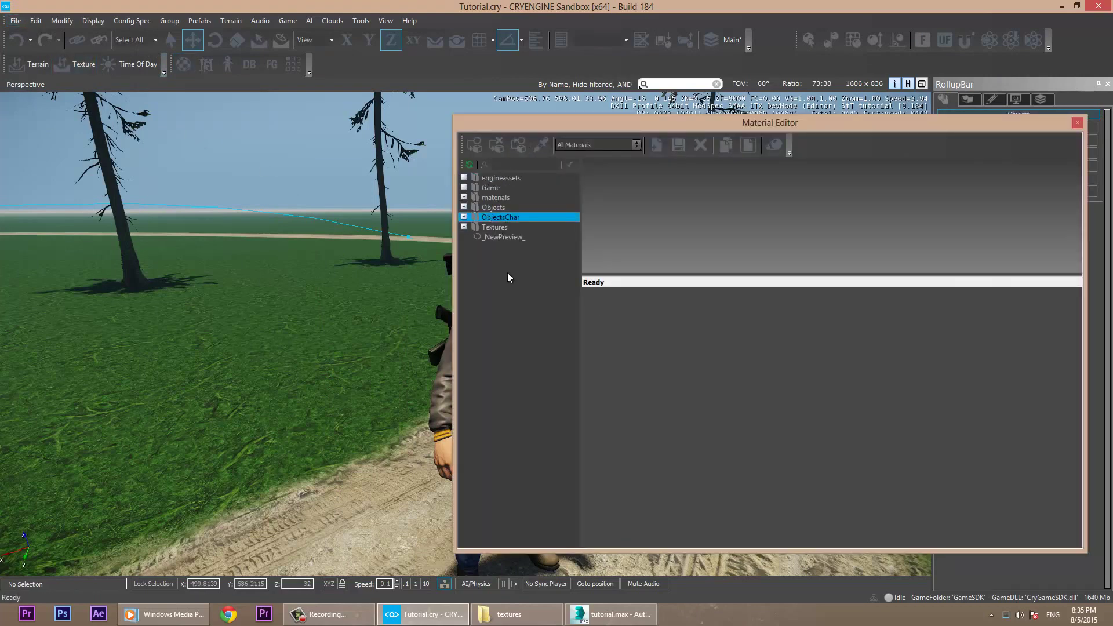
pyautogui.click(501, 227)
pyautogui.doubleClick(509, 238)
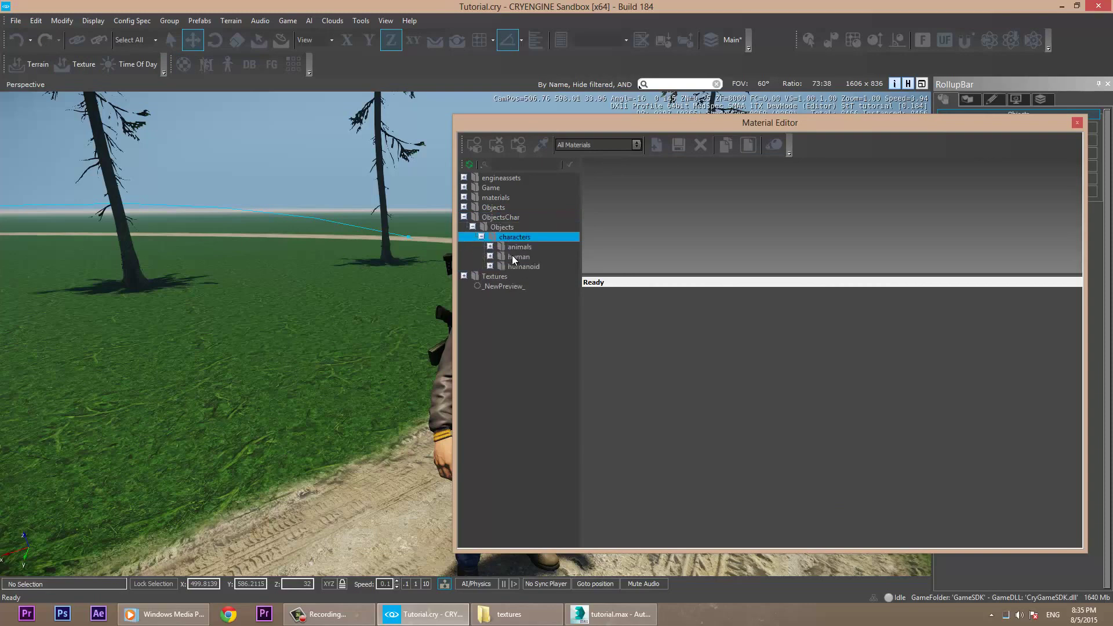
pyautogui.doubleClick(519, 256)
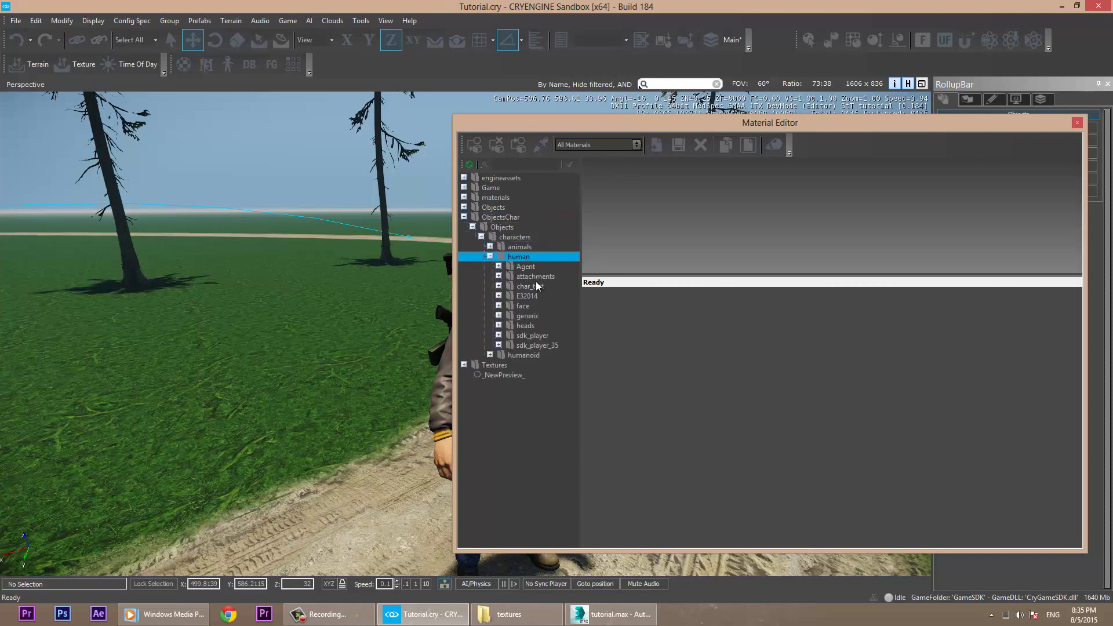
pyautogui.doubleClick(537, 286)
pyautogui.click(543, 298)
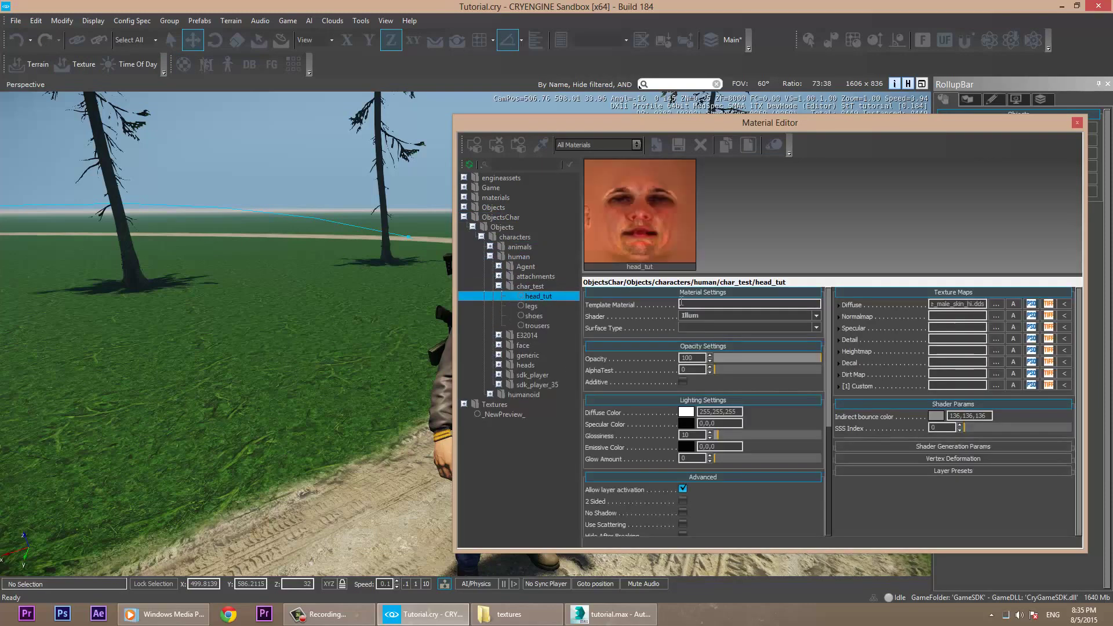
# Set the head_tut material's surface type to head and close the Material Editor.
pyautogui.click(814, 328)
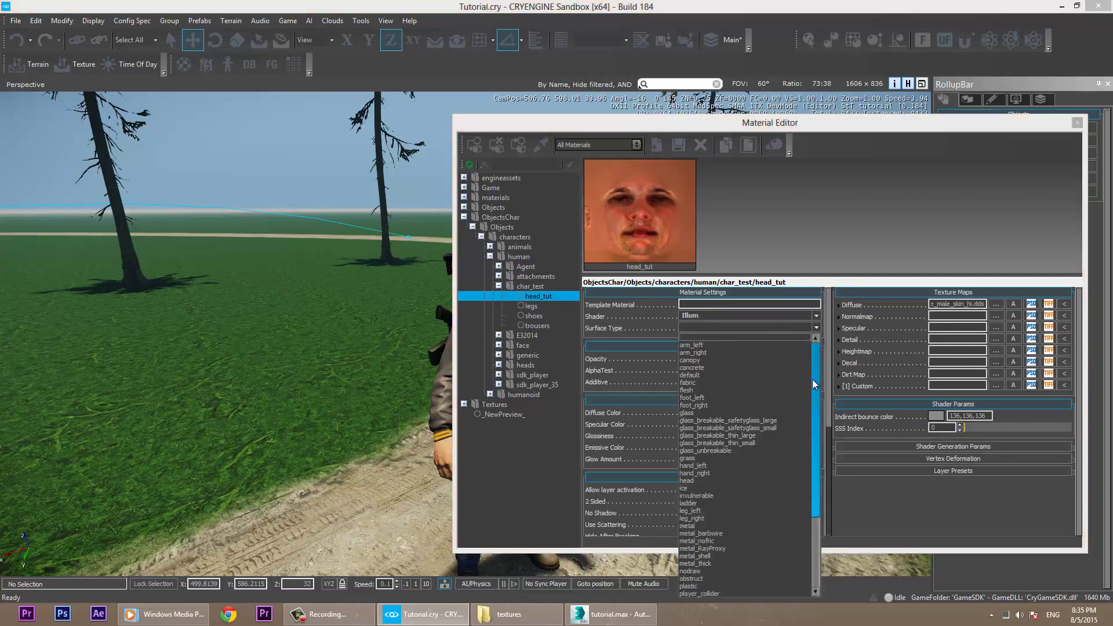
pyautogui.scroll(-1, 816, 400)
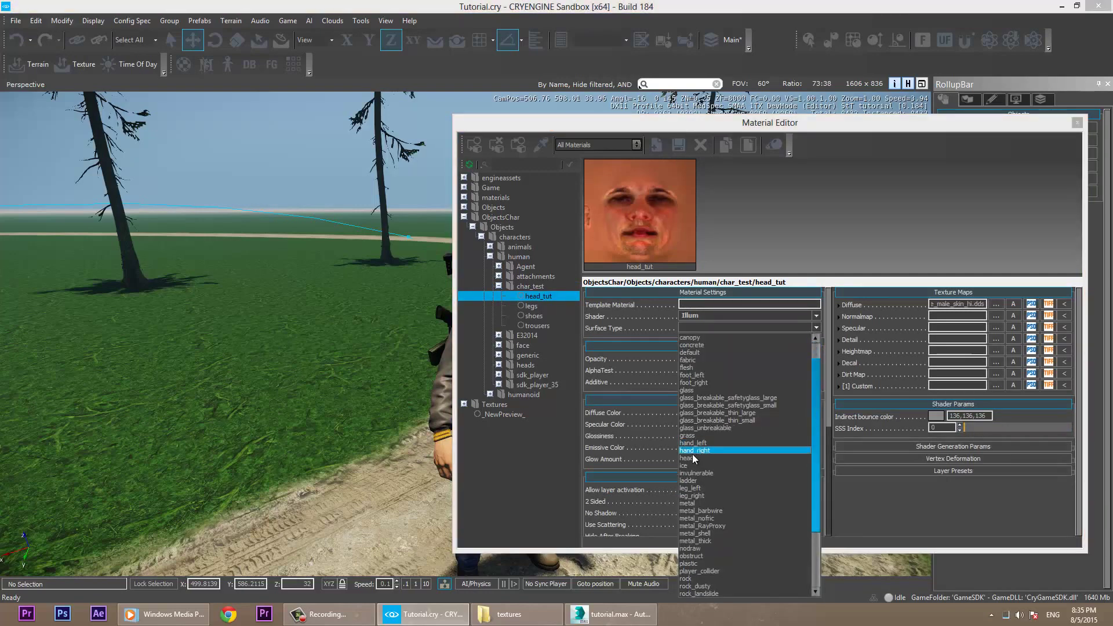
pyautogui.click(690, 458)
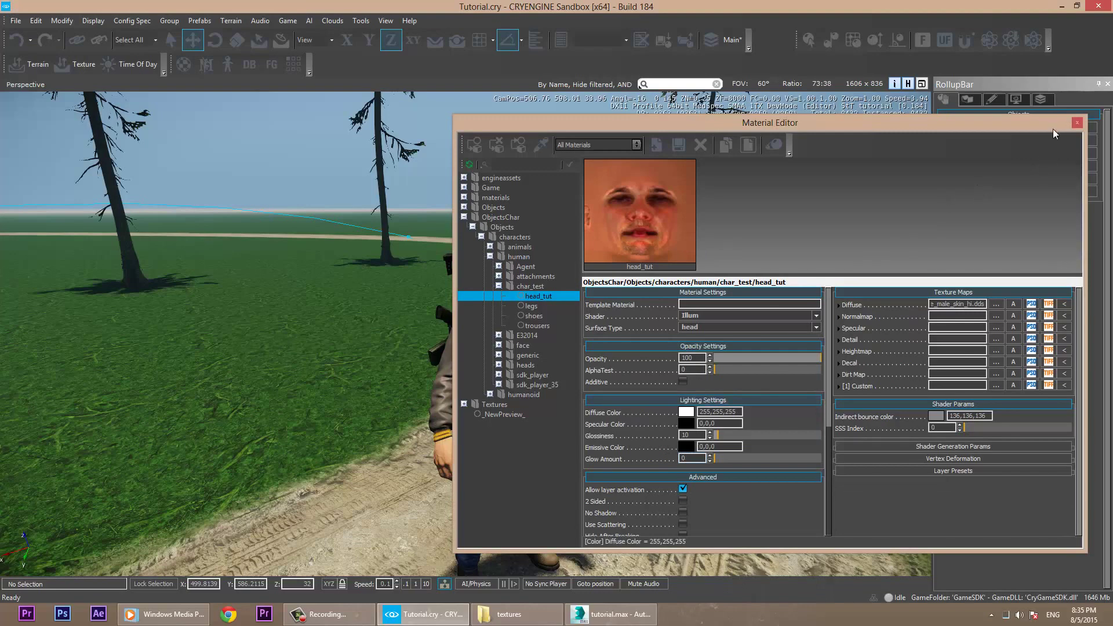
pyautogui.press('m')
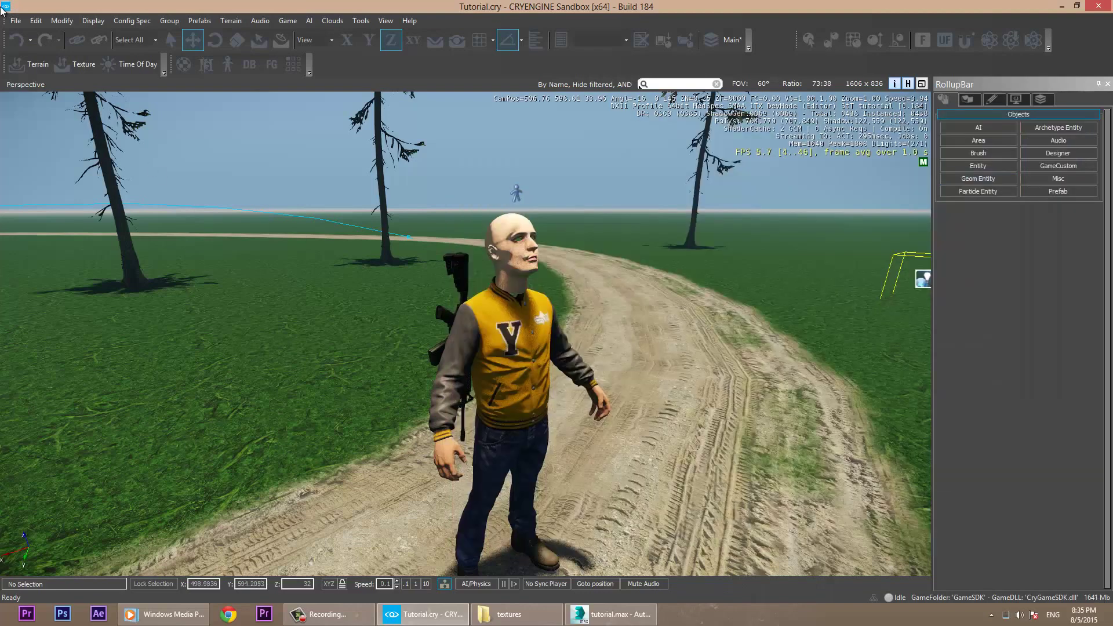
# Save the level and switch to game mode to test the character.
pyautogui.click(15, 24)
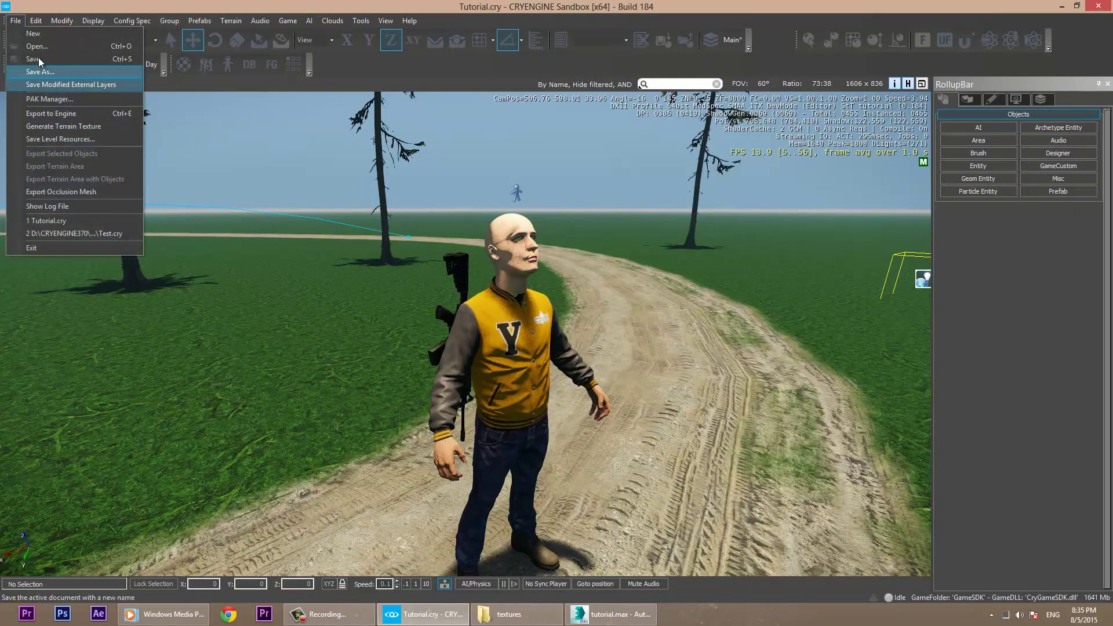
pyautogui.click(34, 77)
pyautogui.click(16, 21)
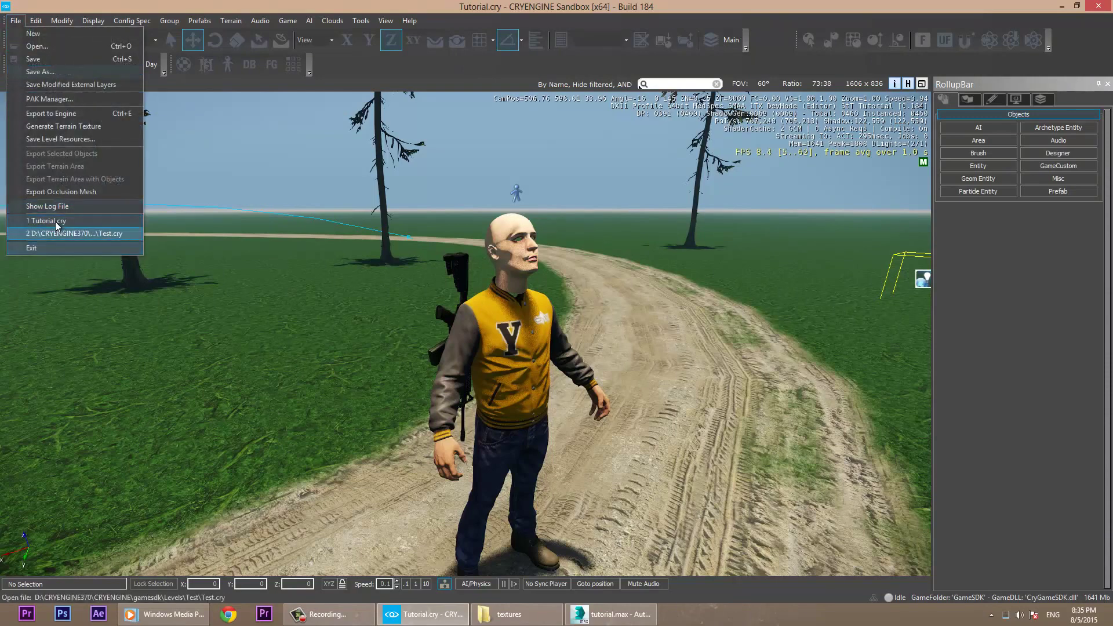
pyautogui.press('Escape')
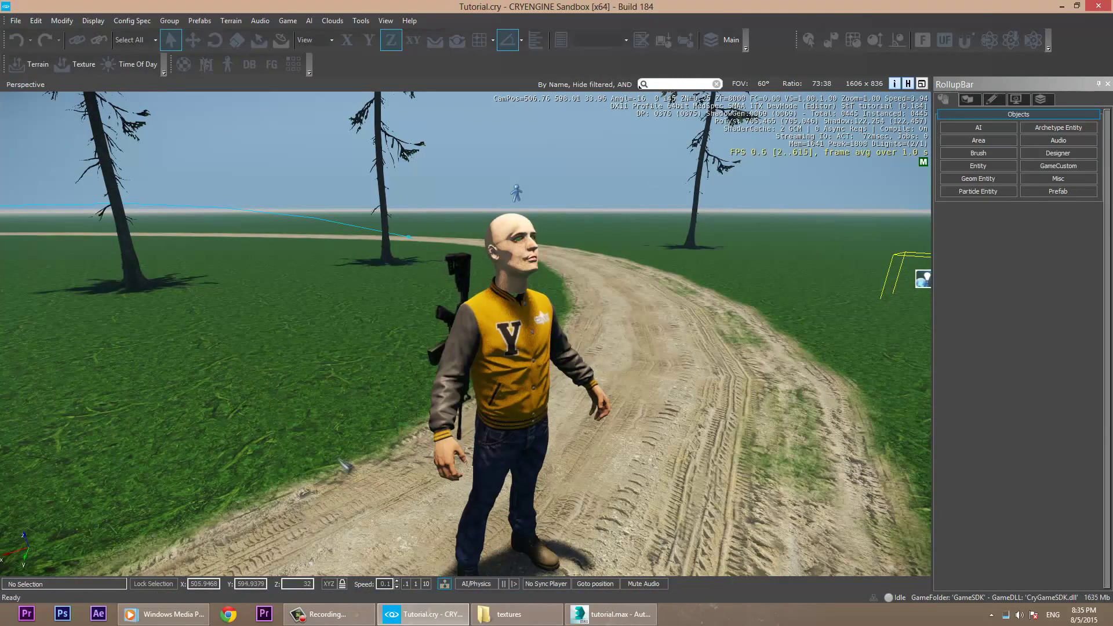
pyautogui.hotkey('ctrl', 'g')
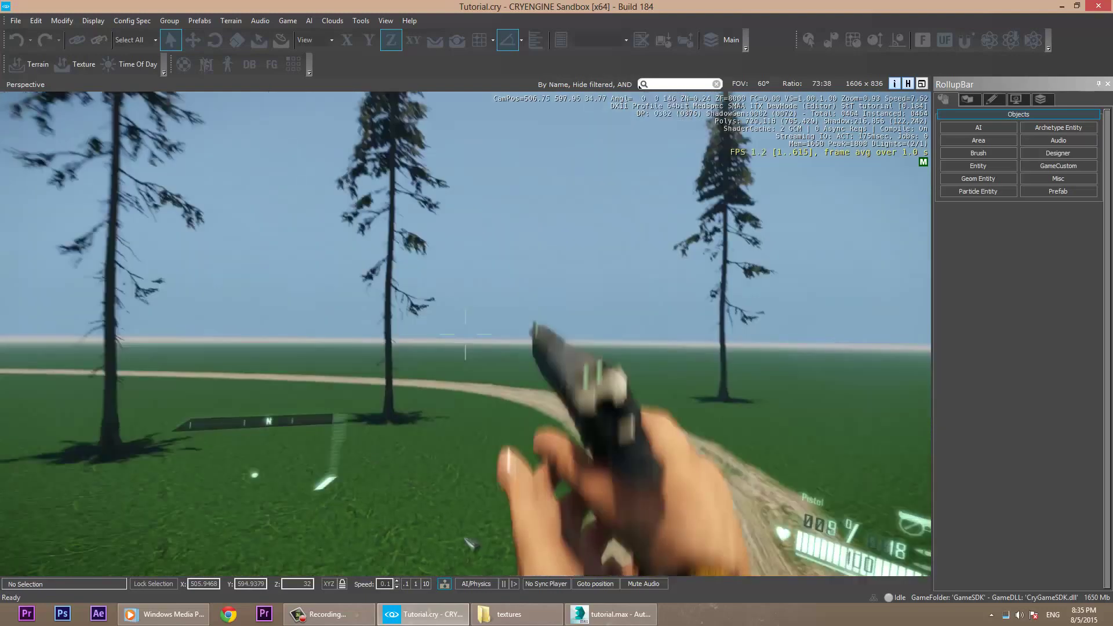